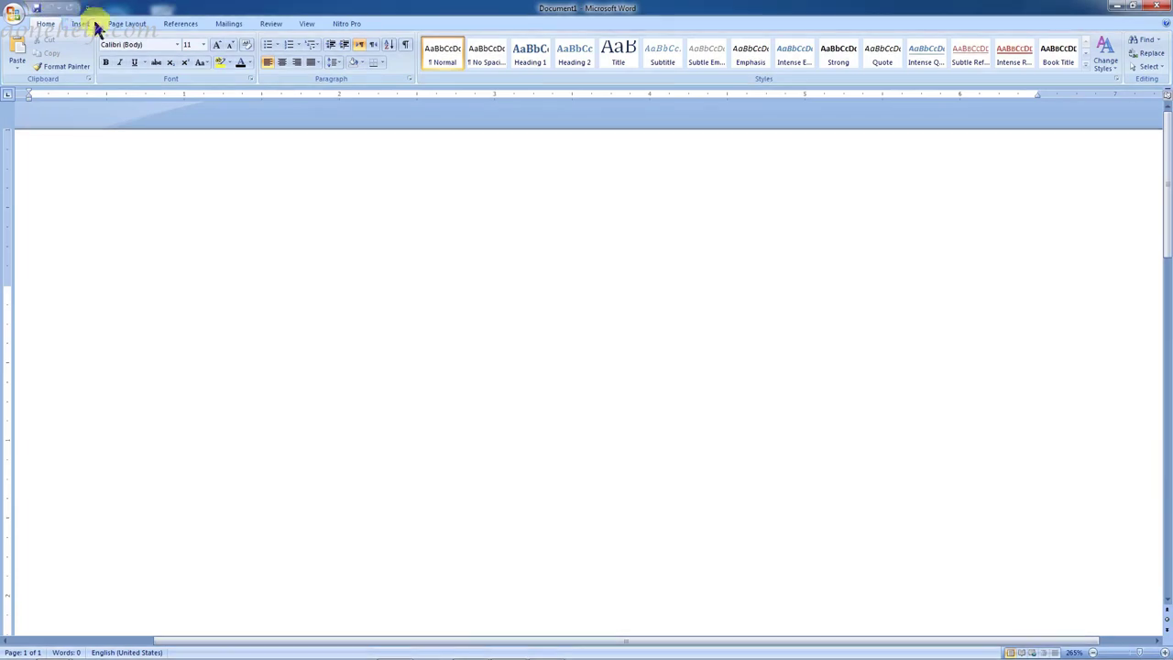
Insert a new equation and enter S(k) = followed by an integral with lower limit 1 and upper limit k
left_click(83, 23)
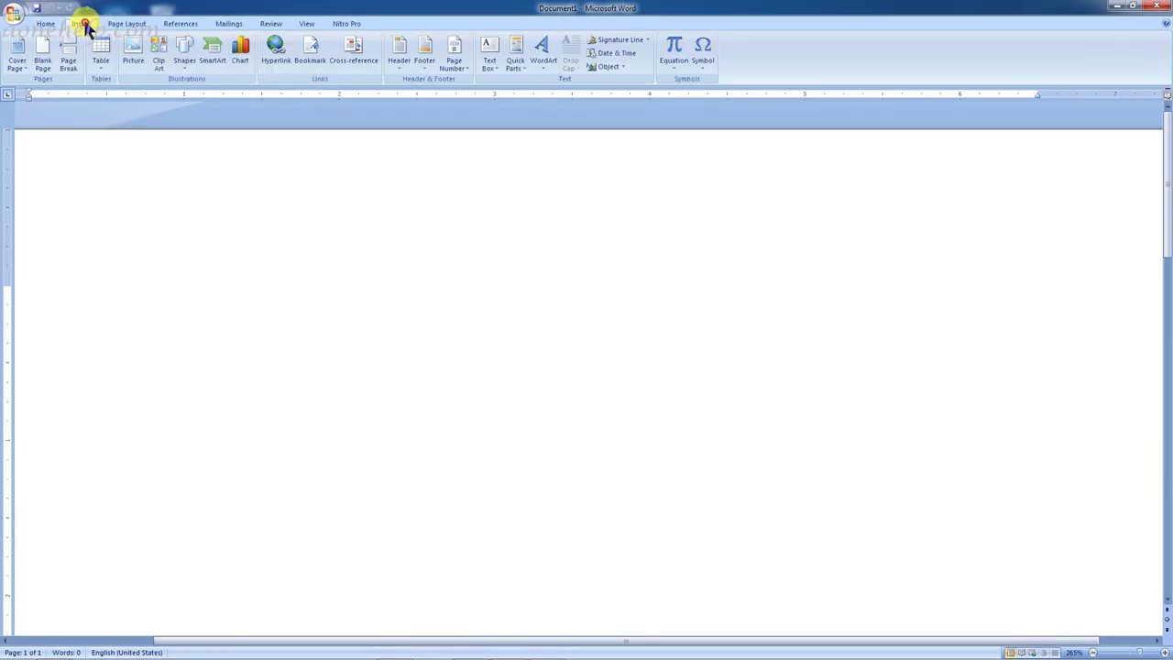
left_click(674, 48)
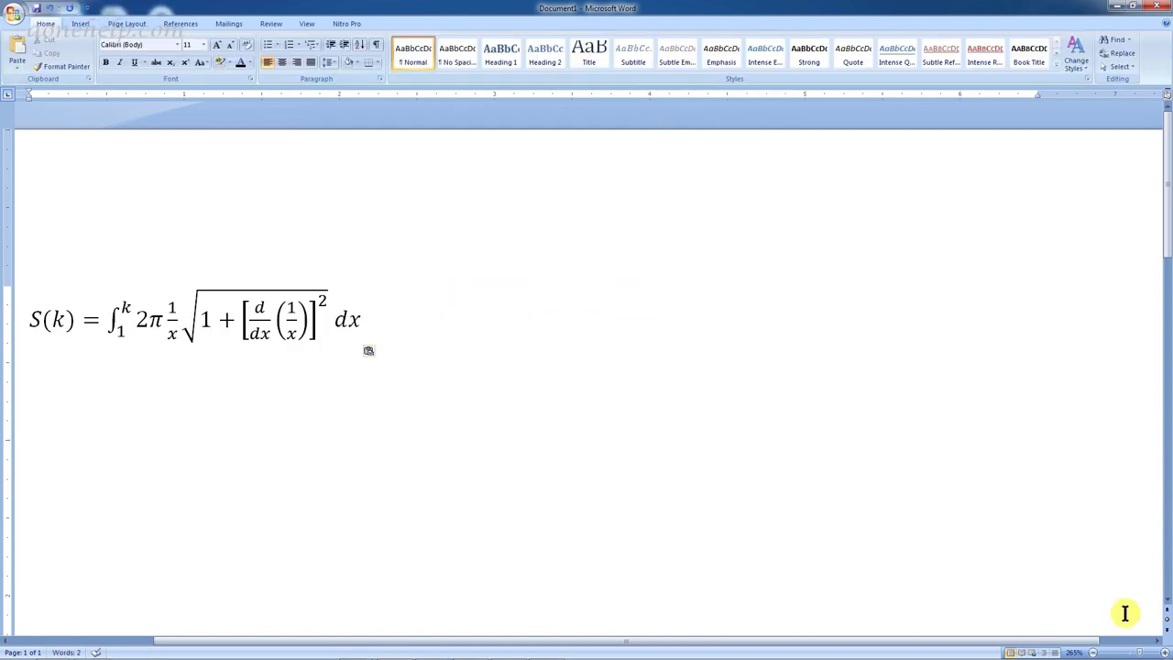
key("alt+=")
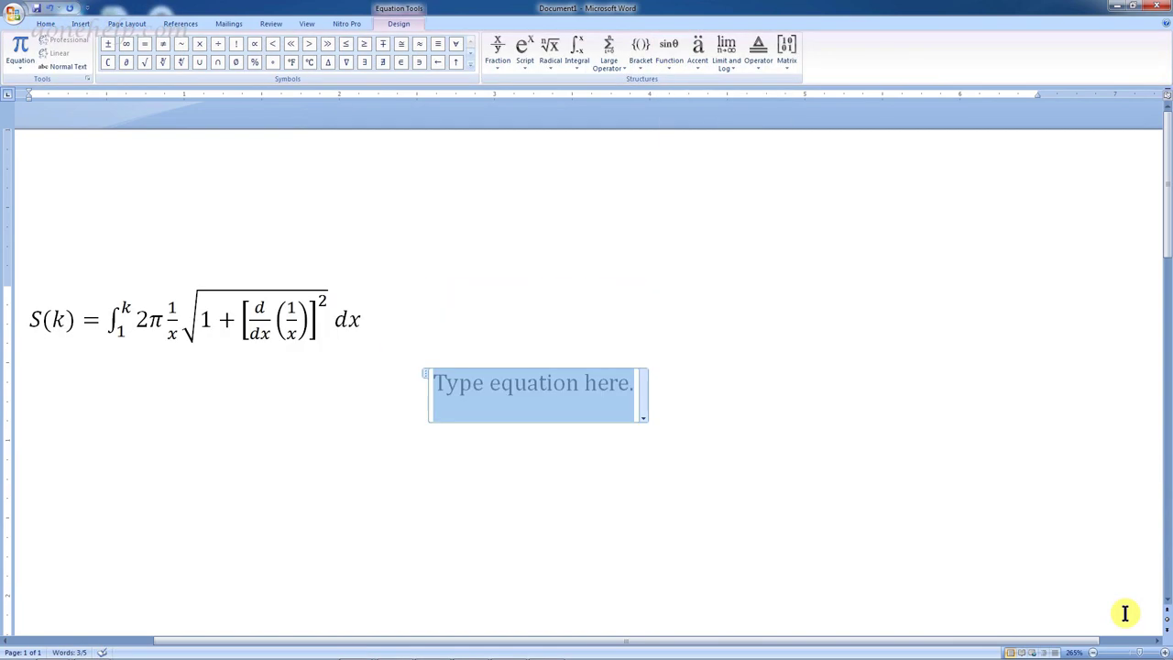
type("S(k)")
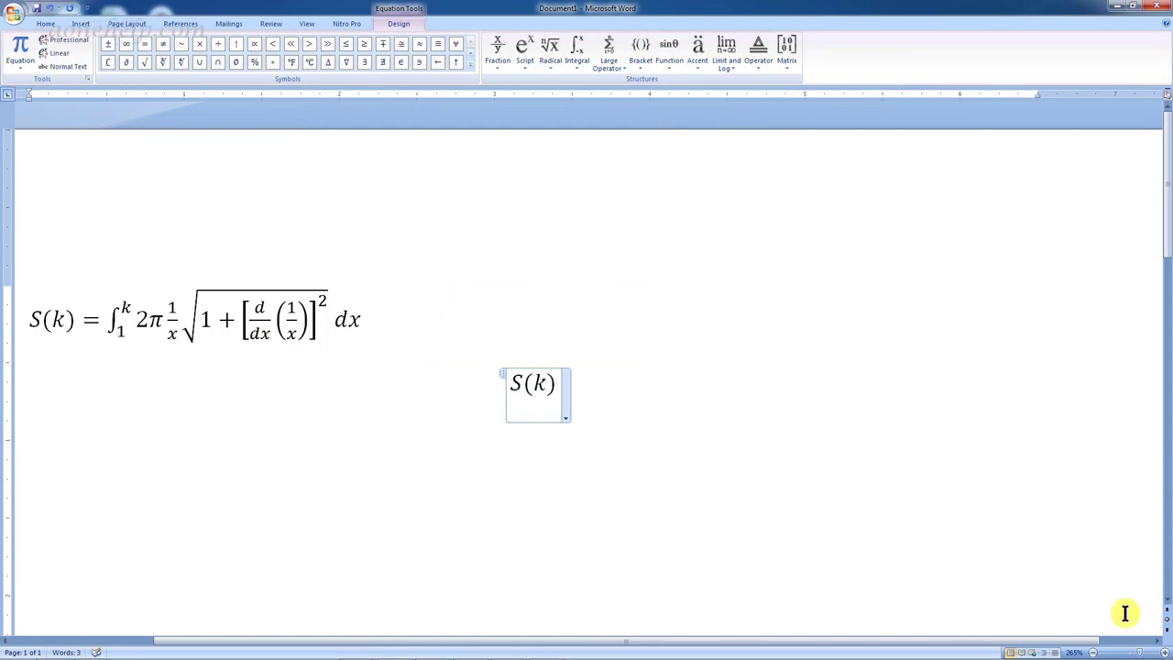
type("=\\int ")
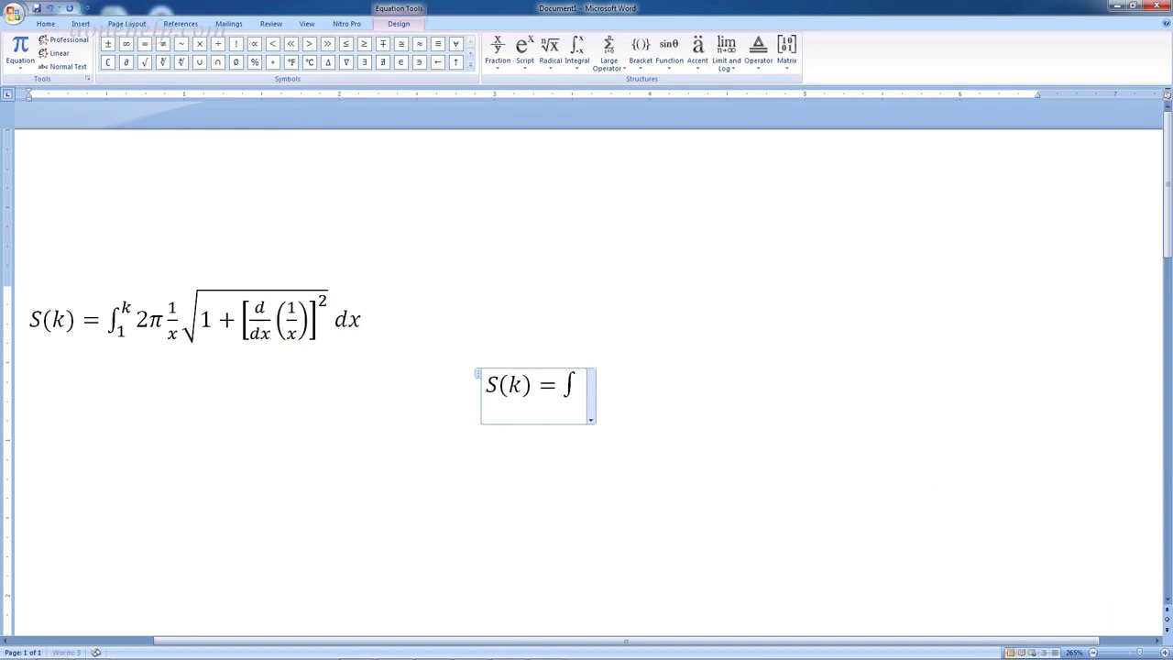
type("_1")
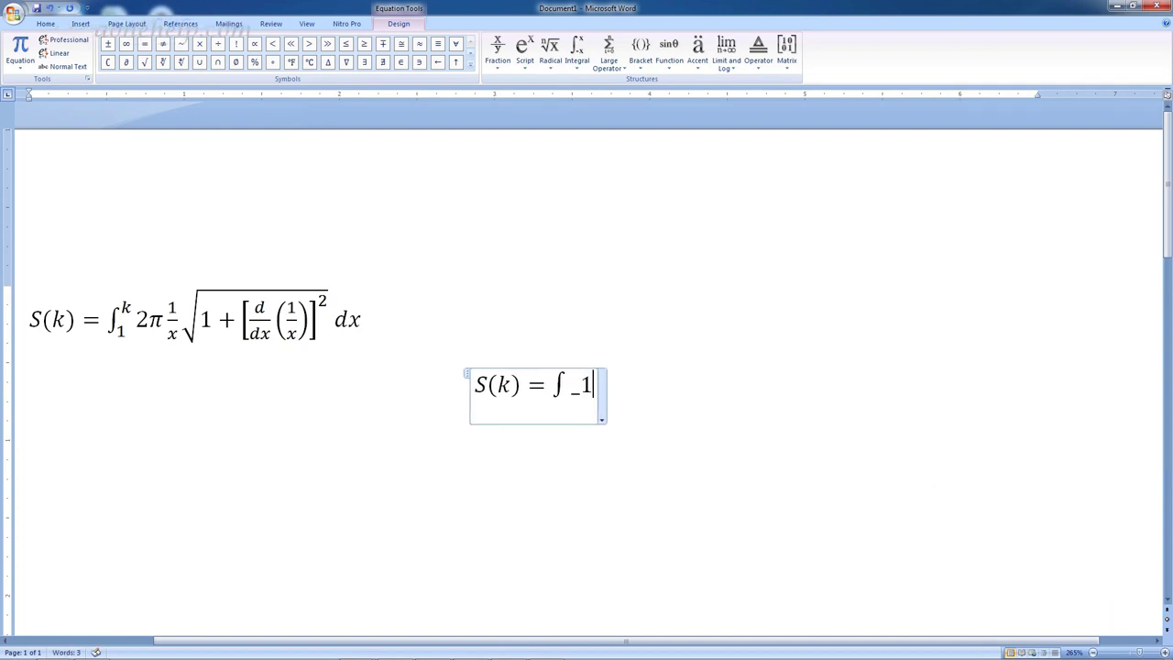
type("^k ")
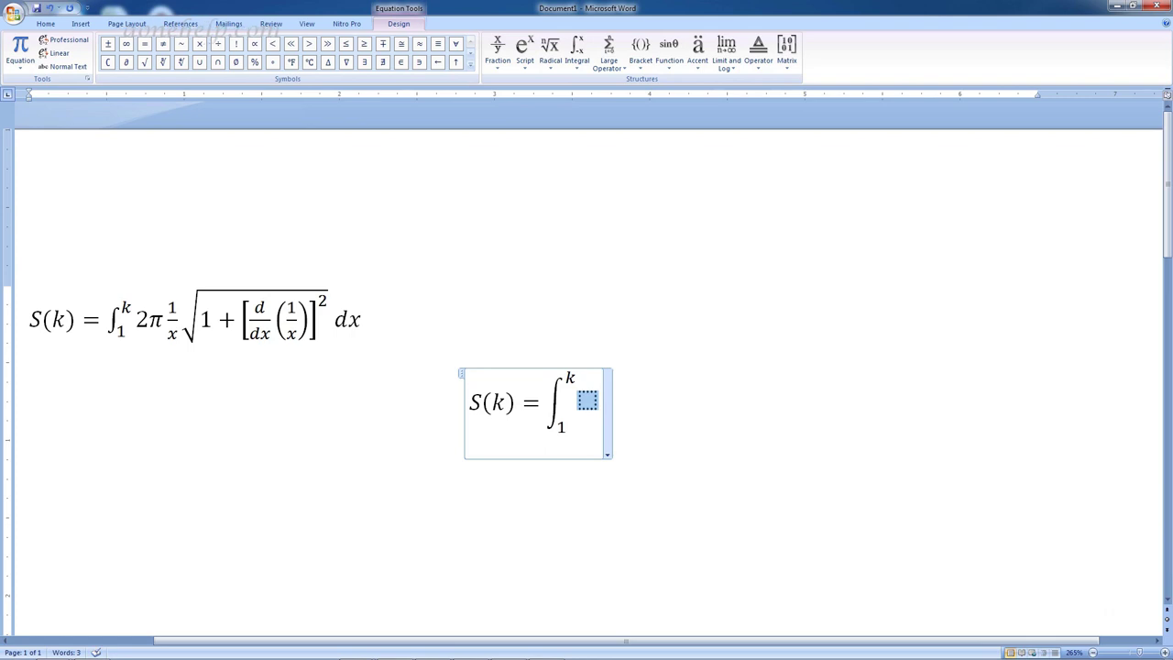
Enter 2π, the stacked fraction 1/x and an empty square root as the integrand
type("2\\pi ")
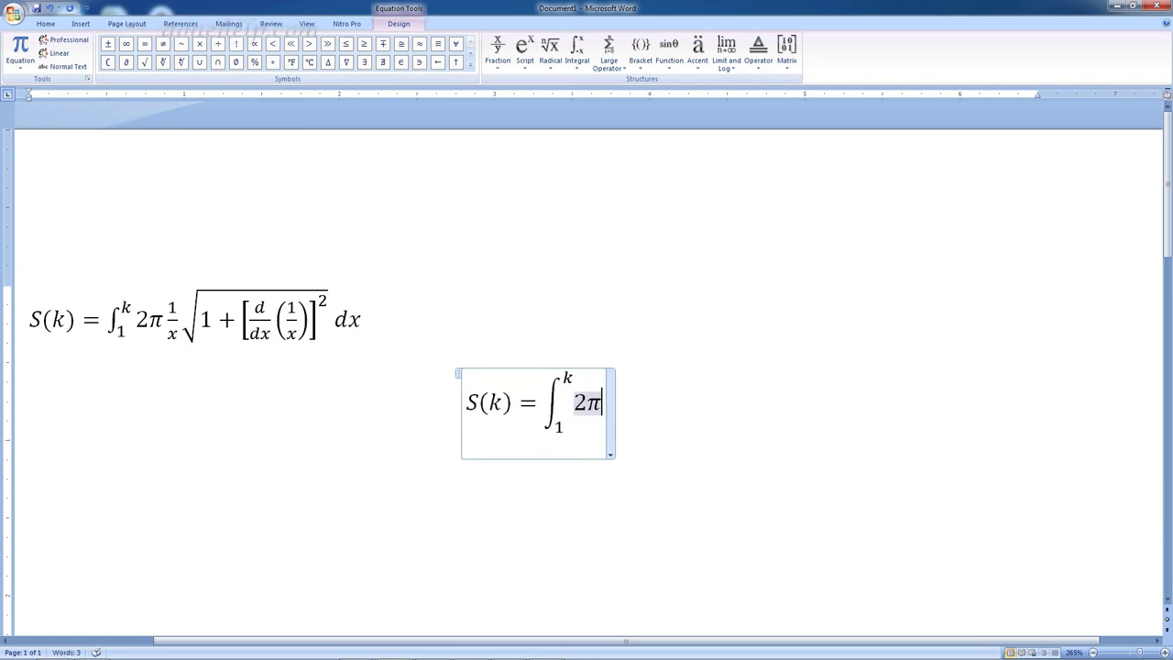
type("1/x ")
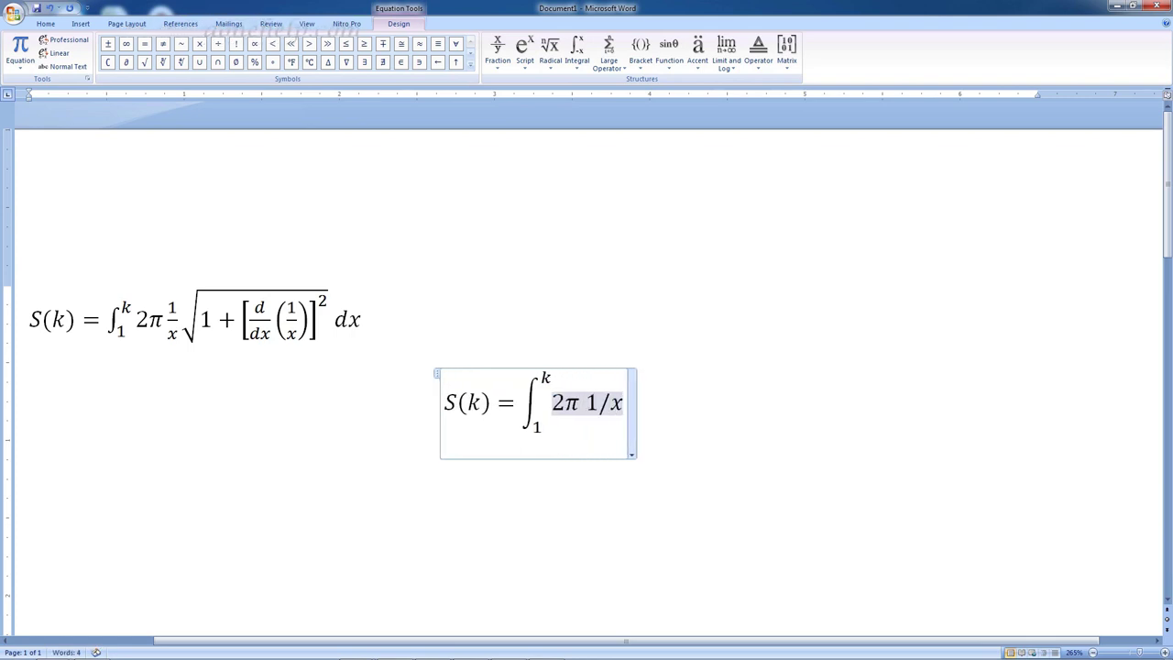
type("\\sqrt")
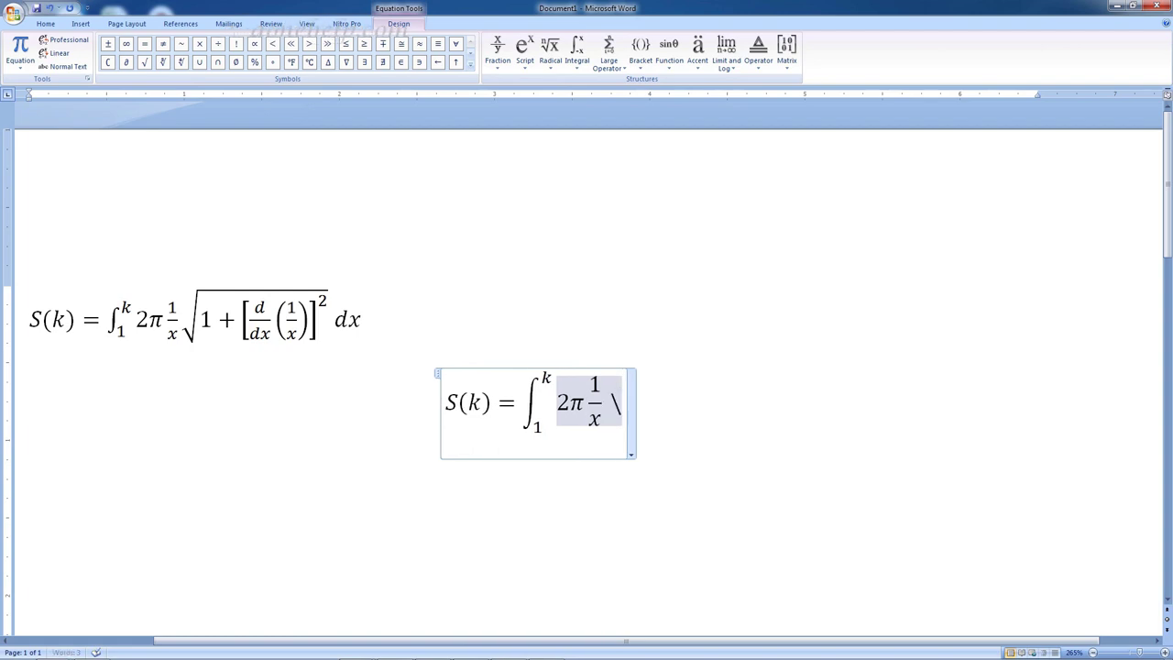
key("space")
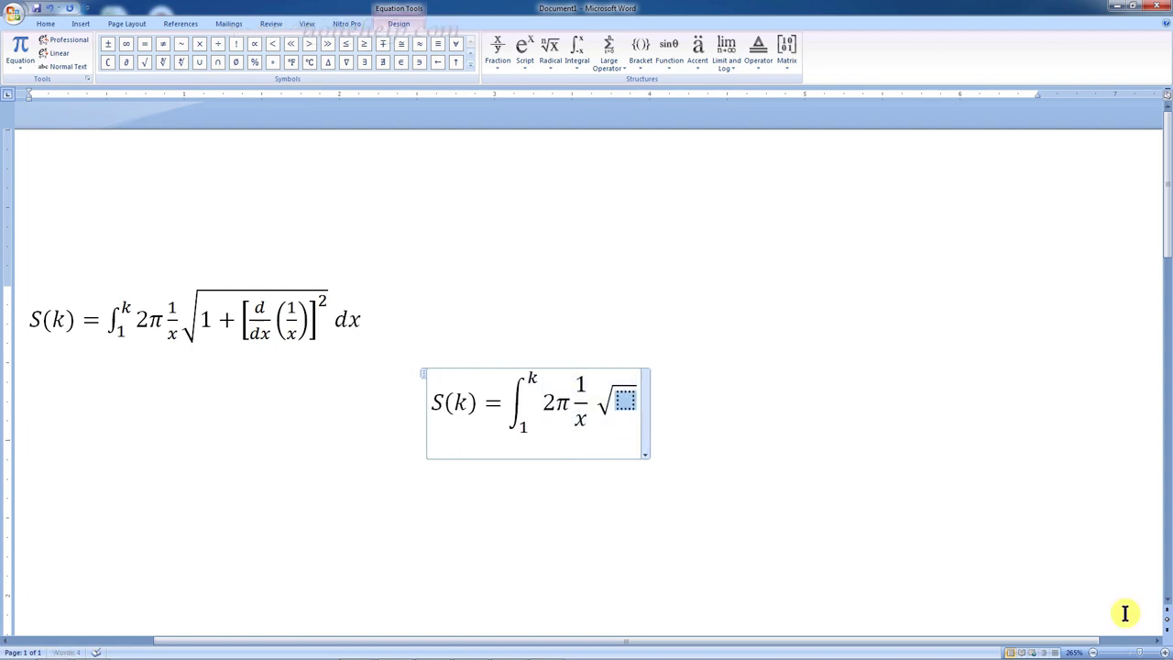
Fill the square root with 1 + [d/dx(1/x)]^2 dx, using stacked fractions for d/dx and 1/x
type("1+")
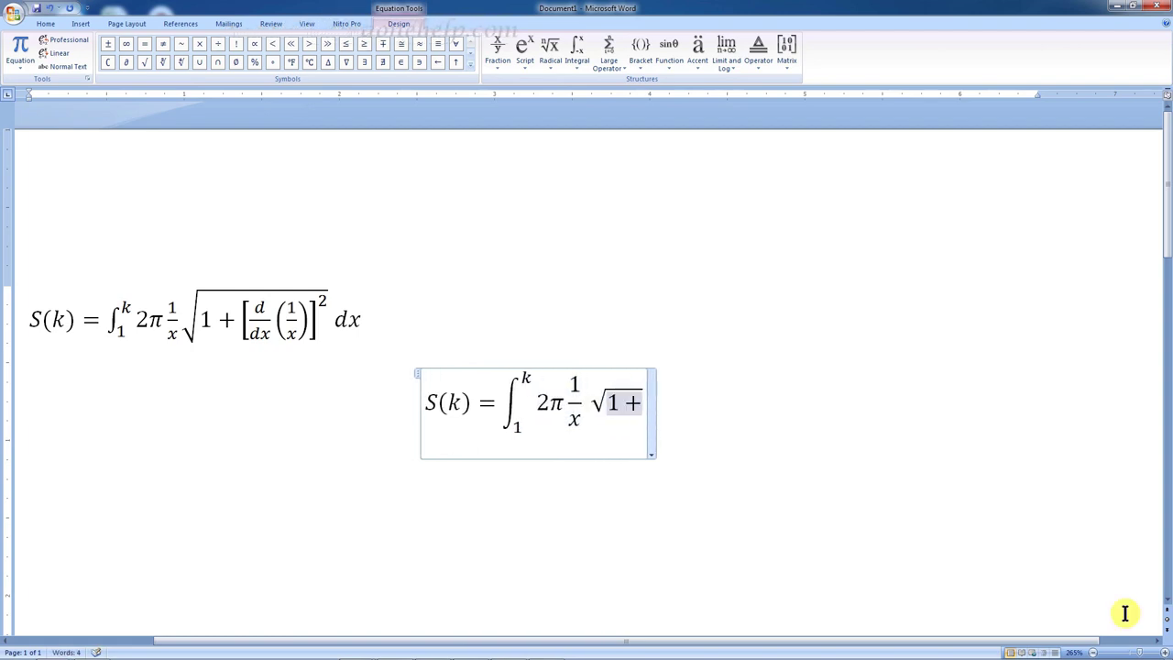
type("[")
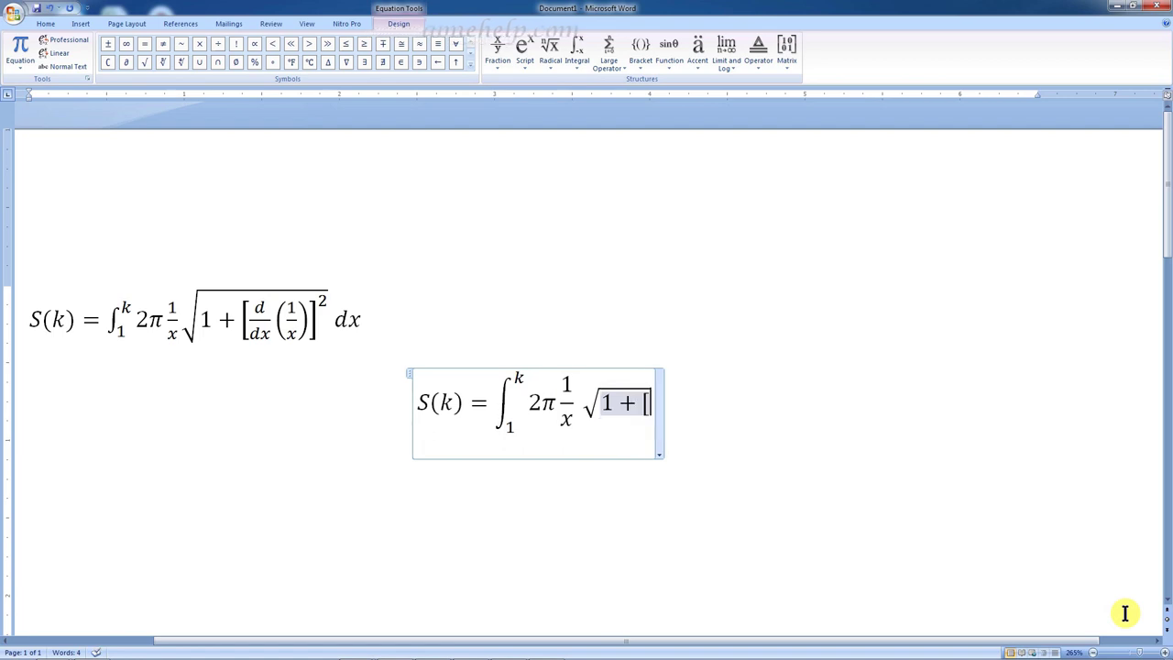
type("d/dx ")
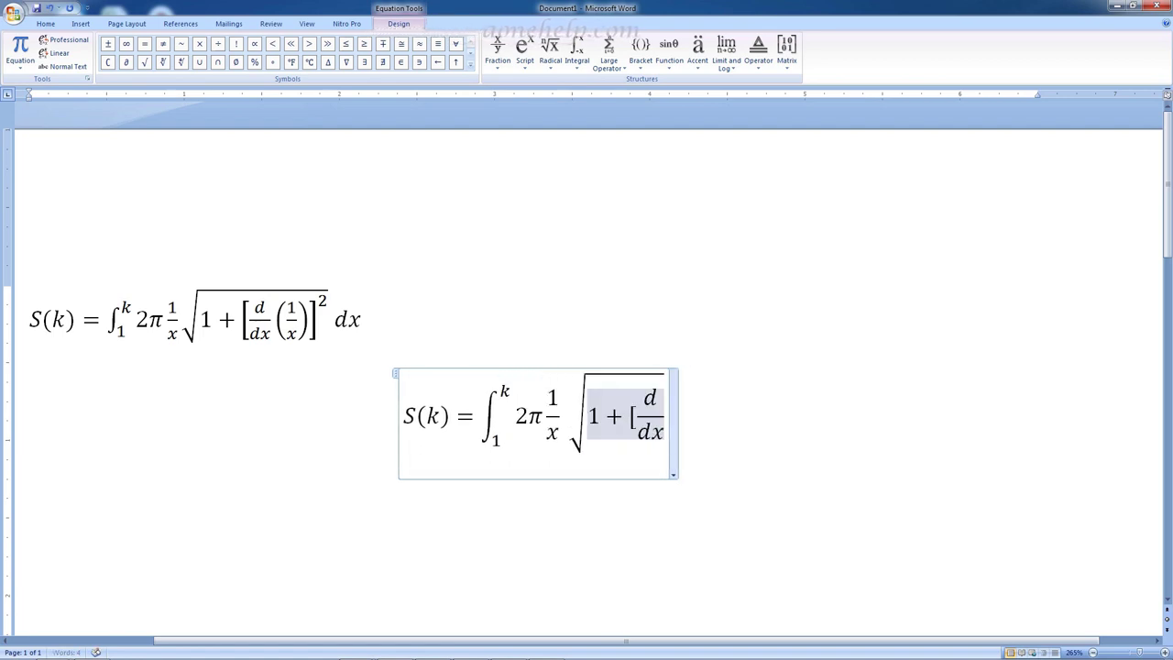
type("(")
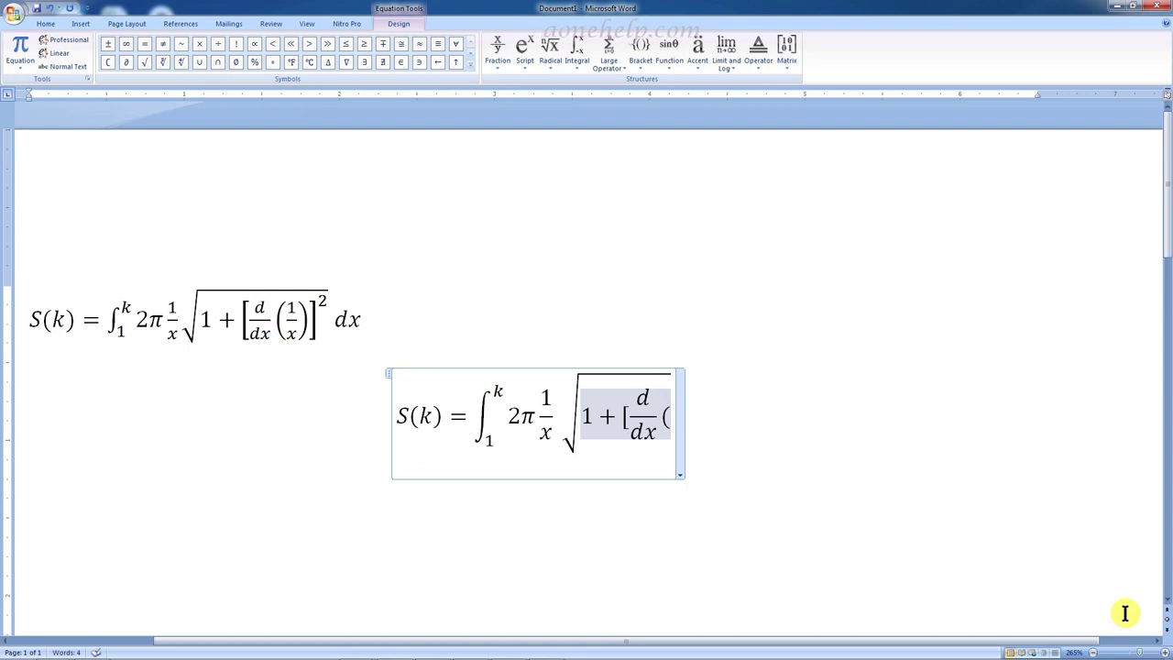
type("1/x)")
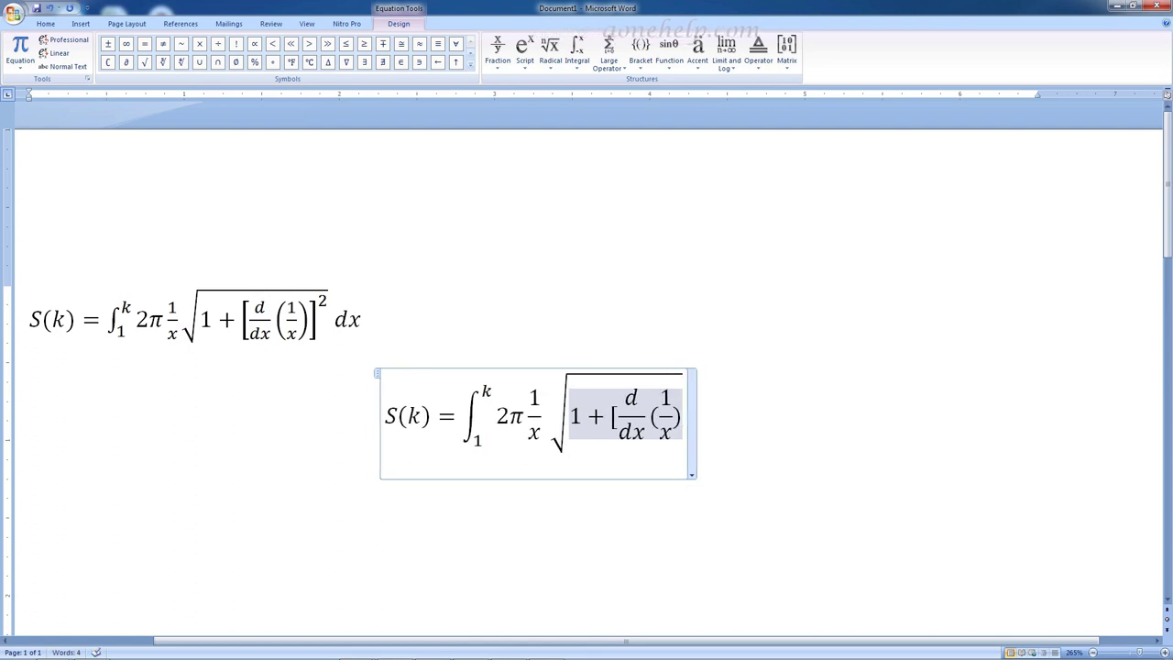
type("]^")
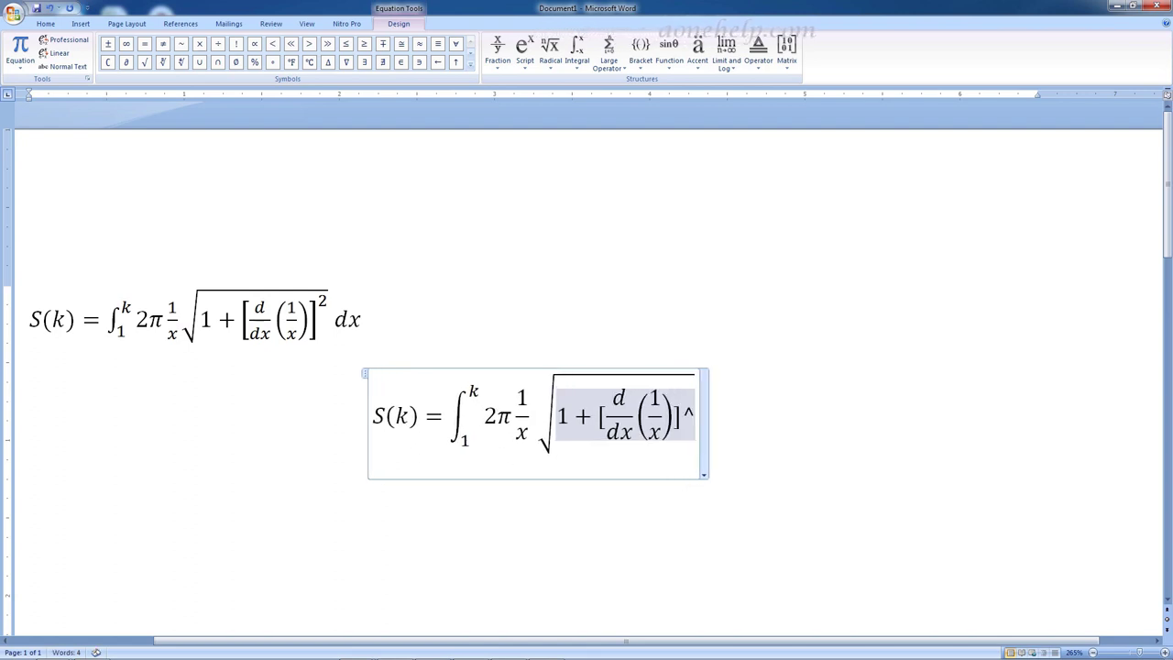
type("2 dx")
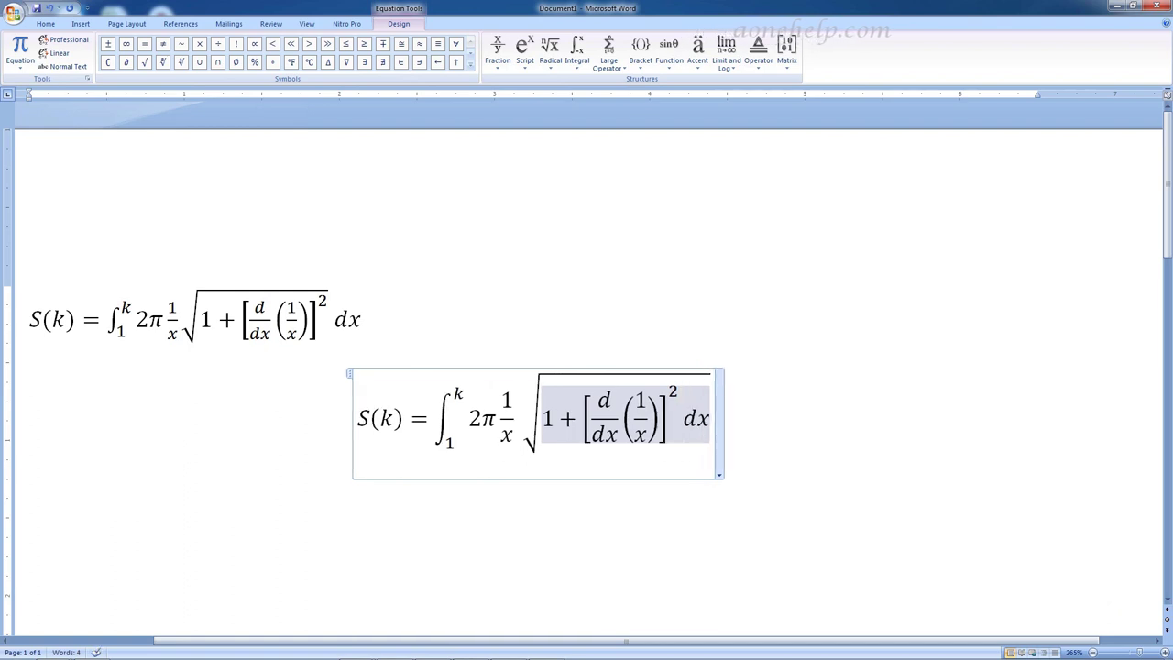
Remove dx from inside the square root, add it after the root instead, and leave the equation
key("BackSpace")
key("BackSpace")
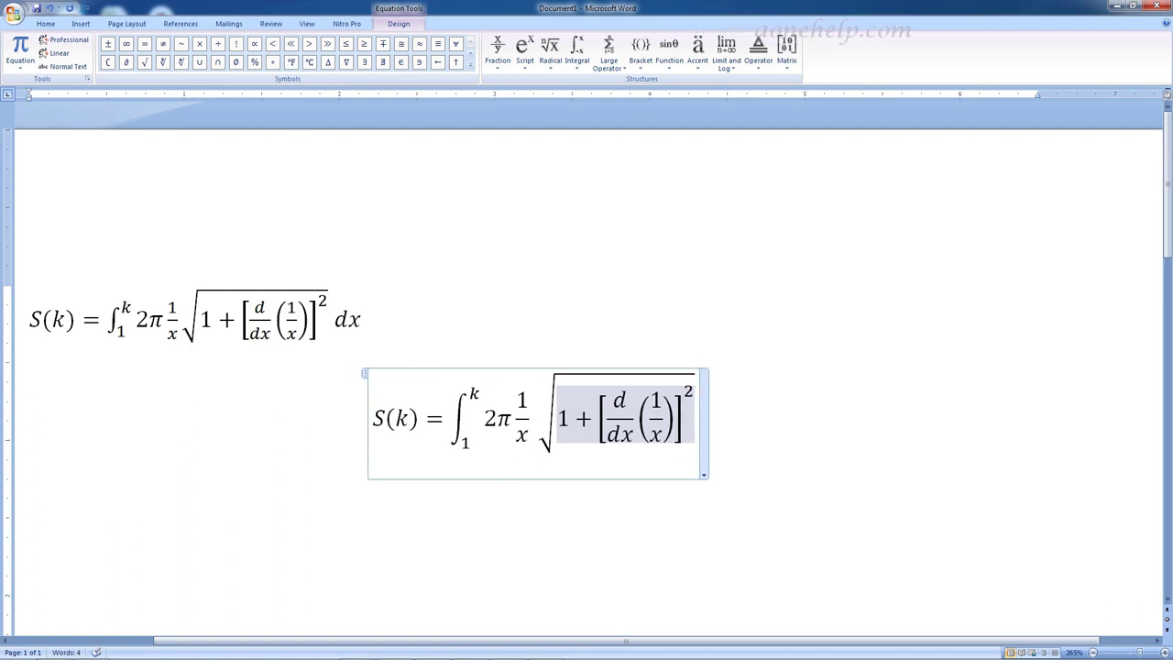
key("Right")
type("dx")
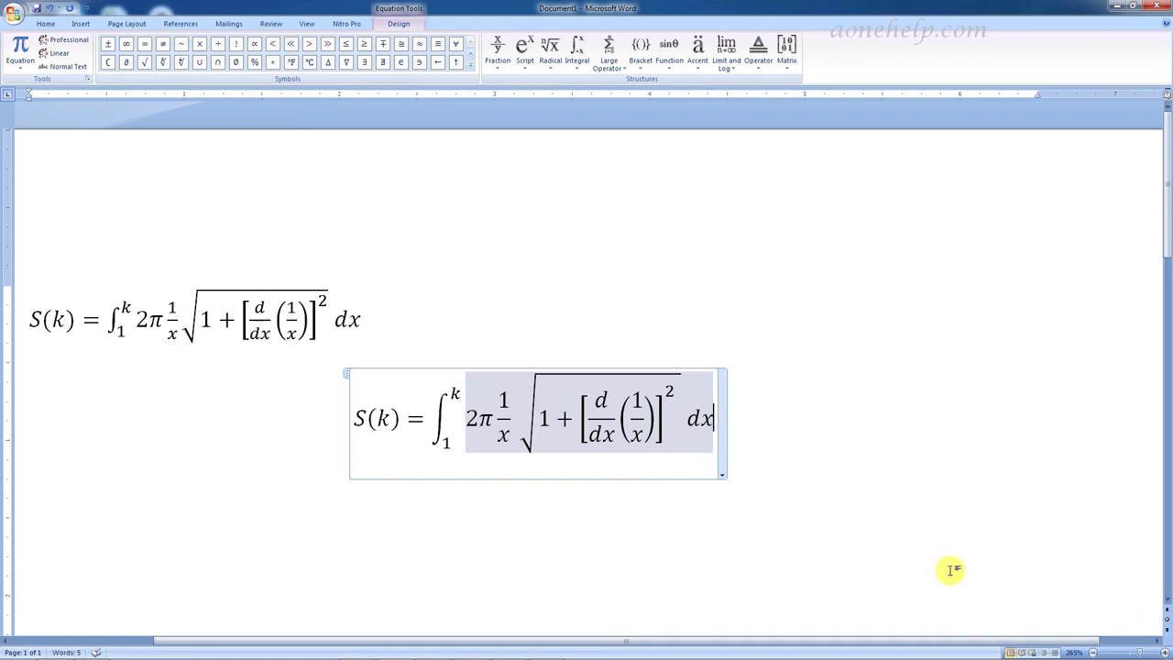
left_click(766, 490)
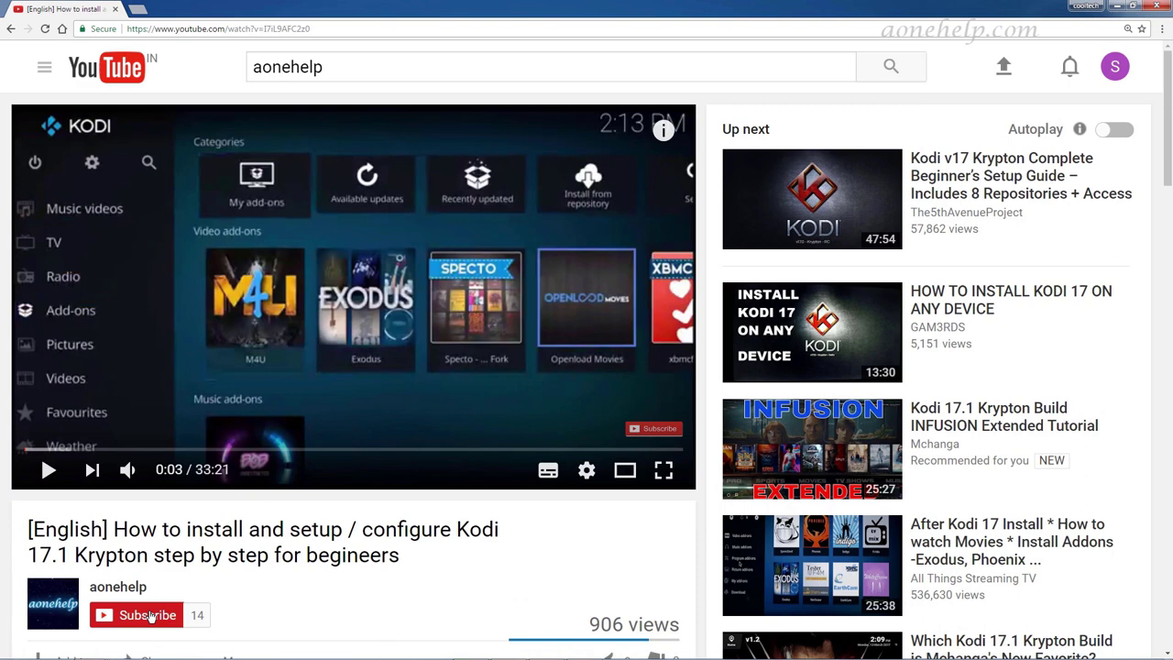
Subscribe to the aonehelp channel in YouTube and save its notification settings
left_click(151, 616)
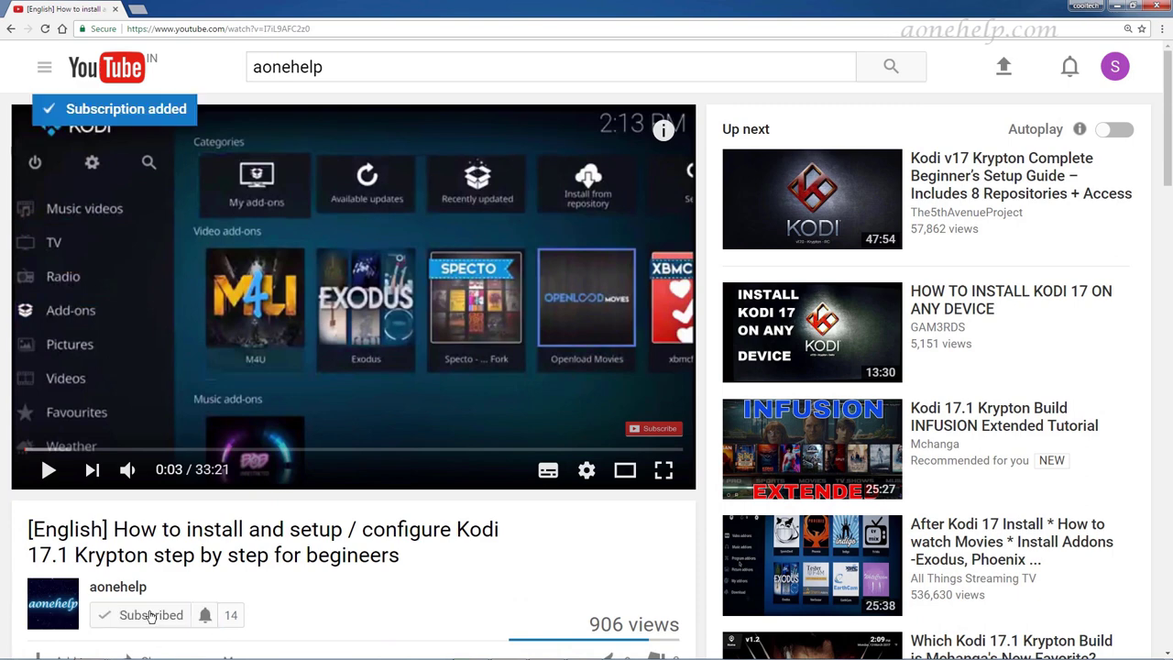
left_click(205, 616)
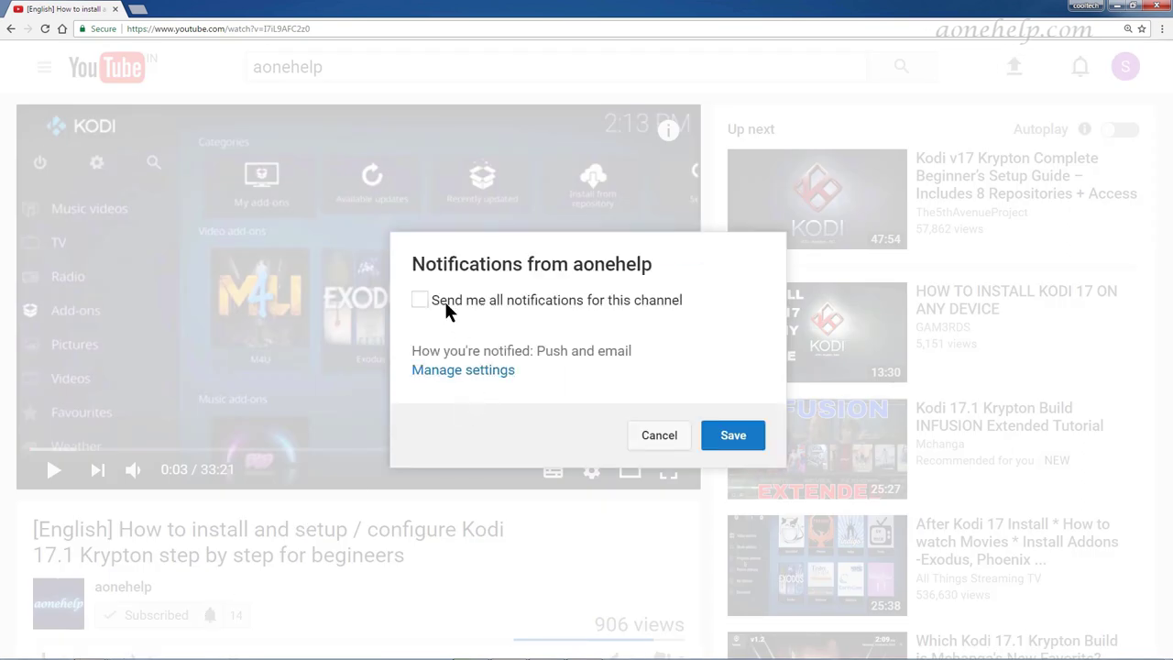
left_click(732, 436)
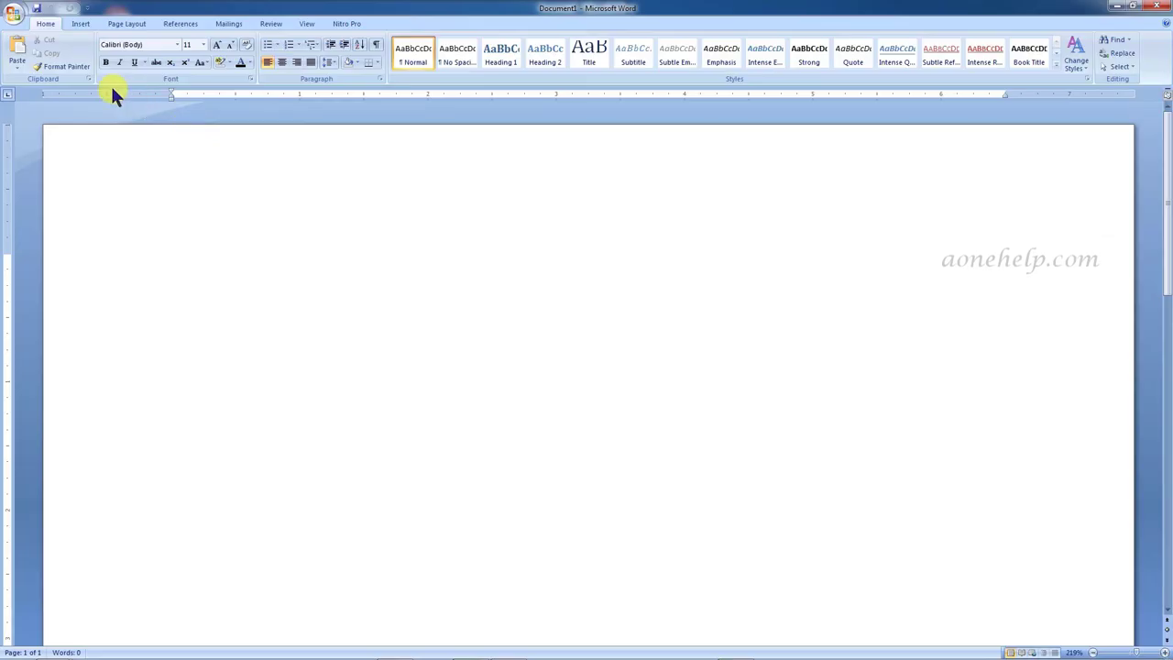
Insert a new equation in the blank Word document and add the partial differential symbol ∂ from the Basic Math set
left_click(79, 23)
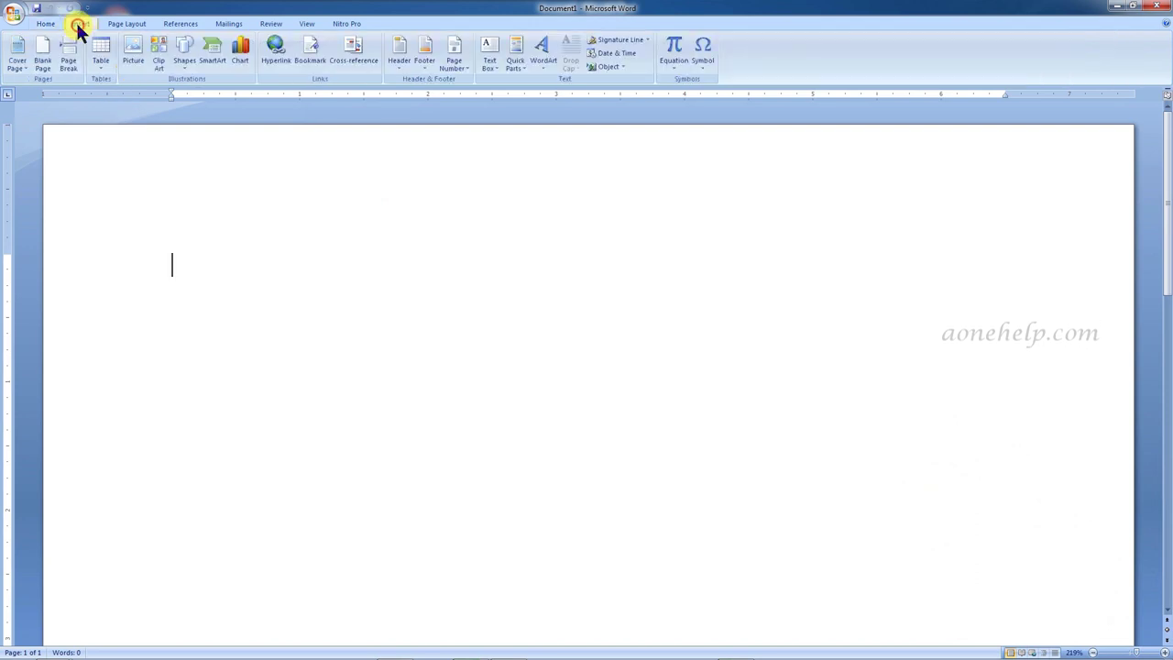
left_click(673, 46)
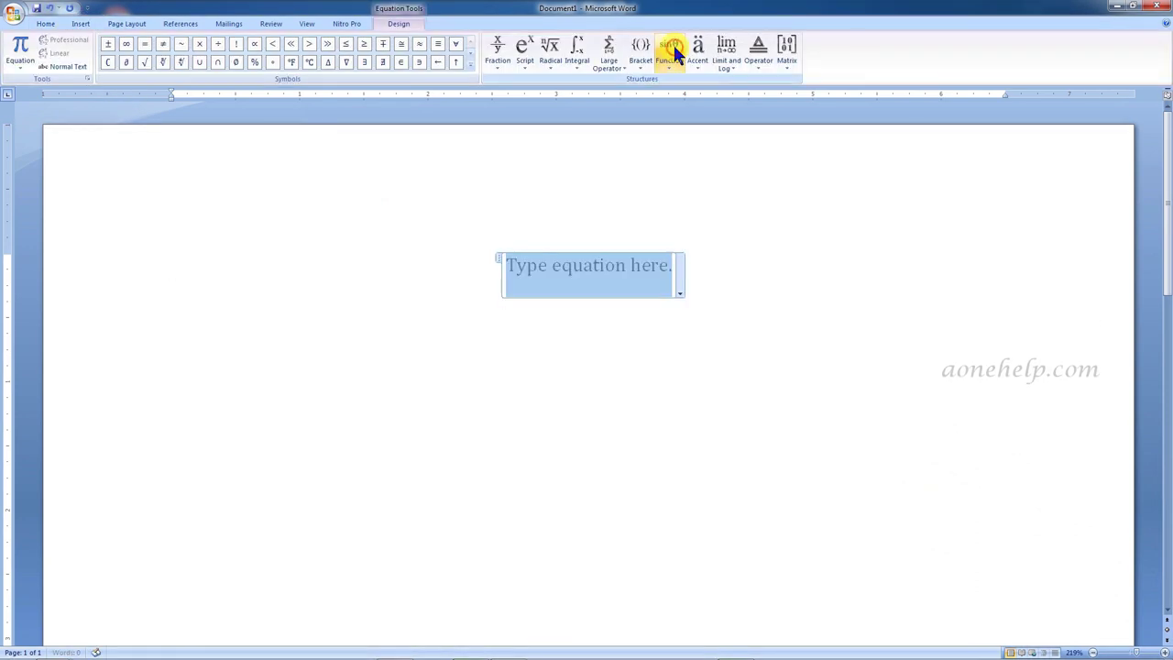
left_click(468, 64)
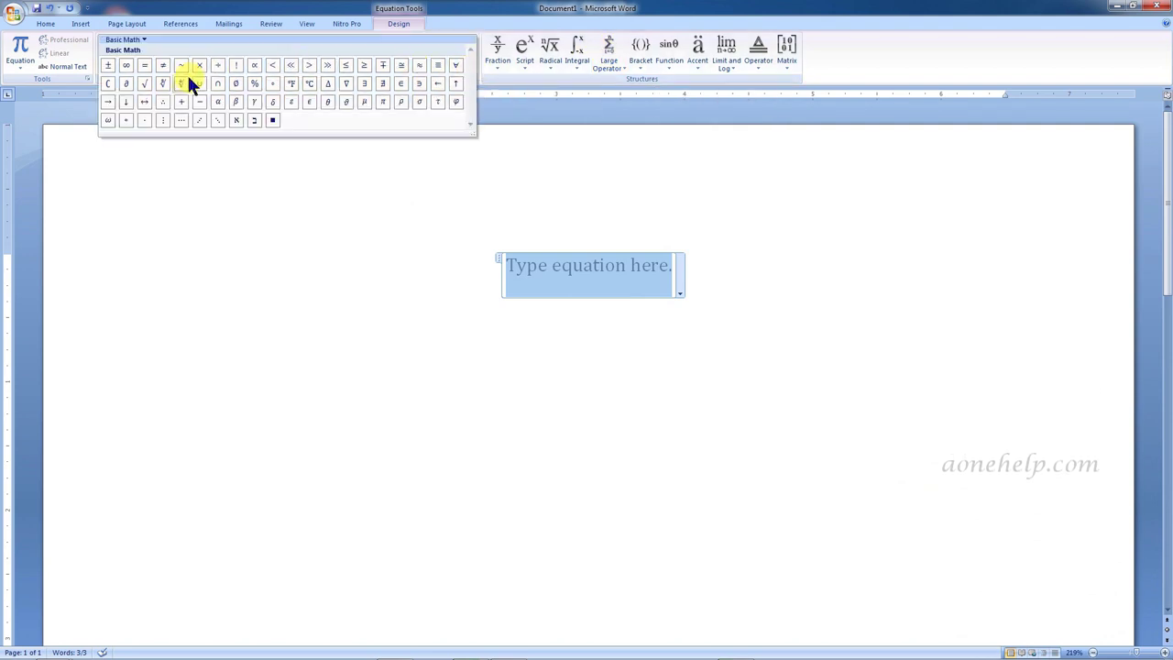
left_click(127, 82)
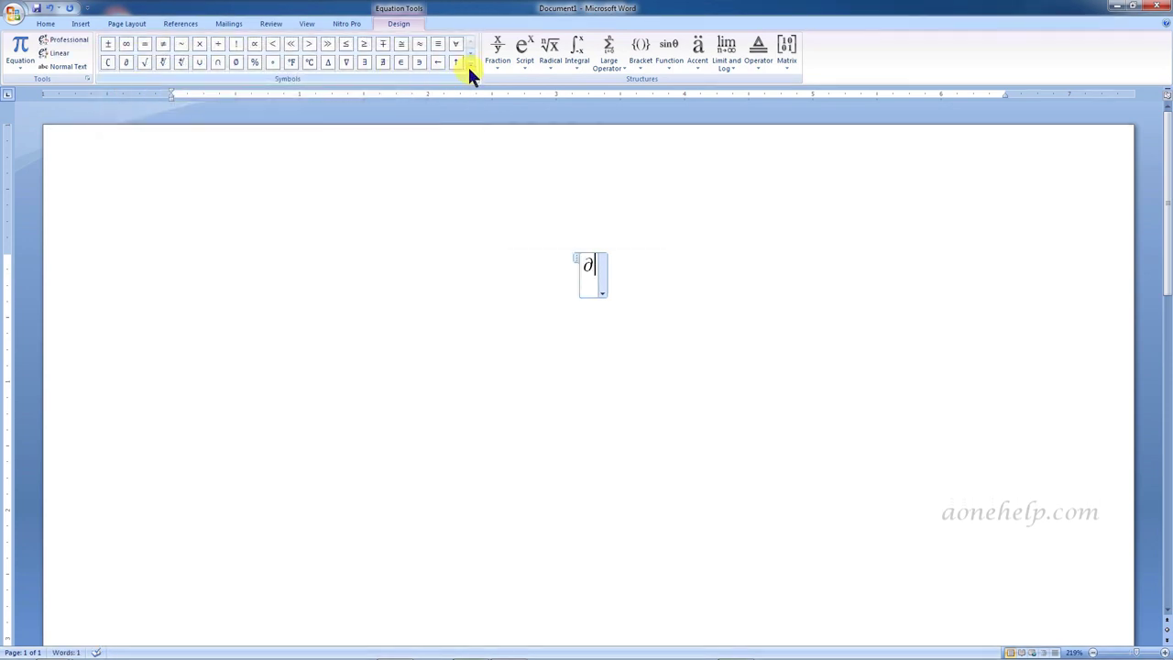
Switch the equation symbols to the Geometry set and add the angle symbol ∠ after ∂
left_click(467, 65)
left_click(142, 40)
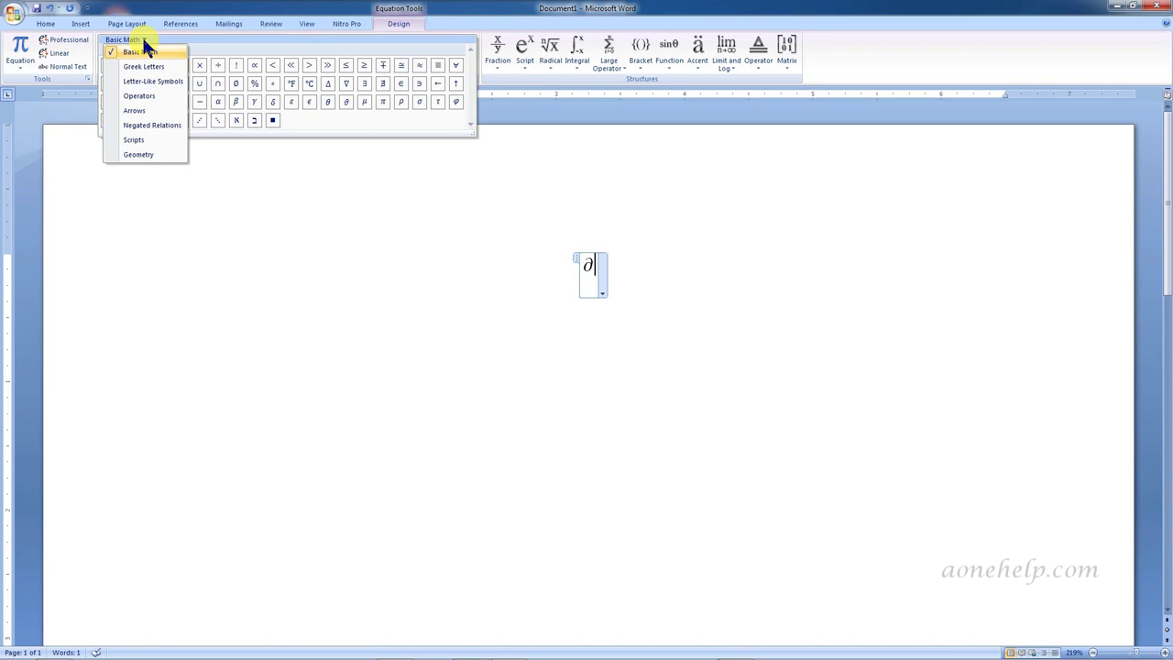
left_click(133, 153)
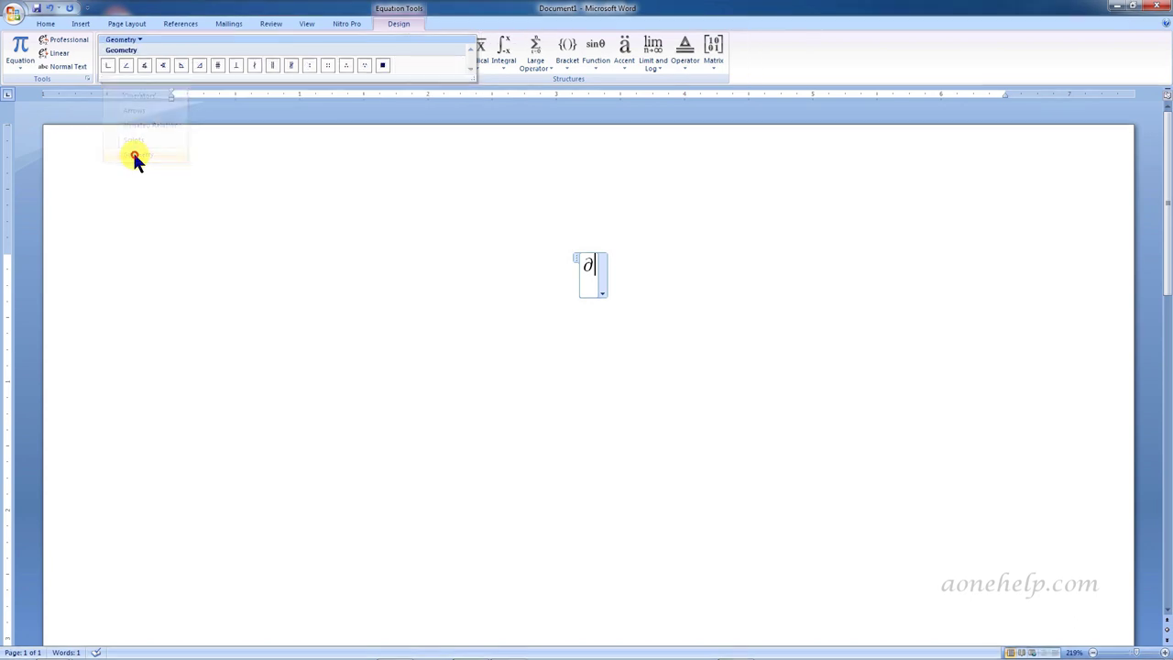
left_click(125, 64)
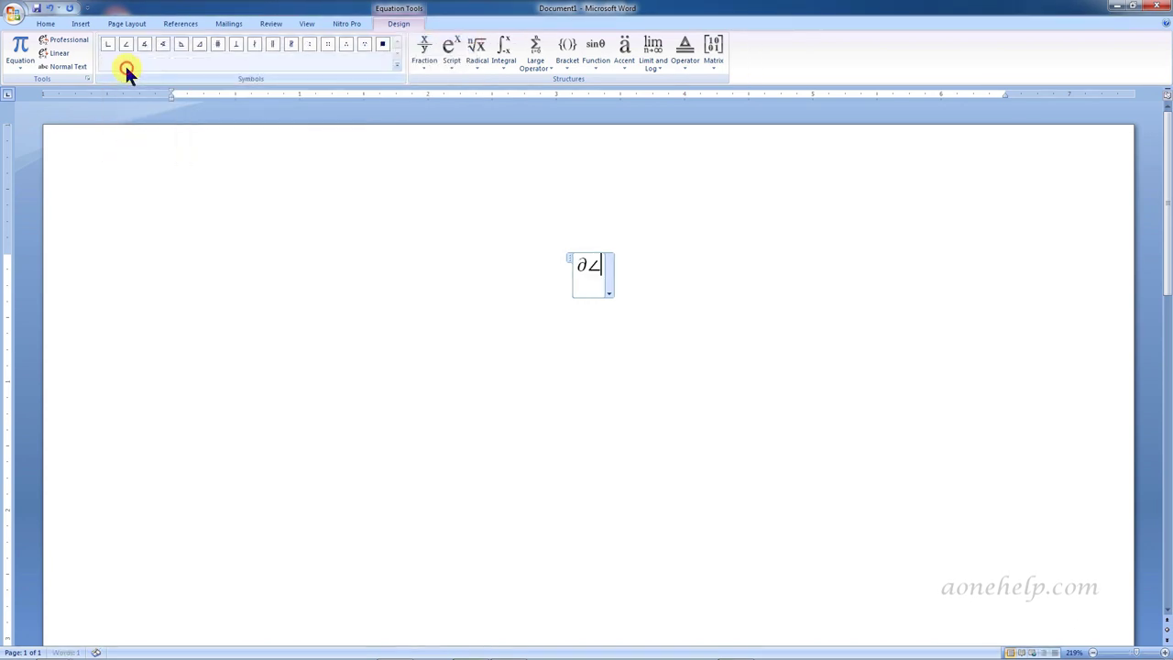
Open the full symbol list for the equation and browse its characters
left_click(81, 24)
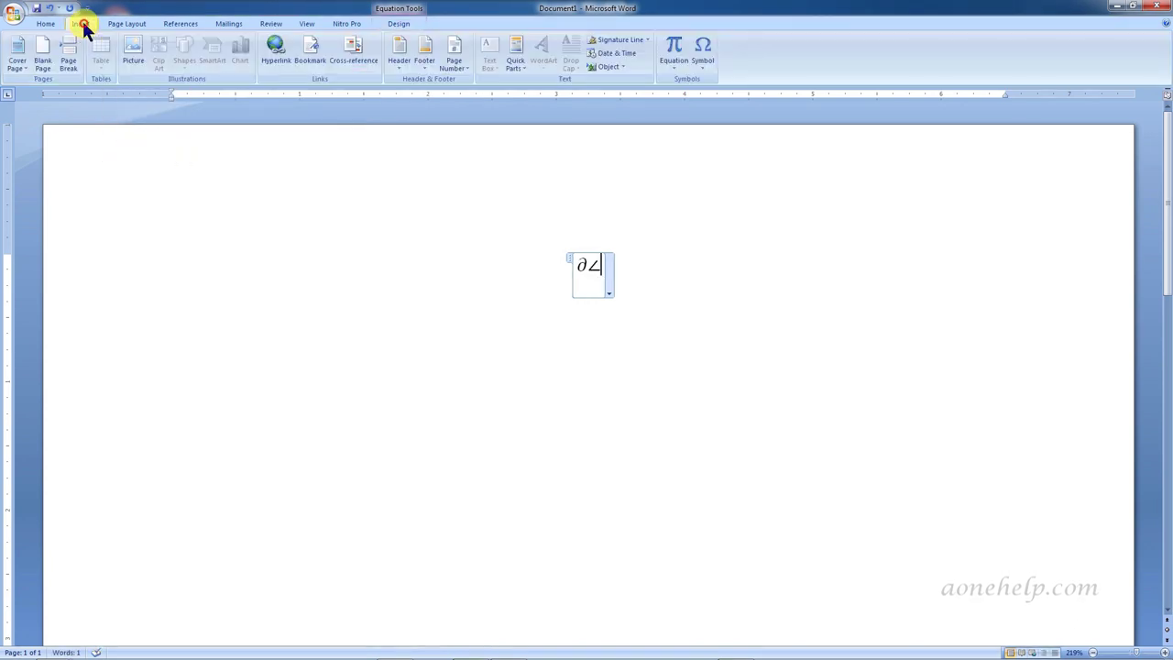
left_click(703, 64)
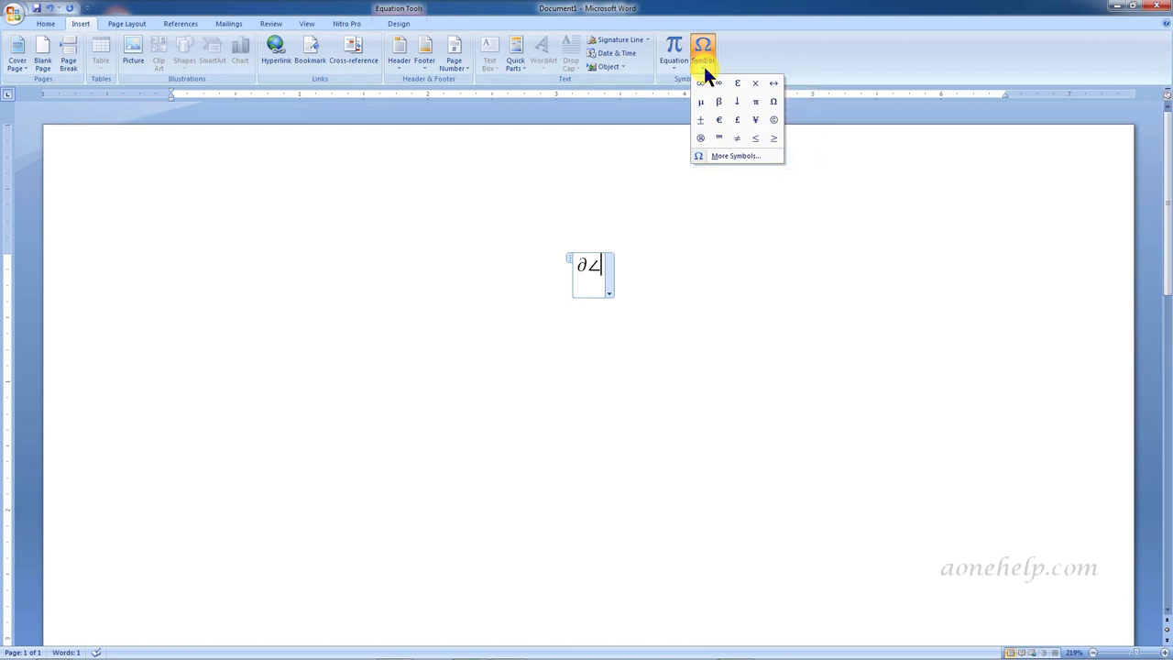
left_click(715, 156)
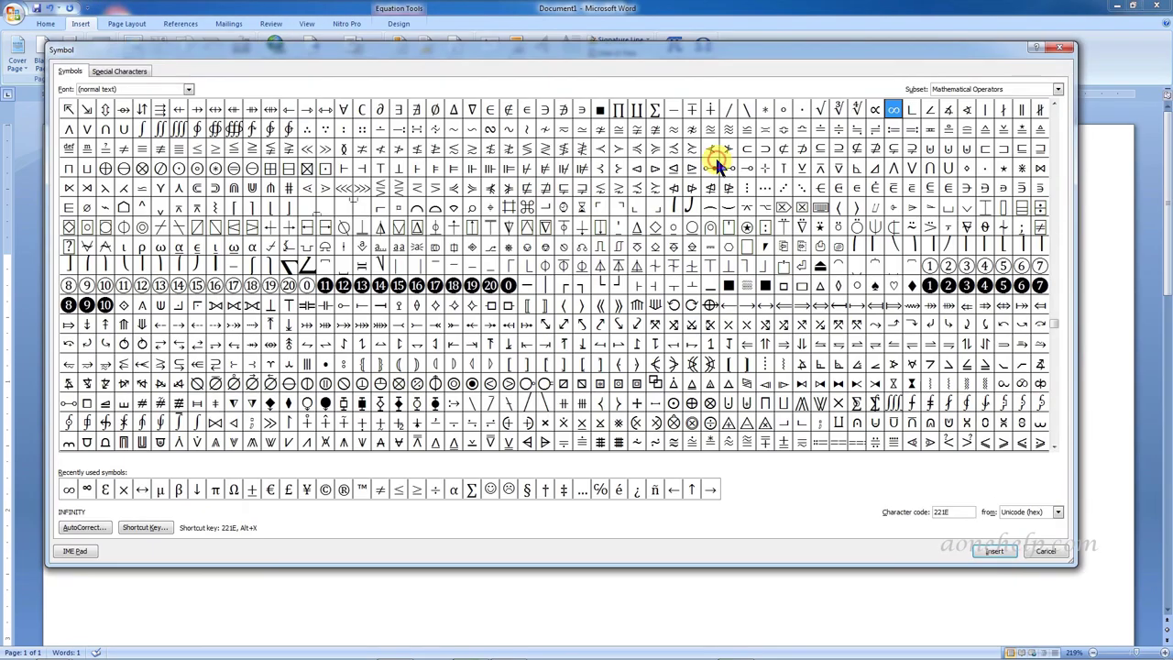
left_click(1055, 305)
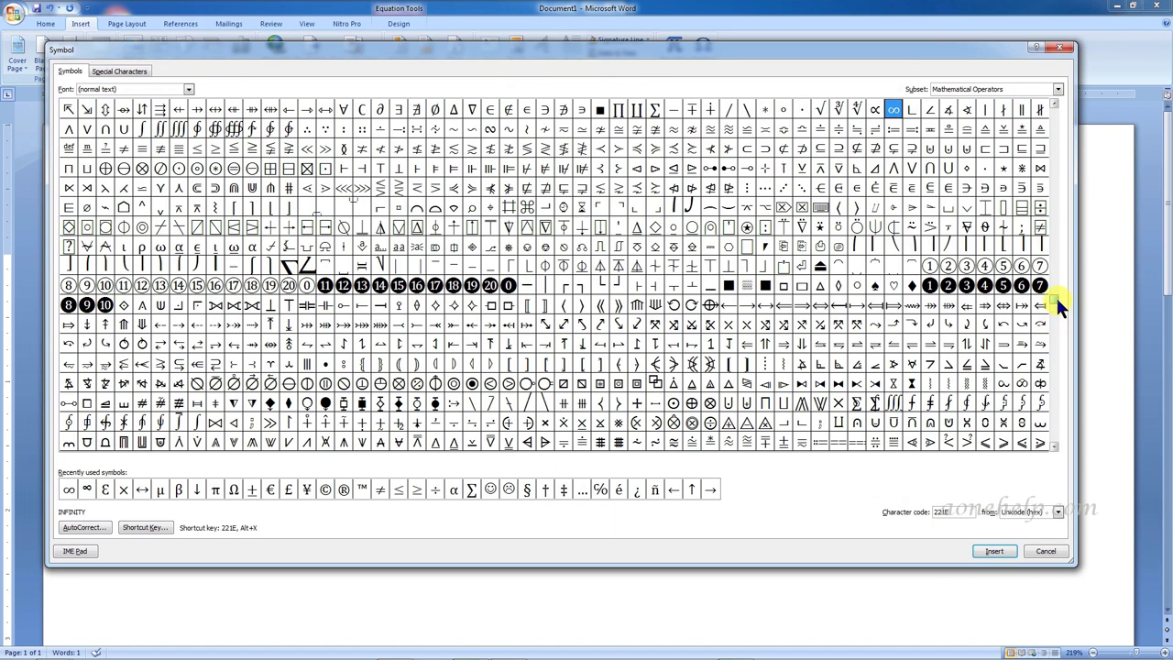
left_click_drag(1055, 297, 1061, 223)
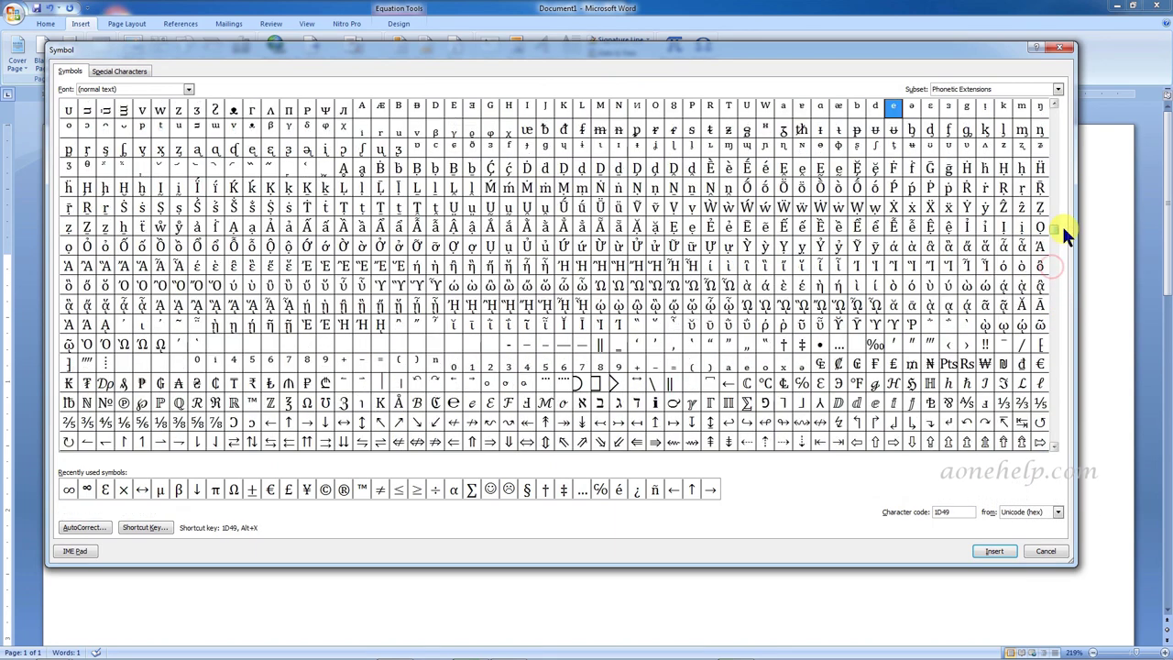
Switch the symbol list to the Arrows subset and insert the infinity symbol ∞ from the recently used symbols
left_click(1057, 90)
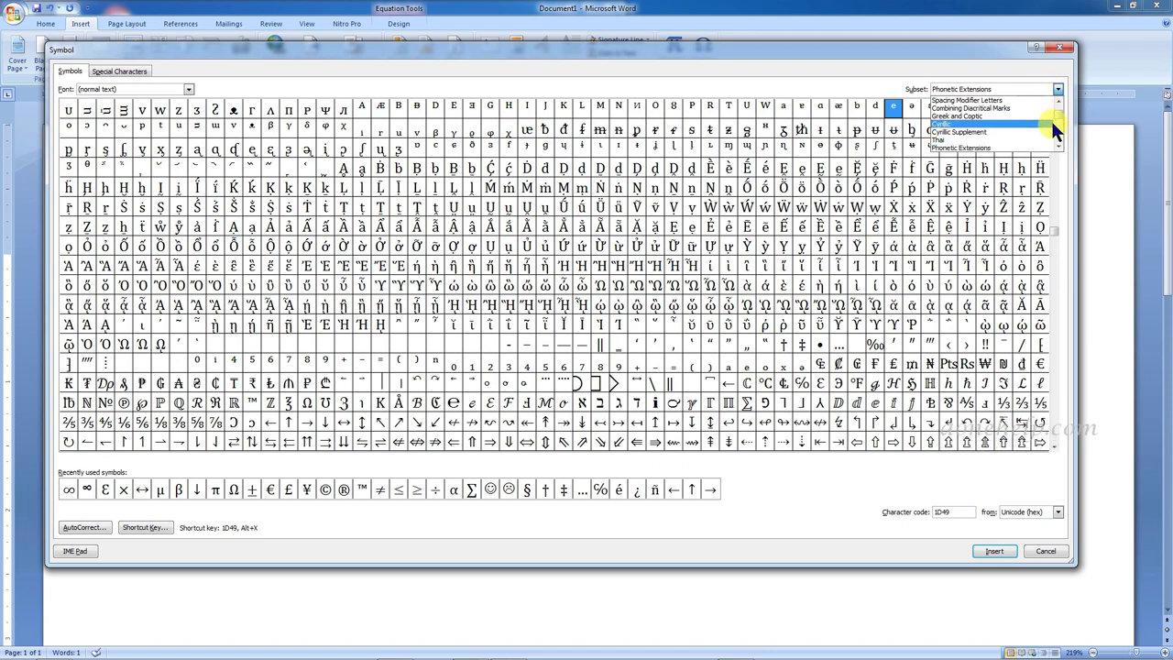
left_click(1056, 129)
left_click(1056, 125)
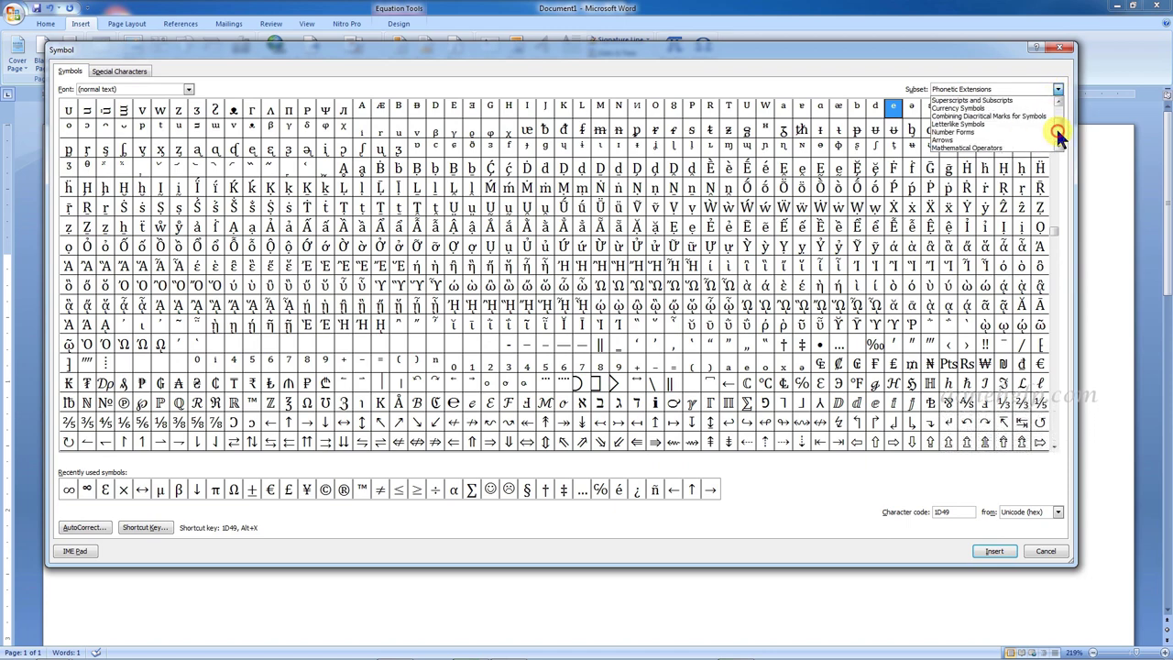
left_click(990, 140)
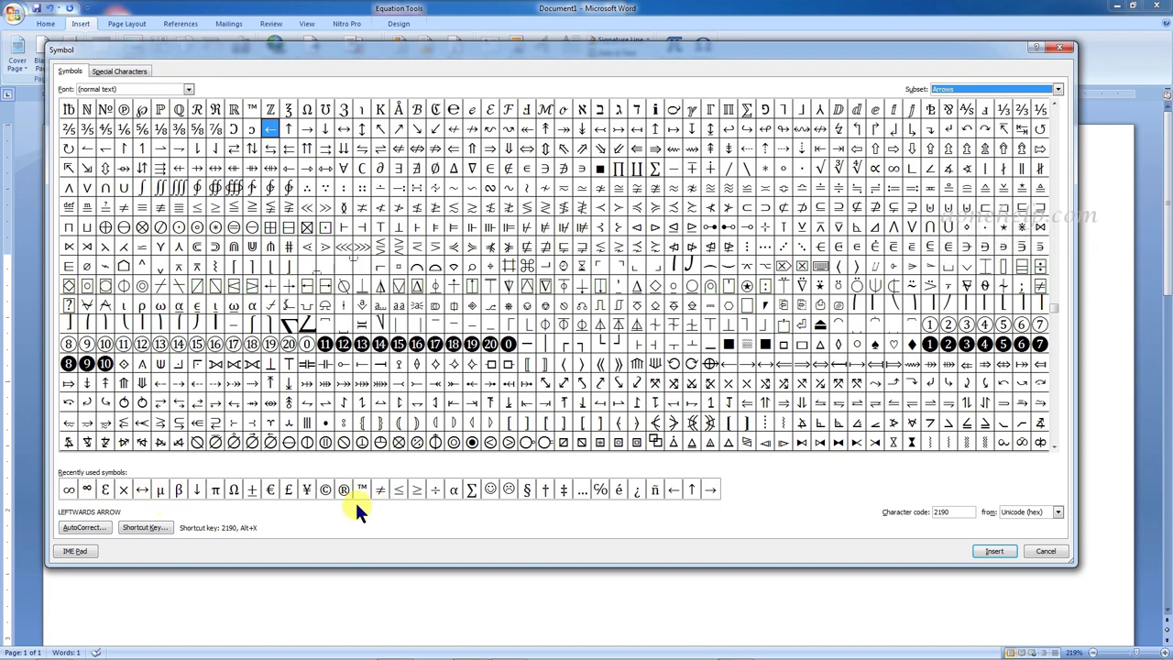
left_click(68, 486)
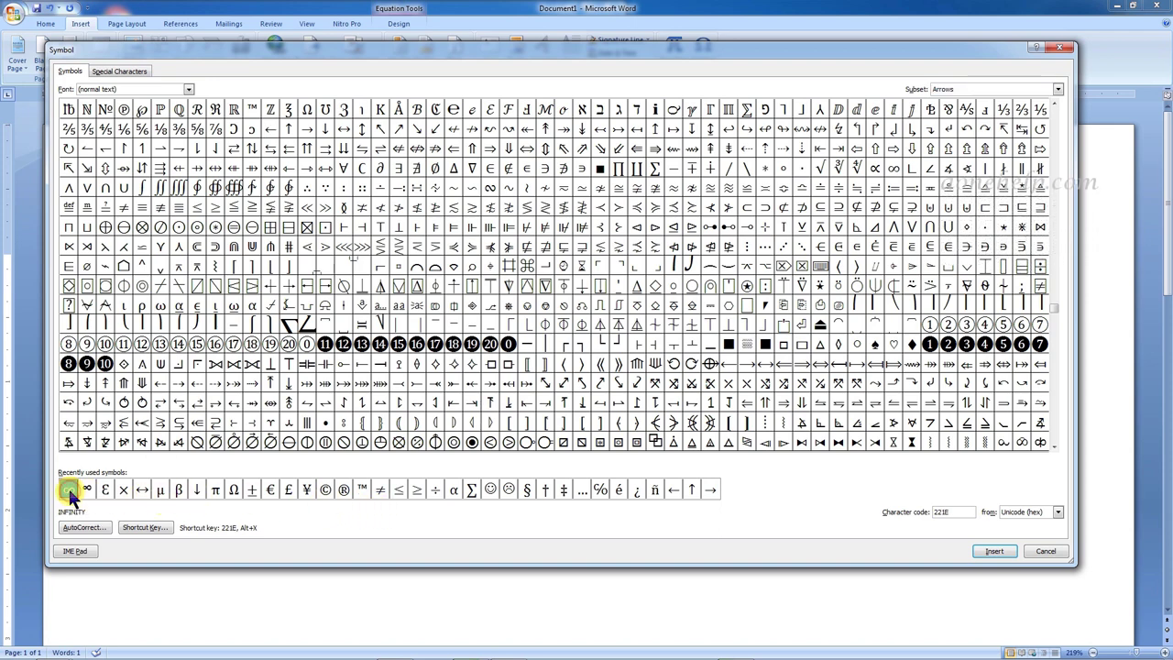
left_click(987, 553)
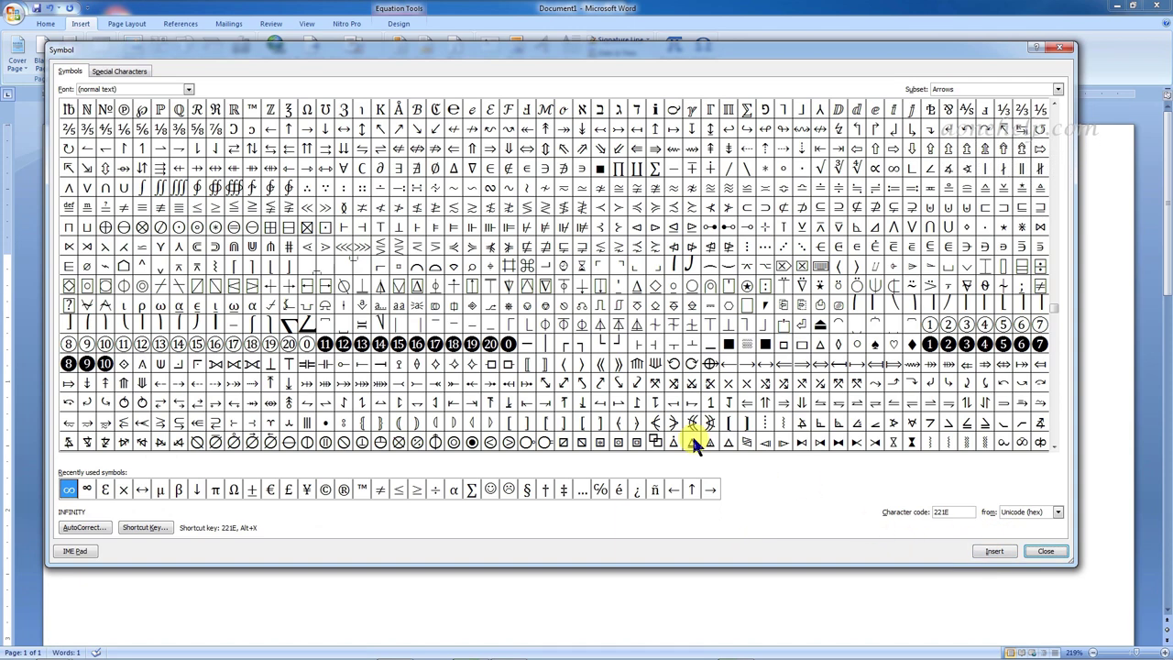
View the available symbols in the Arial Black font and in Arial Narrow
left_click(190, 89)
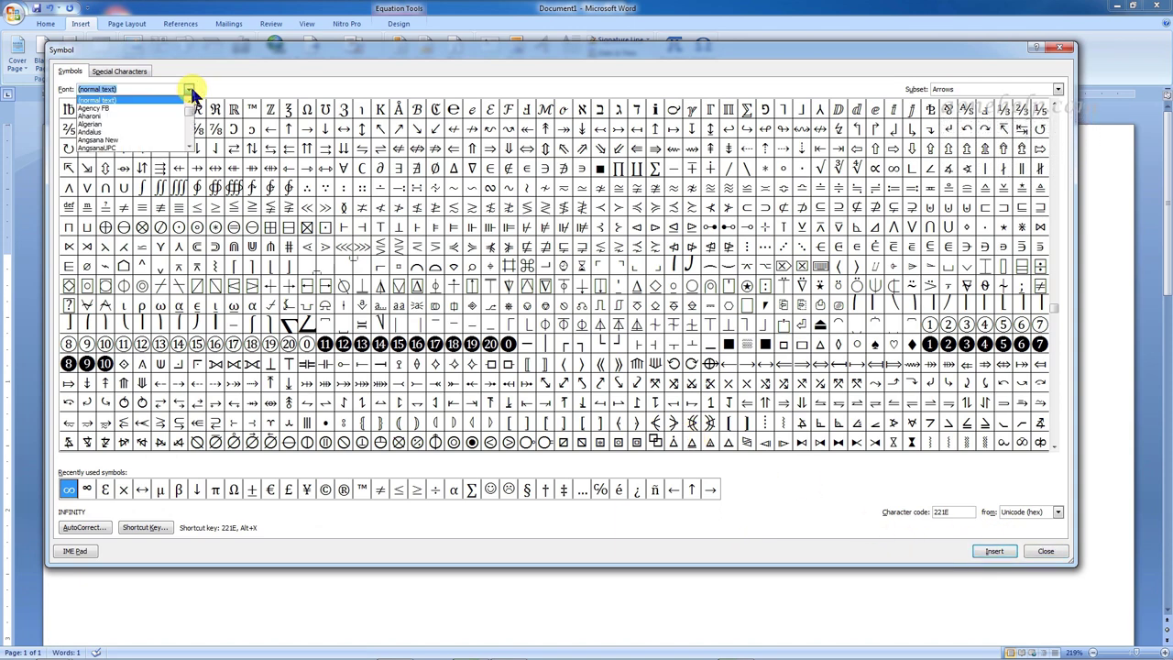
left_click(187, 145)
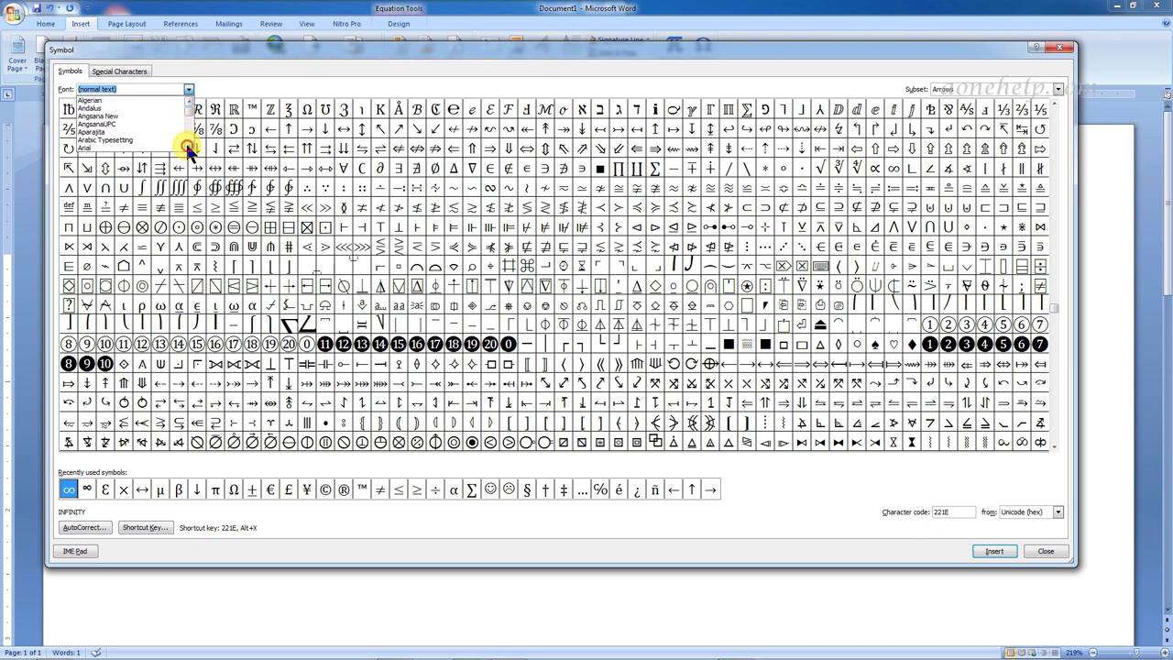
left_click(186, 145)
left_click(186, 145)
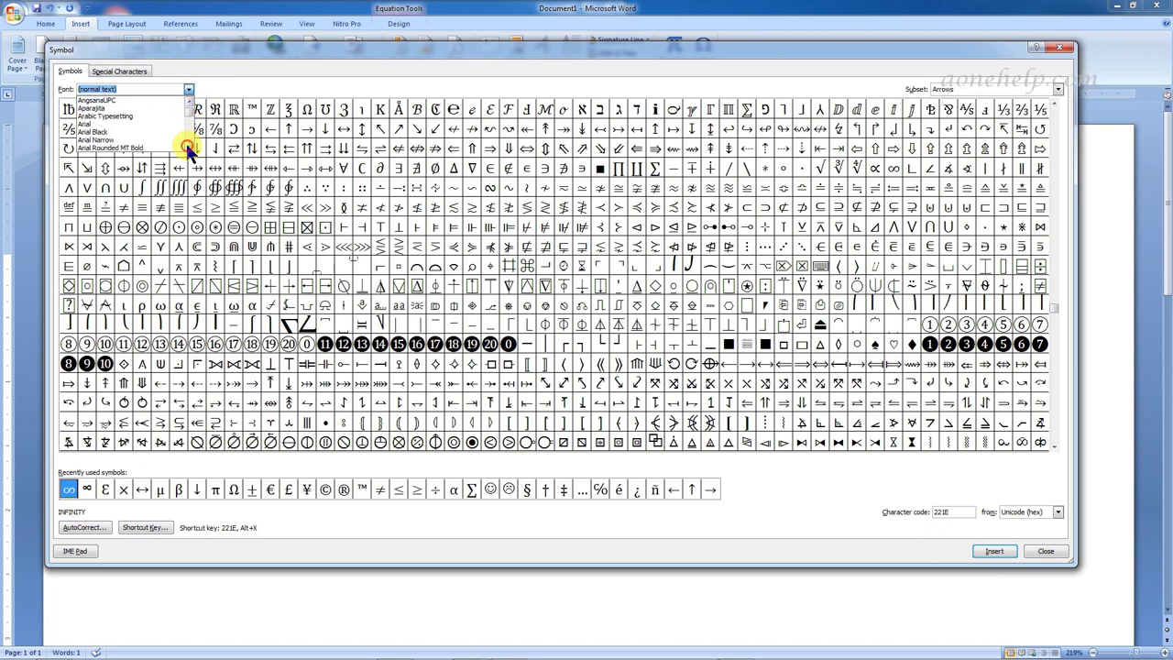
left_click(133, 129)
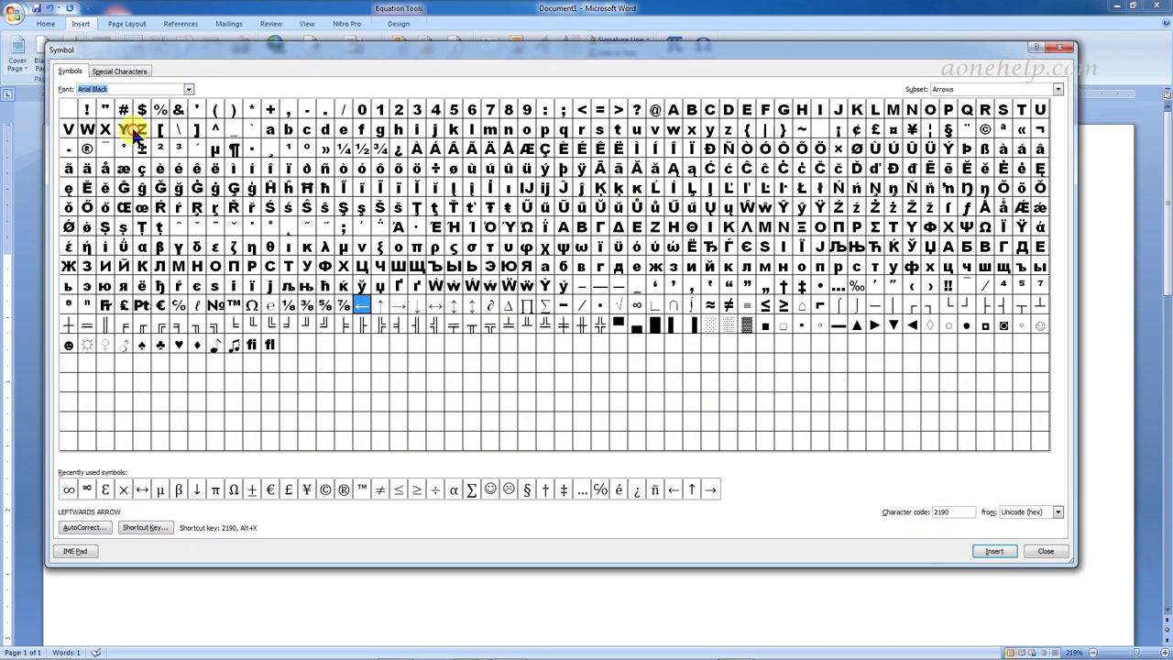
left_click(189, 89)
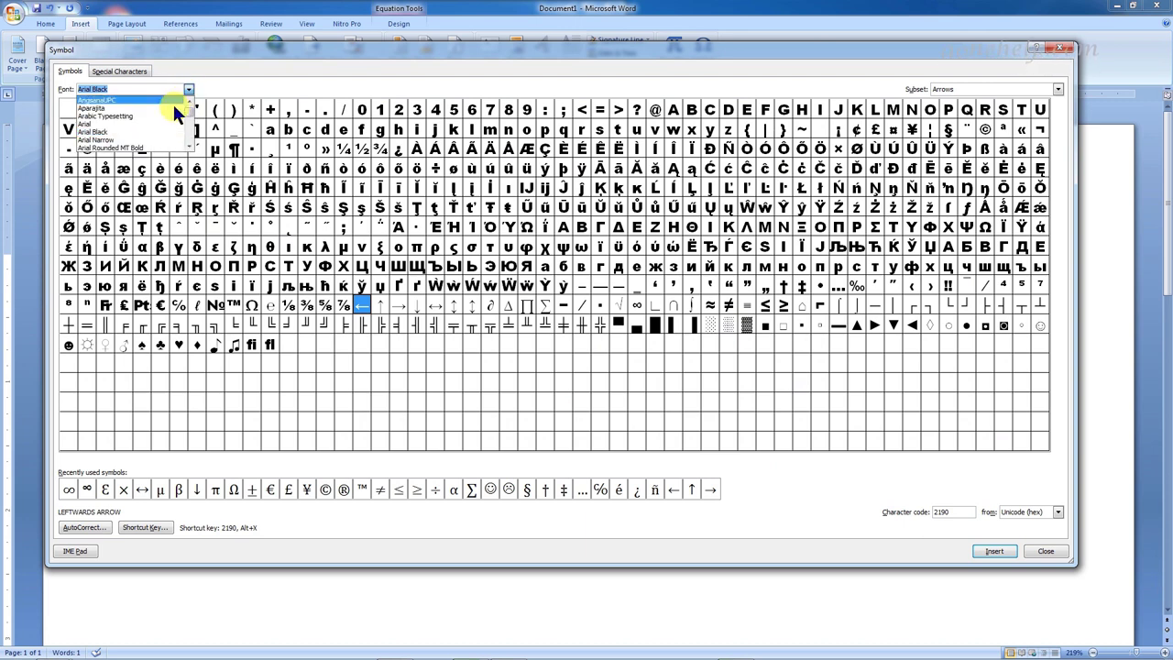
left_click(150, 138)
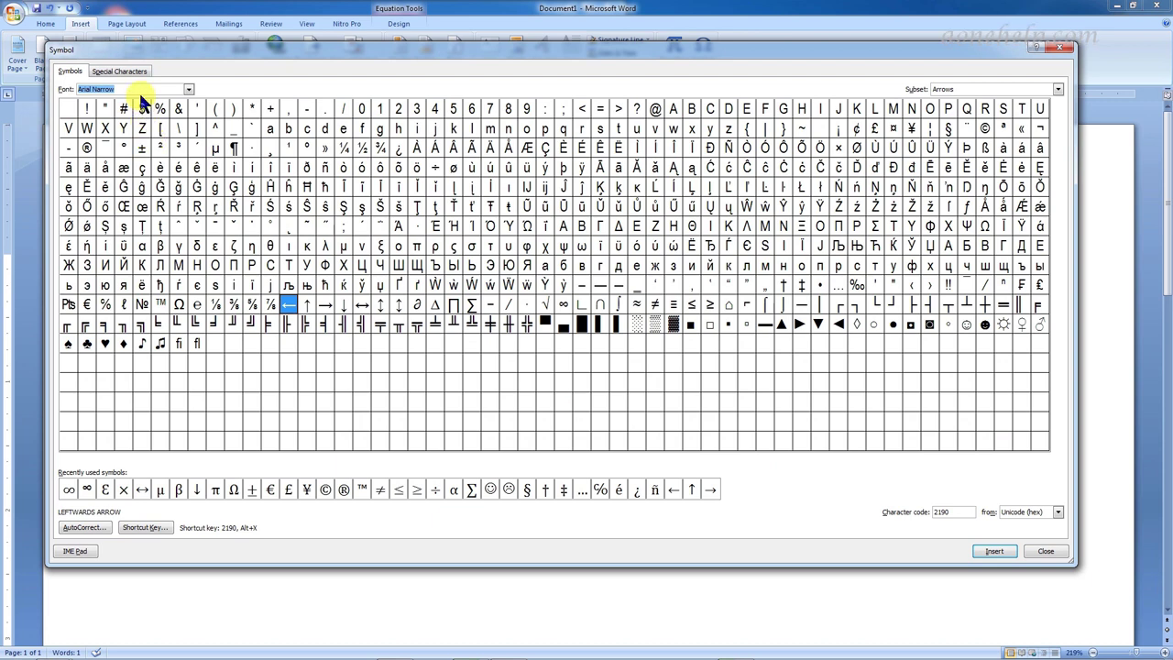
Review the list of special characters and close the symbol dialog
left_click(119, 72)
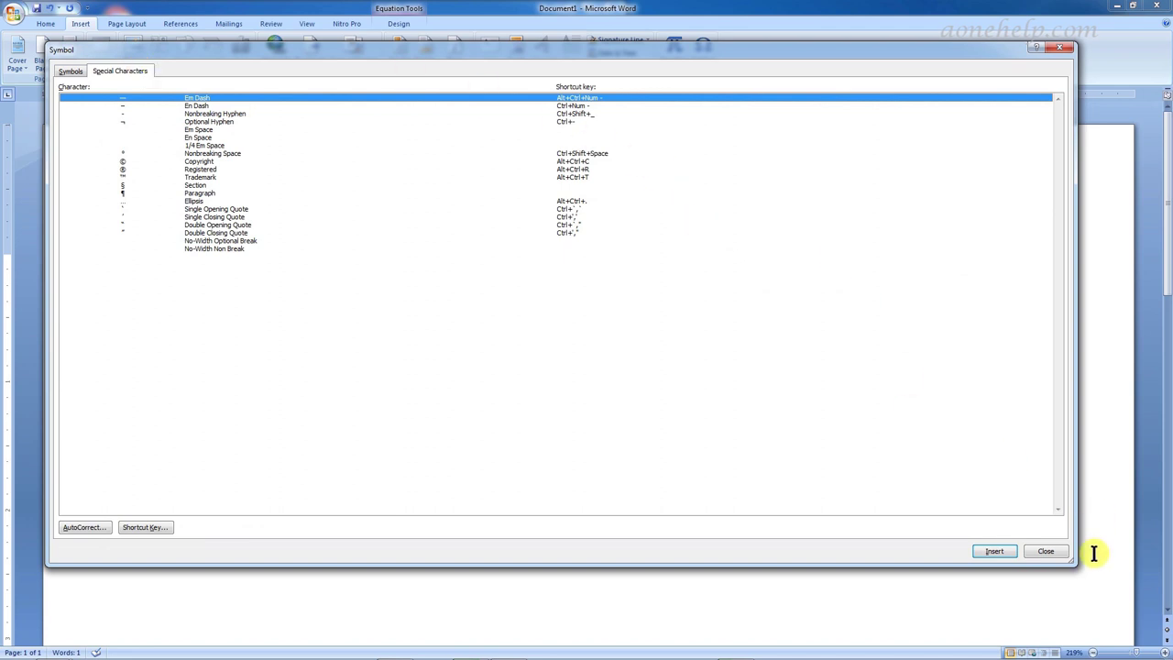
left_click(1045, 550)
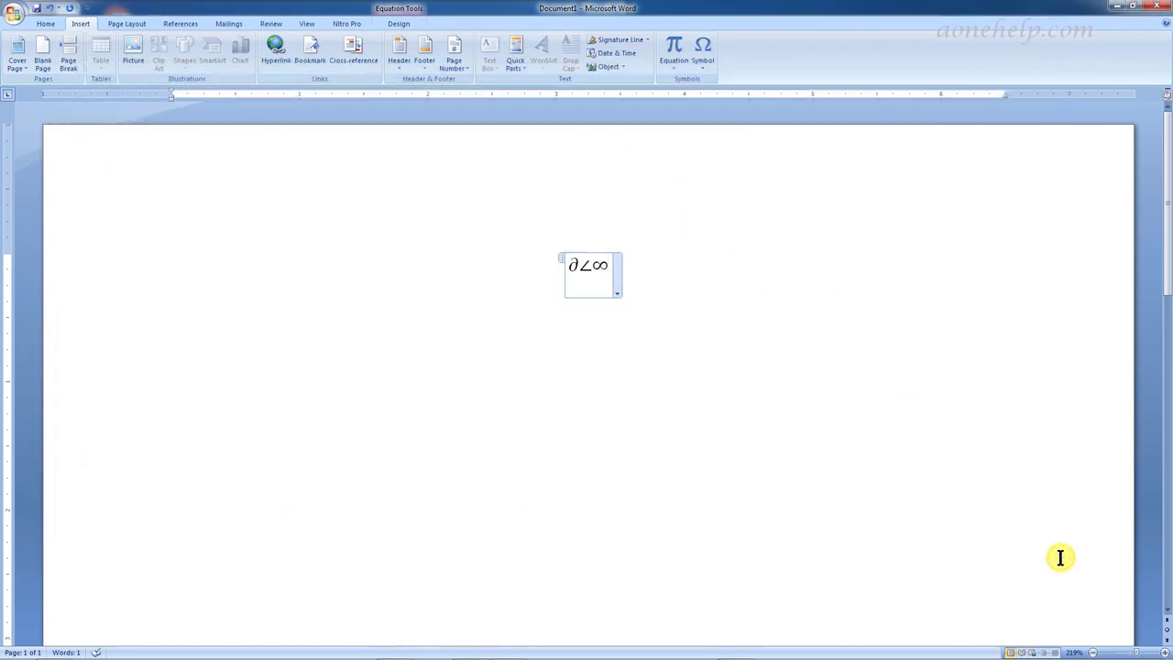
Add a stacked fraction after ∞ in the equation, with x as the numerator and y as the denominator
left_click(673, 45)
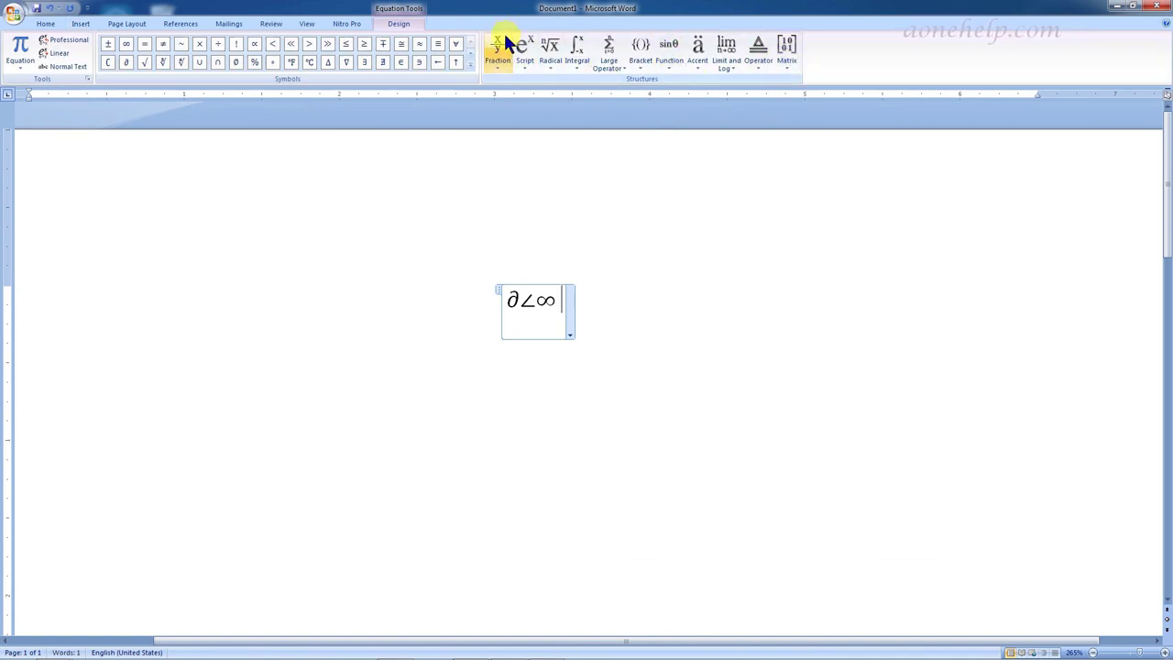
left_click(499, 57)
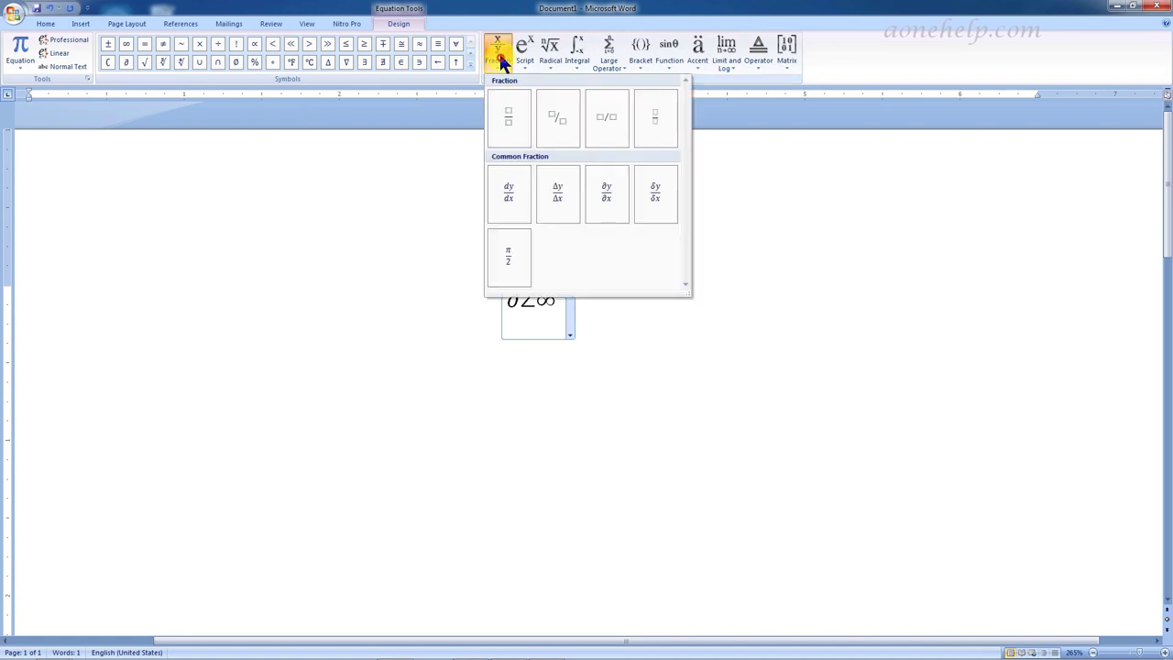
left_click(508, 119)
left_click(560, 290)
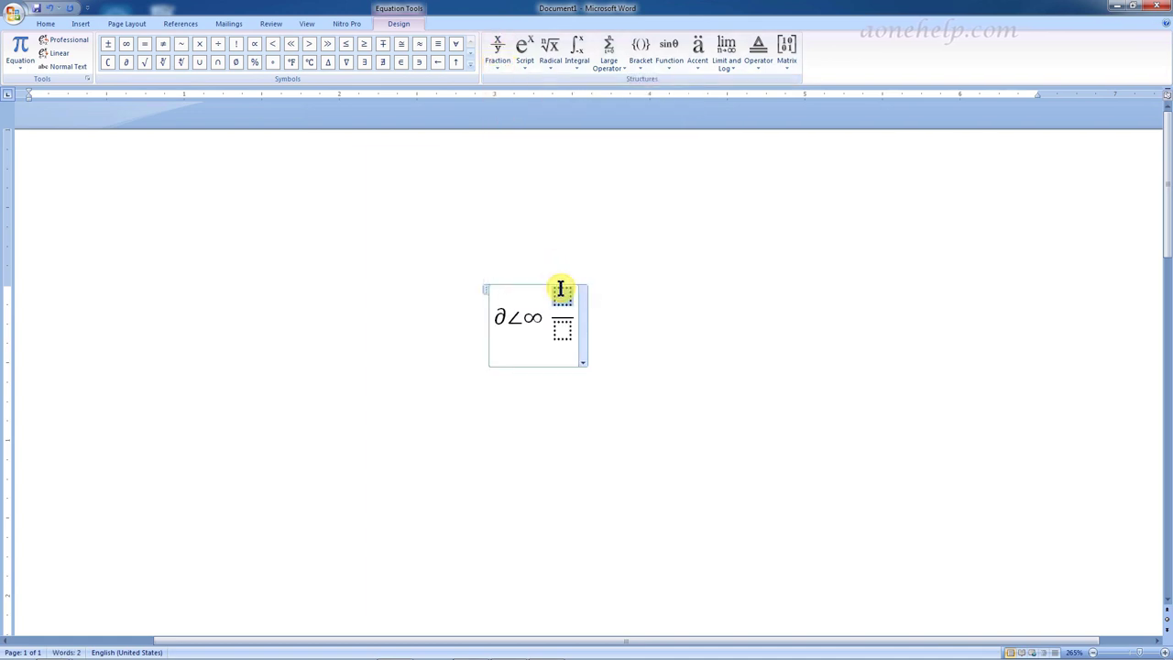
type("x")
left_click(566, 321)
type("y")
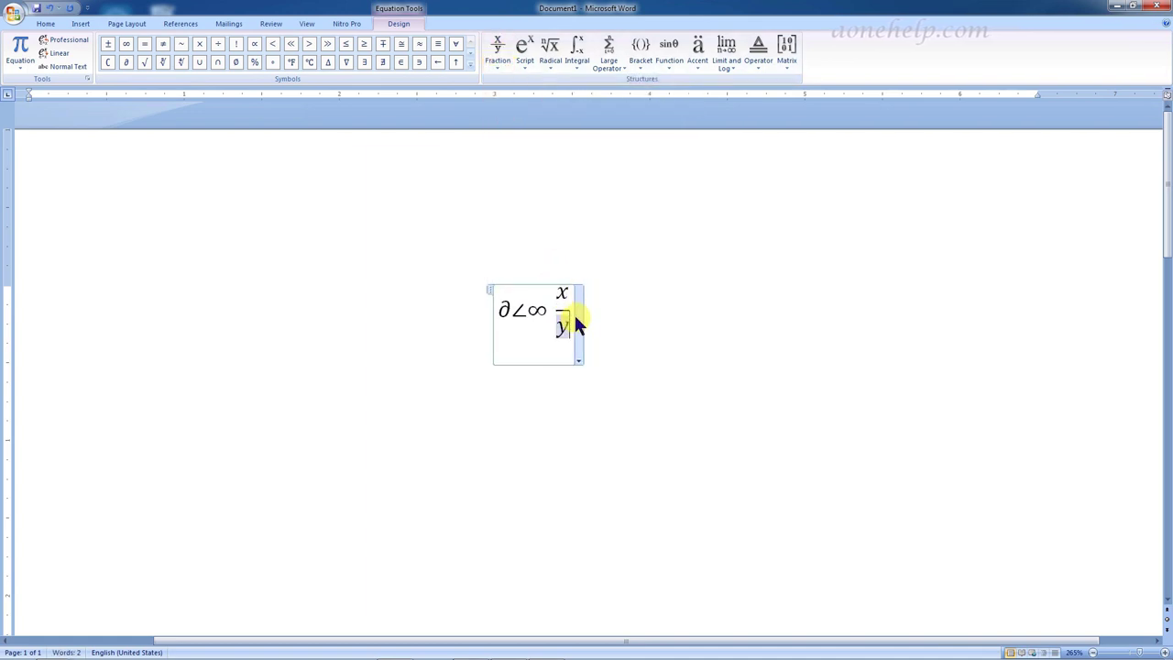
left_click(594, 310)
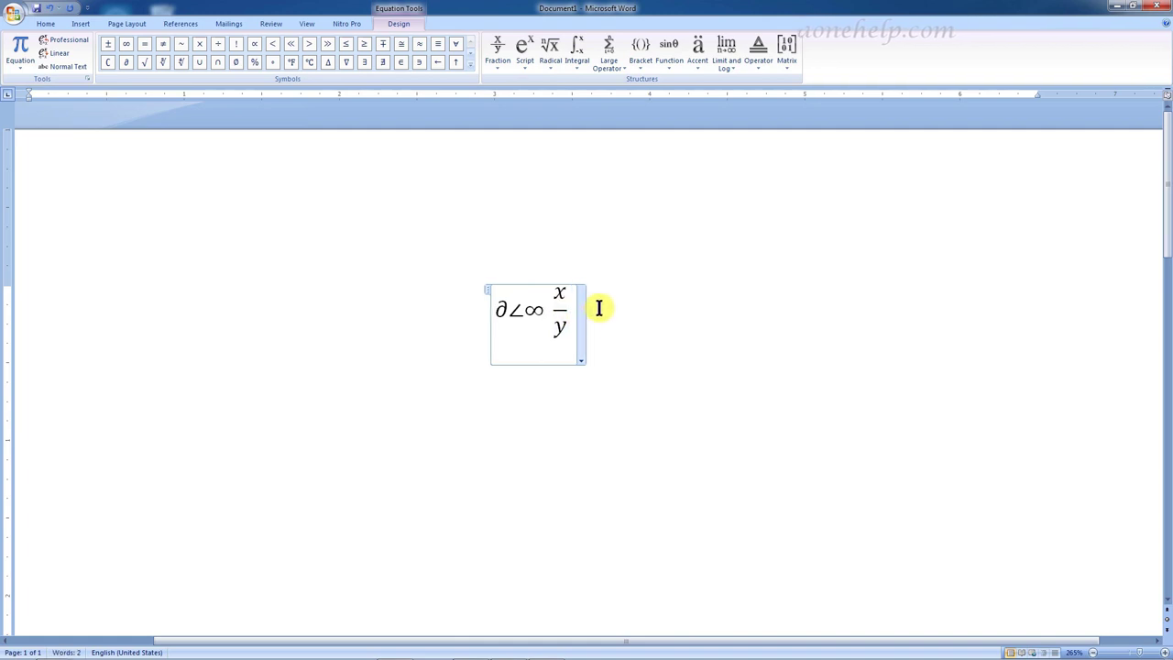
Insert the common fraction π/2 after x/y and change its denominator to 4
left_click(505, 64)
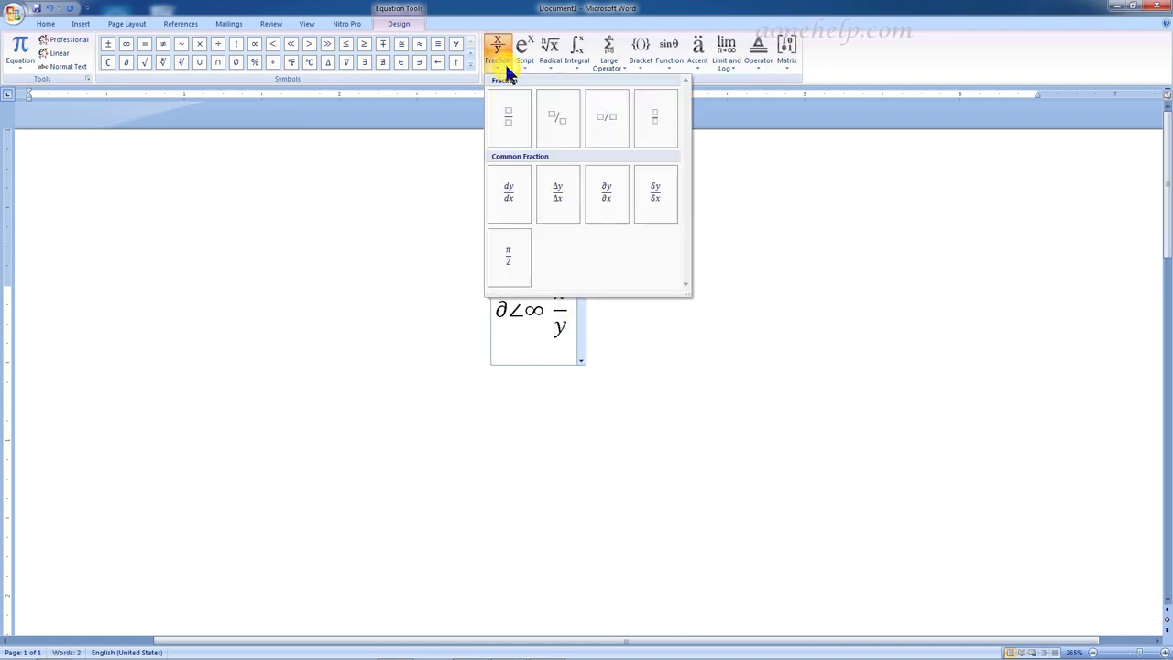
left_click(511, 257)
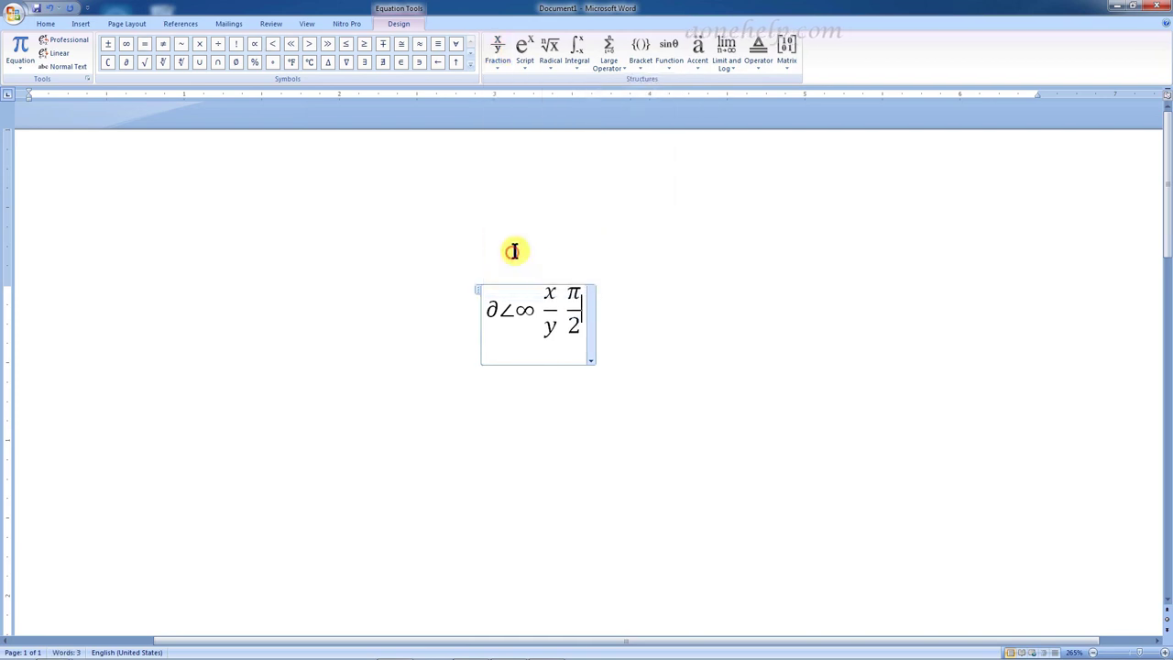
left_click(579, 313)
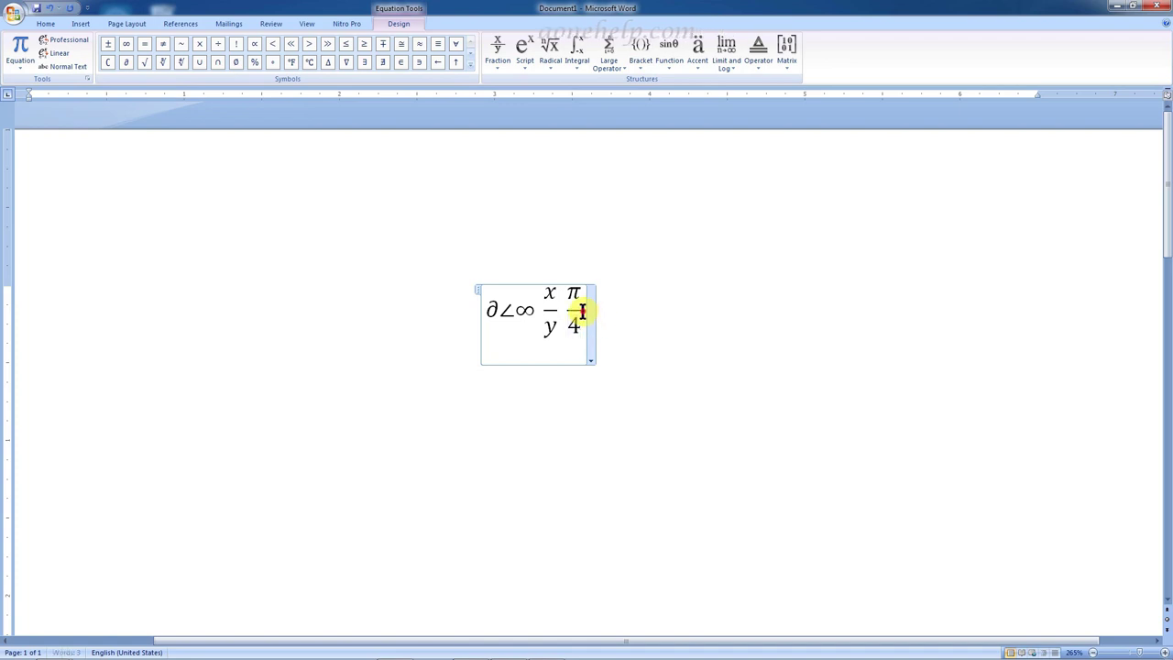
Add a superscript structure after the π fraction, with base x and exponent 2
left_click(526, 70)
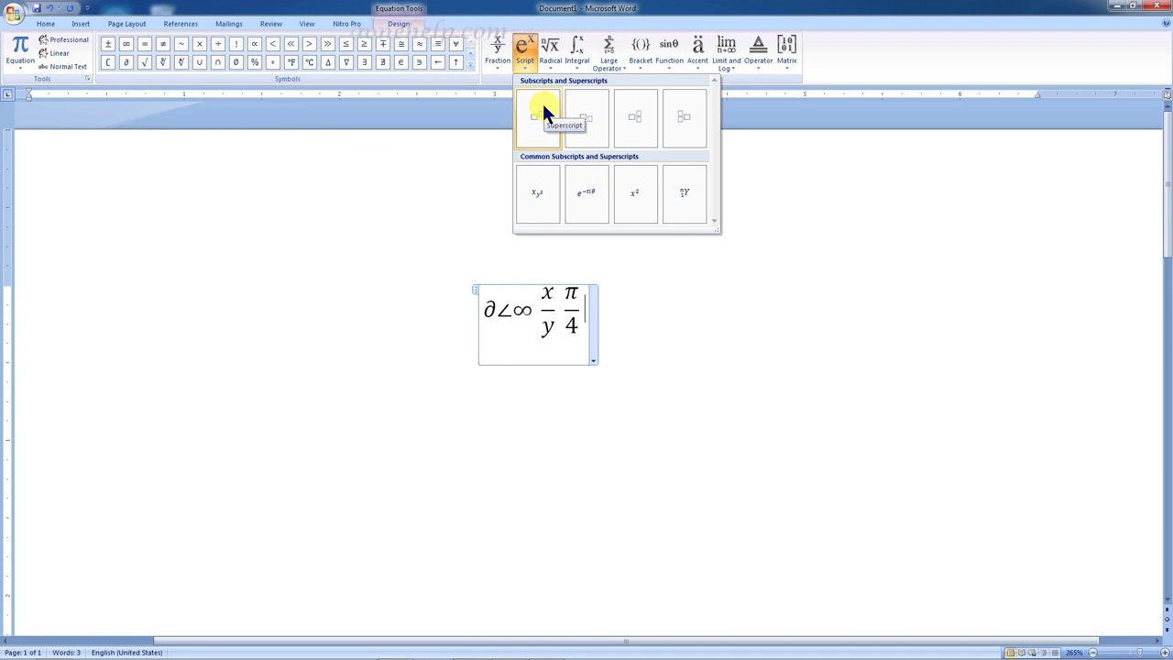
left_click(543, 111)
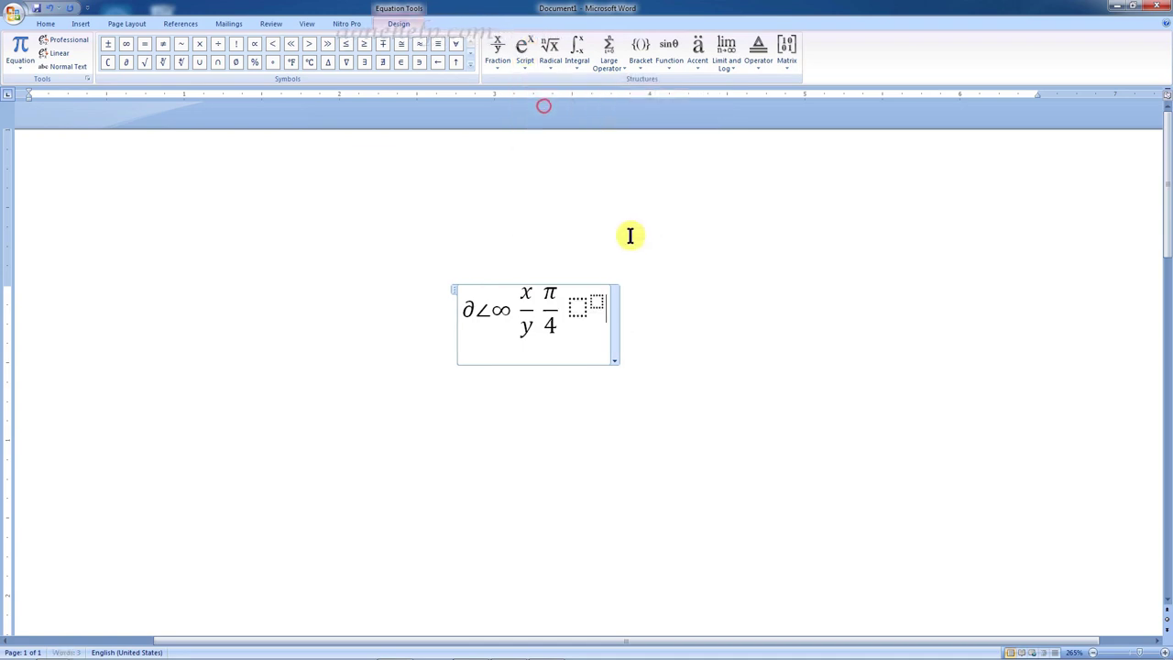
type("x")
left_click(595, 295)
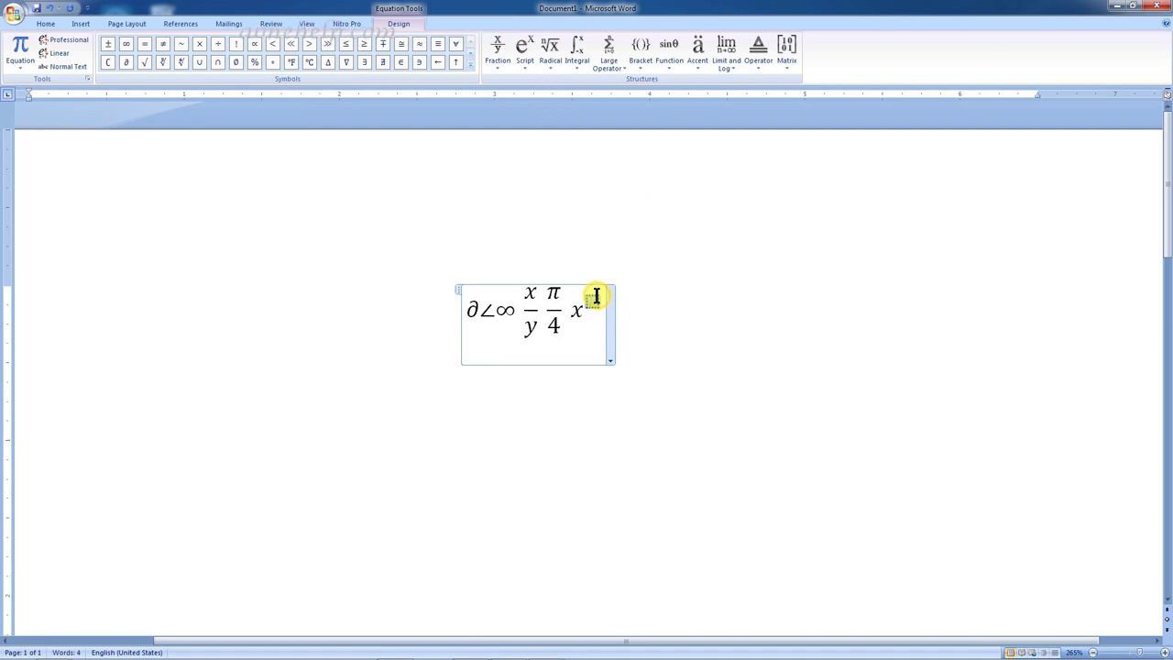
type("2")
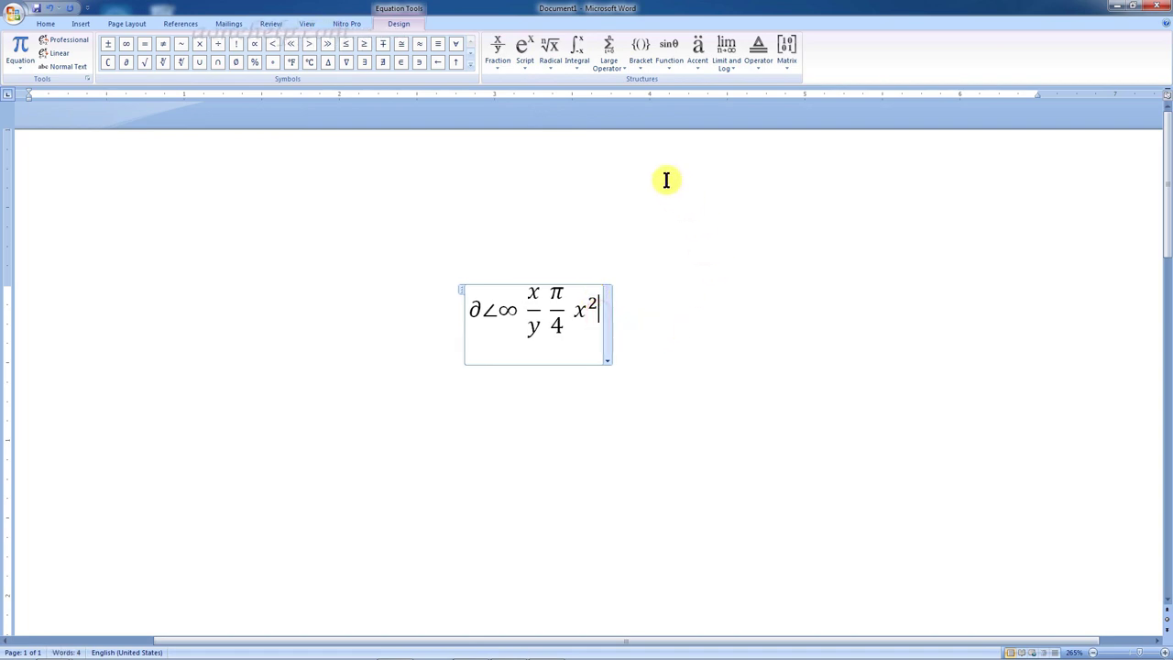
Add a radical with degree after x², entering 3 as the degree and 3 under the root
left_click(551, 55)
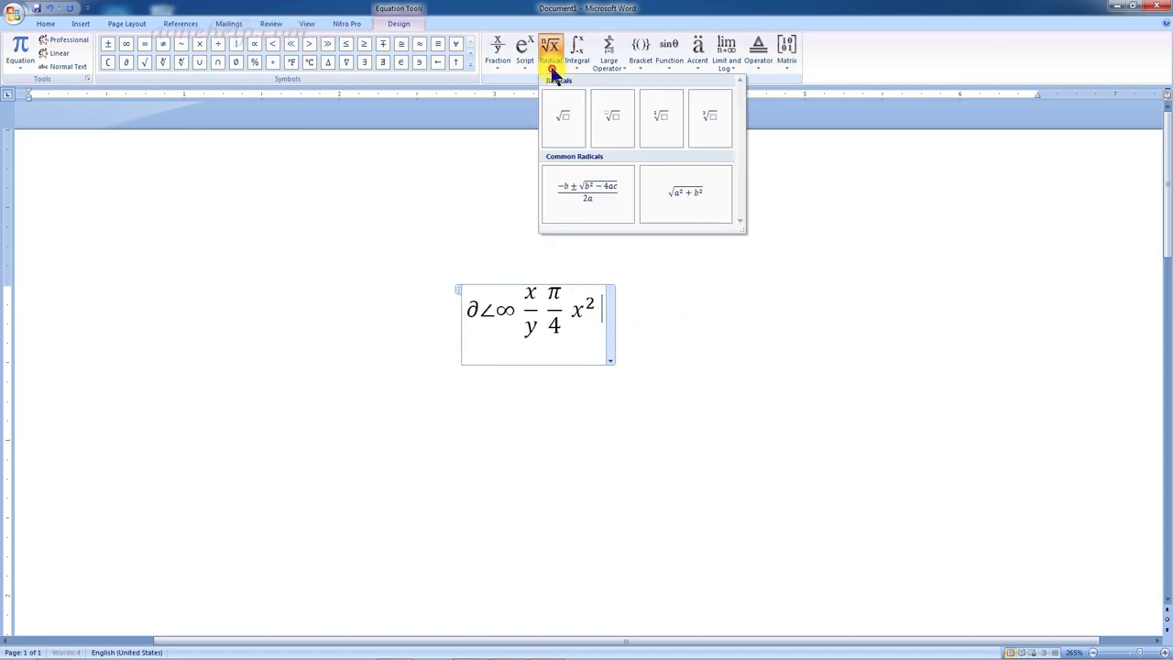
left_click(612, 117)
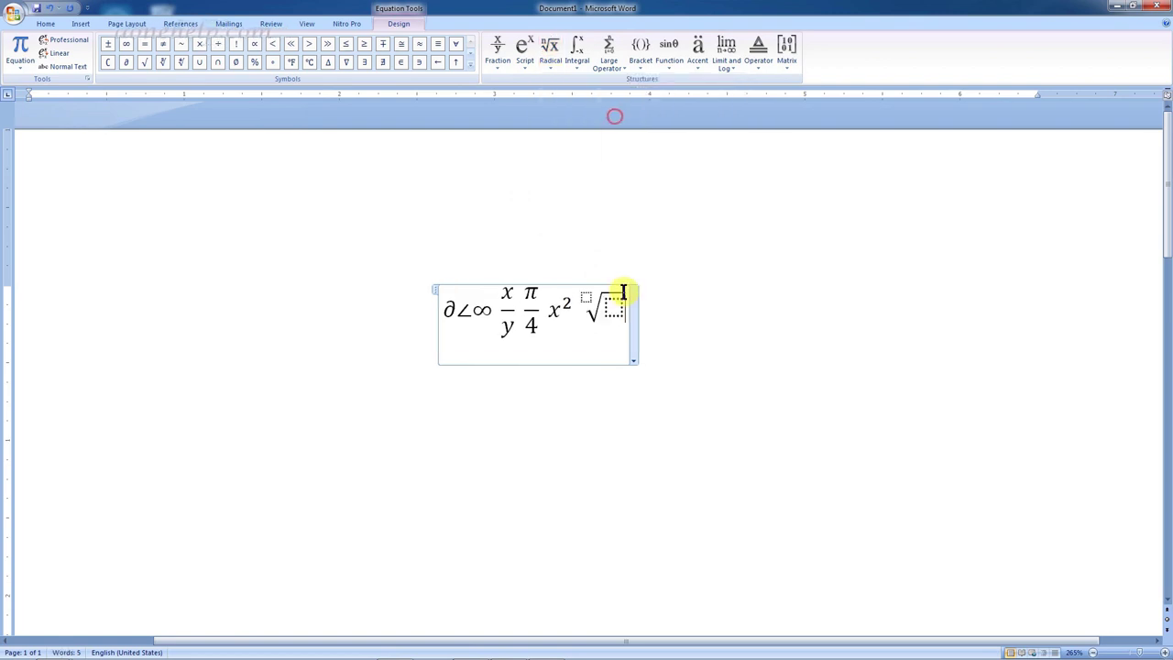
type("3")
left_click(612, 309)
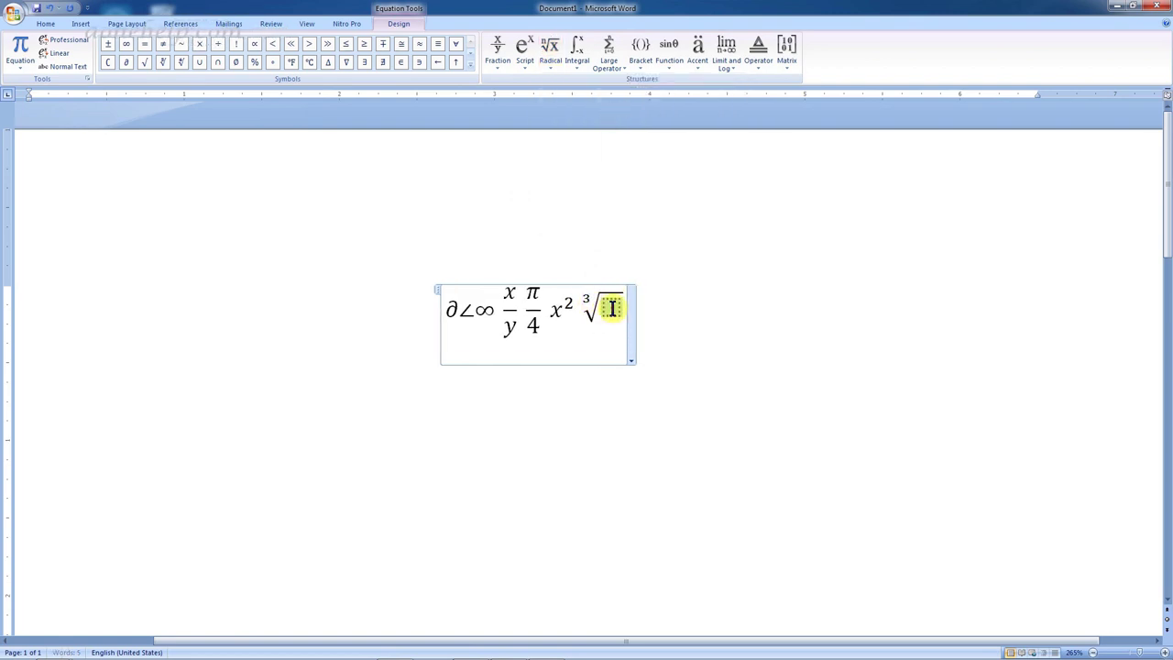
type("3")
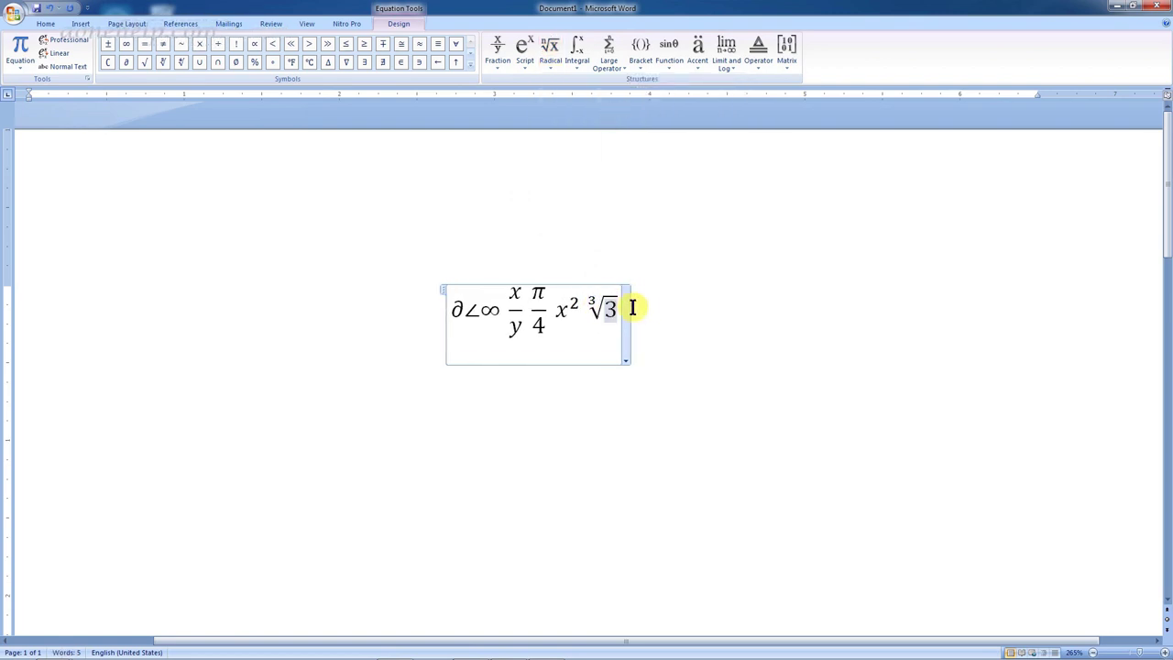
key("Right")
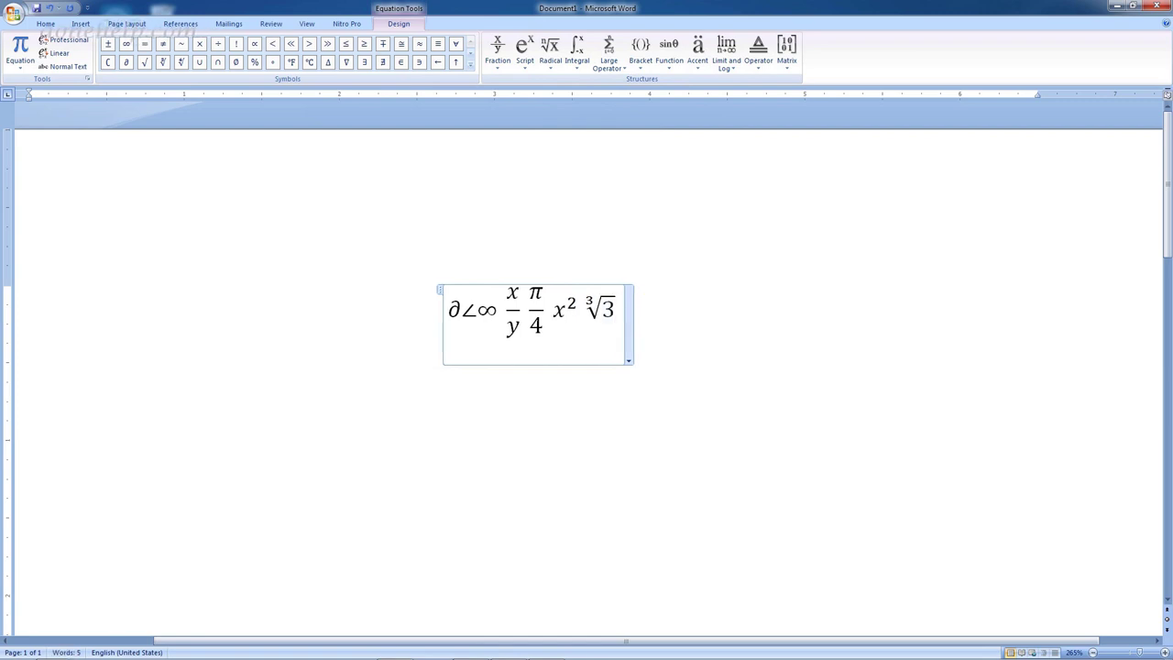
Insert the common radical √(a²+b²) after the cube root and change its variables to x and y
left_click(550, 55)
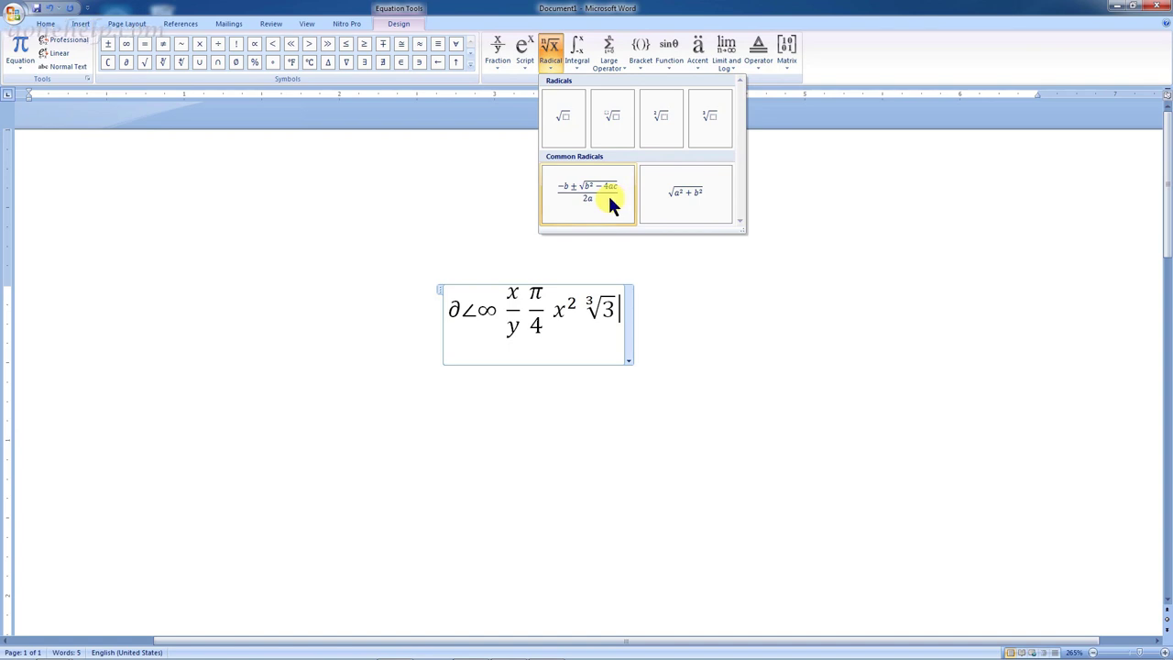
left_click(674, 200)
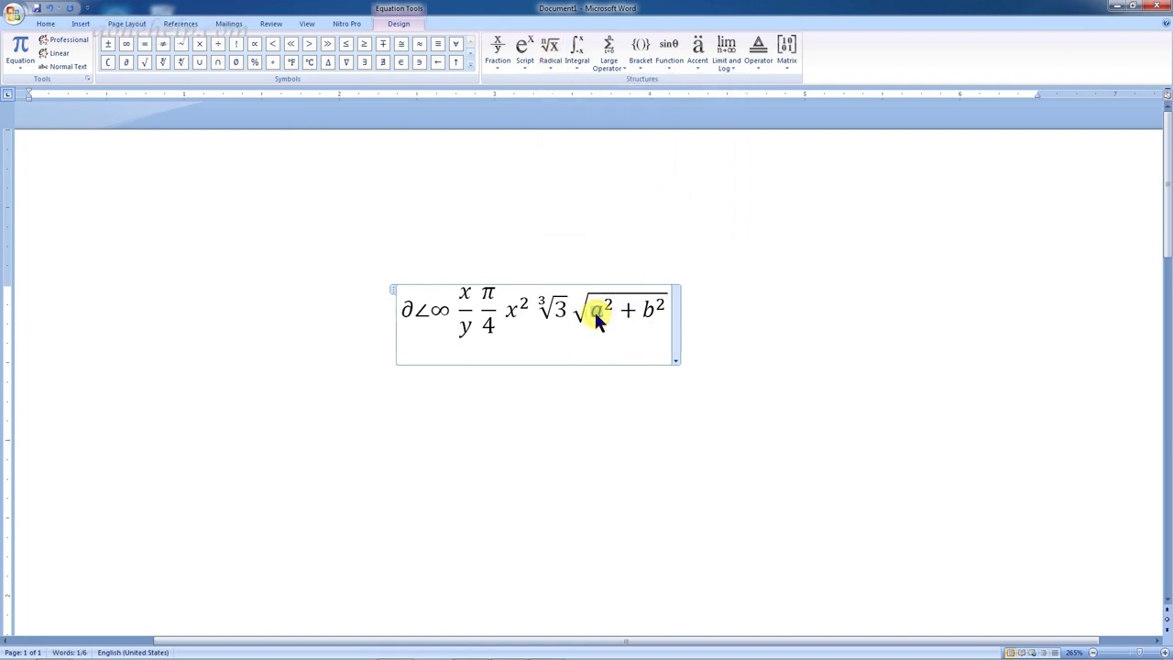
double_click(595, 313)
type("x")
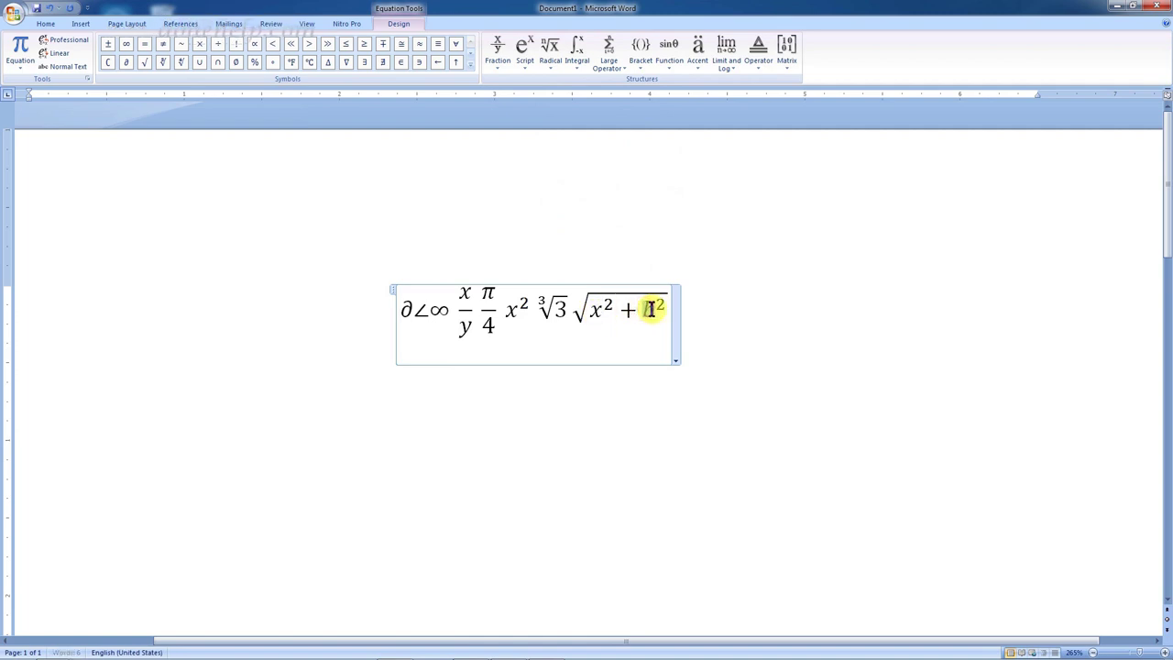
double_click(649, 310)
type("y")
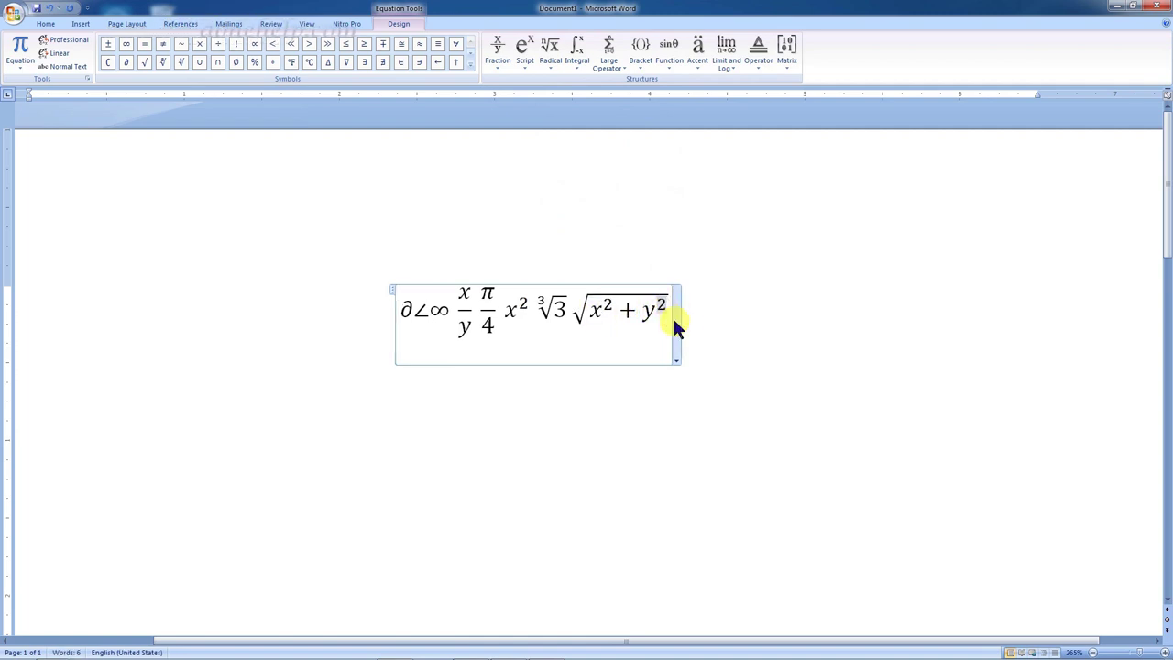
key("Right")
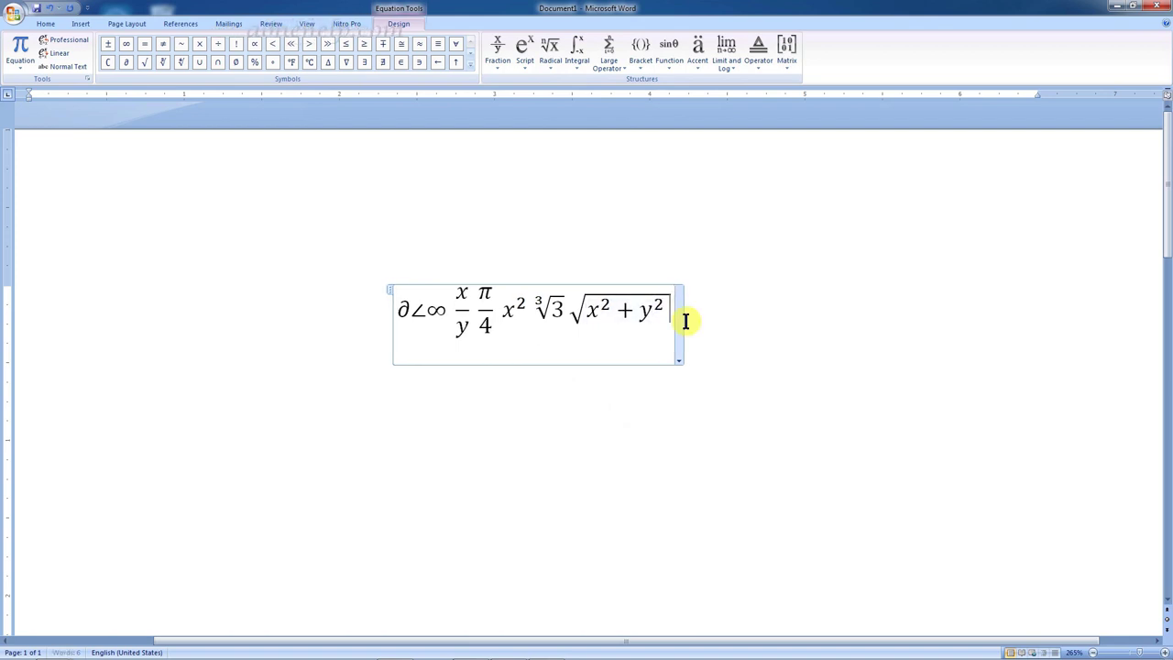
Add a single integral with limits after the radical, with lower limit 0, upper limit 1 and x as the integrand
left_click(578, 72)
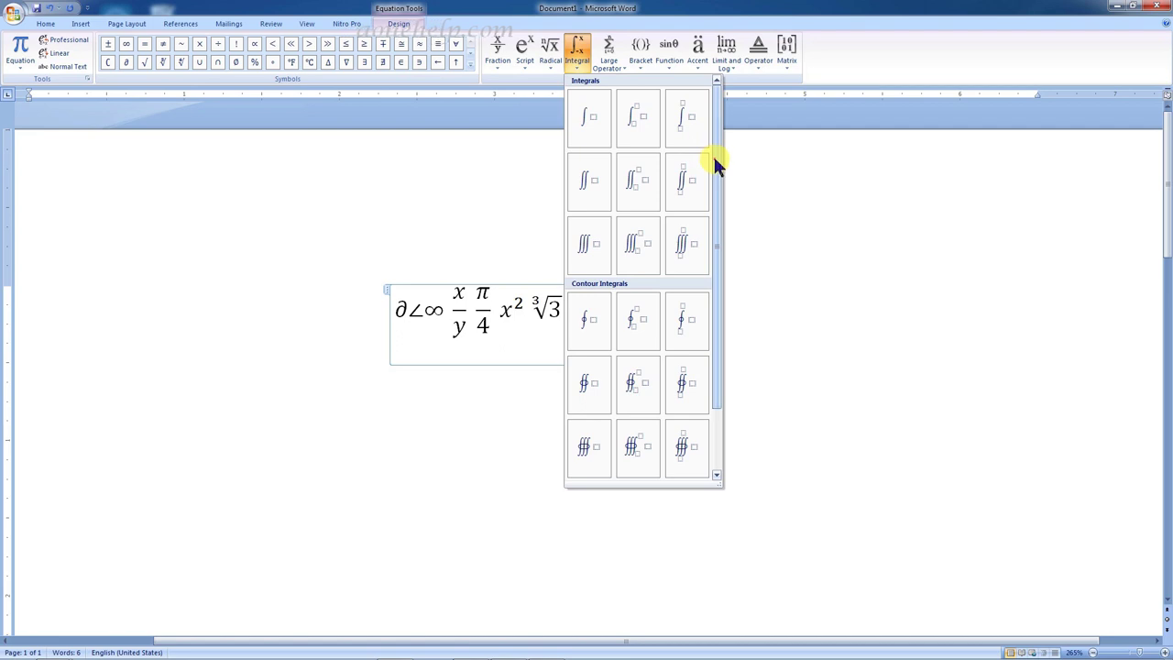
mouse_move(718, 164)
left_mouse_down()
mouse_move(719, 226)
mouse_move(722, 158)
left_mouse_up()
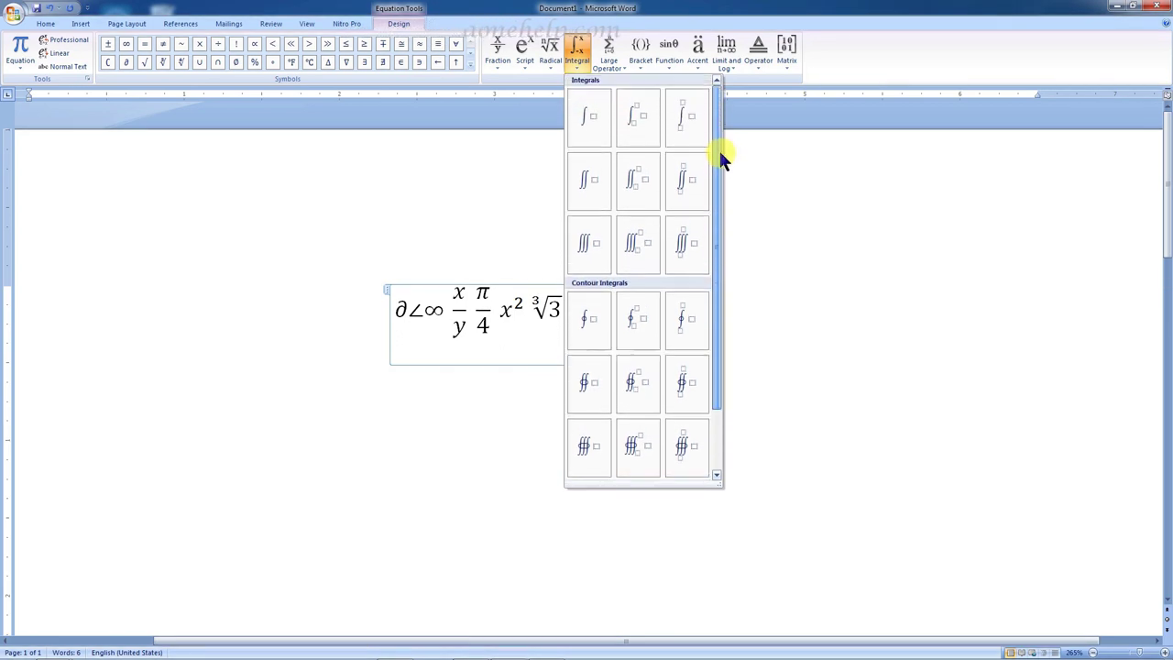
left_click(638, 118)
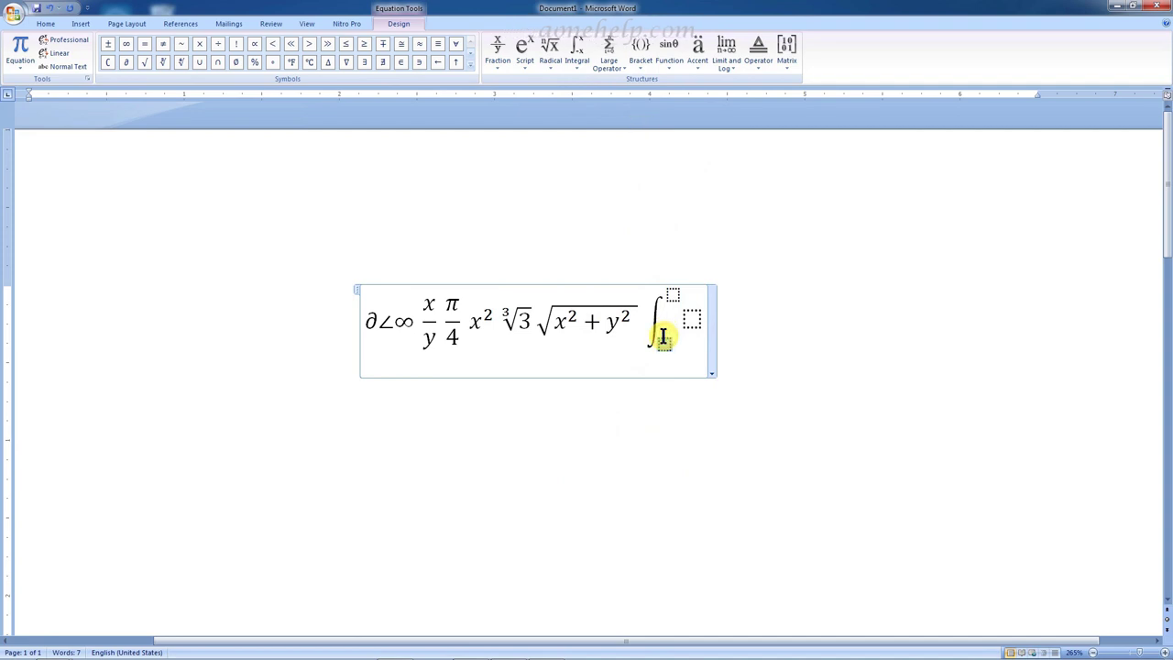
left_click(662, 337)
type("0^")
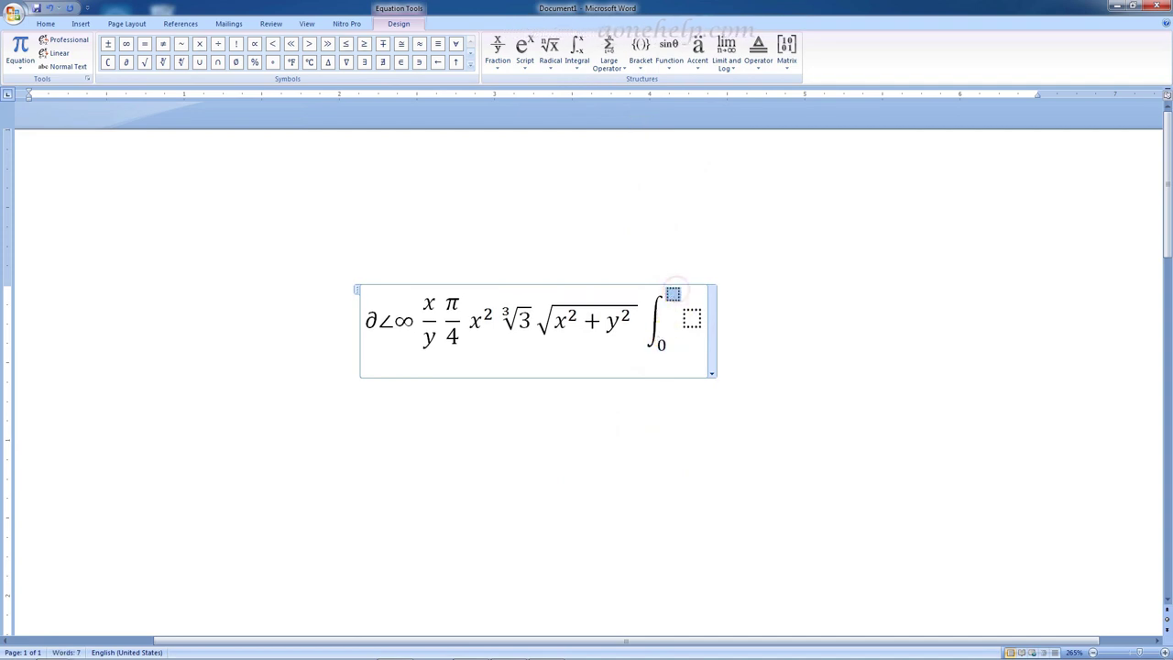
type("1")
left_click(689, 318)
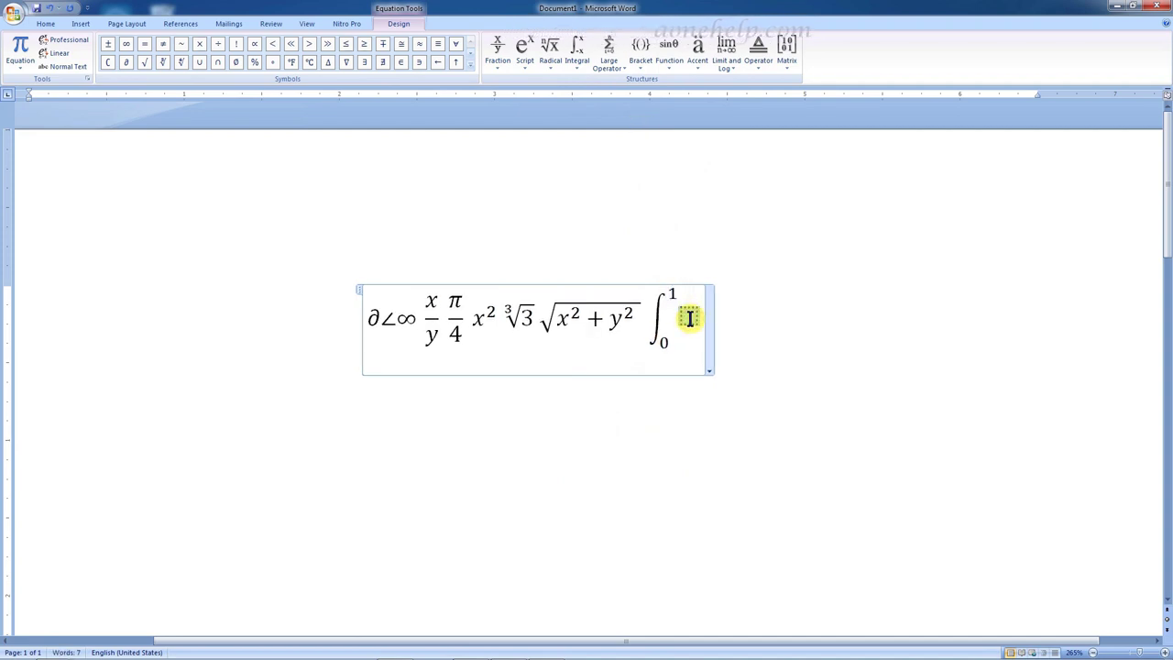
type("x")
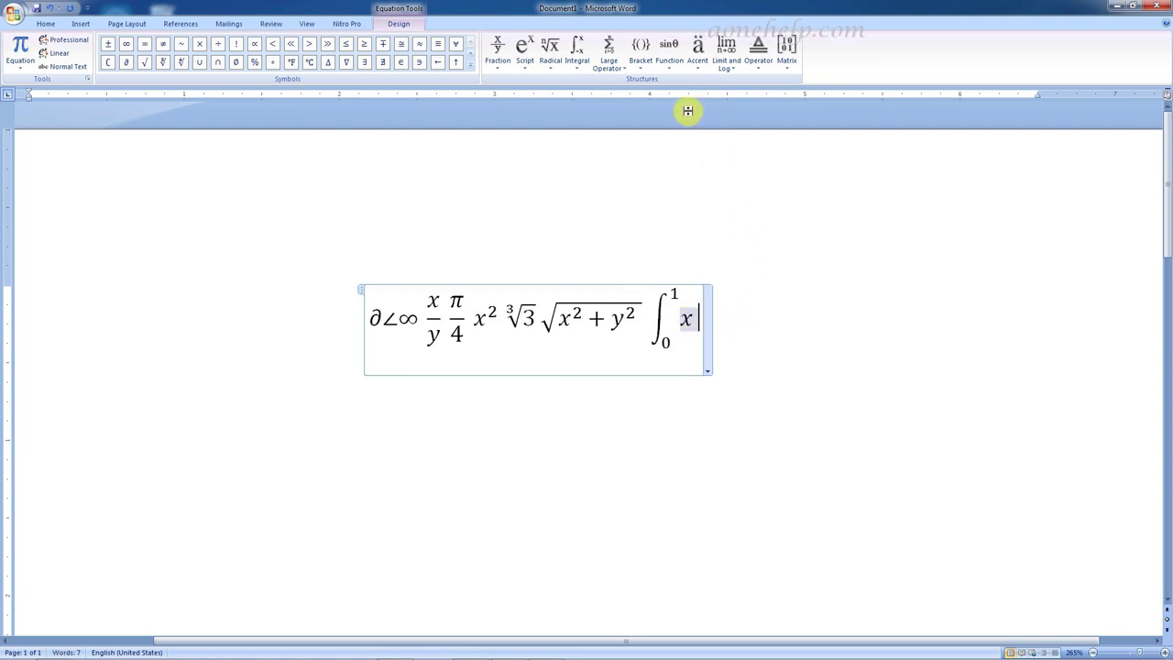
Insert the common large operator for the summation over k of the binomial n over k after the integral
left_click(620, 68)
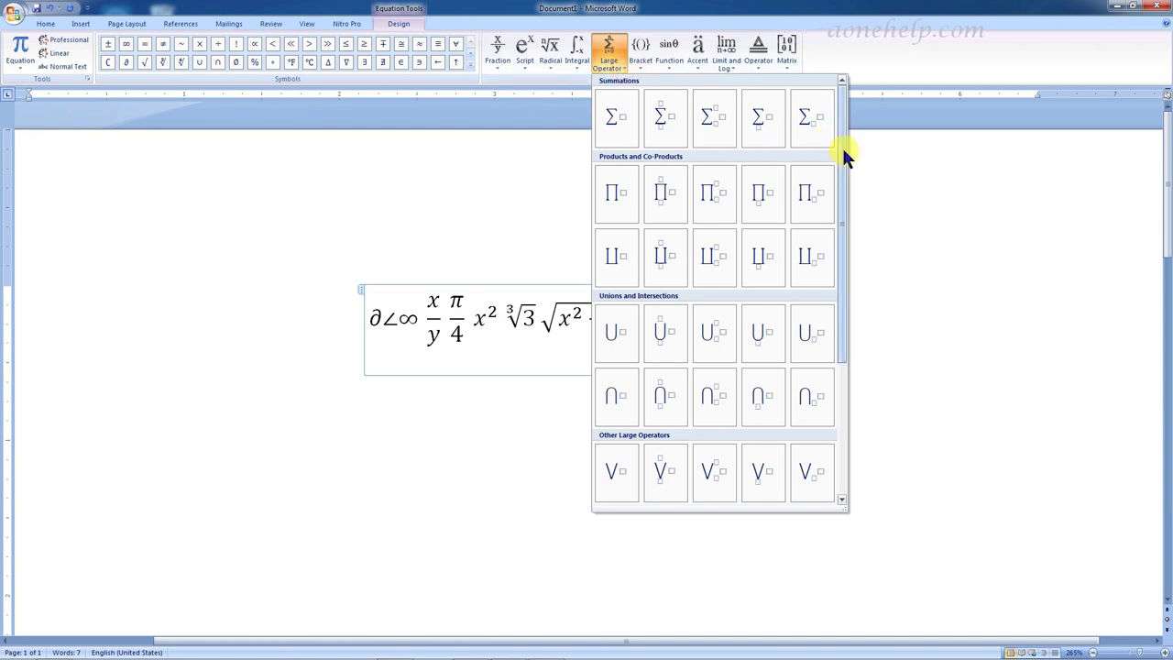
left_click_drag(843, 149, 840, 275)
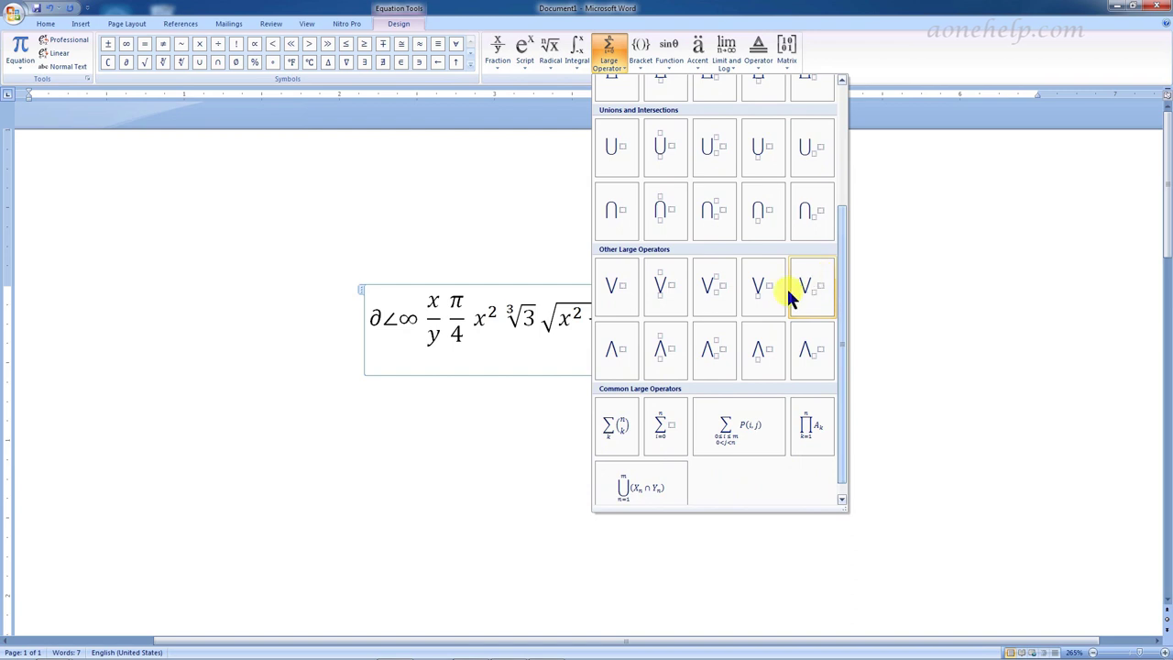
left_click(619, 429)
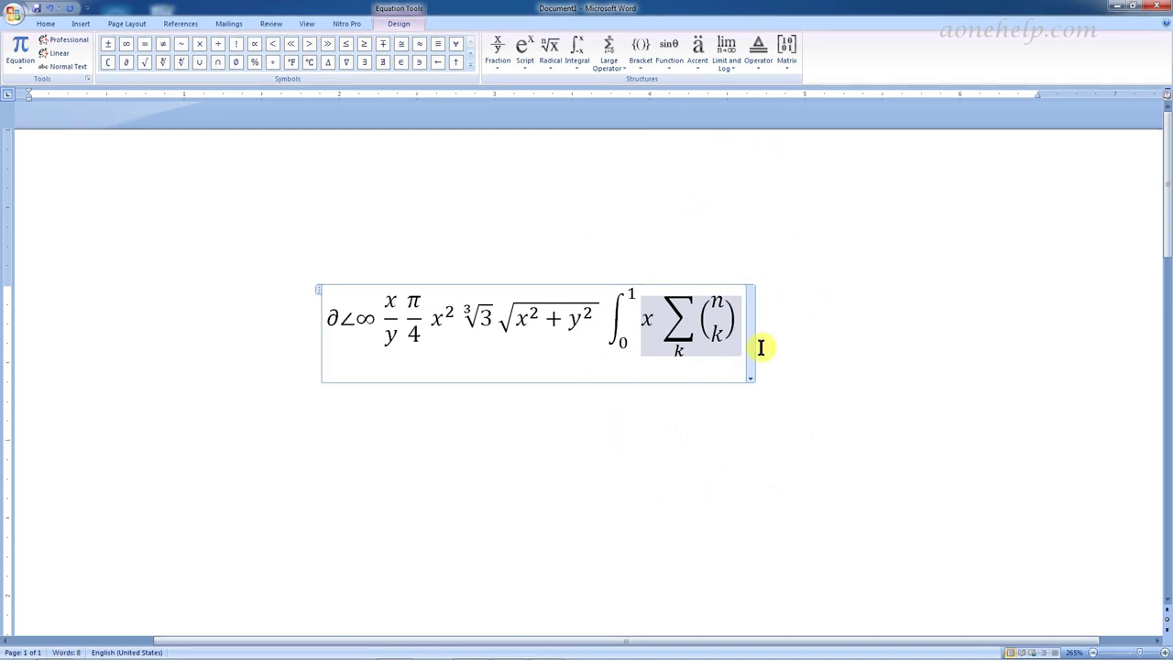
Add a plain summation without limits at the end of the equation, with x as its term
left_click(613, 68)
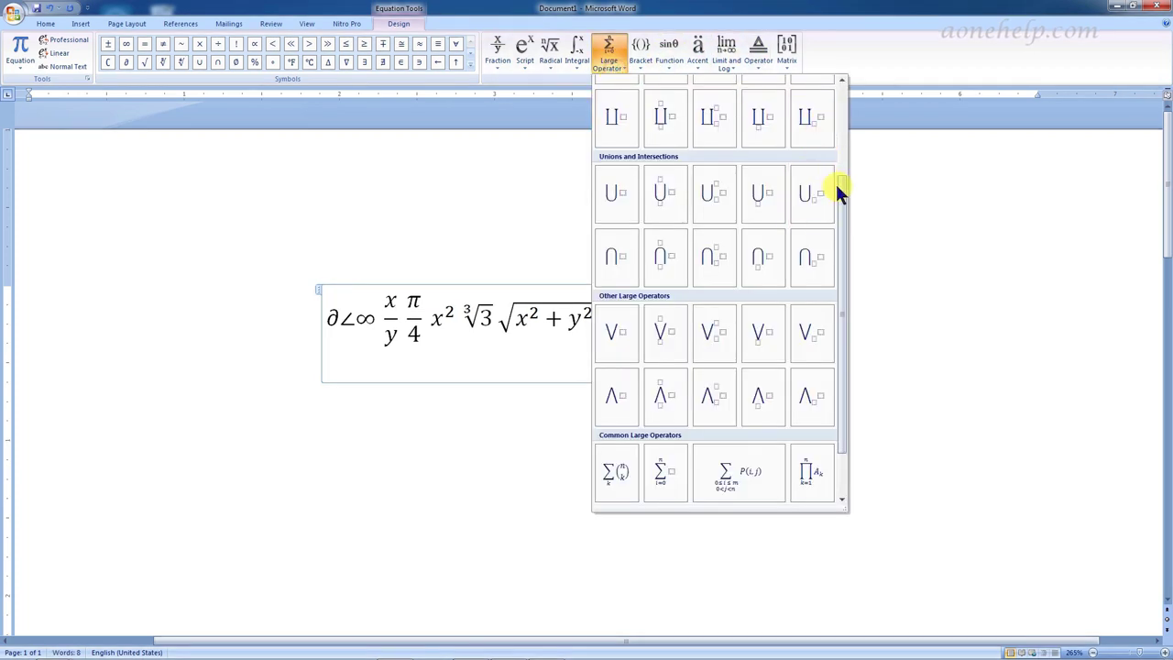
left_click_drag(839, 189, 852, 101)
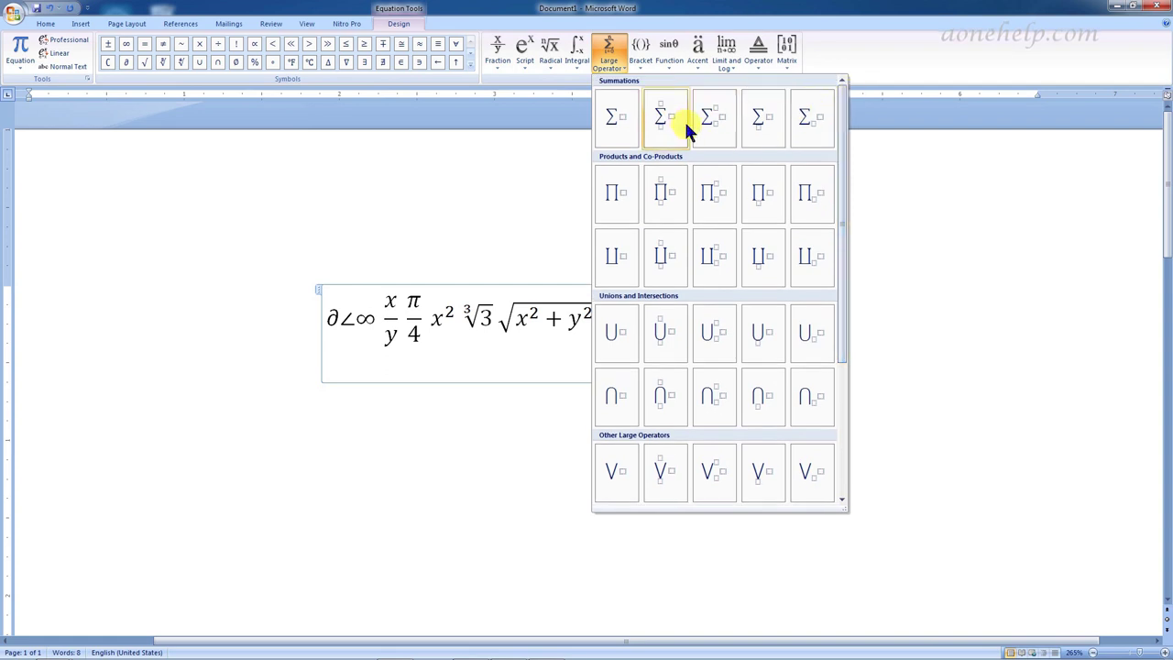
left_click(628, 125)
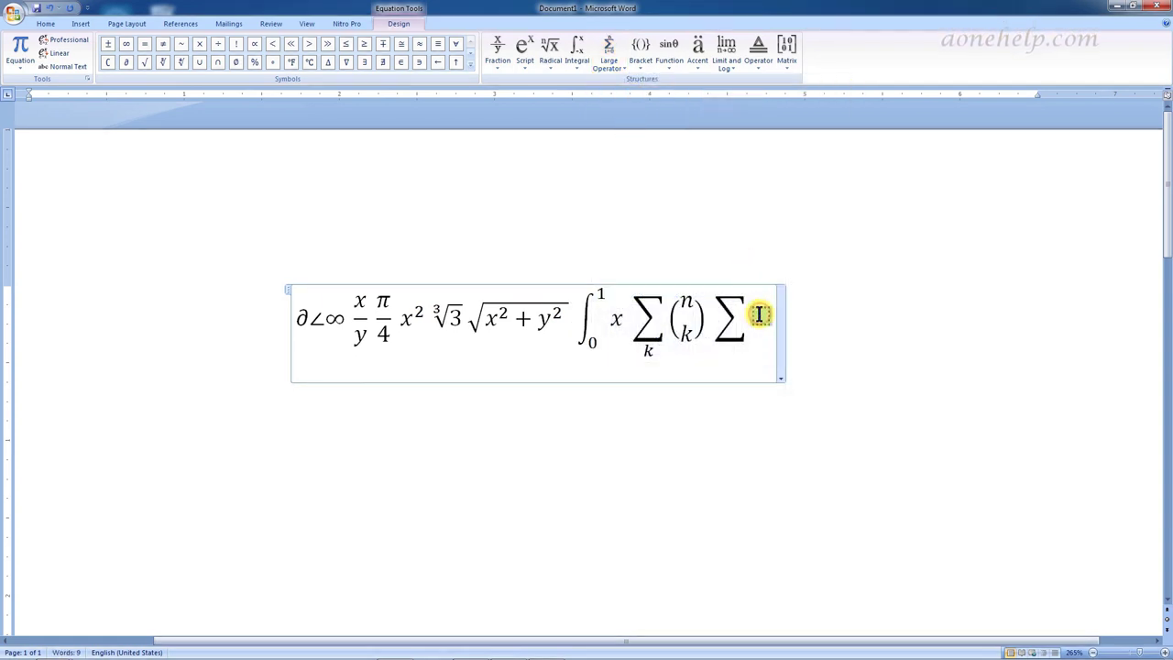
type("x")
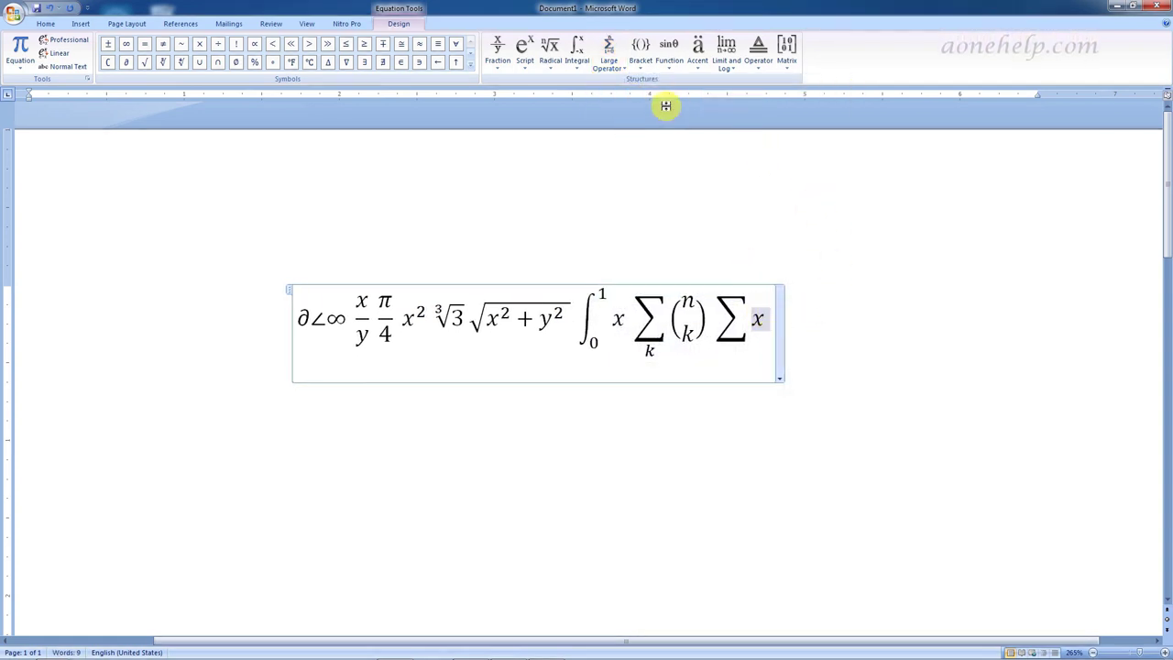
Insert the common bracket with n stacked over k in parentheses after the plain summation
left_click(645, 71)
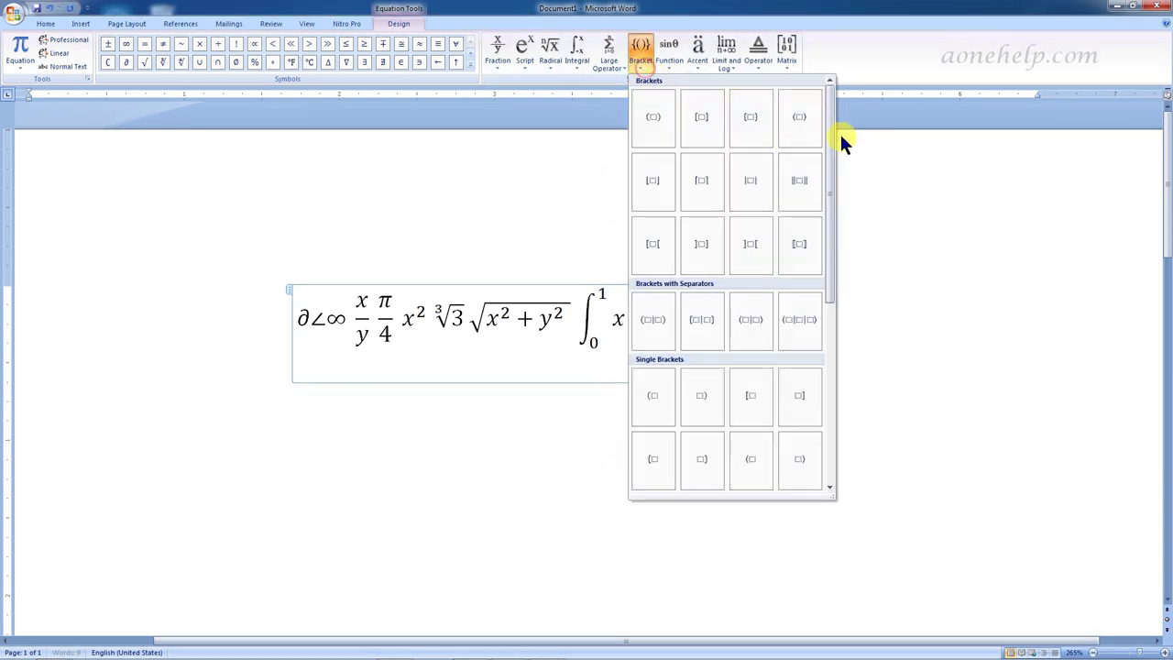
left_click_drag(829, 133, 821, 319)
left_click(755, 453)
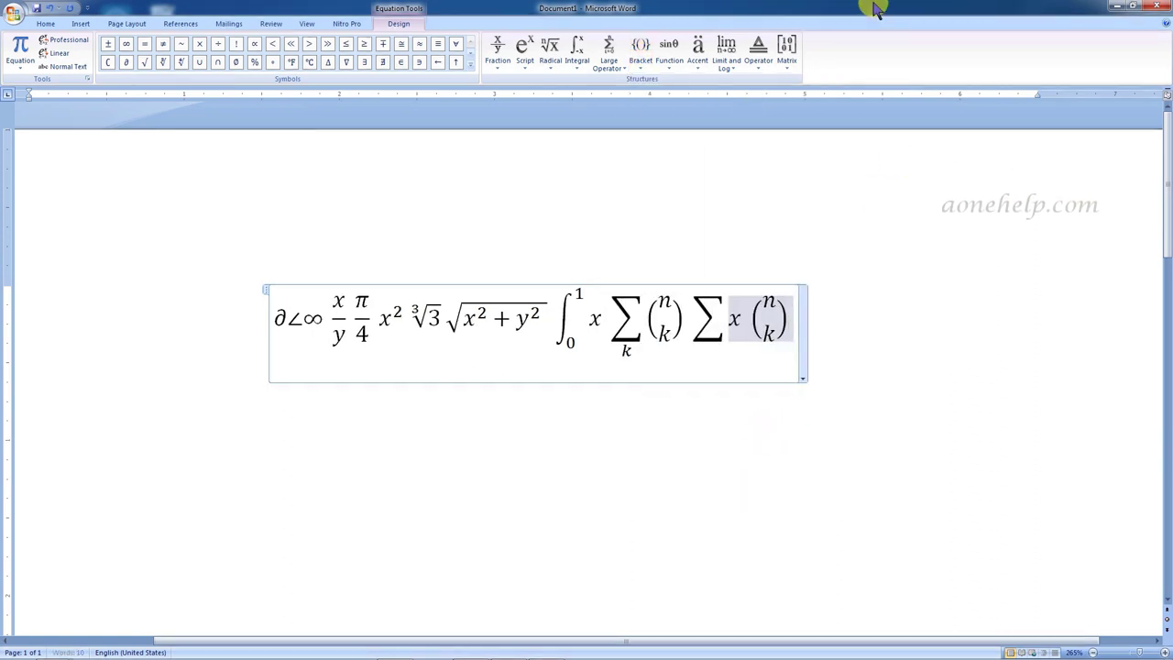
Add a pair of parentheses at the end of the equation and enter c inside them
left_click(644, 66)
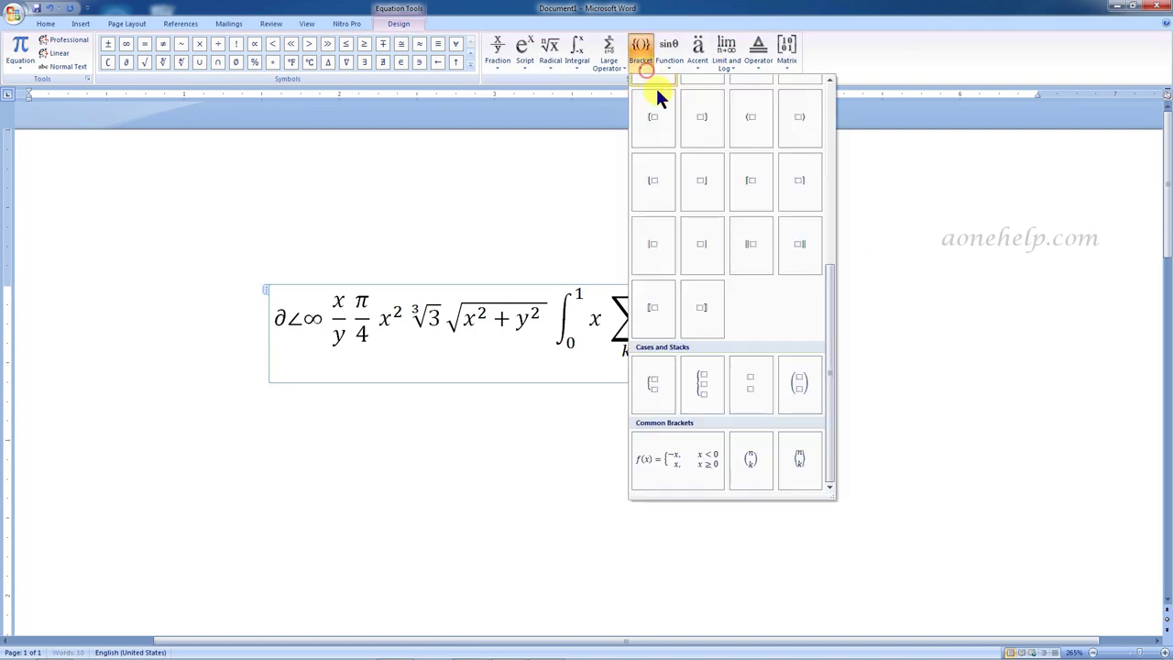
left_click_drag(828, 267, 829, 93)
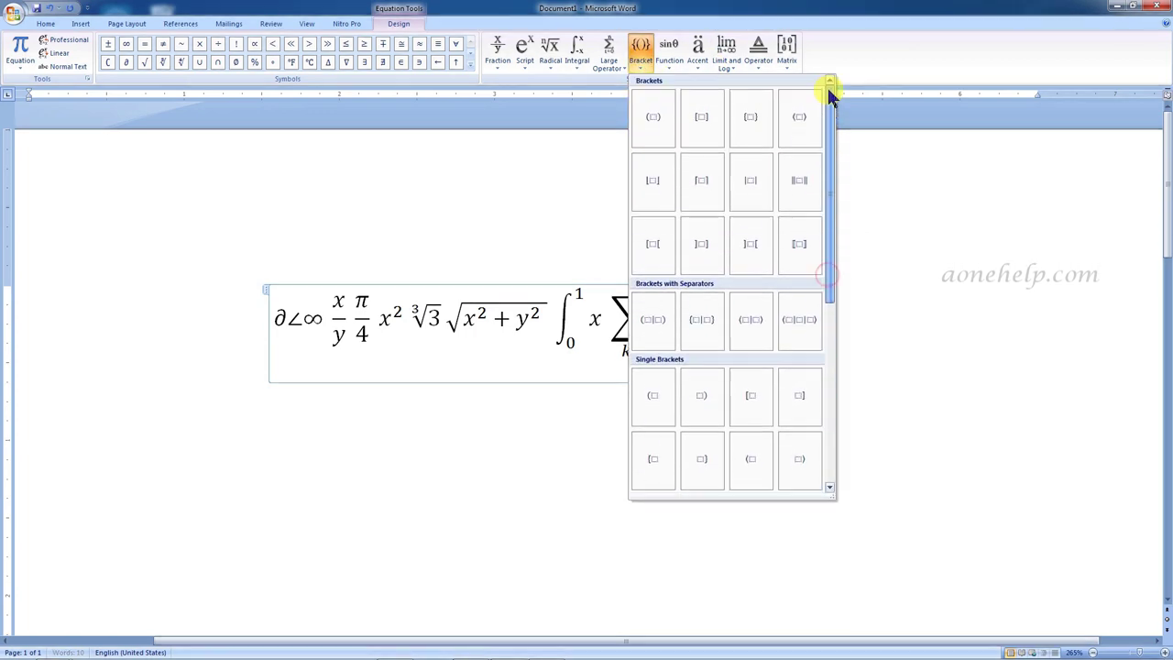
left_click(652, 121)
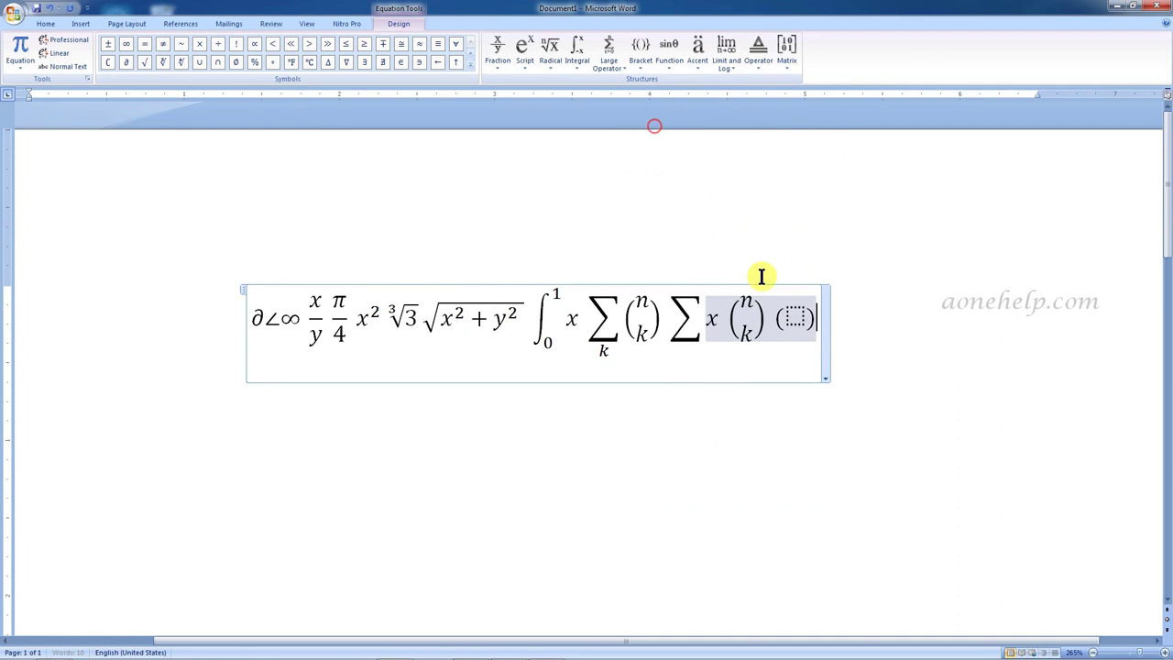
left_click(807, 318)
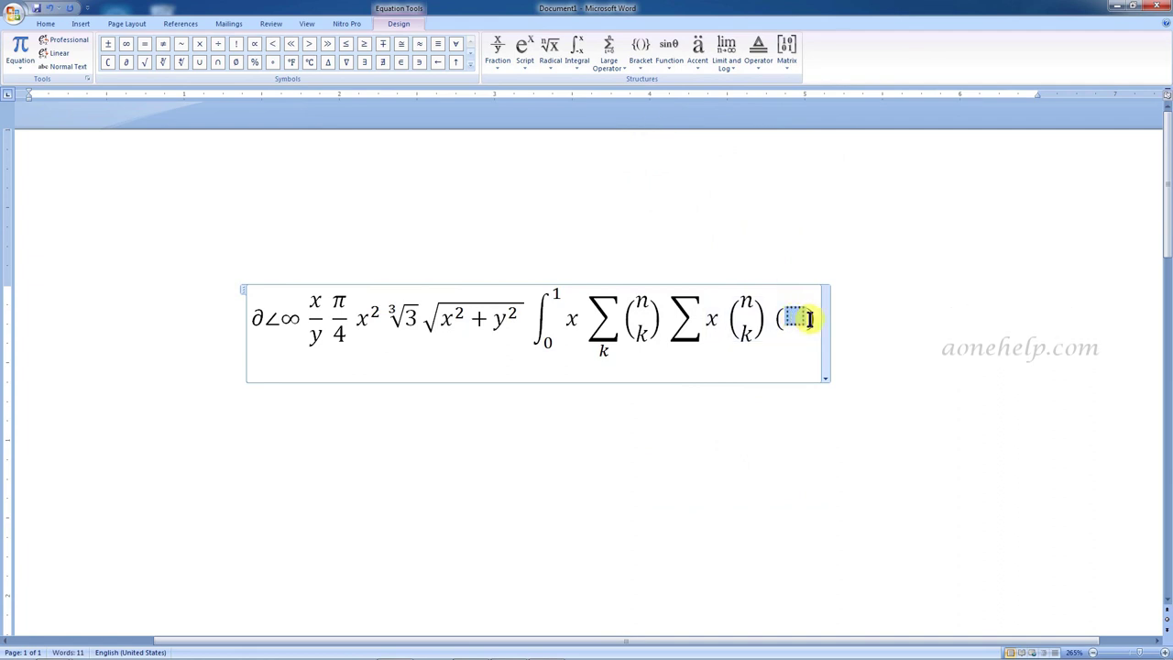
type("c")
key("shift+Left")
key("shift+Left")
key("shift+Left")
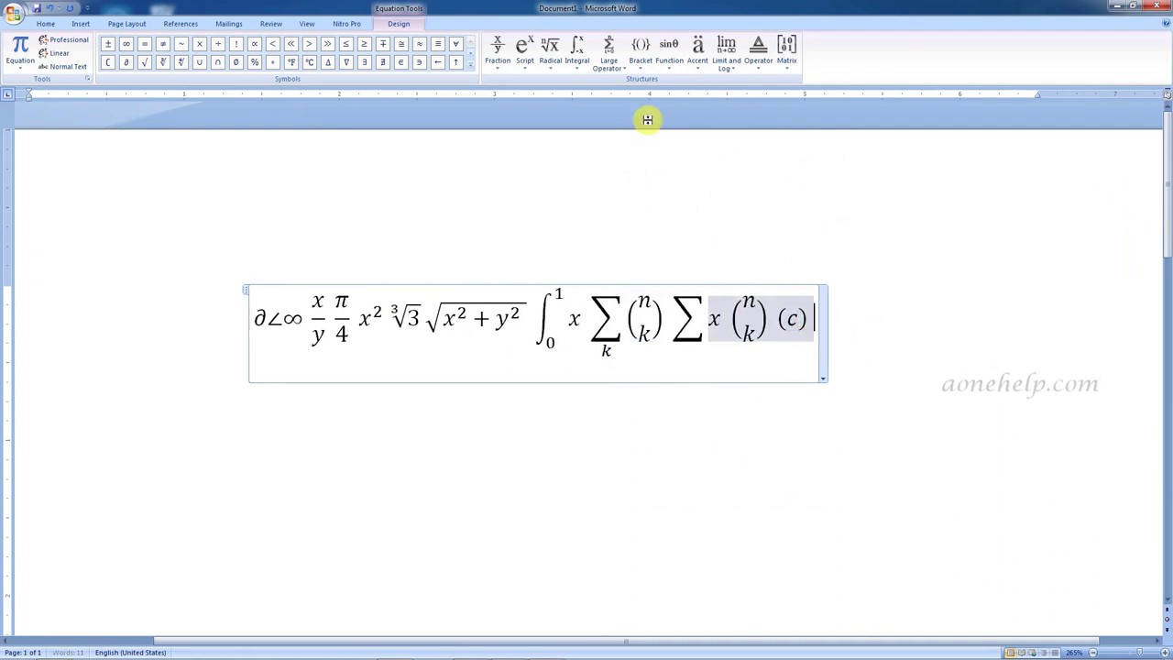
Insert the common function tan θ = sin θ / cos θ after (c)
left_click(673, 74)
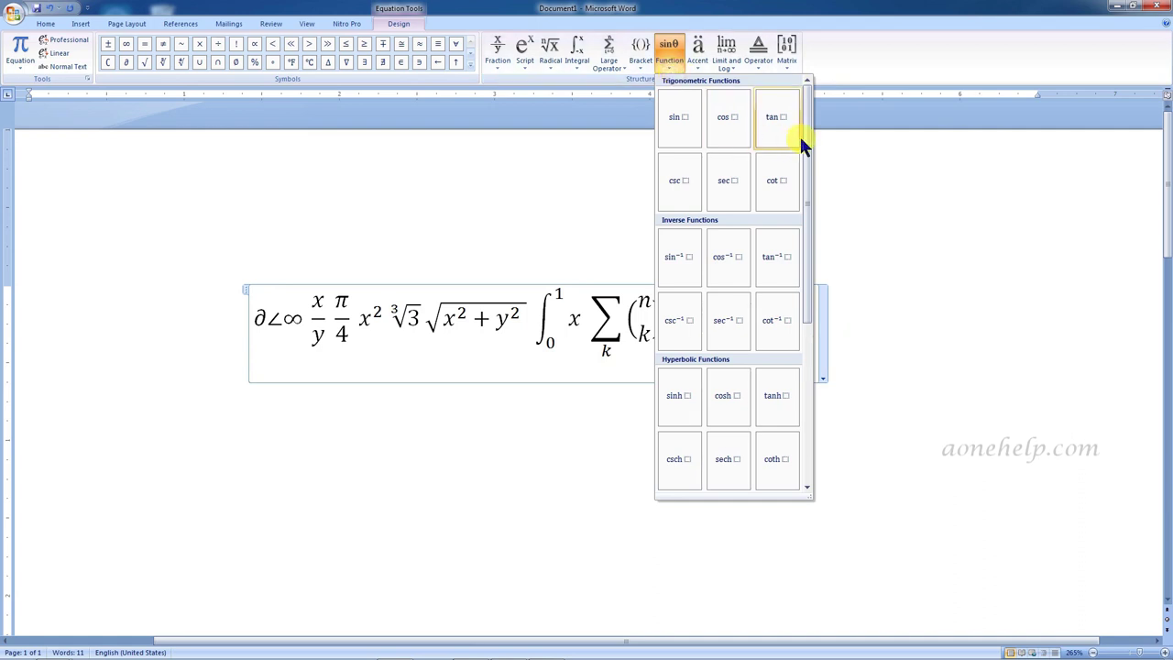
left_click_drag(804, 139, 814, 309)
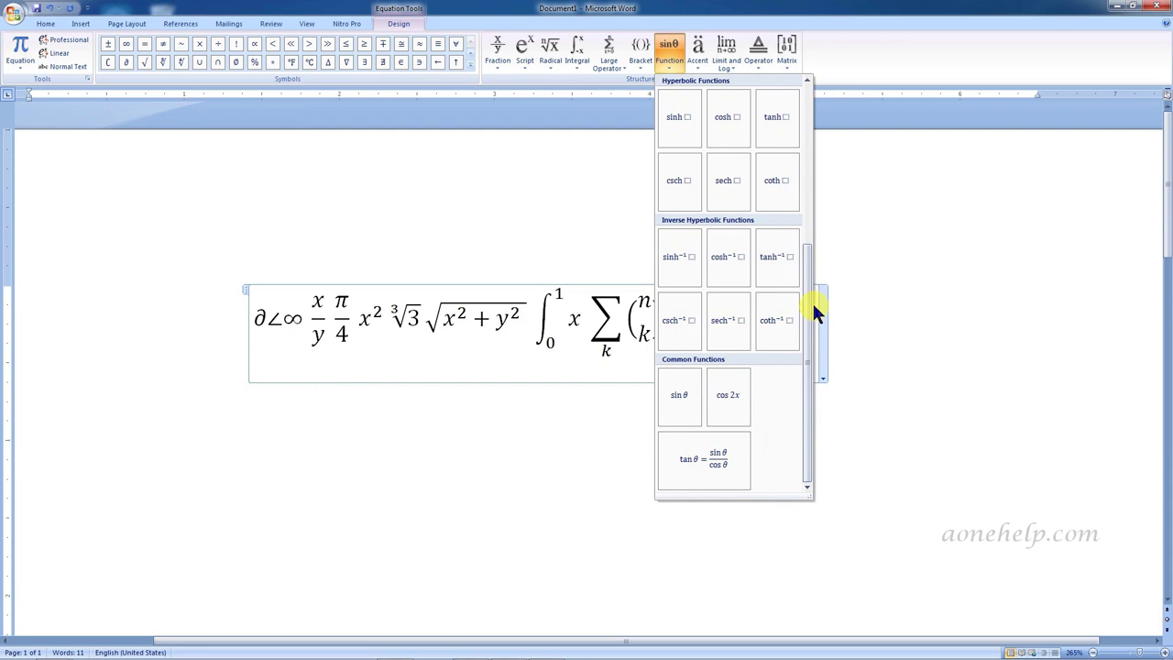
left_click(725, 445)
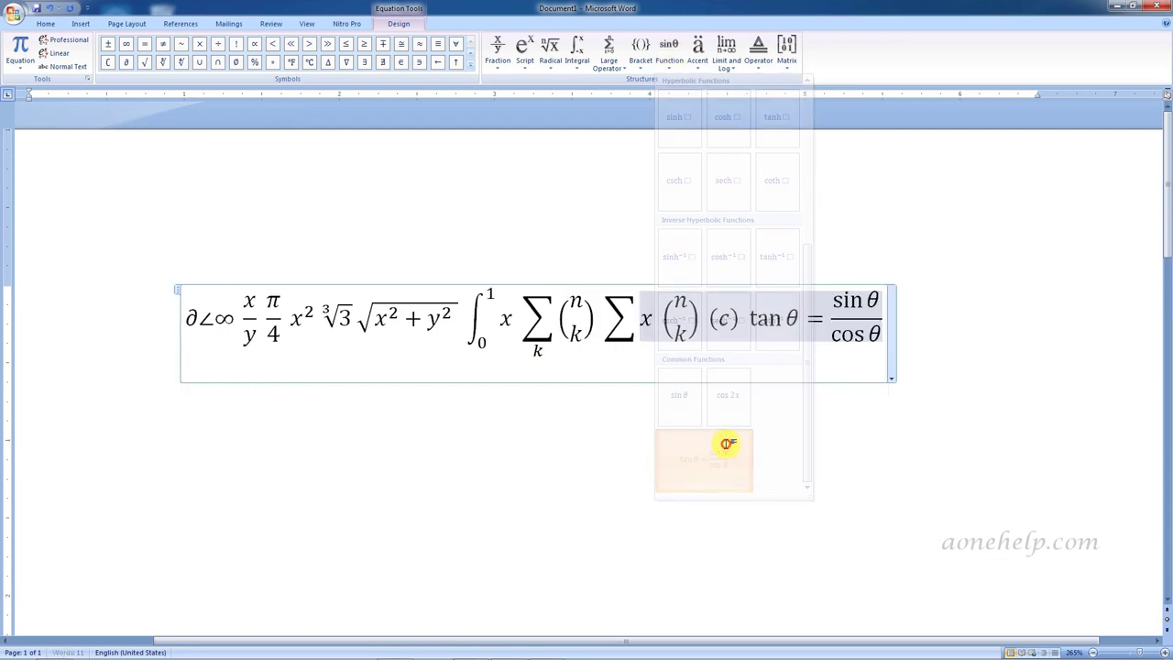
Add the inverse hyperbolic sine function with argument x at the end, and leave the equation
left_click(670, 65)
left_click(677, 254)
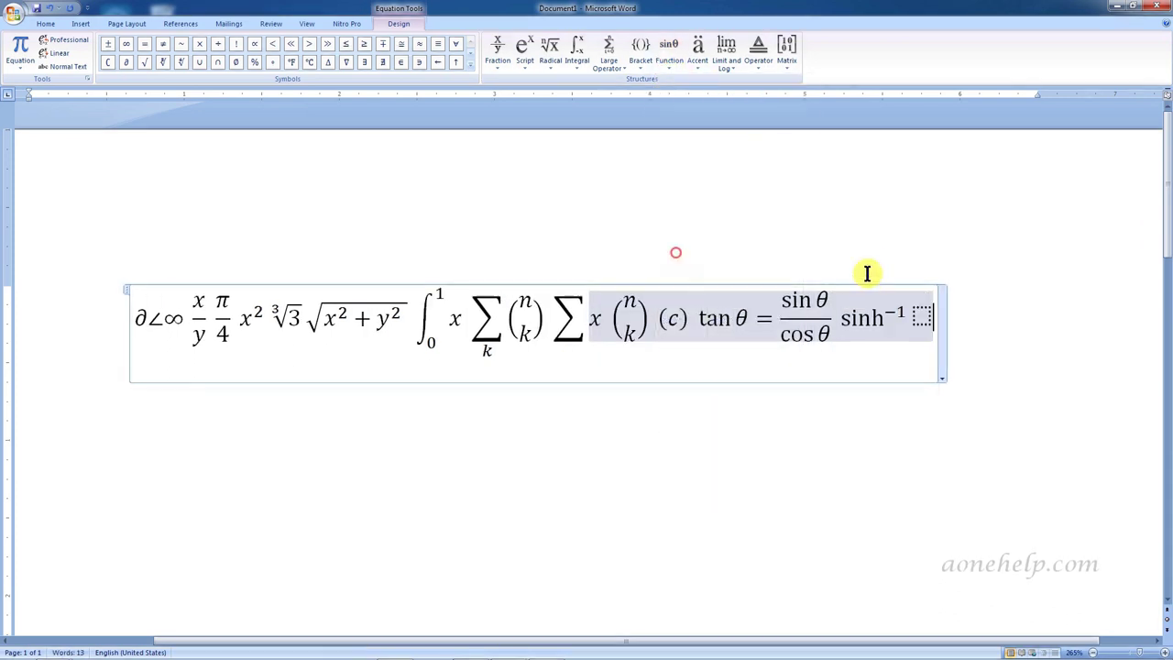
left_click(918, 316)
type("x")
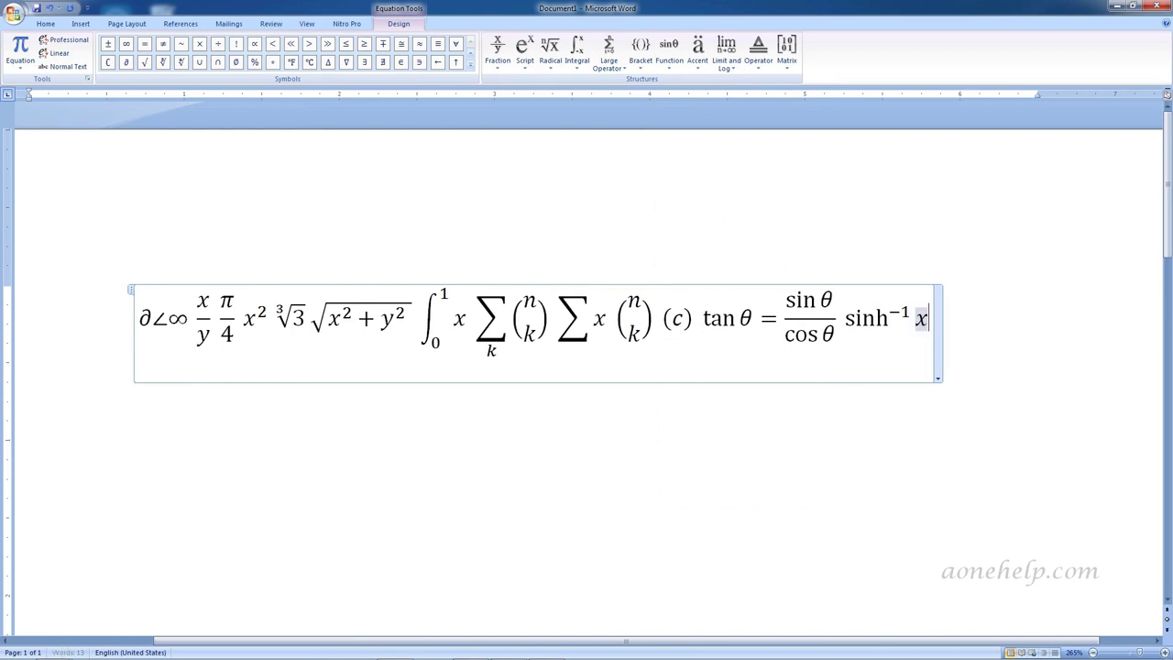
left_click(947, 316)
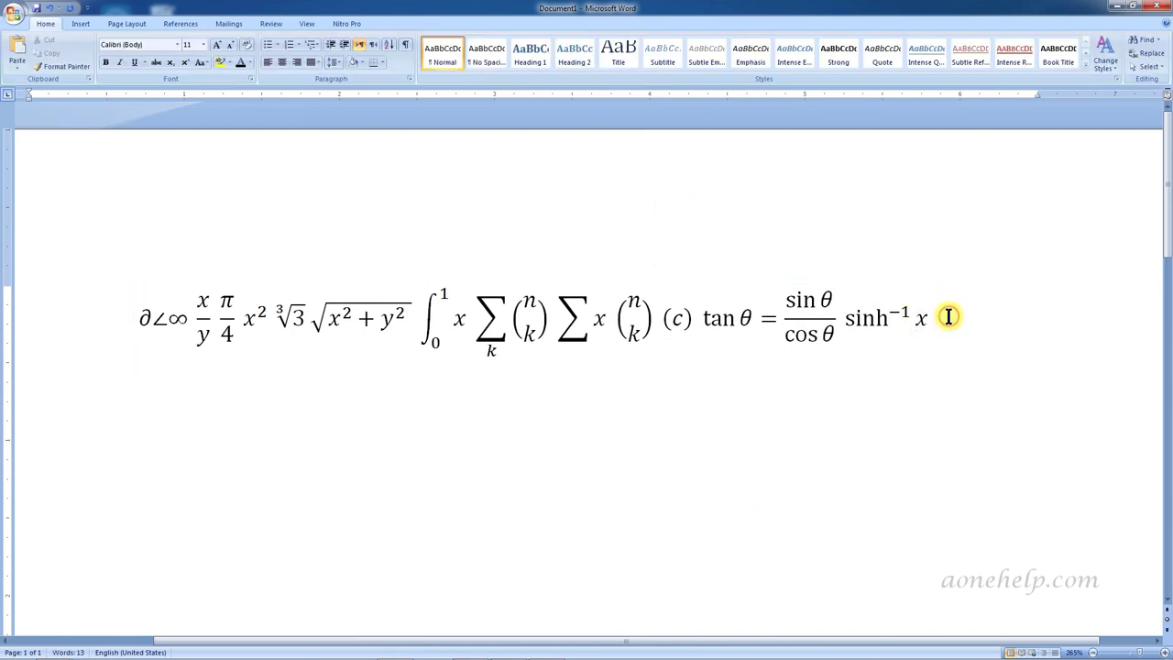
Insert a new equation below the first one and fill it with the boxed formula a² = b² + c²
left_click(81, 26)
left_click(676, 44)
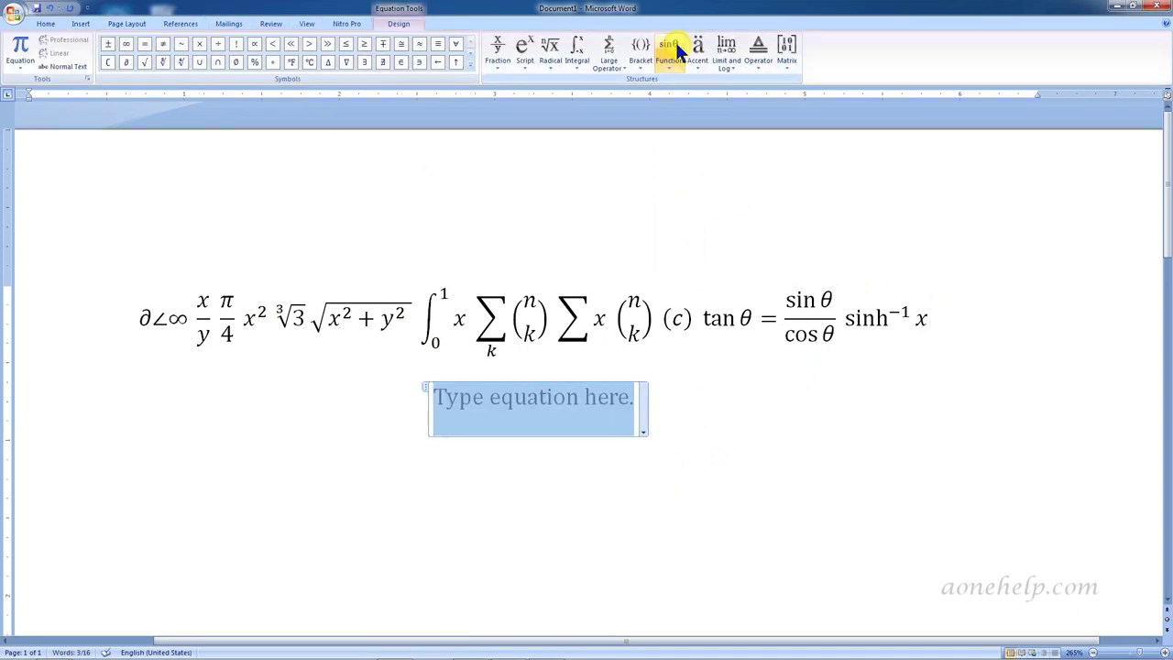
left_click(696, 57)
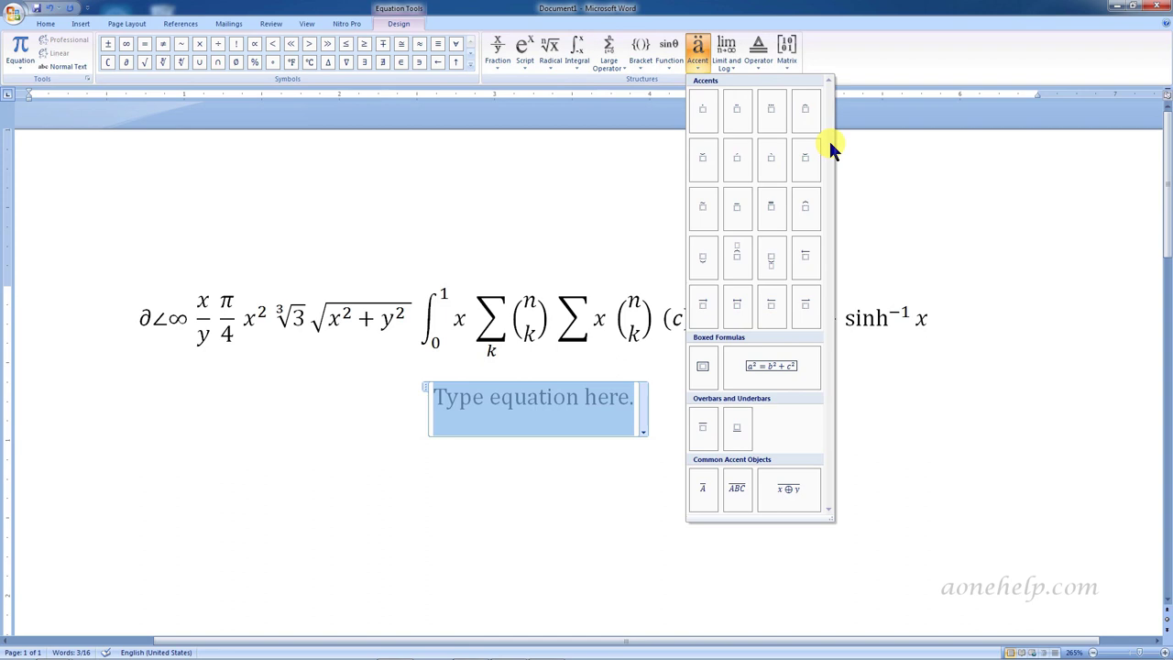
left_click(760, 366)
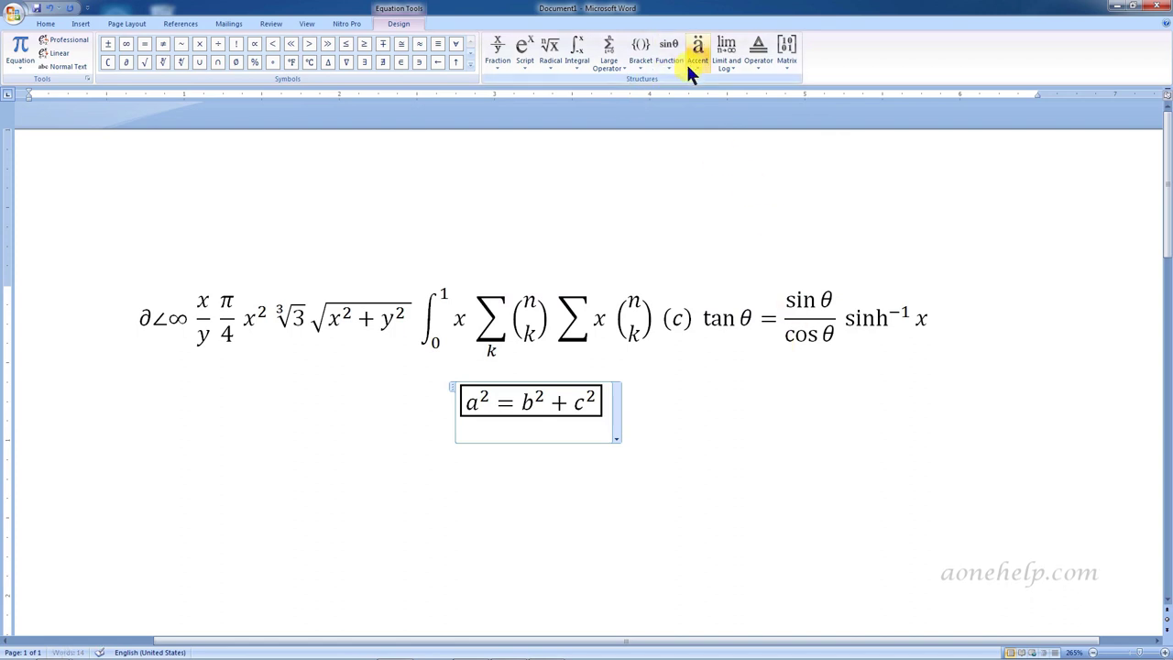
Add the letter a with a right-arrow accent above it after the boxed formula, followed by the common limit function lim n→∞ (1 + 1/n)^n
left_click(694, 59)
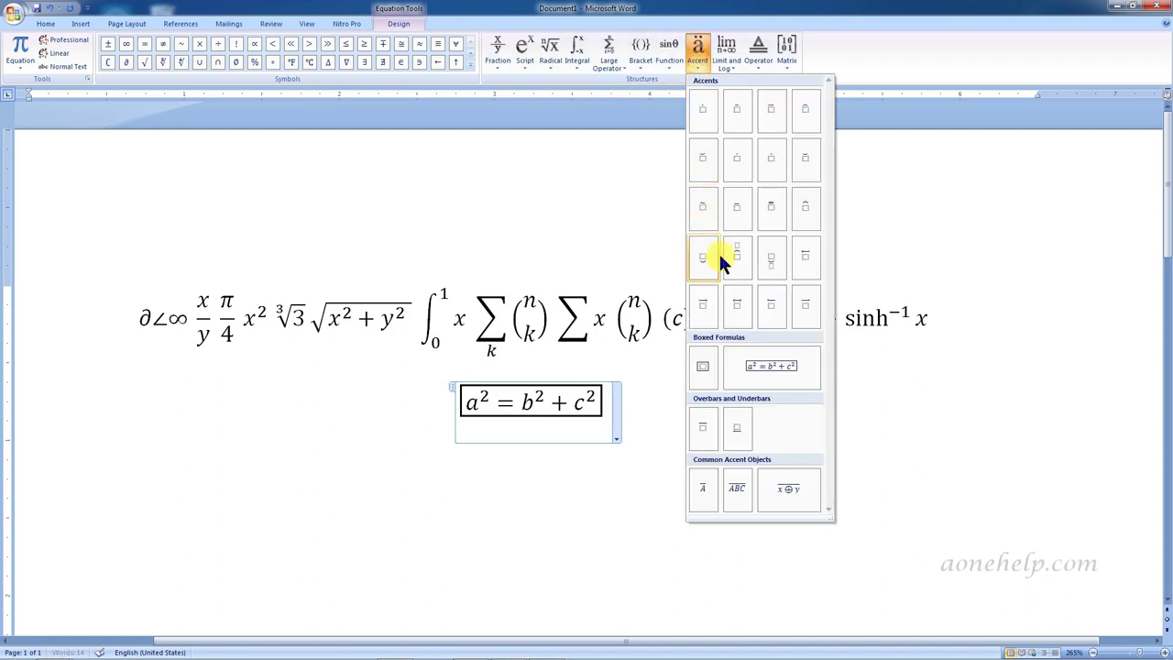
left_click(698, 310)
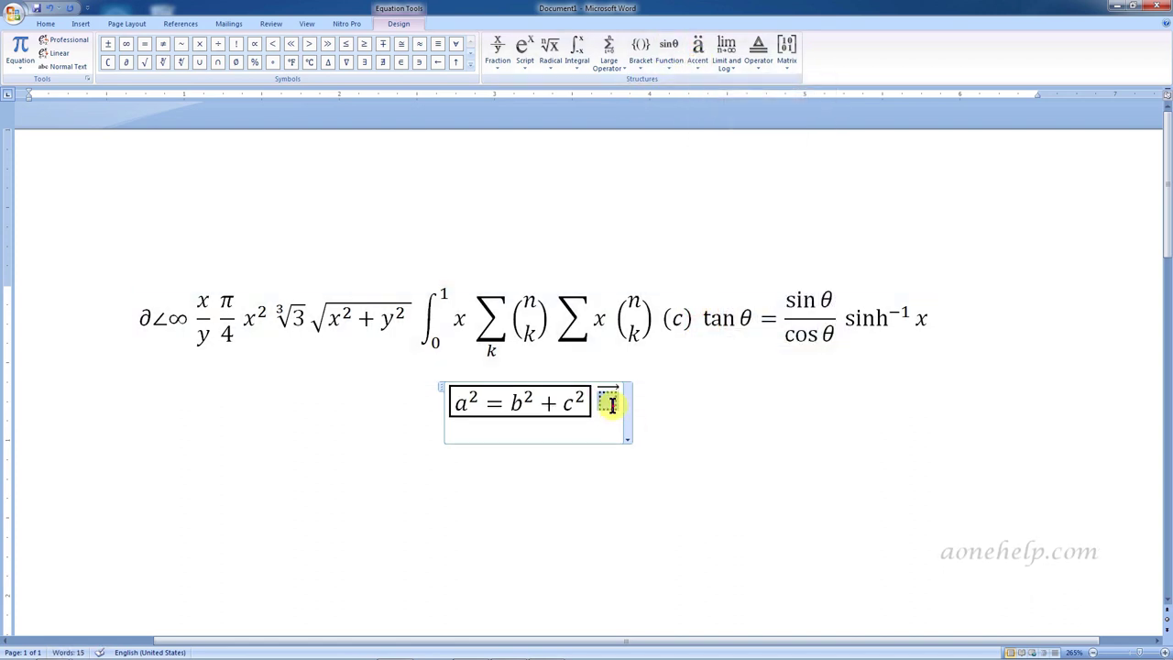
type("a⃗")
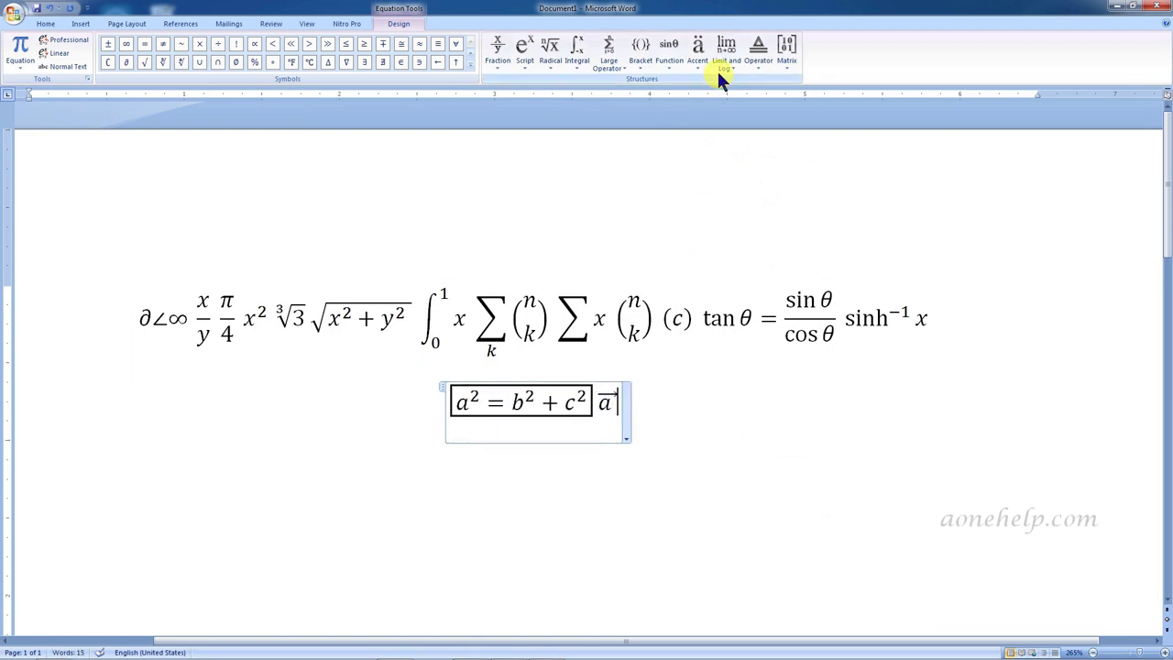
left_click(731, 66)
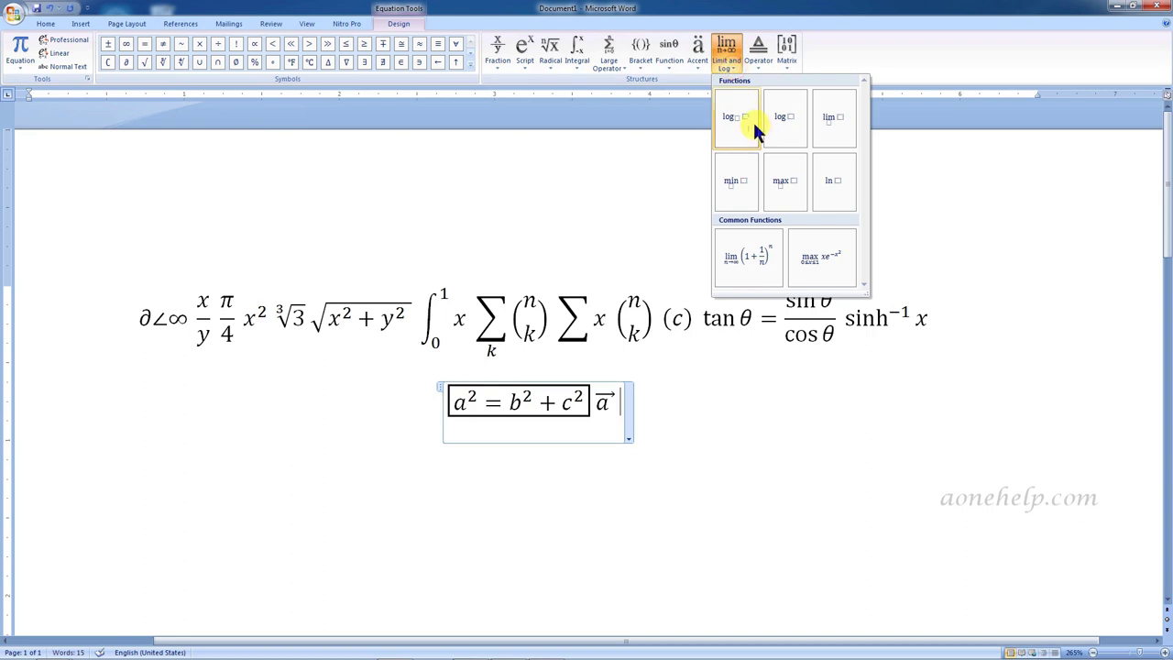
left_click(746, 255)
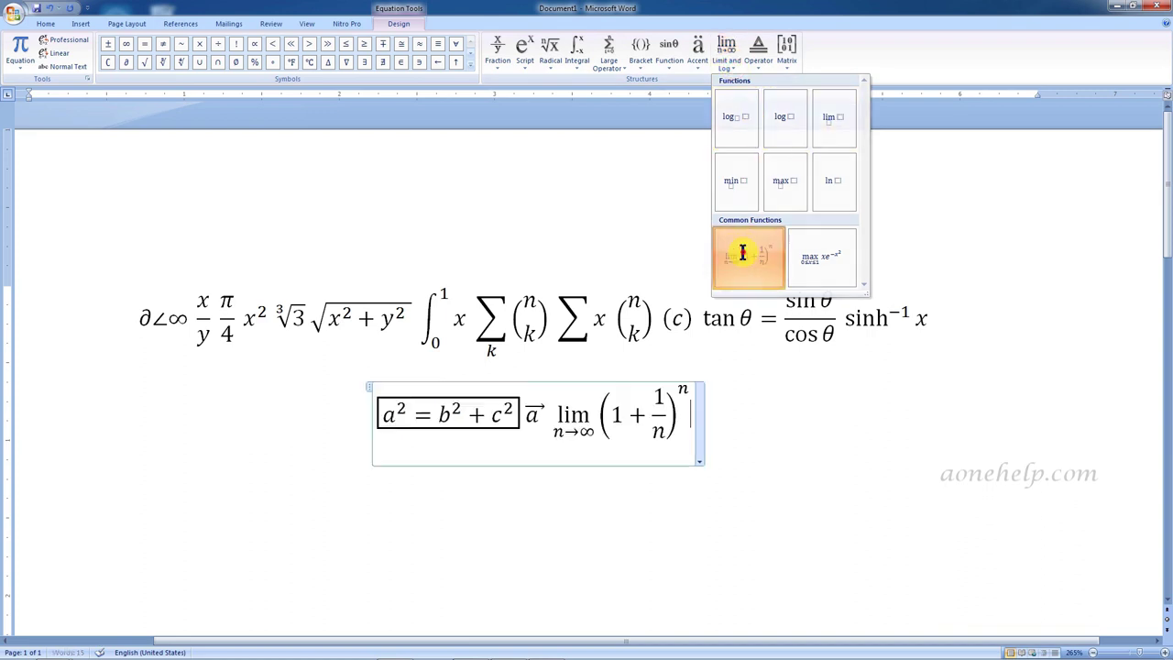
Append a logarithm with base 0 and argument 0, followed by a right arrow operator with an empty placeholder below it
left_click(728, 61)
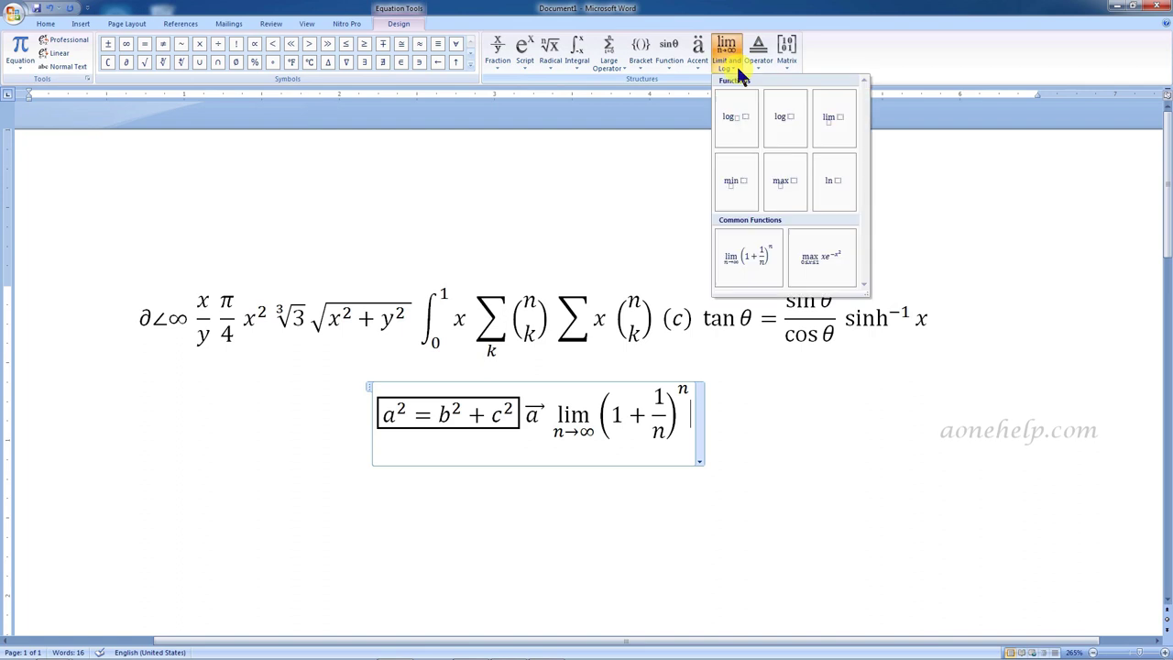
left_click(739, 116)
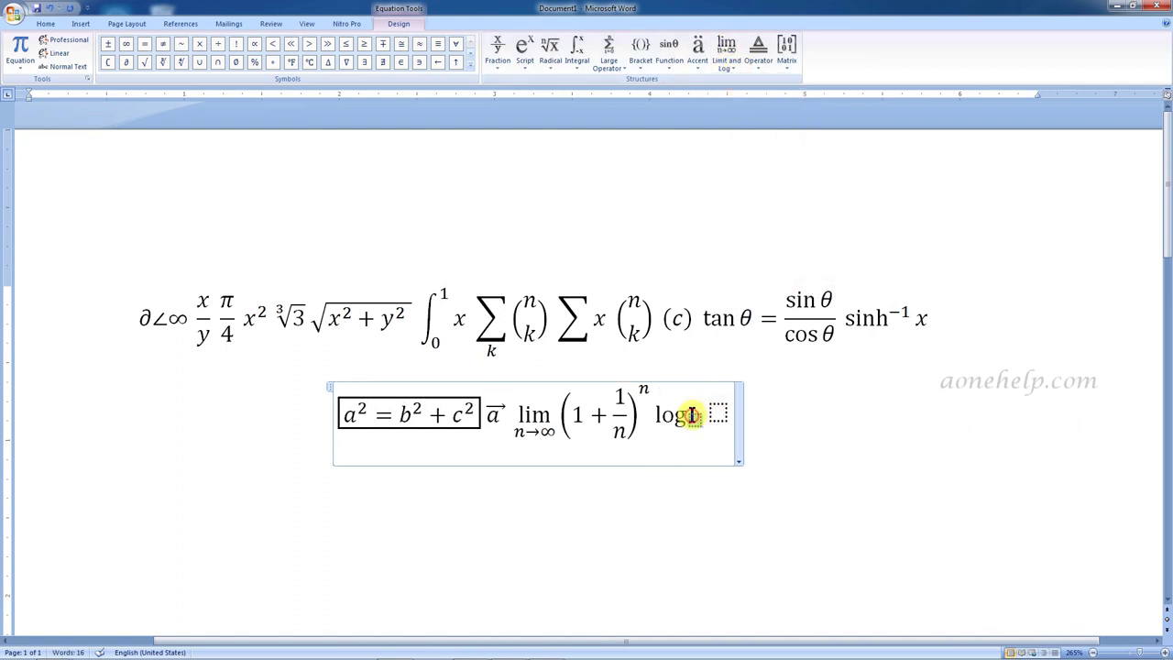
left_click(694, 419)
type("0")
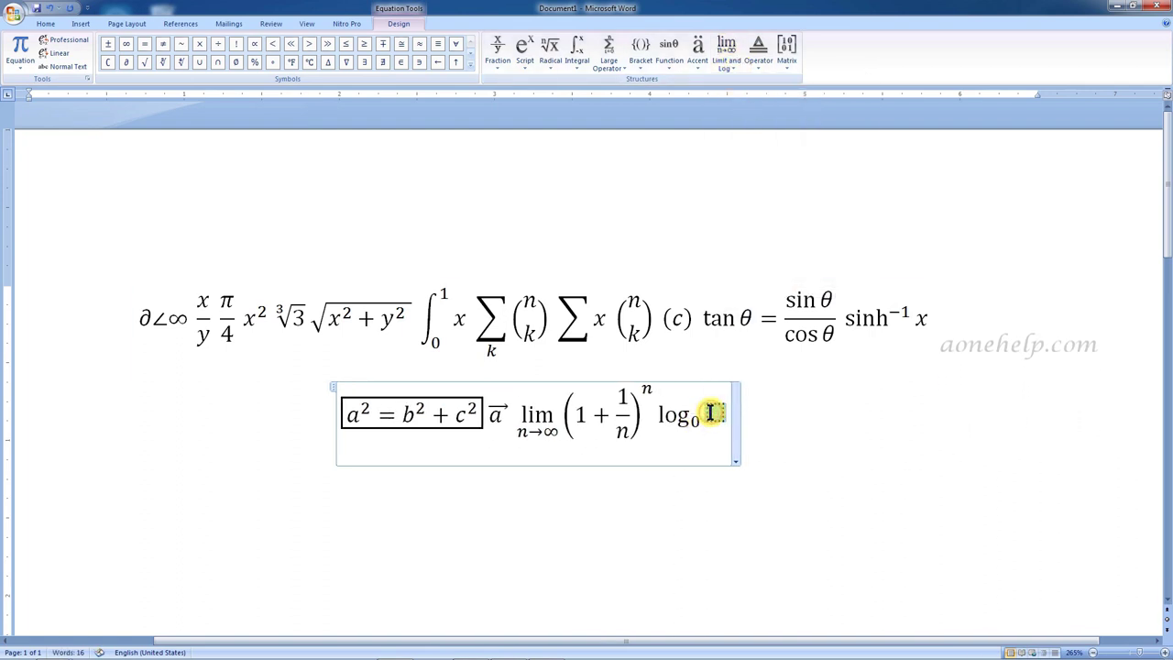
left_click(711, 413)
type("0")
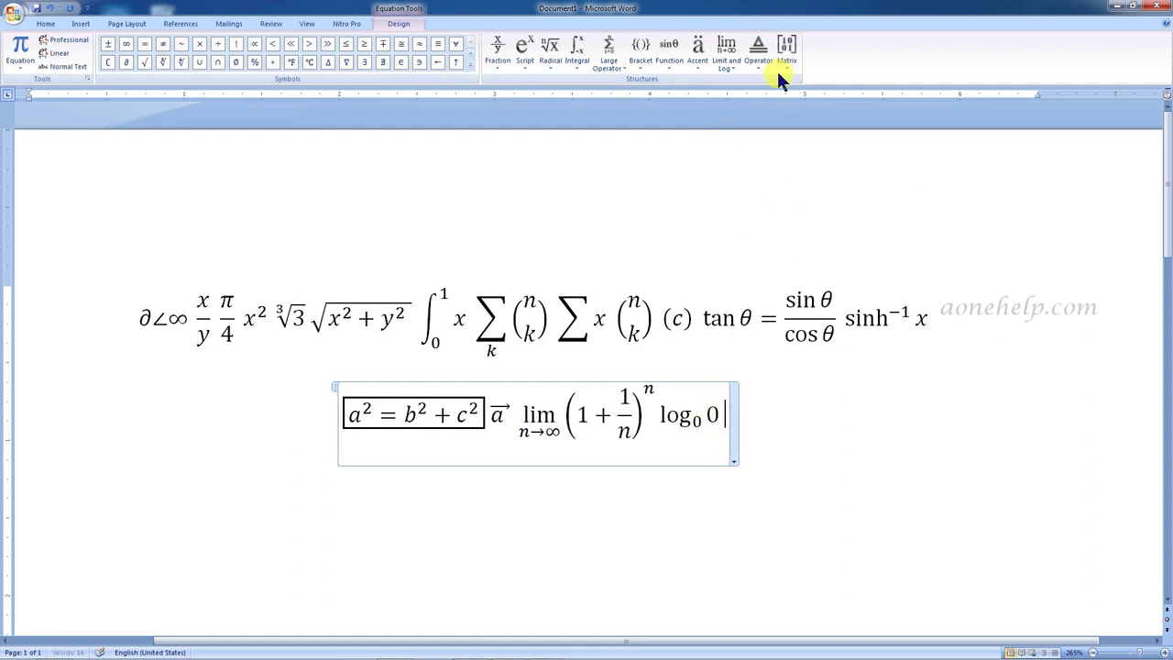
left_click(761, 63)
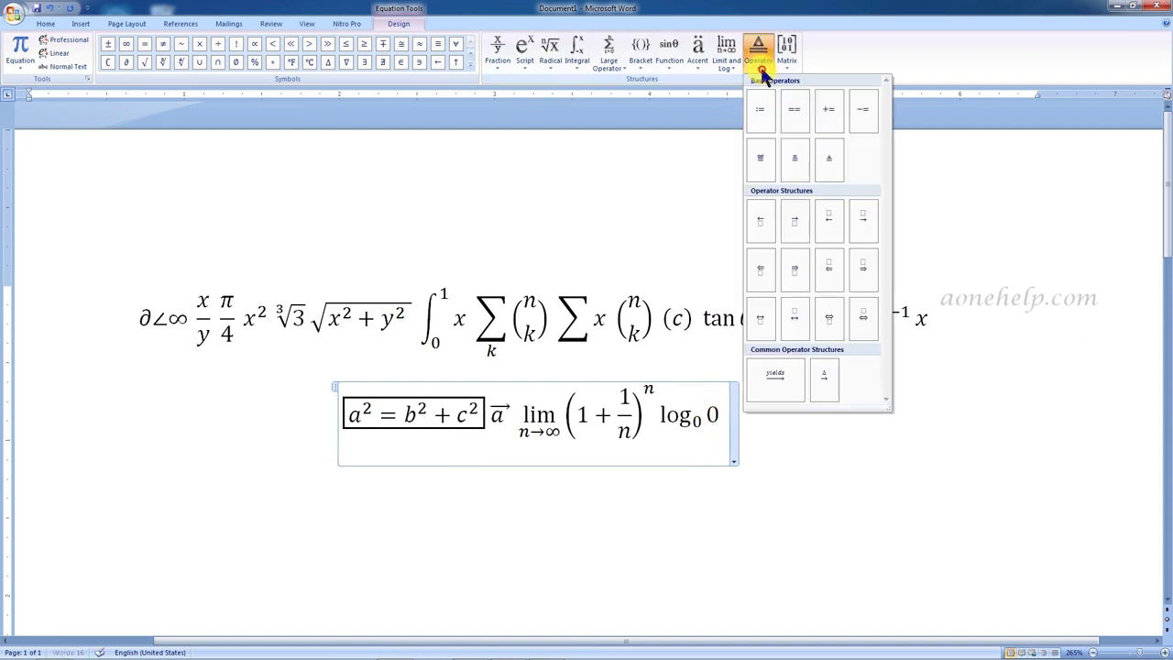
left_click(796, 228)
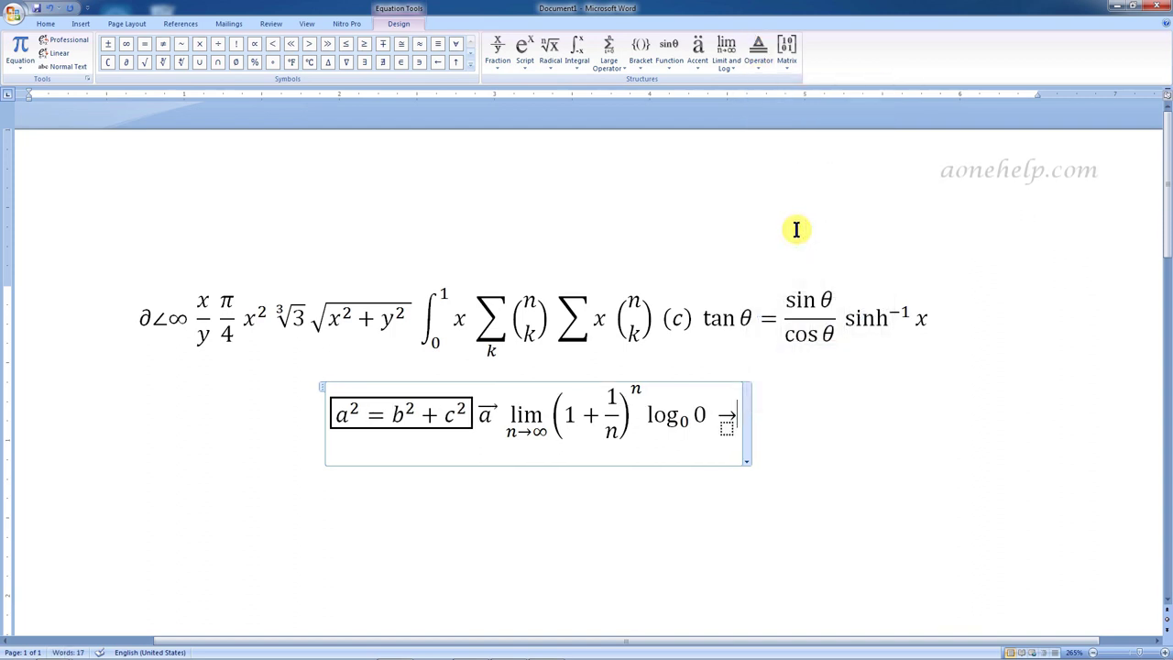
Insert an empty 3×3 matrix at the end of the equation and enter 1 and 2 in the first two cells of its top row
left_click(785, 52)
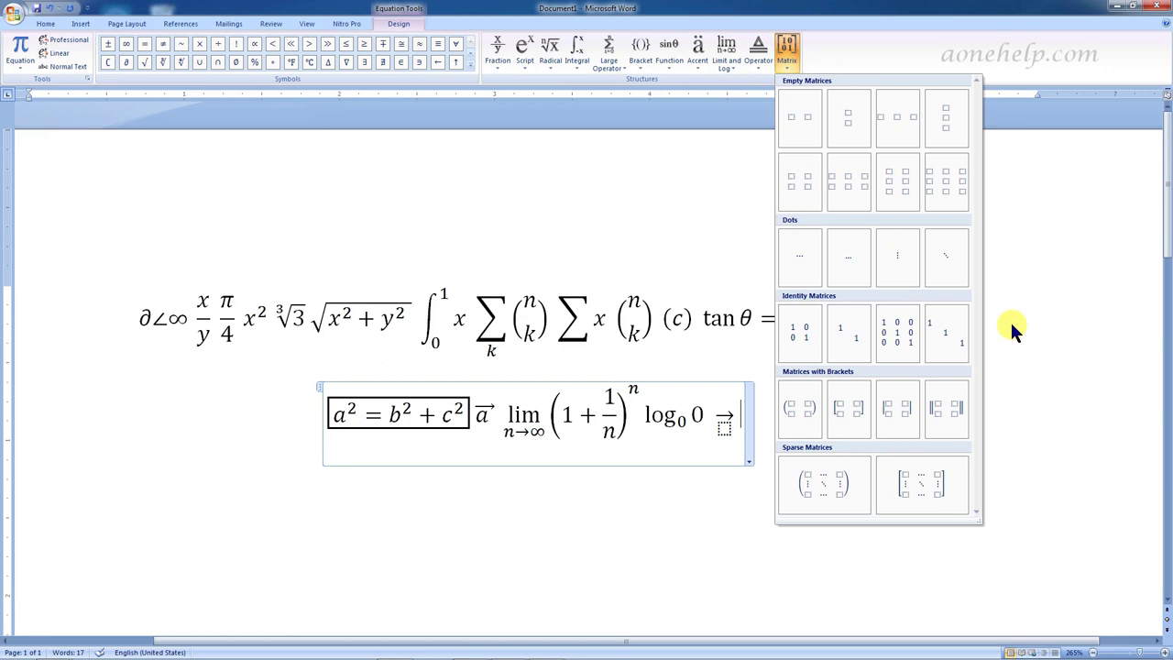
left_click(936, 174)
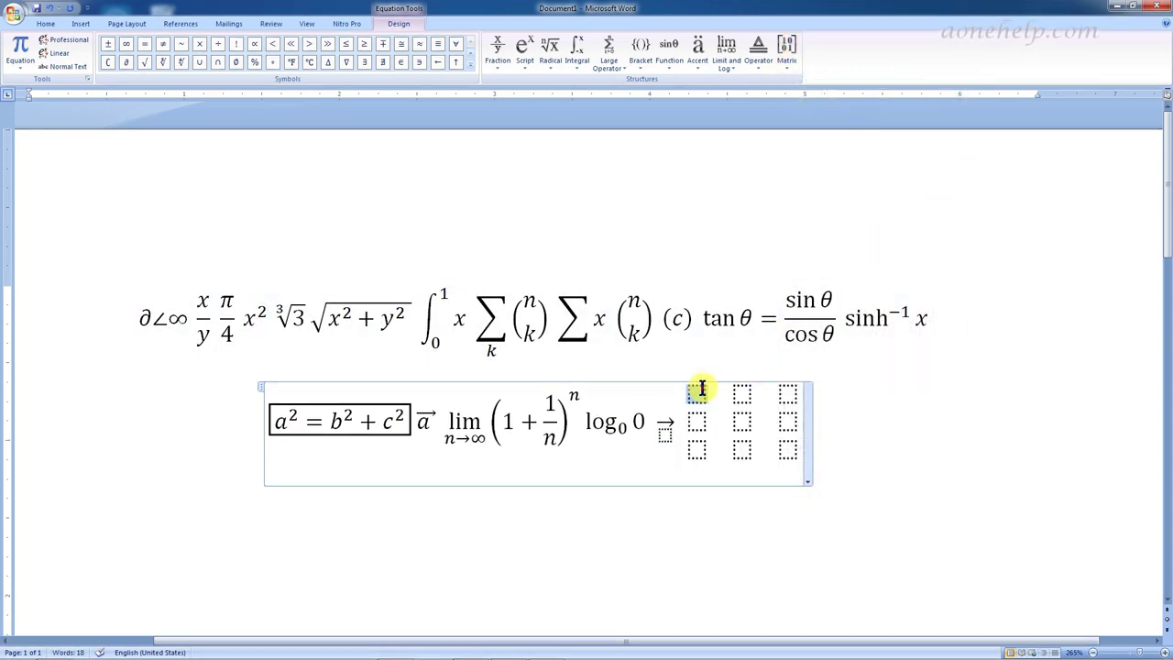
left_click(702, 385)
type("1")
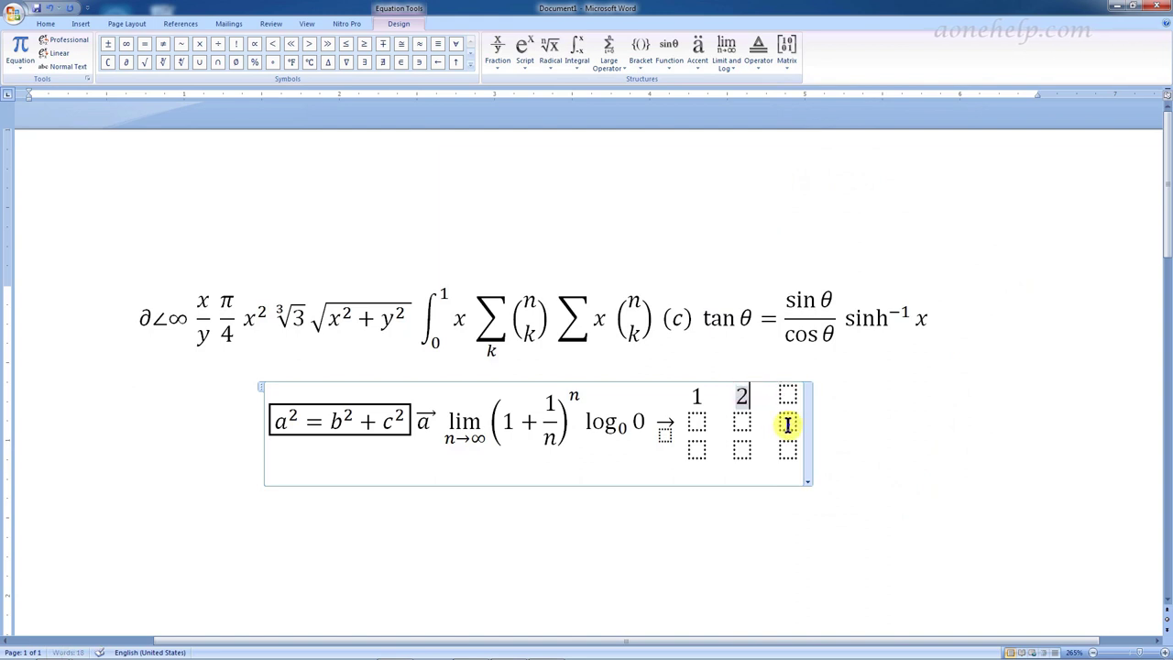
Insert a row before the matrix's second row and a column before its last column
right_click(787, 424)
mouse_move(824, 536)
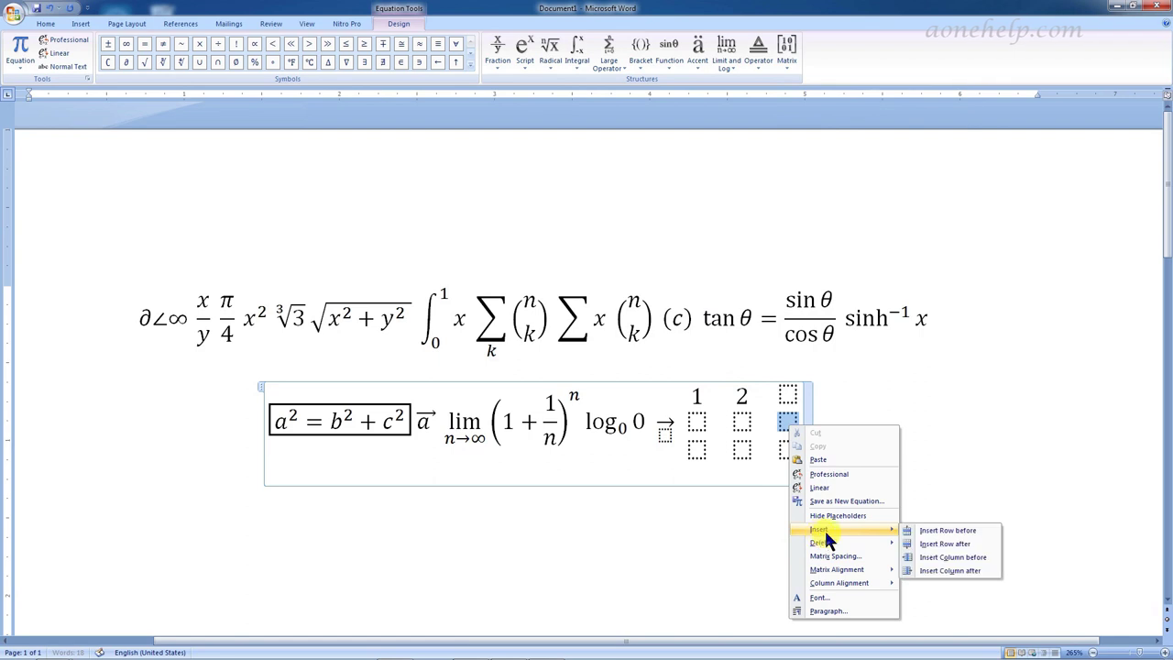
left_click(940, 531)
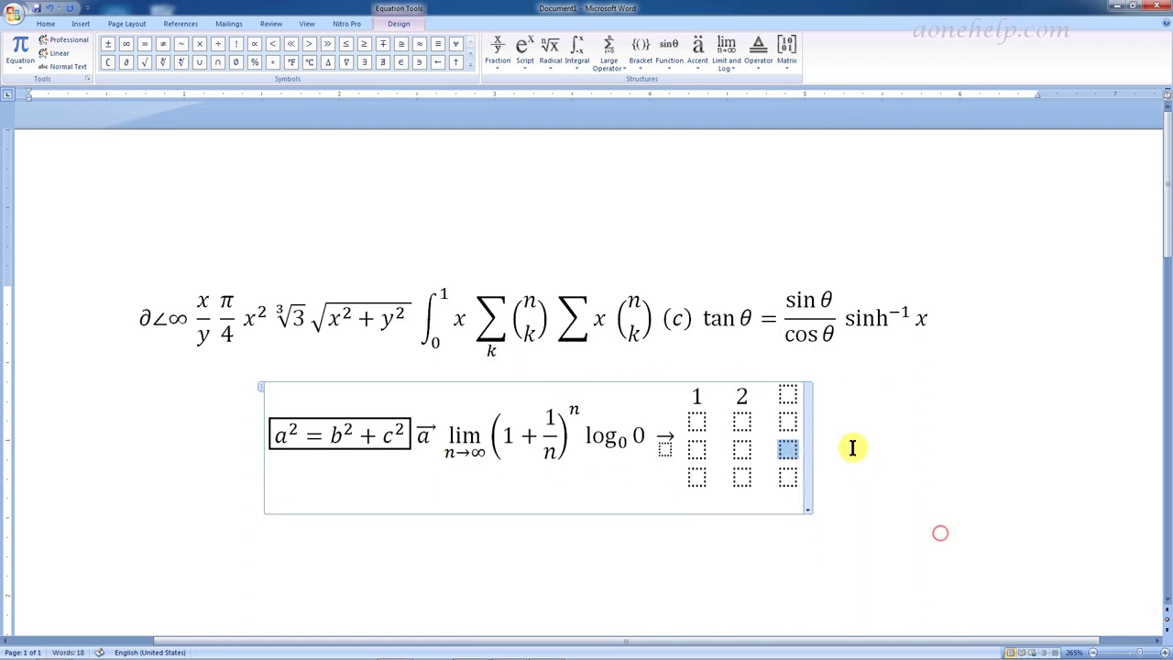
right_click(788, 445)
mouse_move(832, 551)
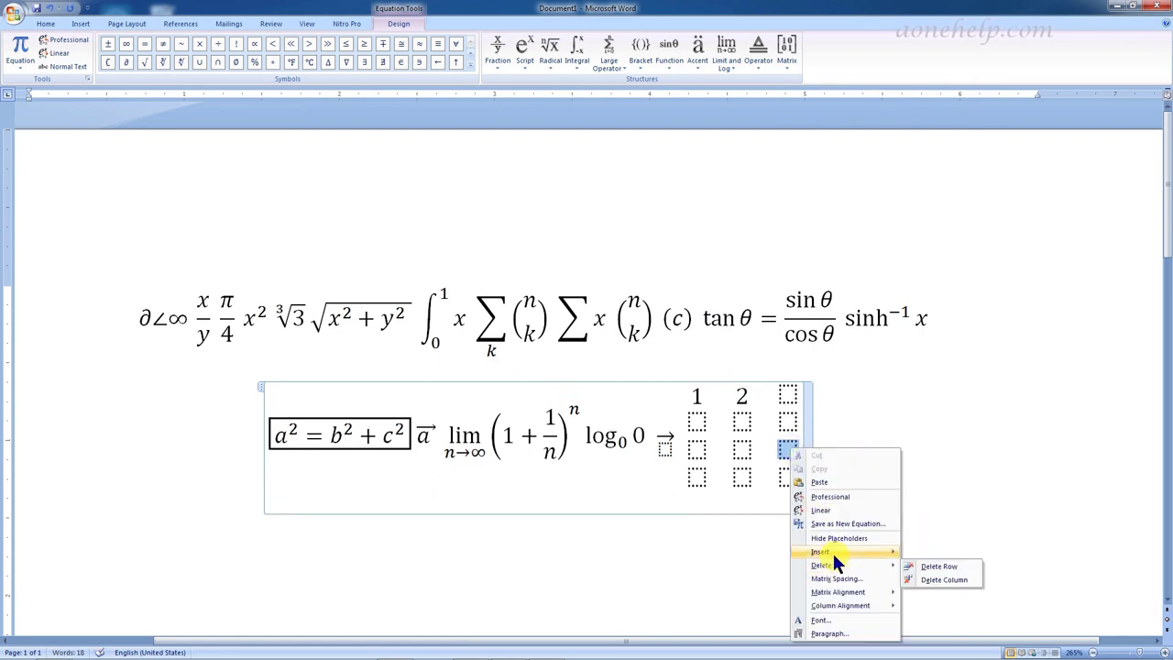
left_click(933, 580)
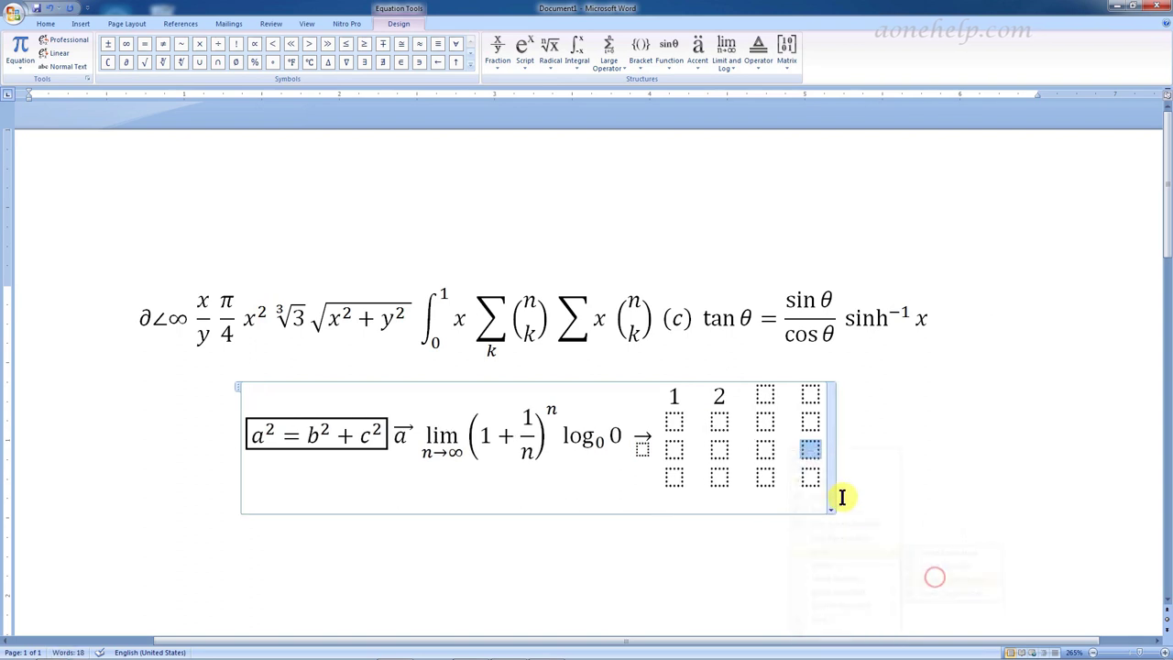
Delete the matrix's last column and third row, then leave the matrix
right_click(811, 455)
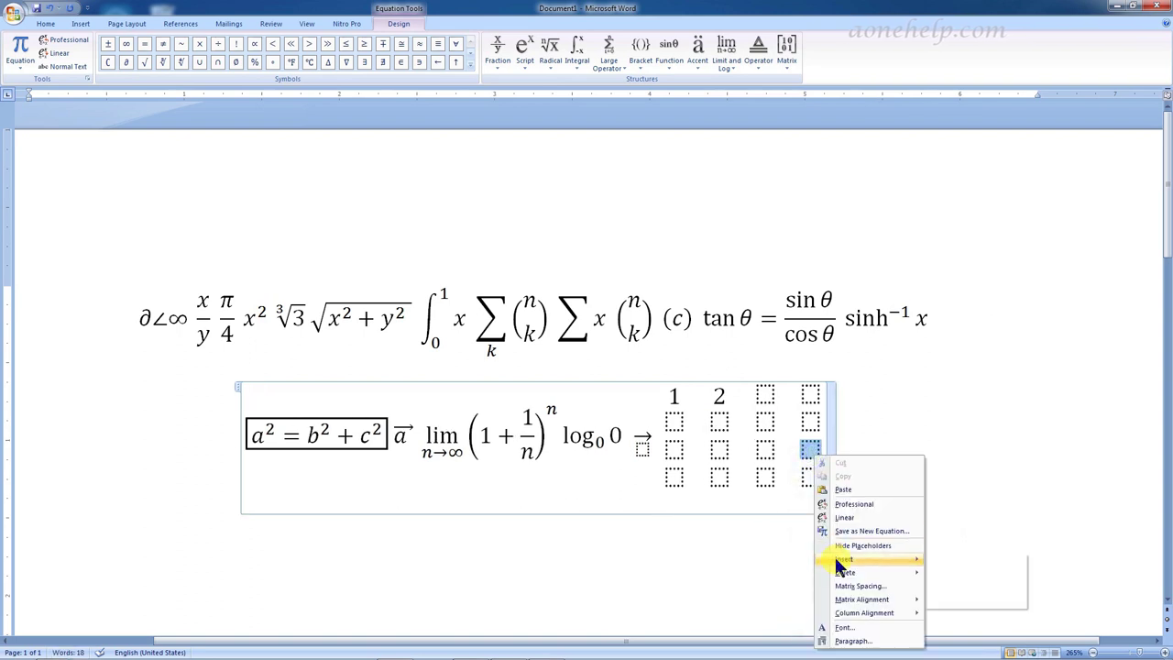
mouse_move(843, 572)
left_click(958, 586)
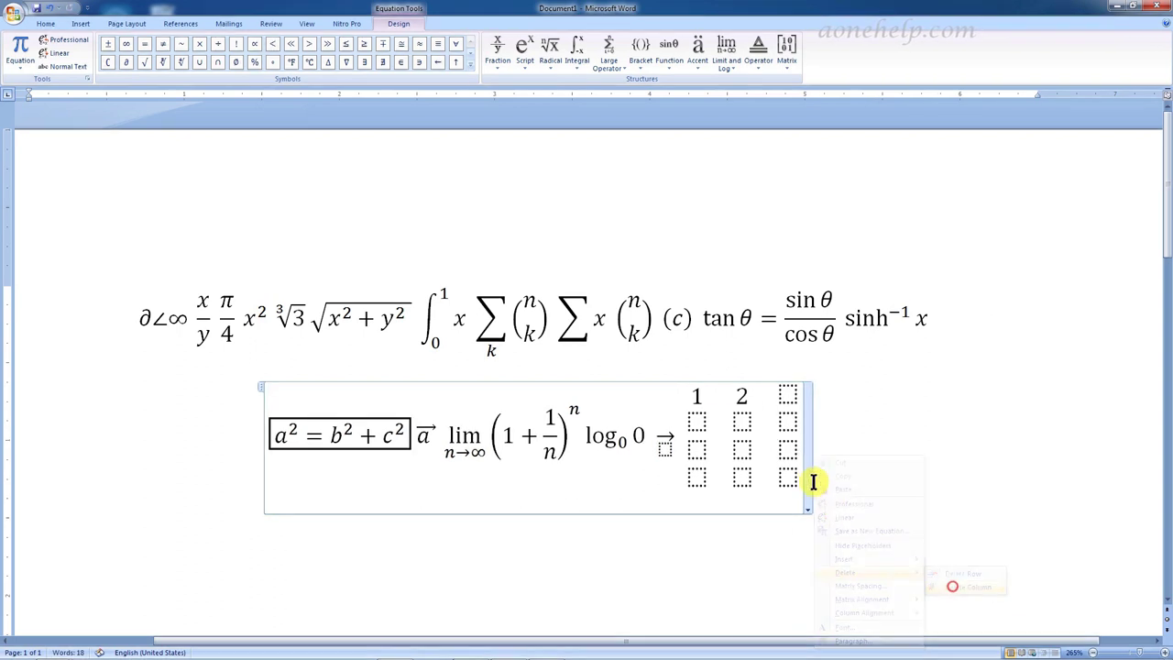
right_click(789, 454)
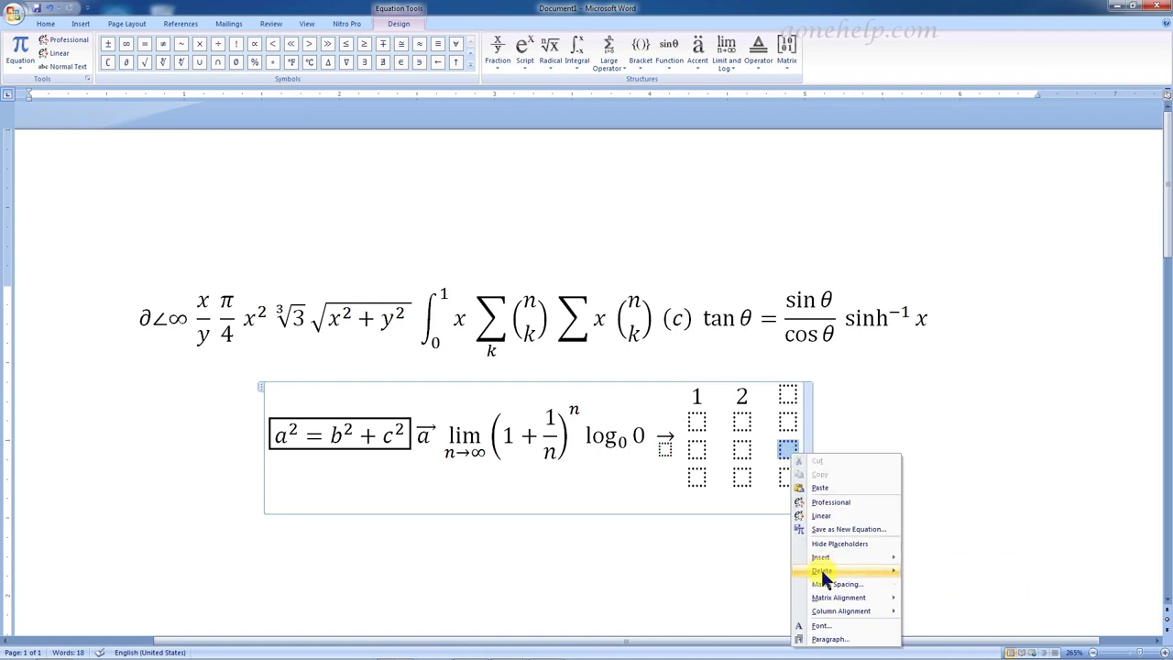
mouse_move(821, 569)
left_click(926, 572)
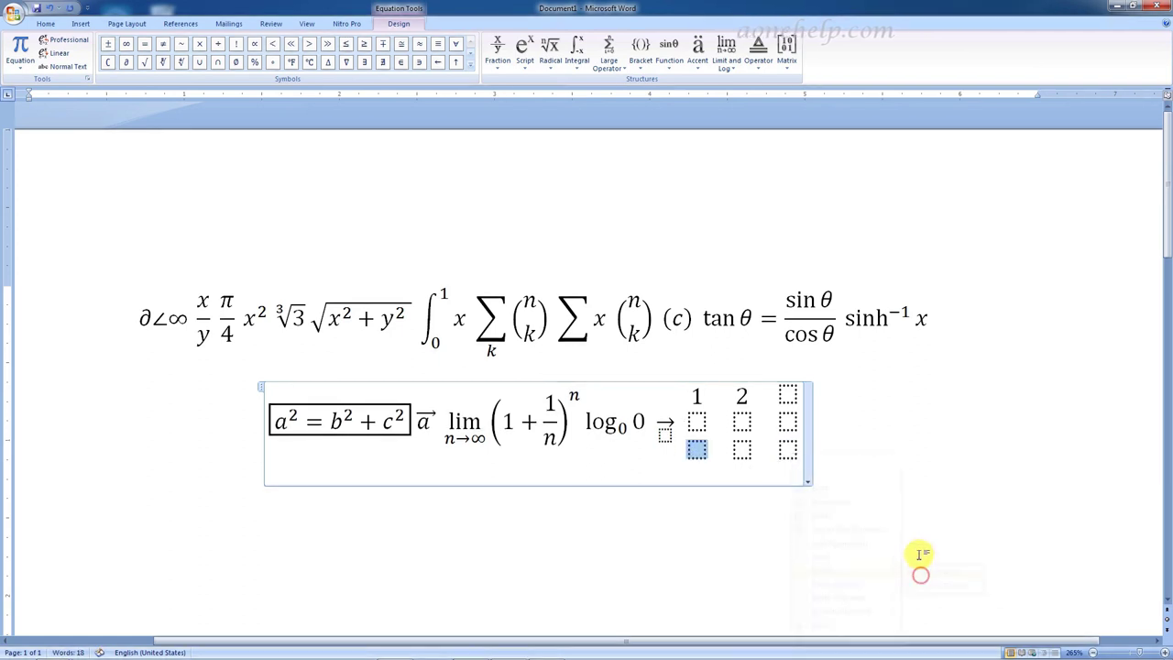
left_click(843, 440)
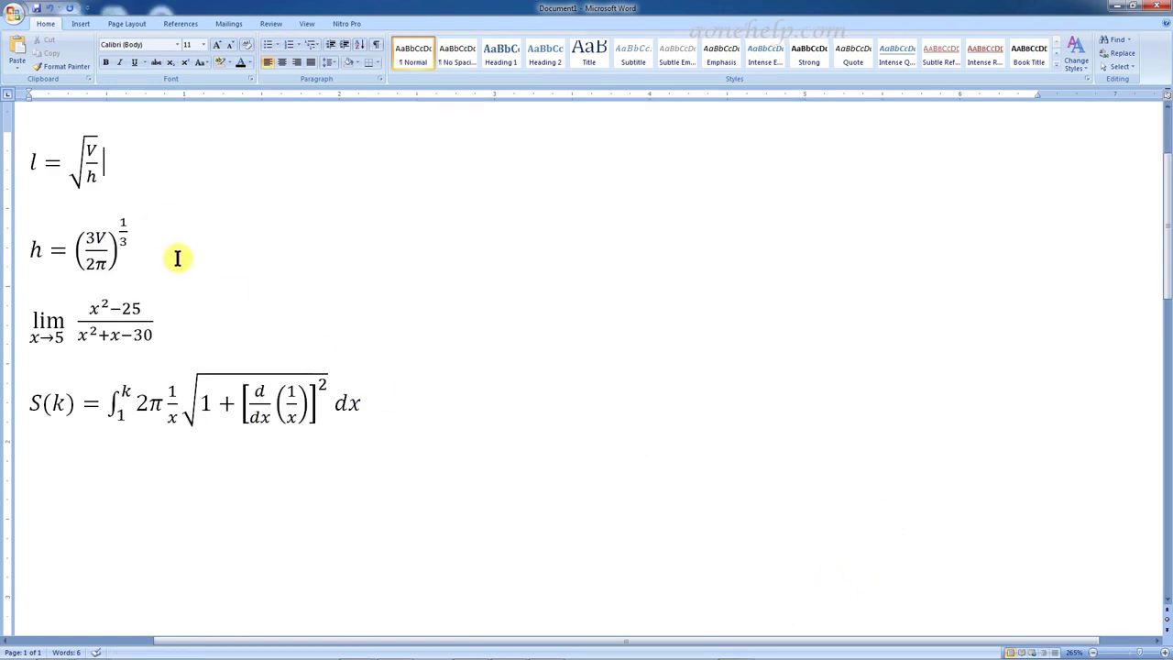
Insert a new equation on its own line below l = √(V/h), starting with l = and an empty square root
left_click(120, 149)
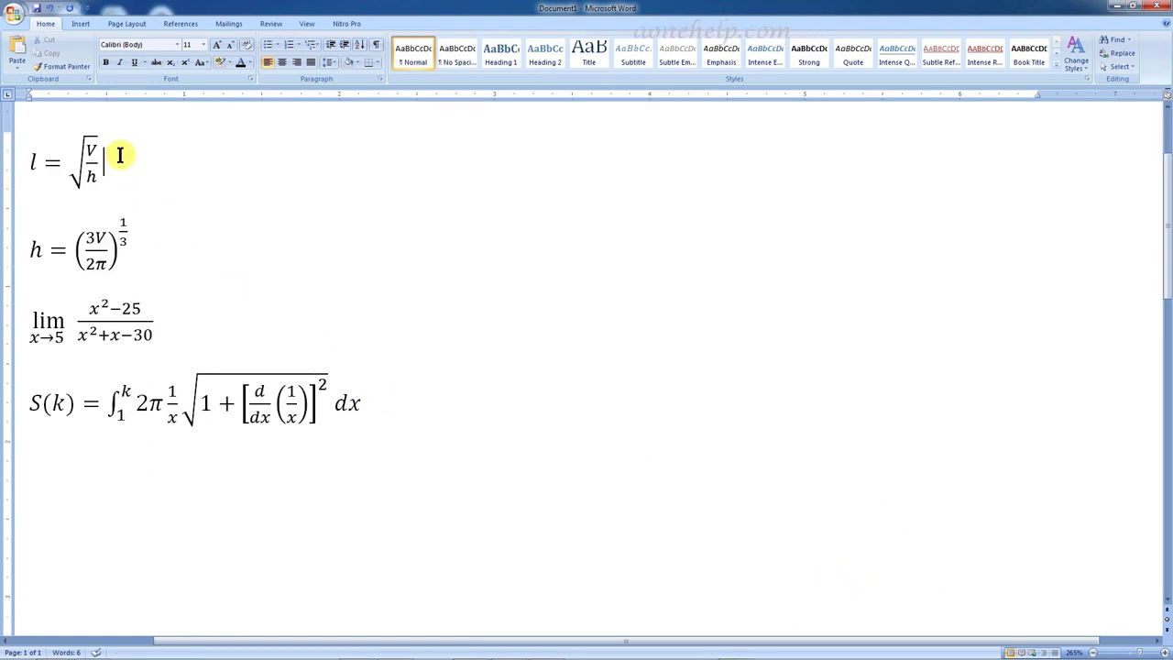
key("Return")
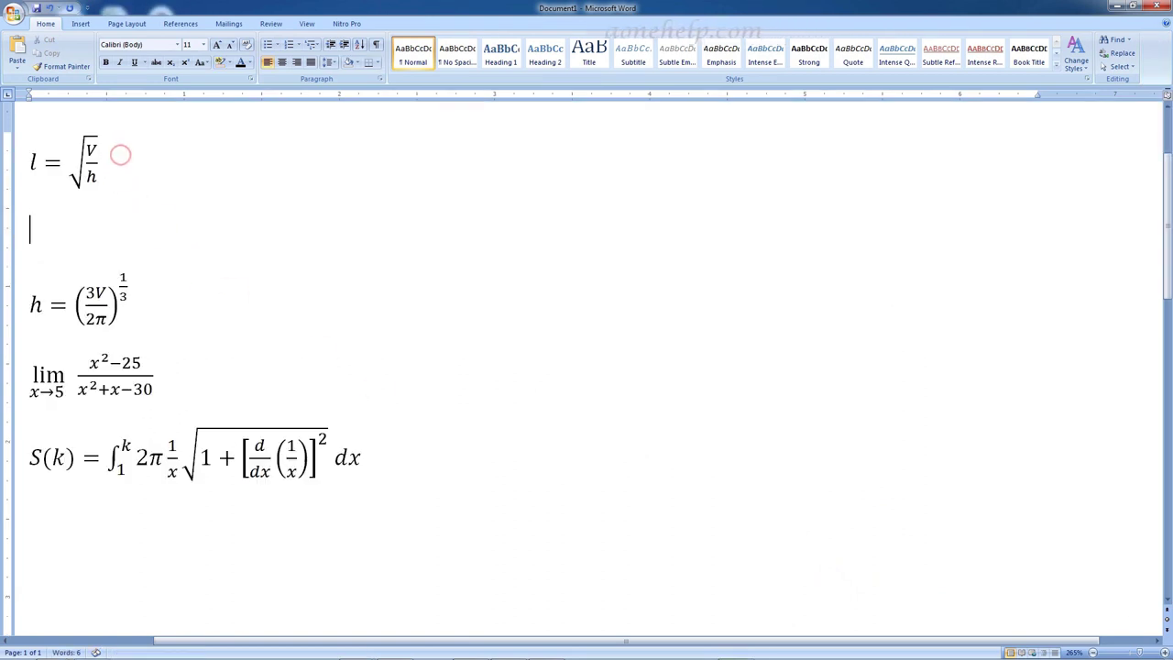
left_click(80, 24)
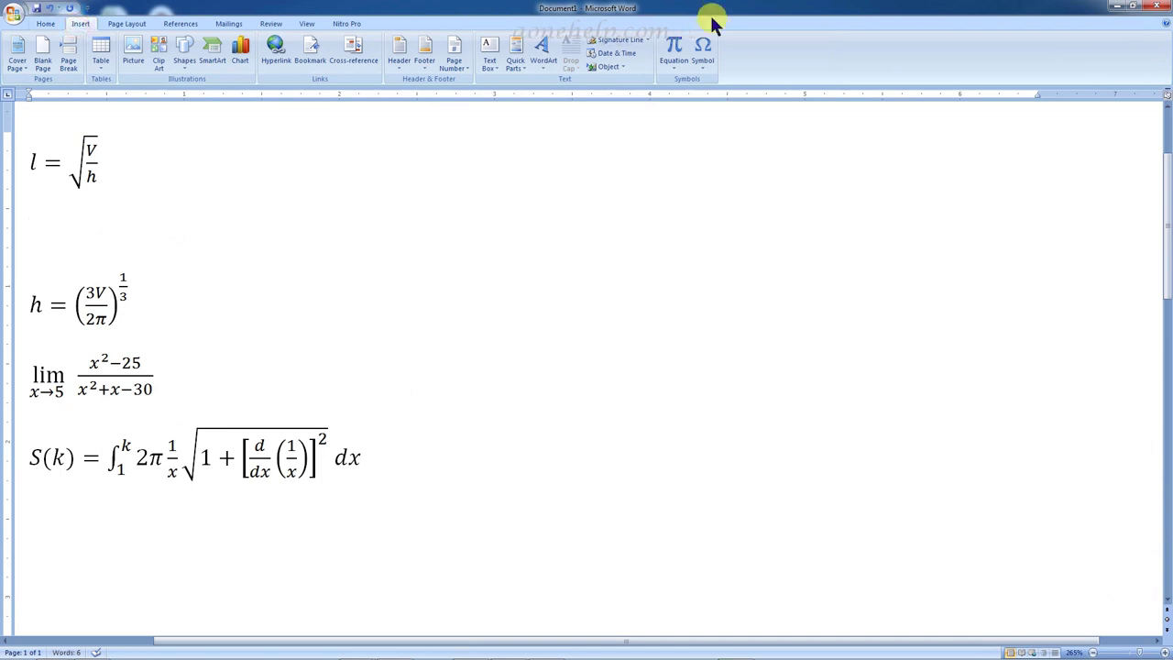
left_click(678, 41)
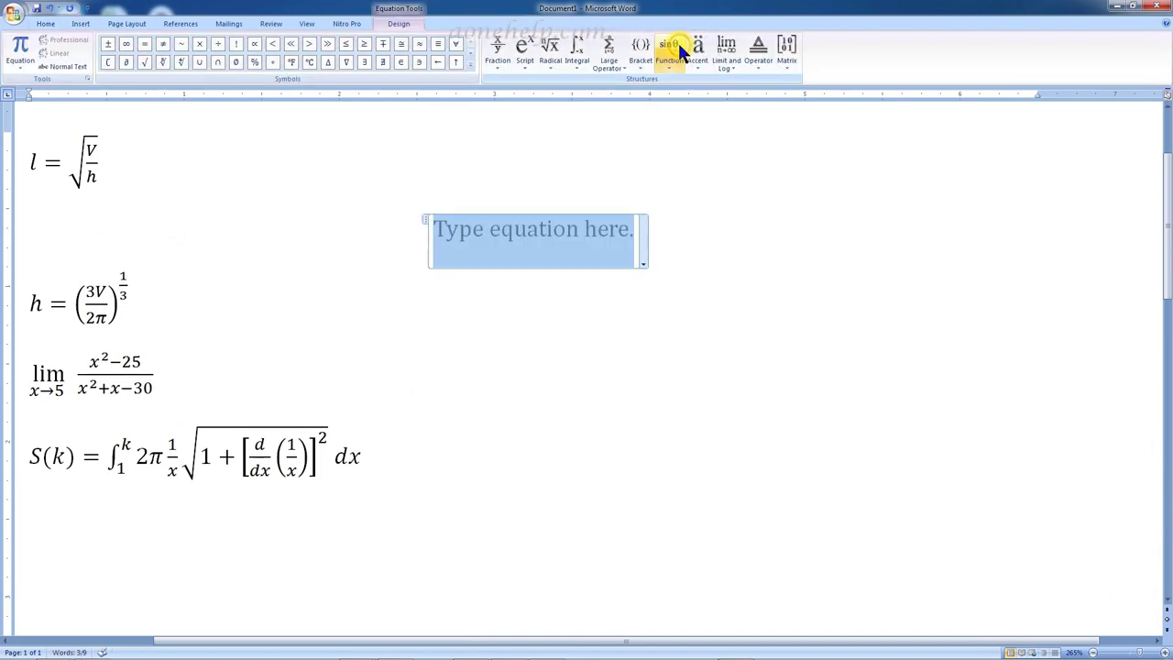
type("l=")
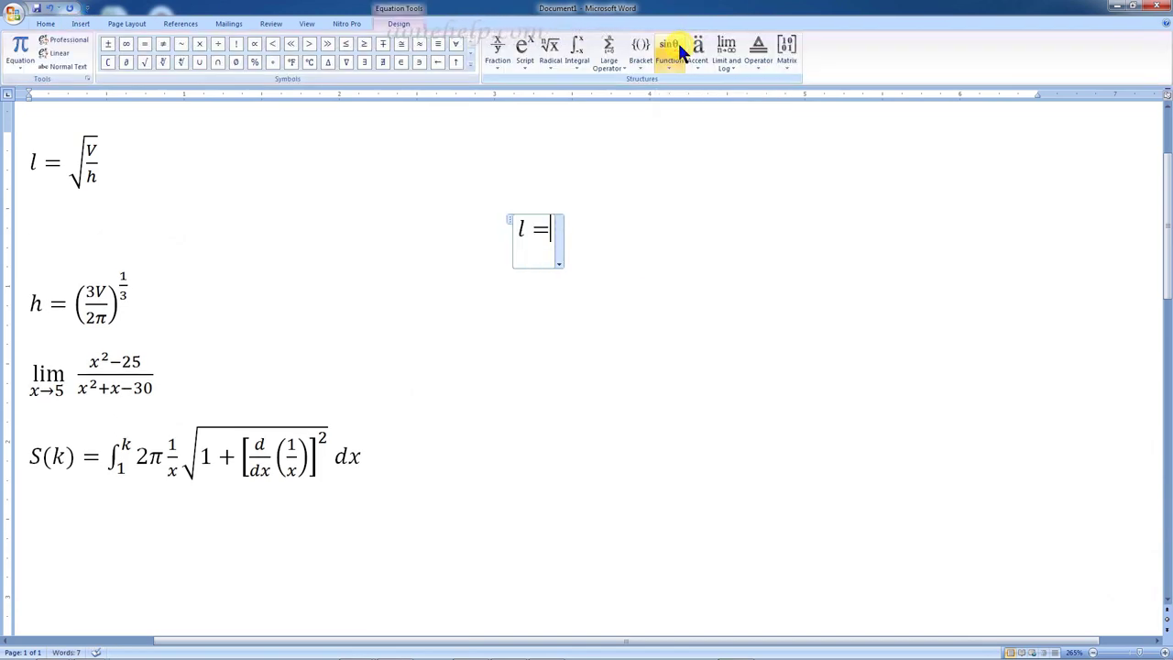
left_click(552, 61)
left_click(562, 116)
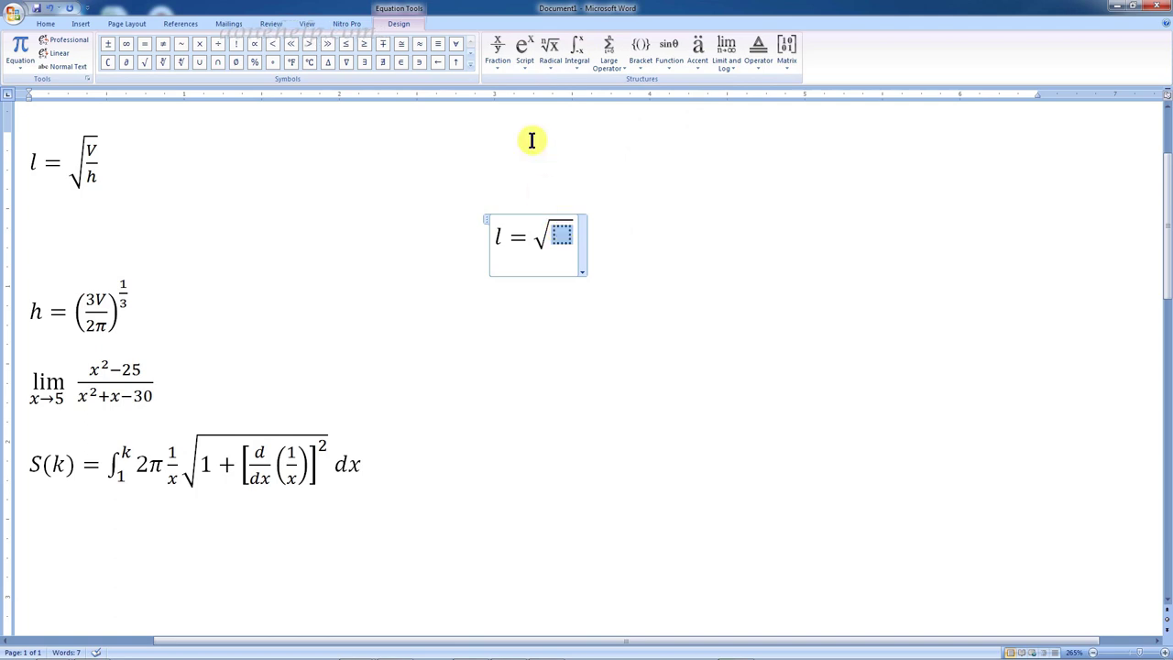
Place a stacked fraction under the square root with V as numerator and h as denominator
left_click(498, 62)
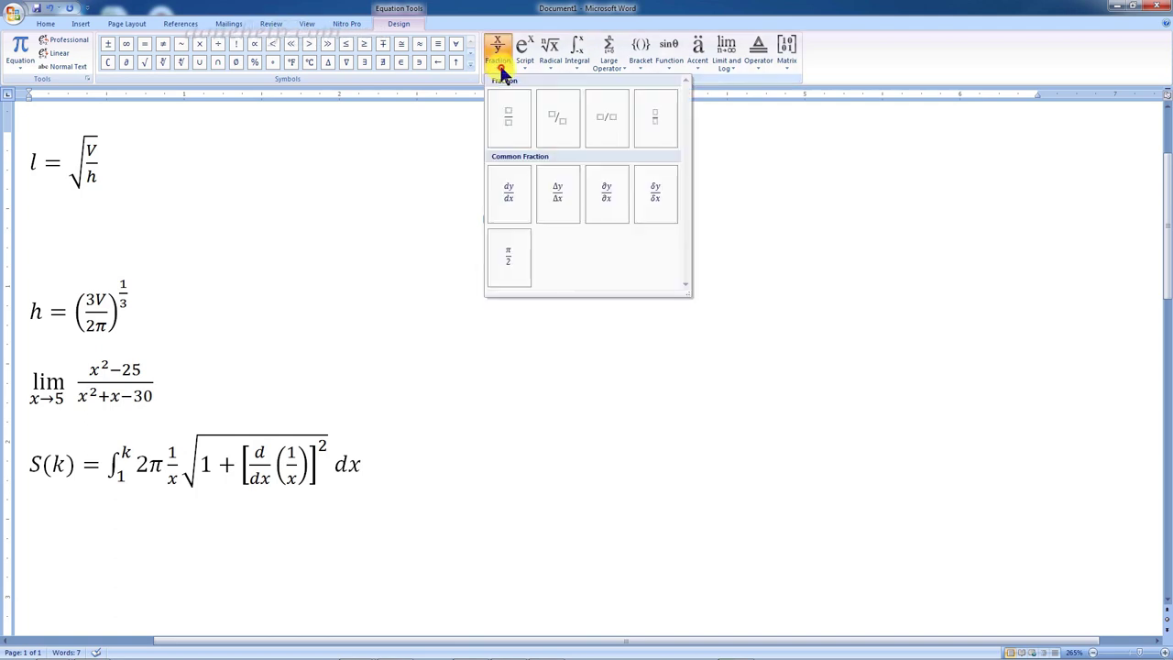
left_click(506, 116)
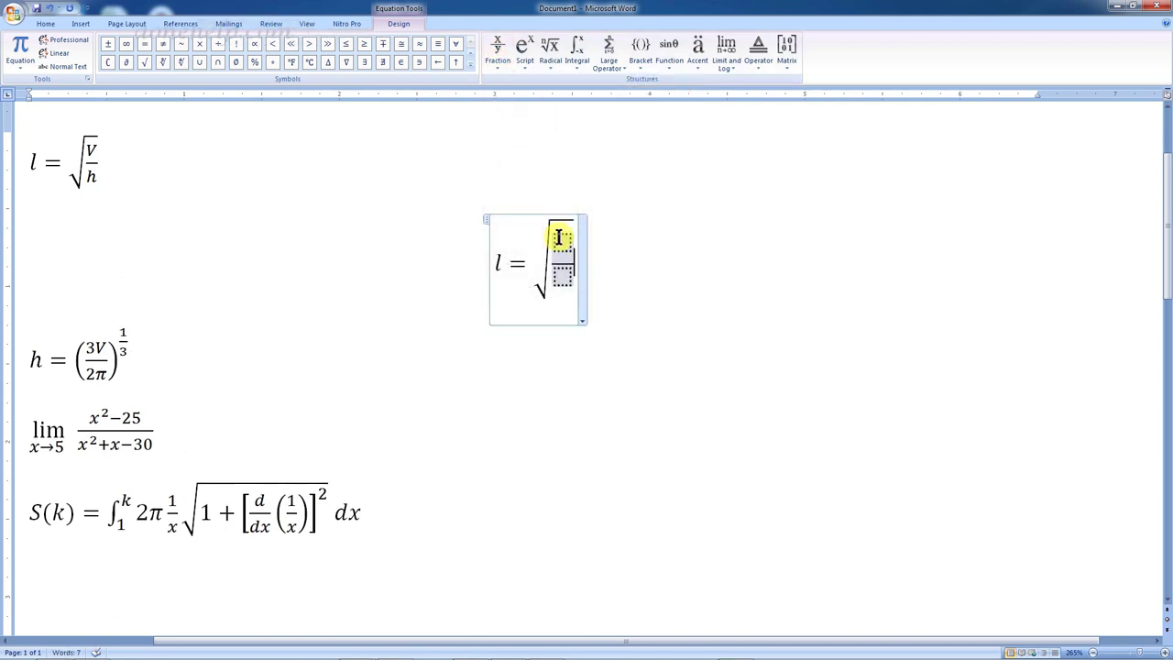
left_click(559, 236)
type("V")
left_click(563, 269)
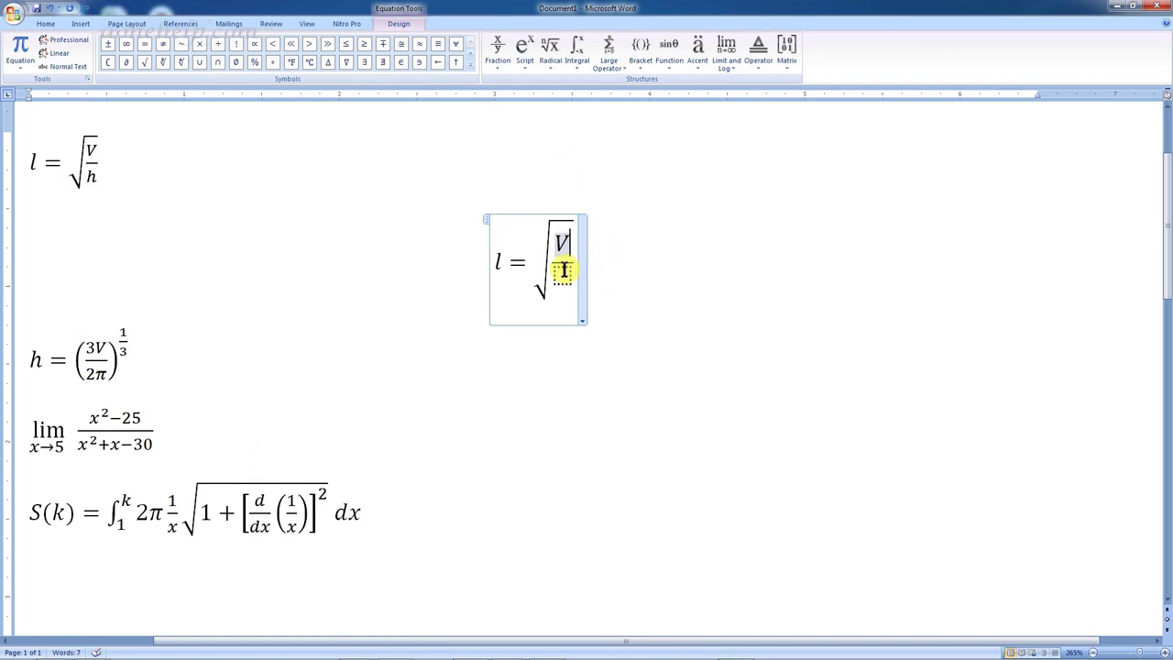
left_click(563, 269)
type("h")
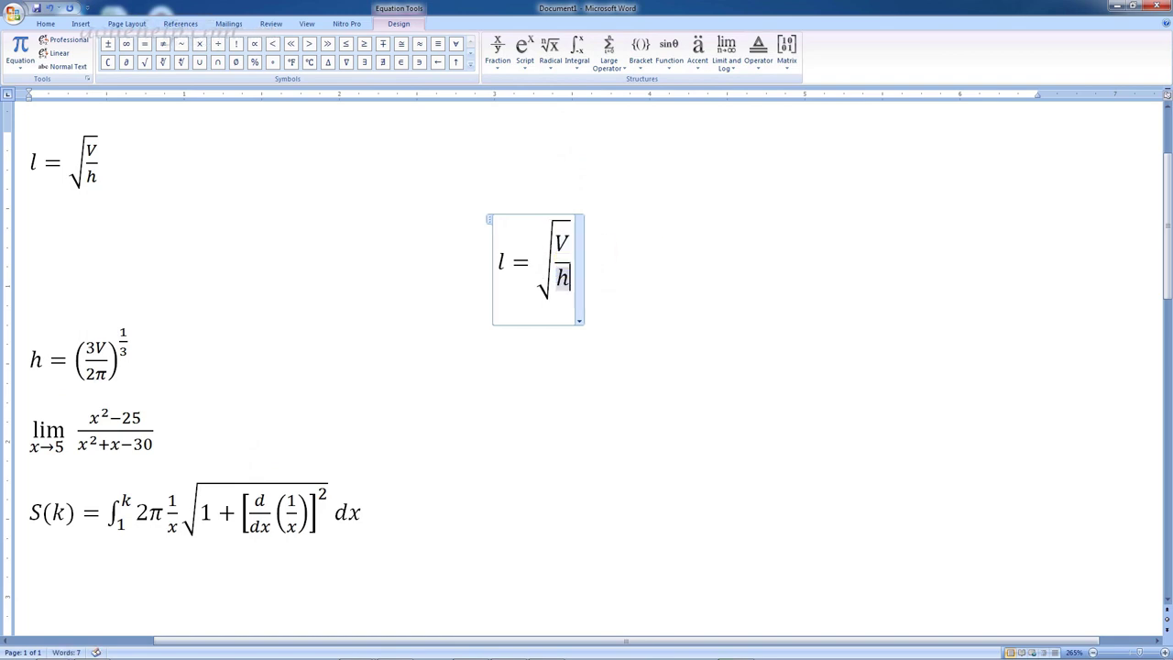
Insert a new equation on its own line below the sample h = (3V/2π)^(1/3), starting with h =
left_click(257, 374)
key("Return")
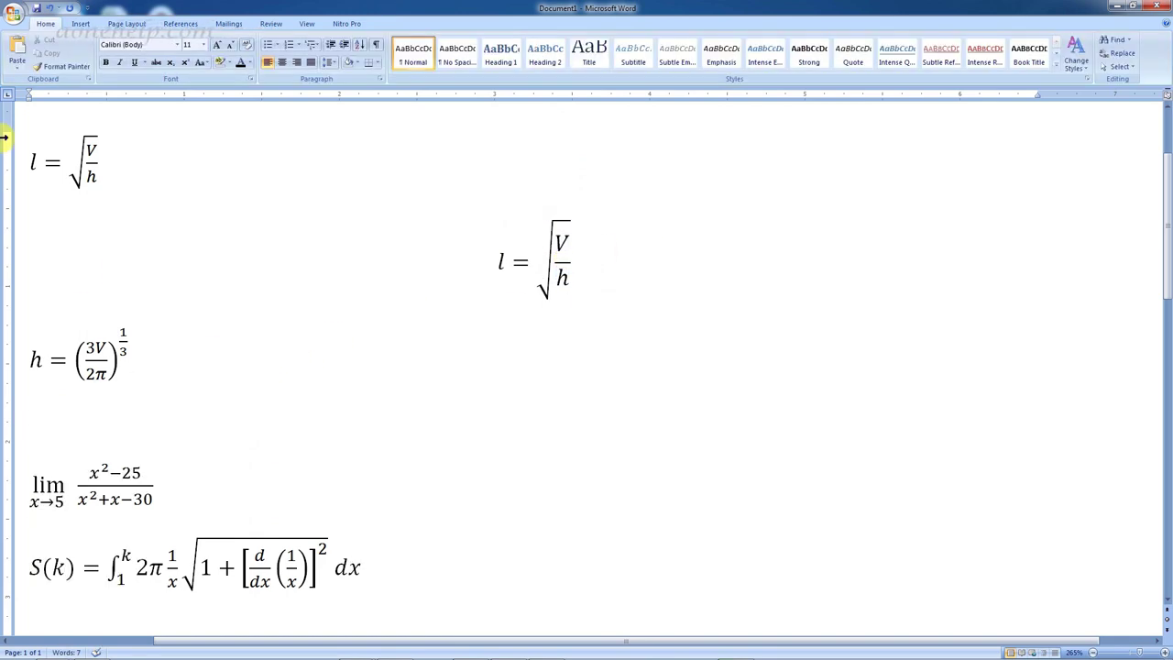
left_click(80, 23)
left_click(673, 47)
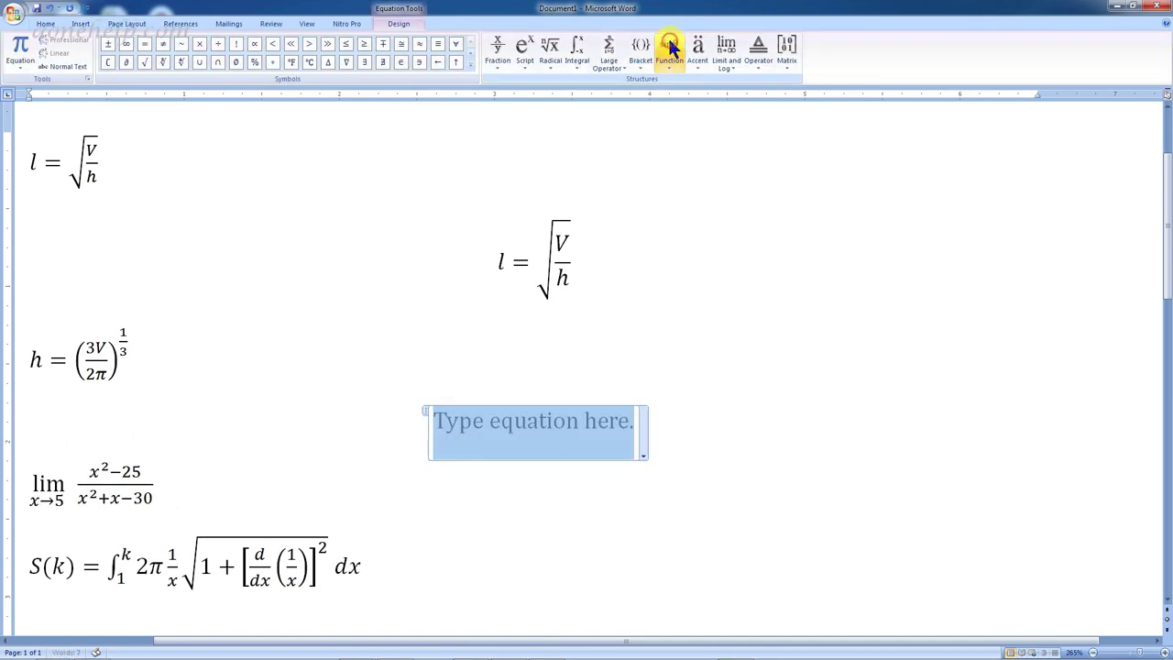
type("h ")
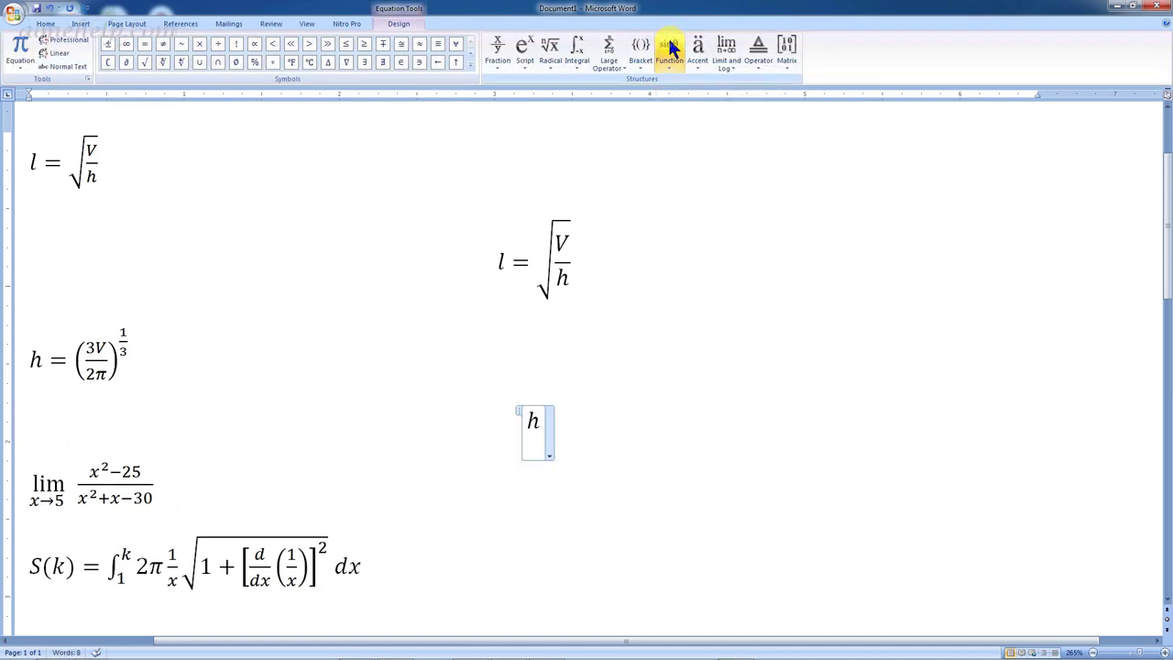
type("=")
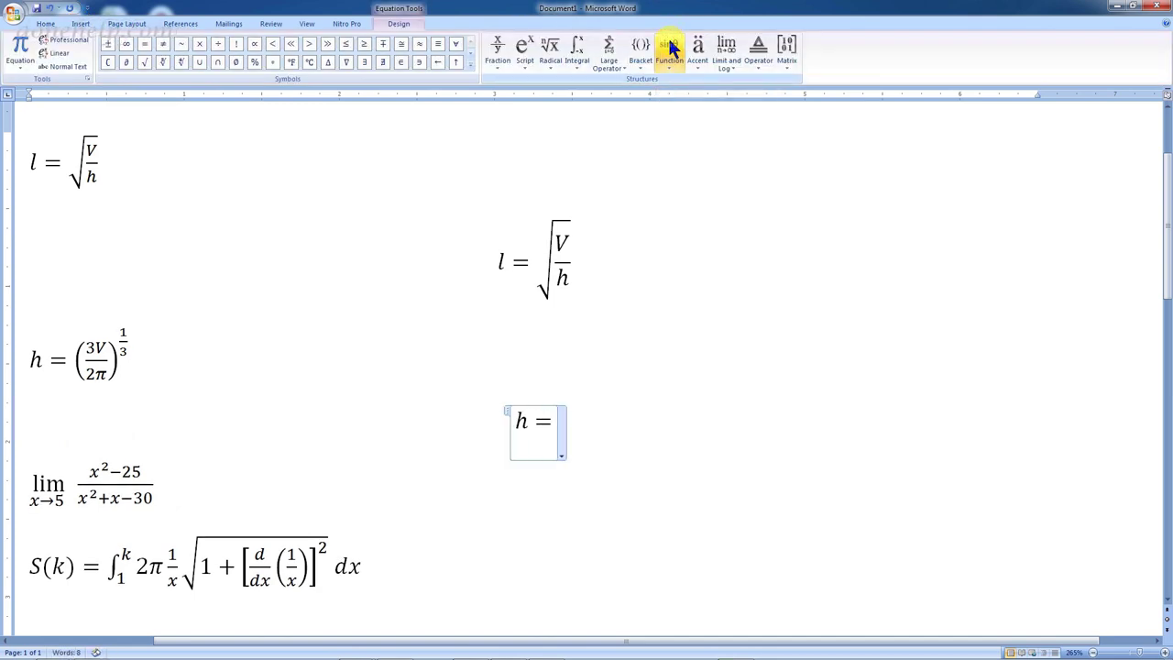
Add a superscript structure after h = and put a pair of round brackets in its base
left_click(528, 58)
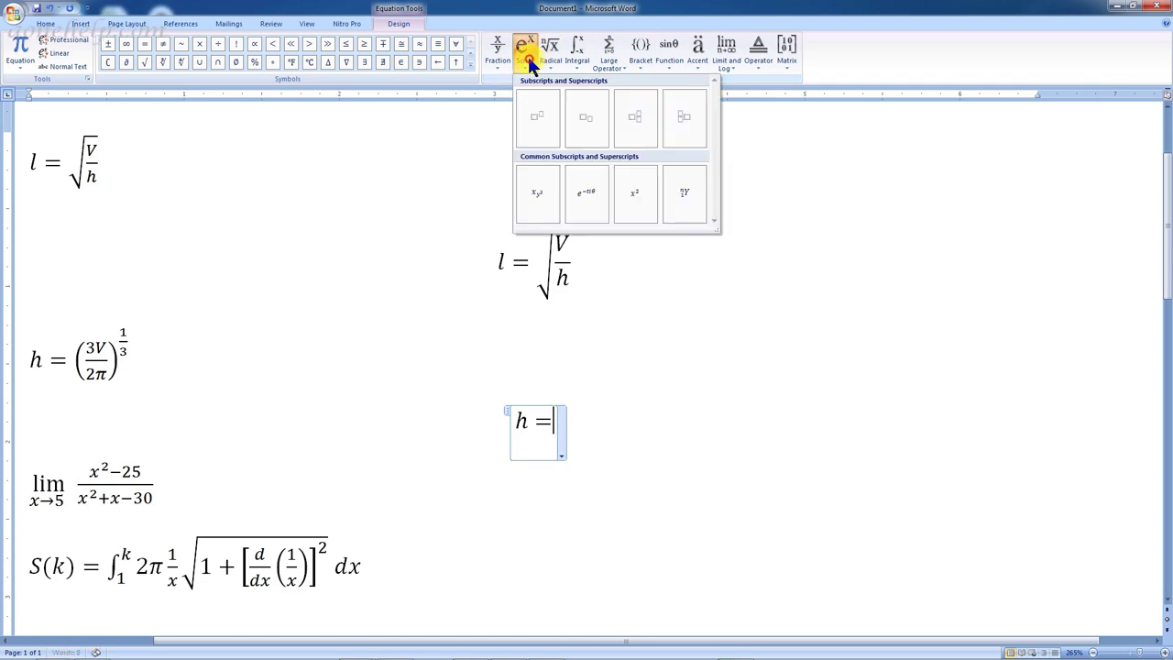
left_click(537, 121)
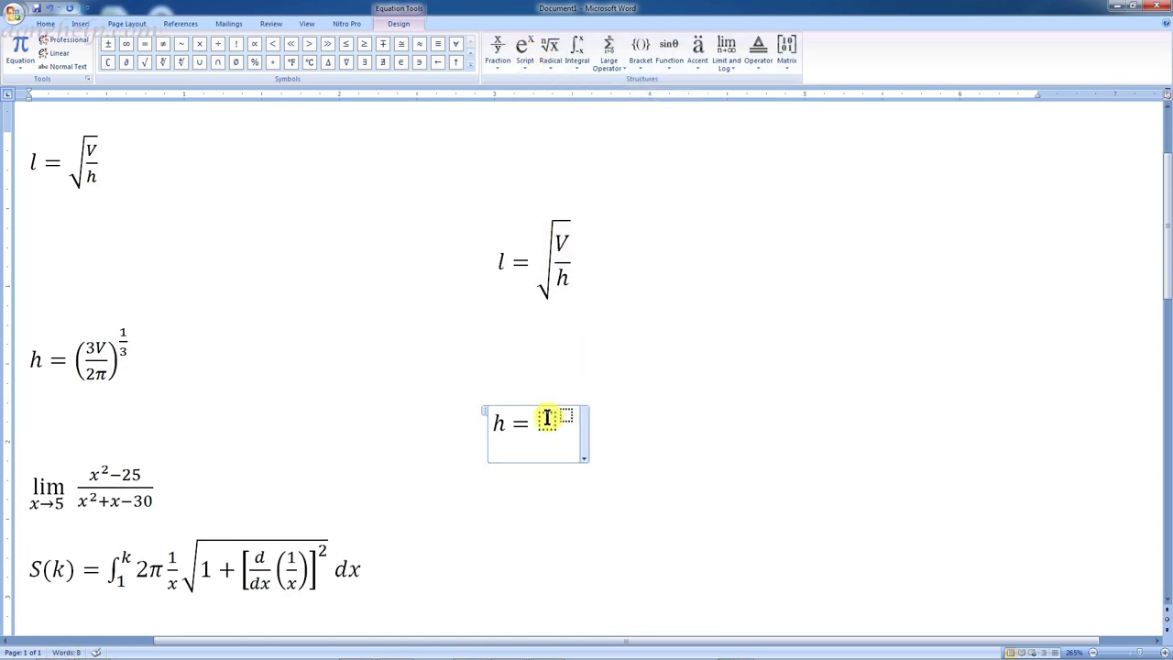
left_click(640, 55)
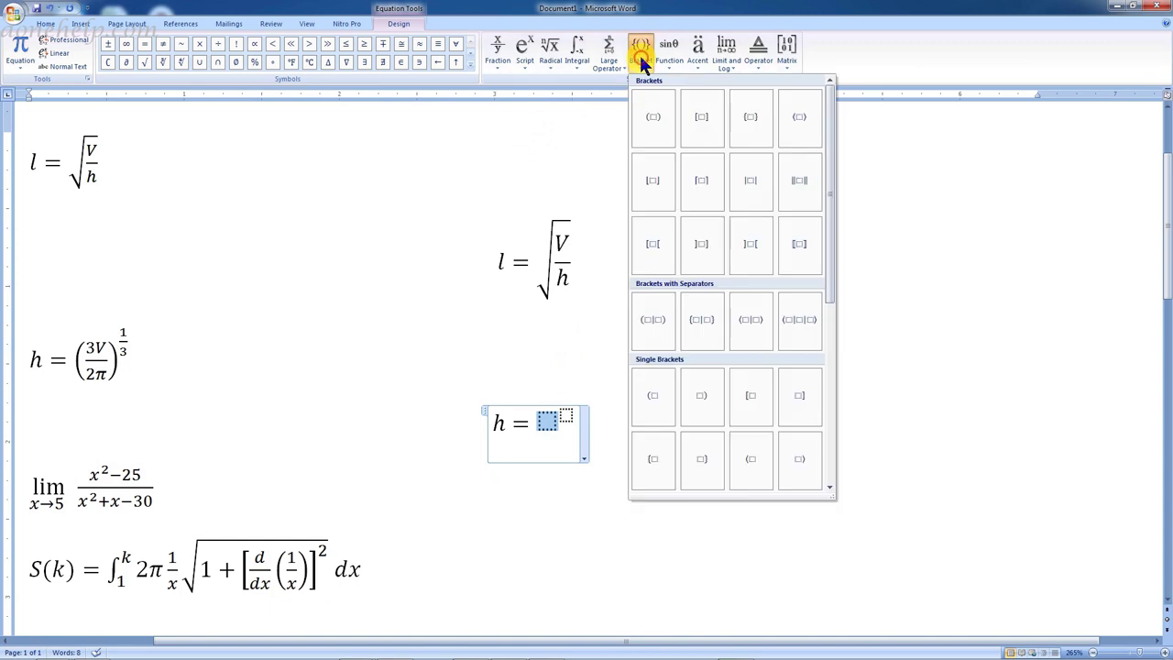
left_click(653, 119)
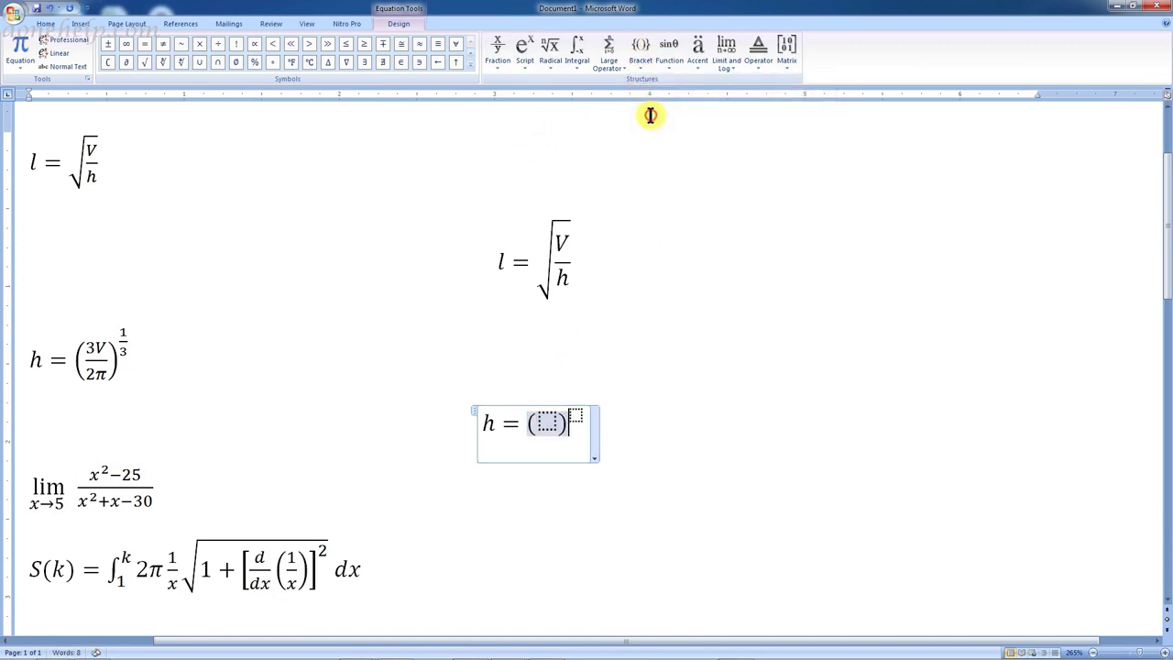
Place a stacked fraction inside the round brackets with 3V as numerator and 2π as denominator
left_click(546, 417)
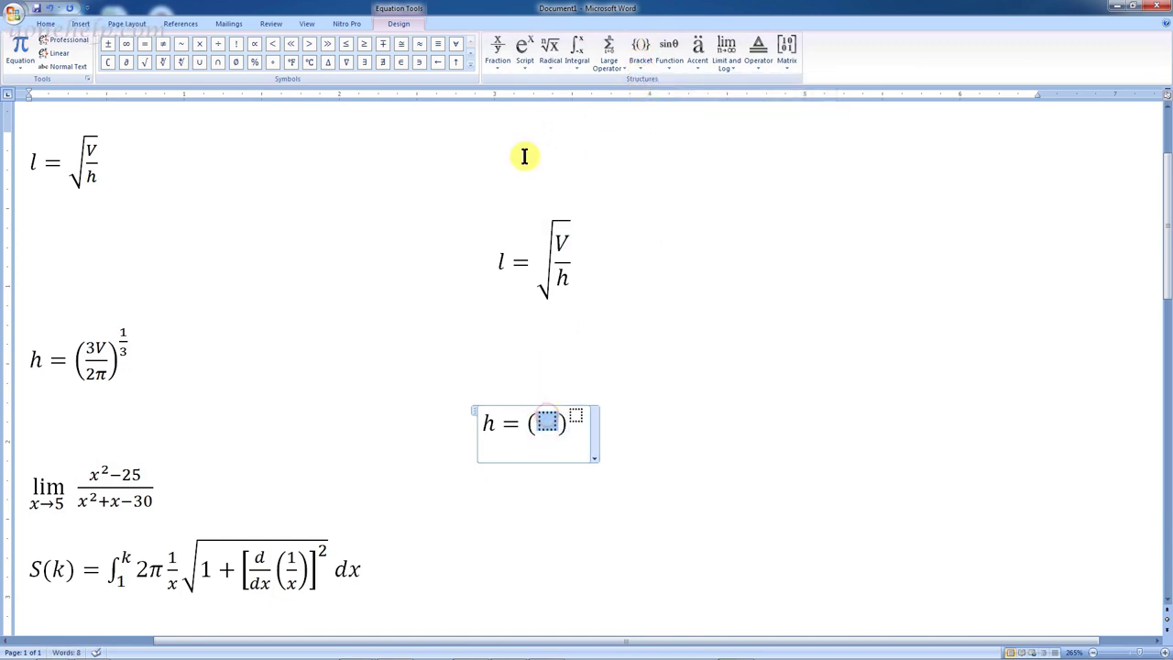
left_click(495, 57)
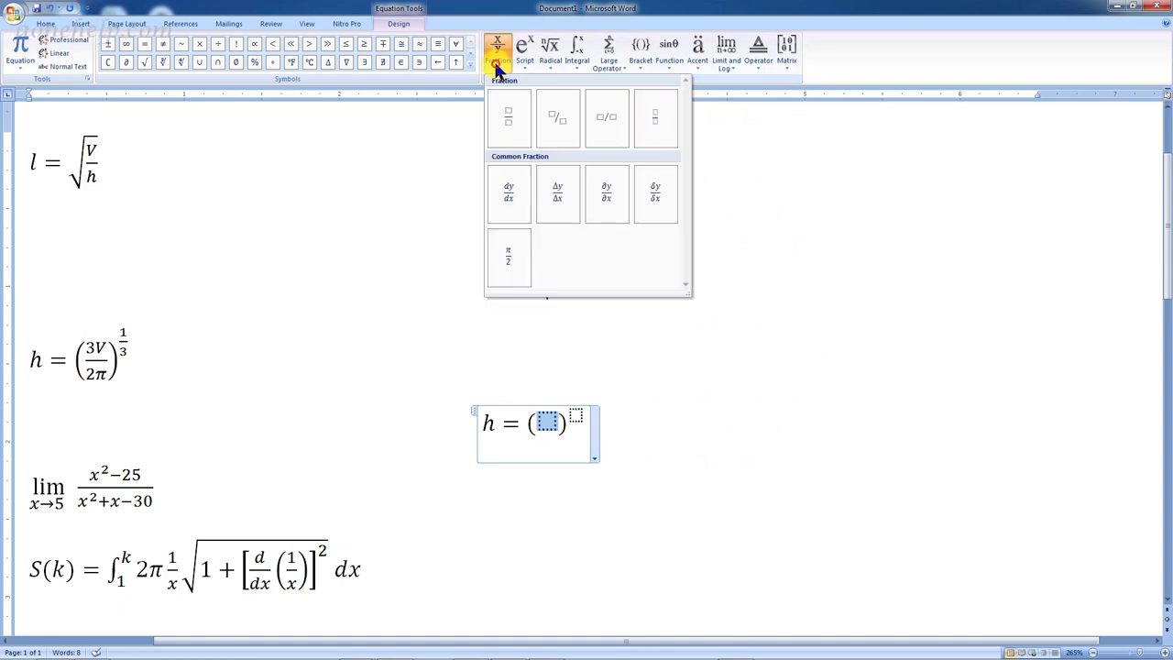
left_click(509, 124)
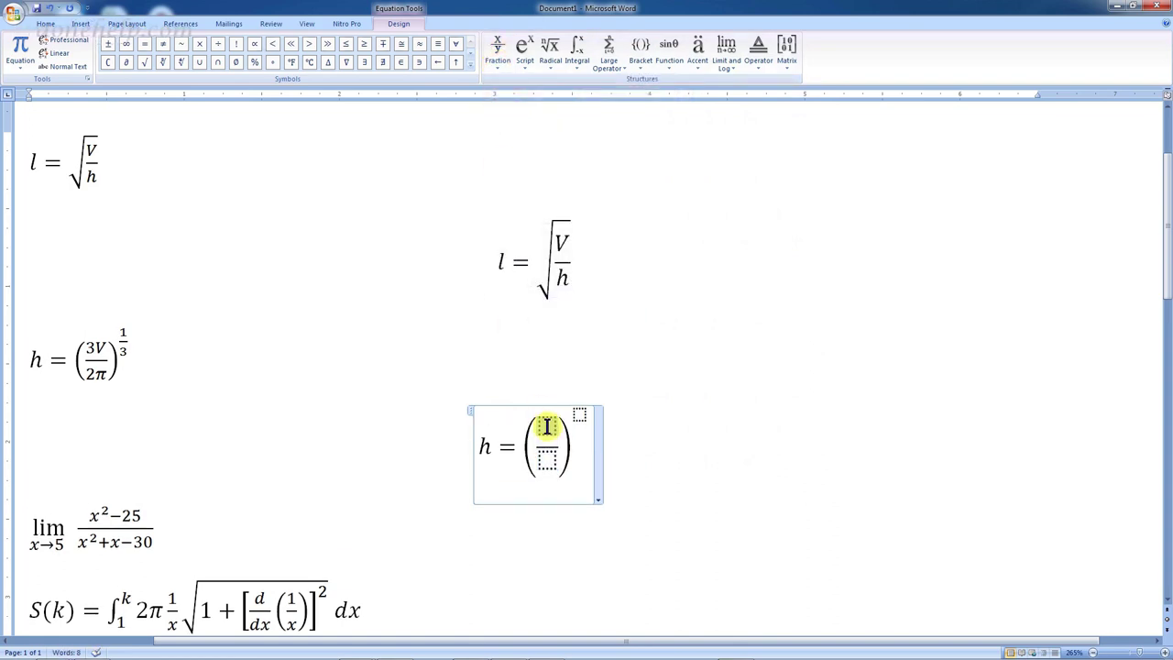
type("3V")
left_click(547, 461)
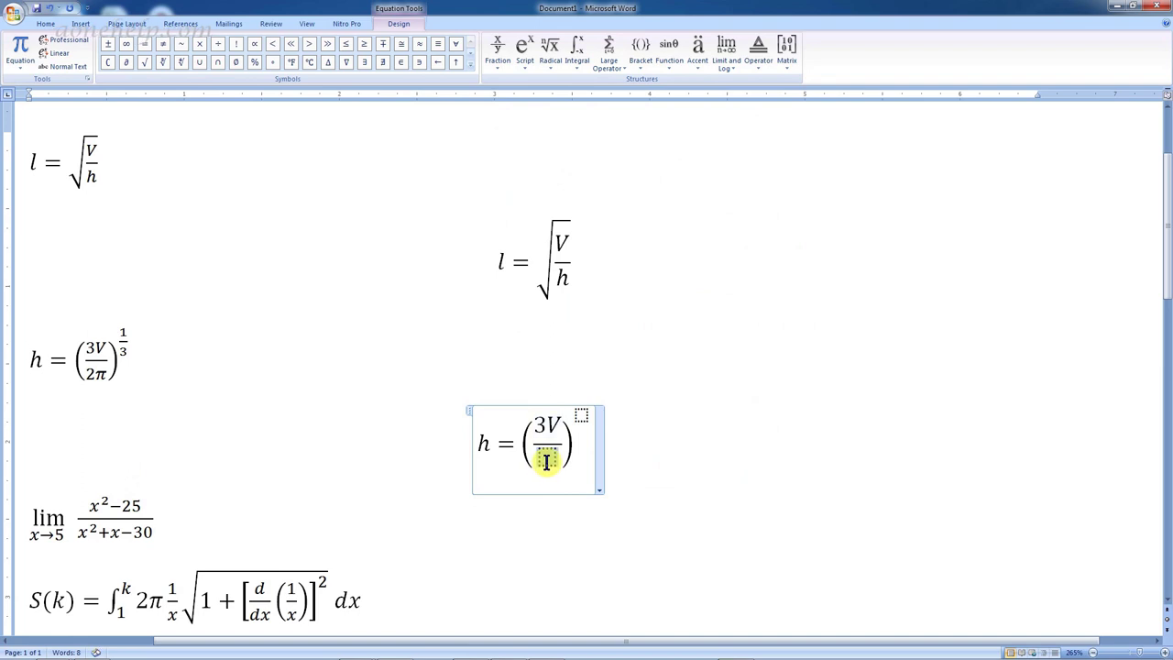
type("2")
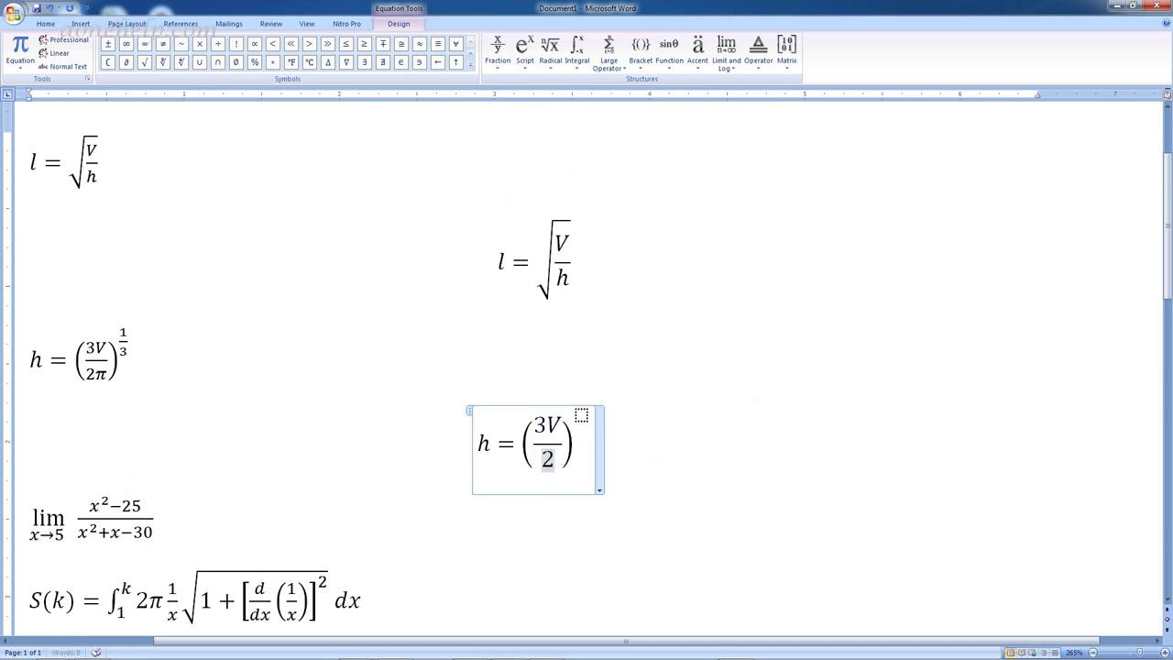
left_click(470, 70)
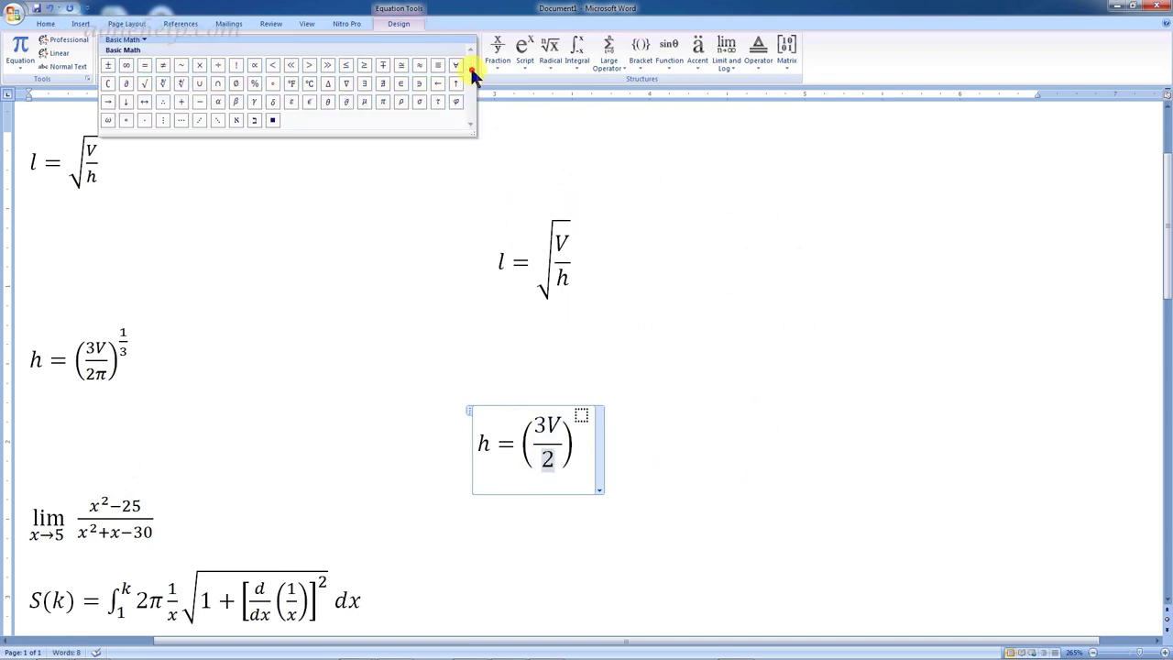
left_click(382, 101)
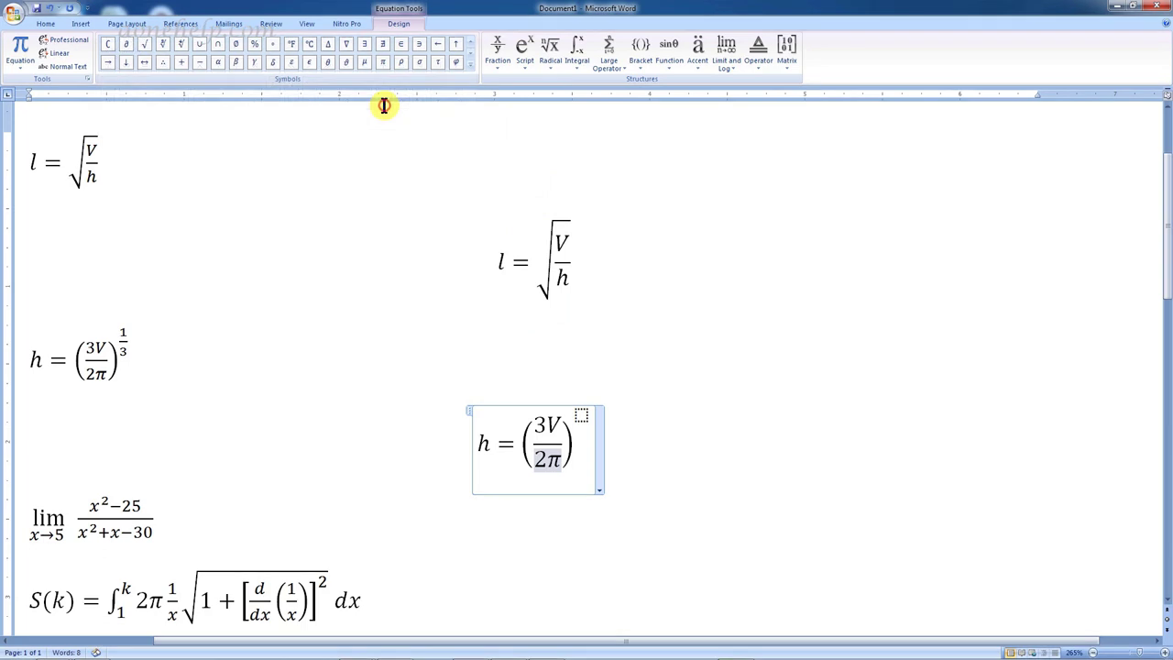
Place a stacked fraction in the exponent with 1 as numerator and 3 as denominator, then leave the equation
left_click(582, 416)
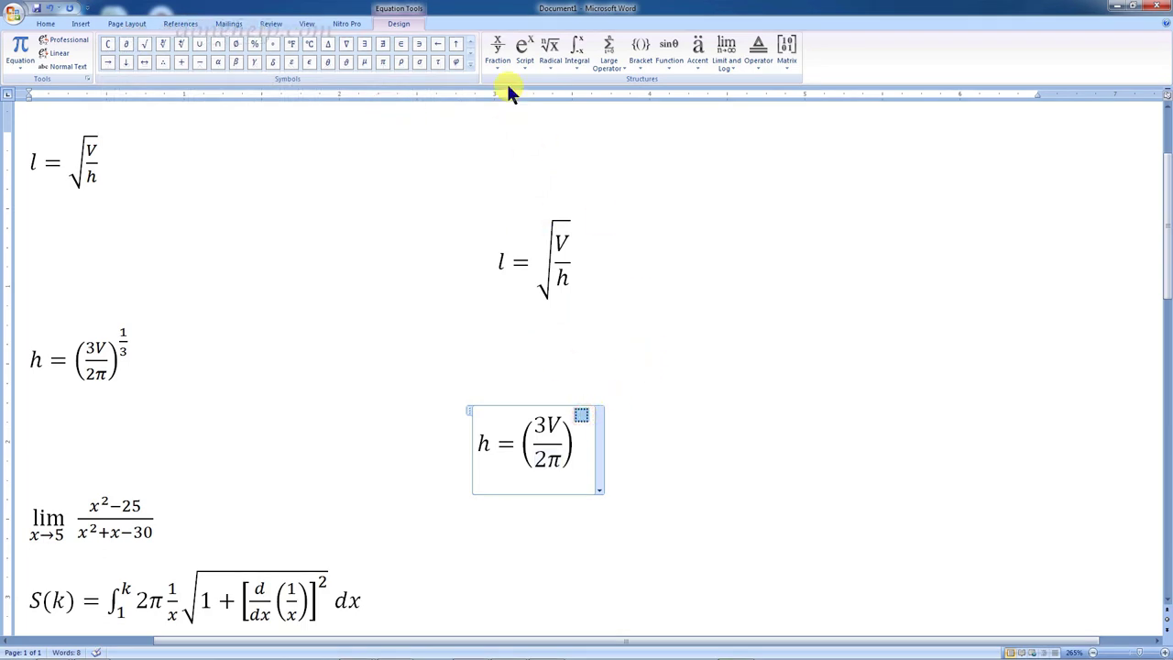
left_click(496, 53)
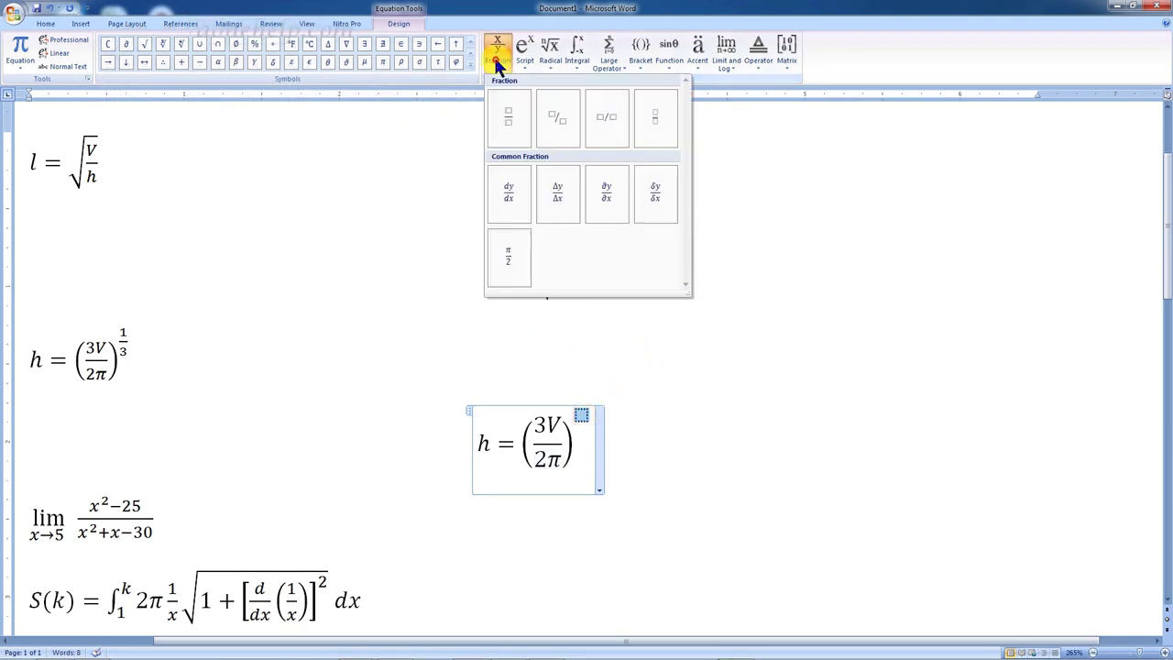
left_click(502, 121)
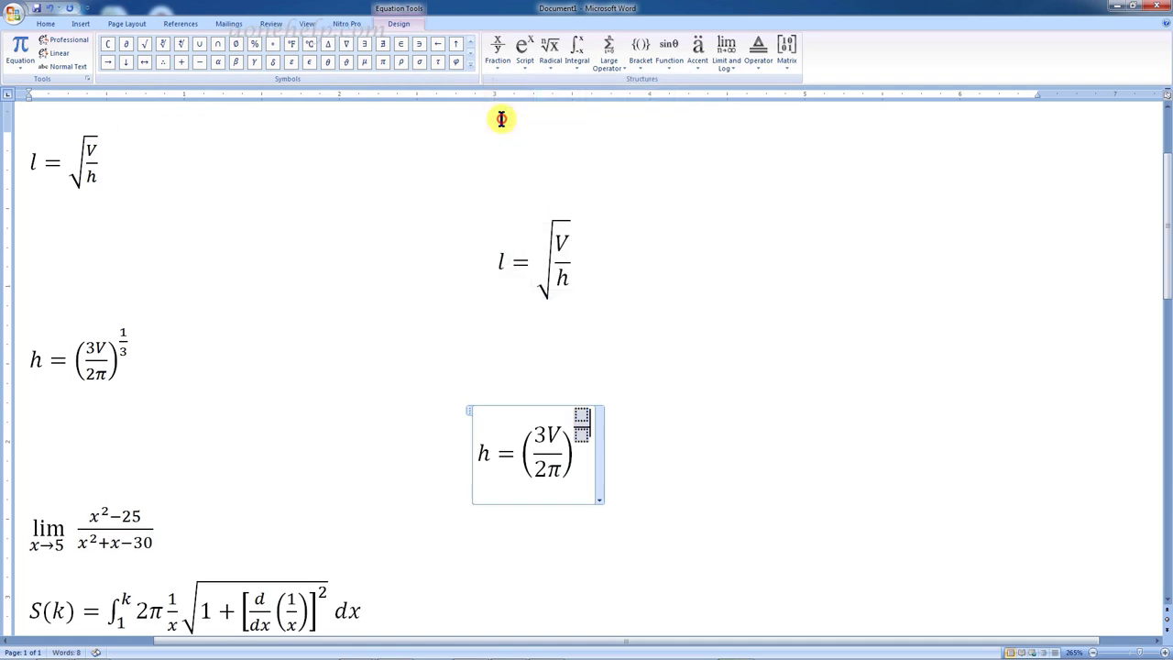
left_click(581, 414)
type("1")
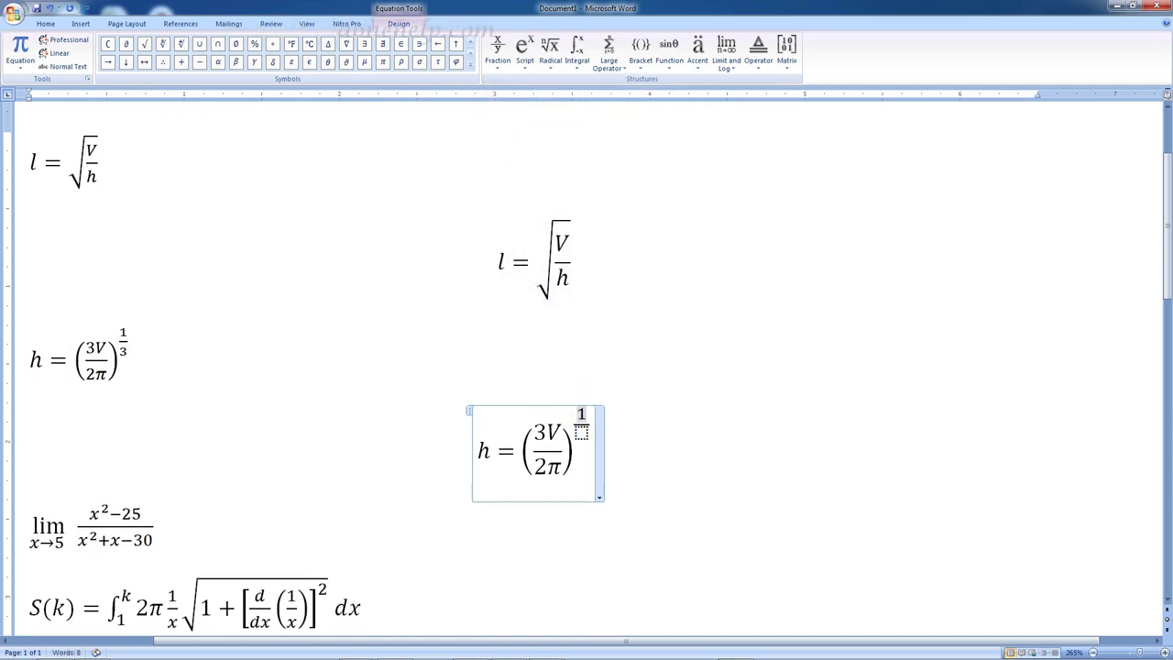
left_click(581, 428)
type("3")
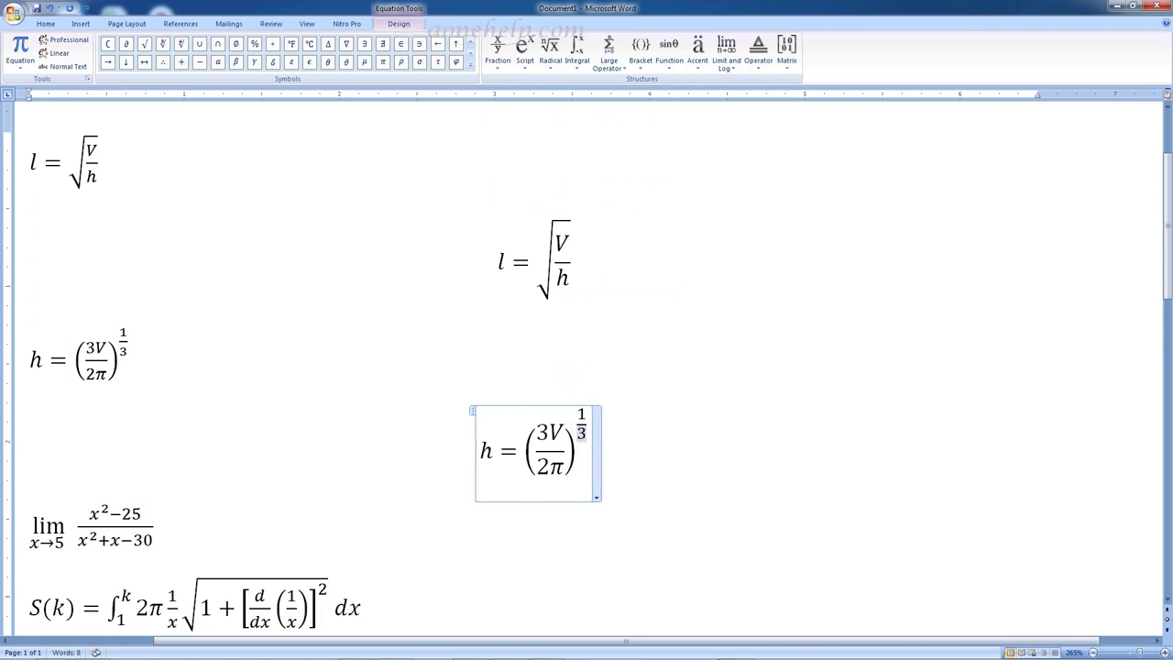
left_click(695, 459)
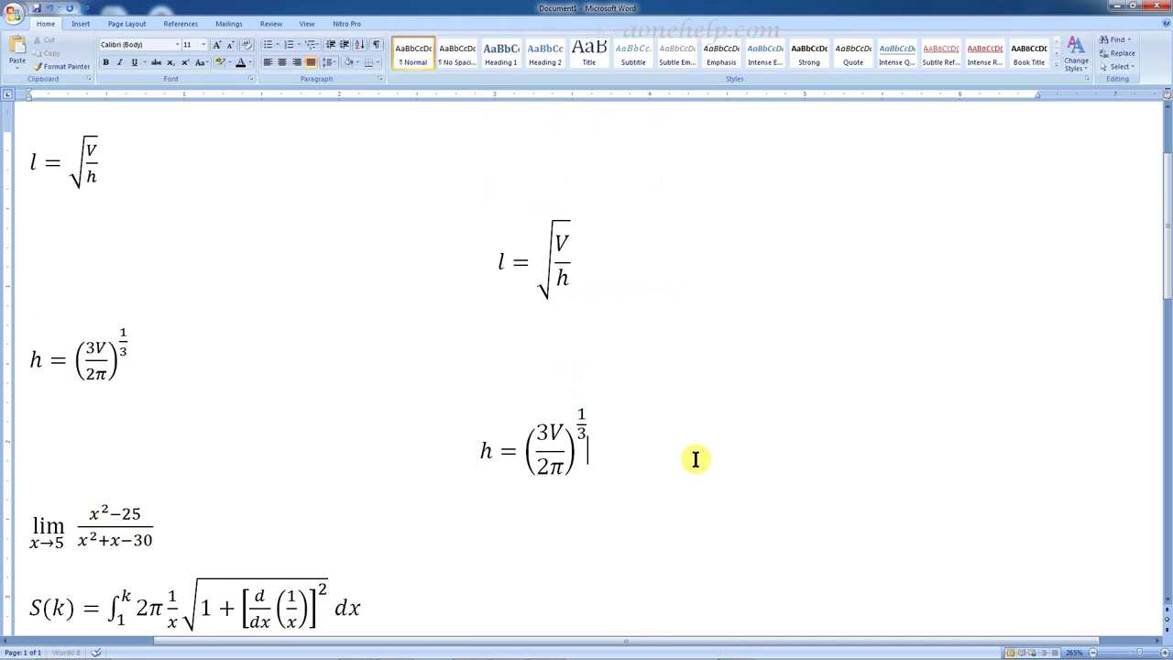
Insert a new equation on its own line below the sample limit formula, starting with an empty limit structure
scroll(695, 459, "down", 3)
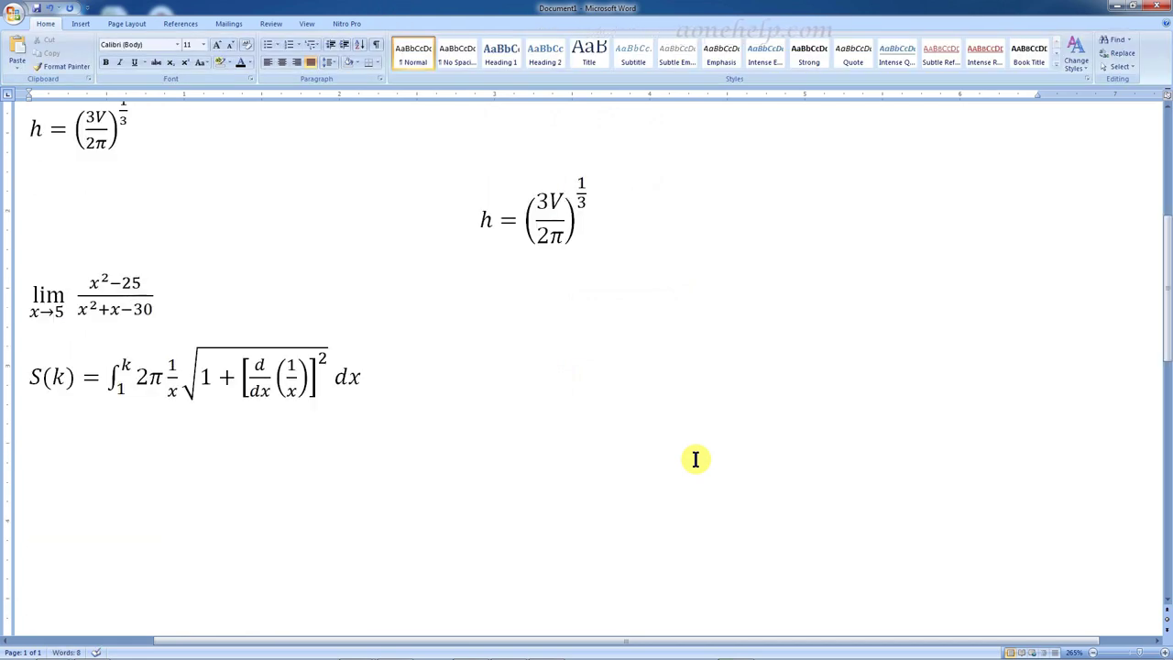
left_click(197, 302)
key("Return")
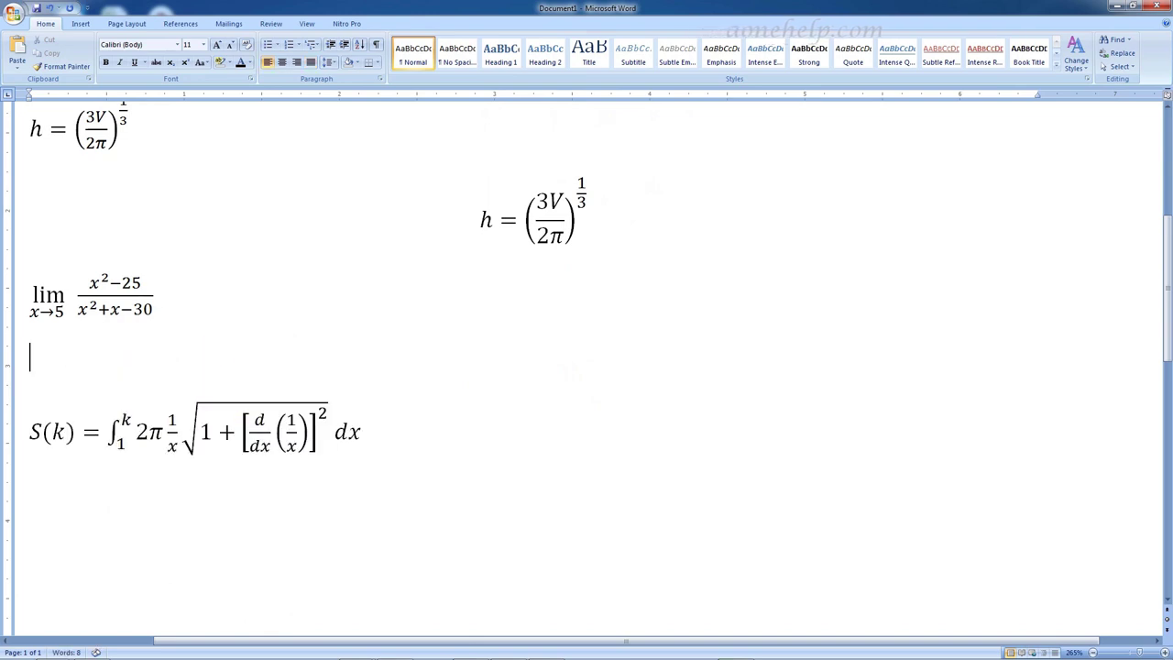
left_click(82, 26)
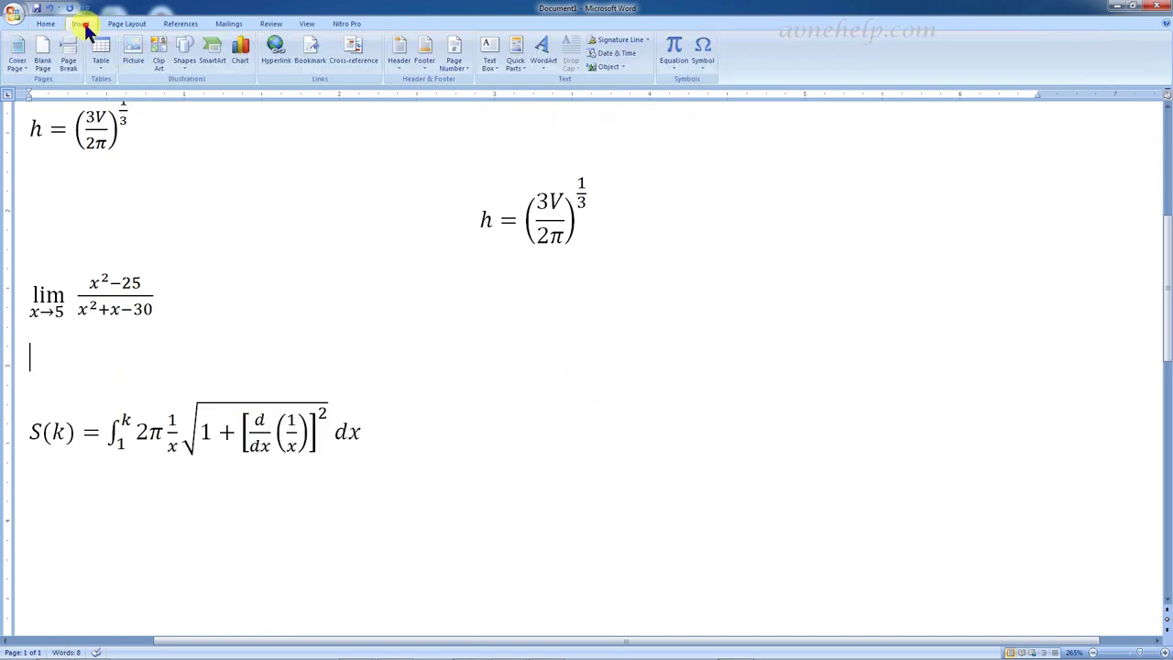
left_click(673, 47)
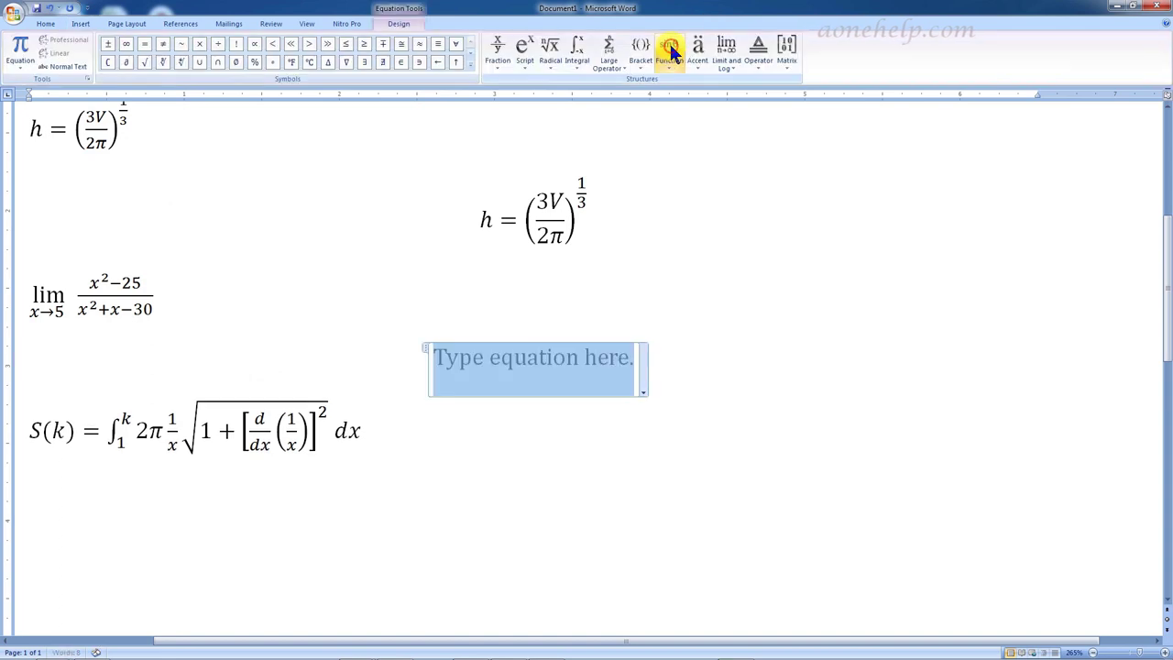
left_click(733, 72)
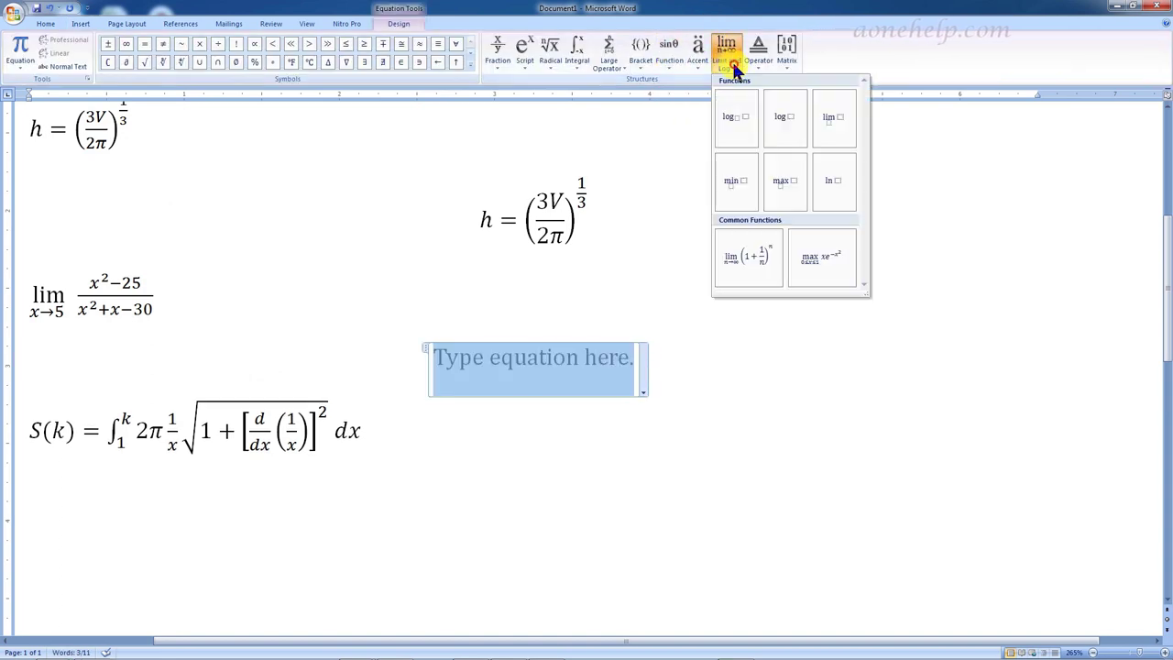
left_click(832, 126)
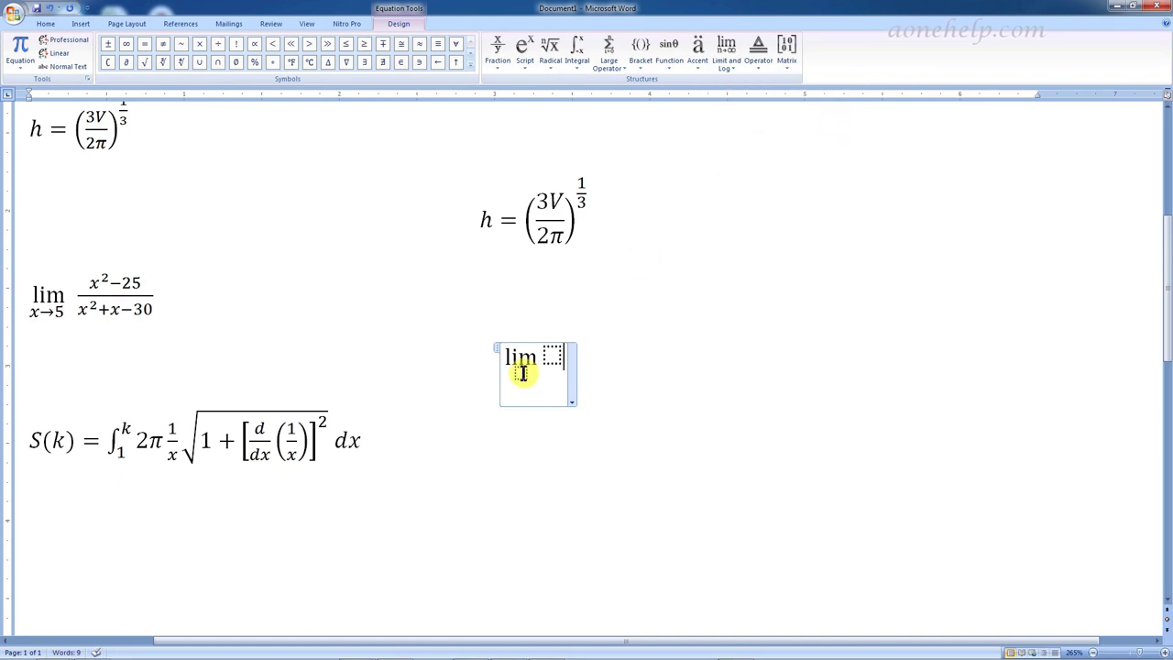
Fill in x→5 beneath the limit, using the right arrow symbol from Basic Math
type("x")
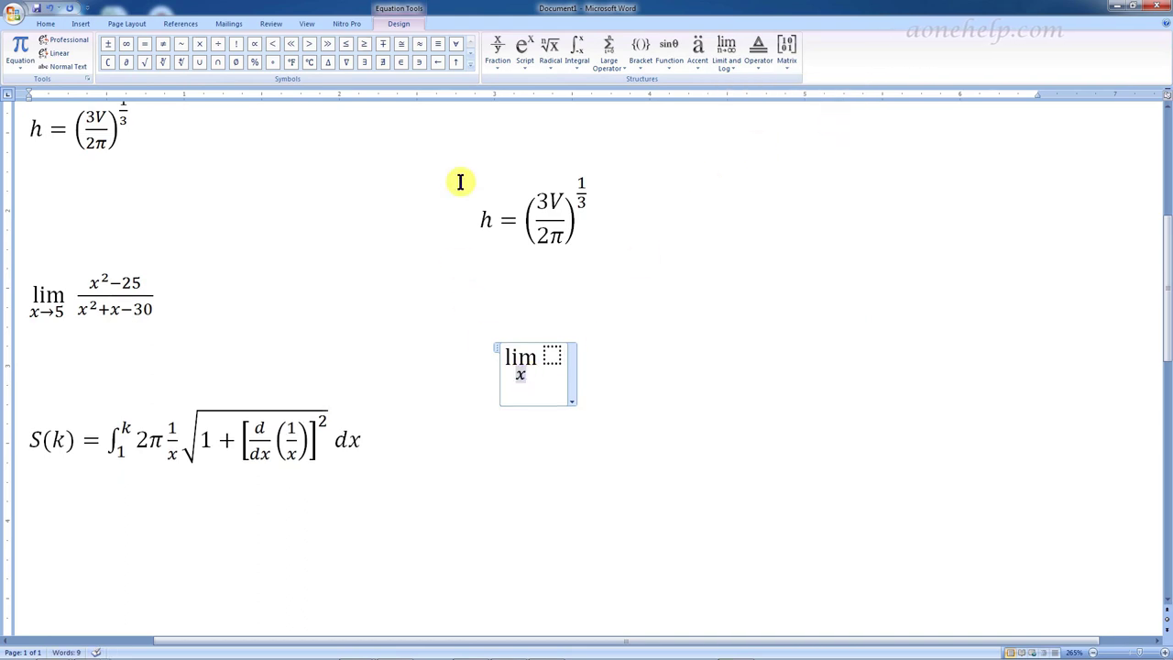
left_click(471, 71)
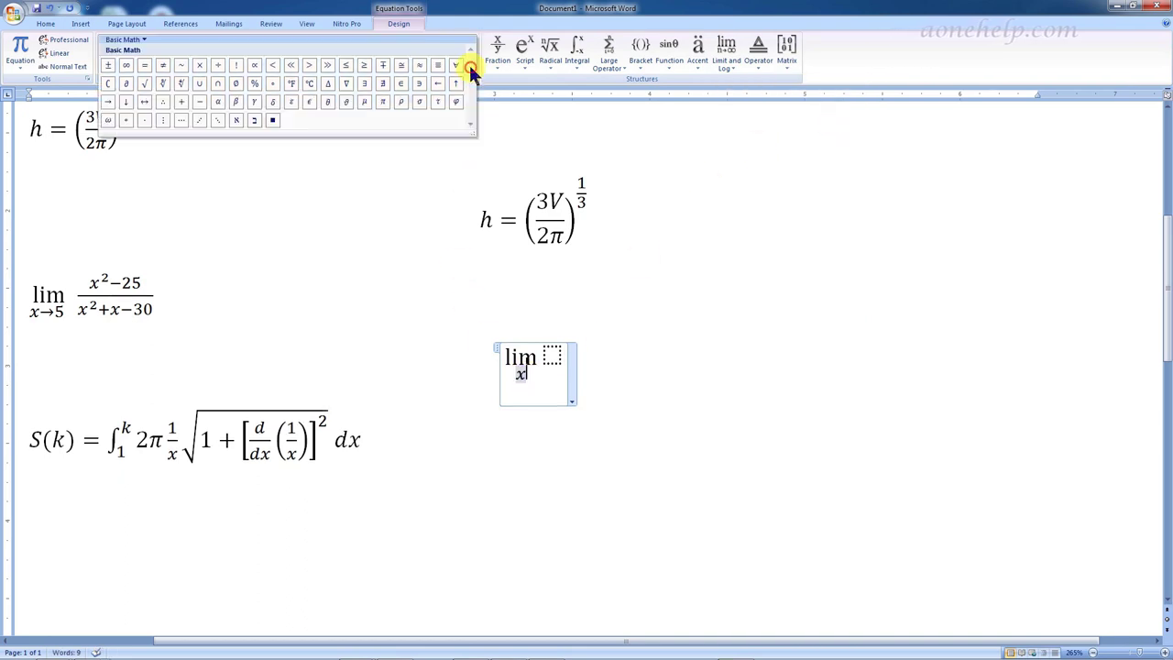
left_click(113, 101)
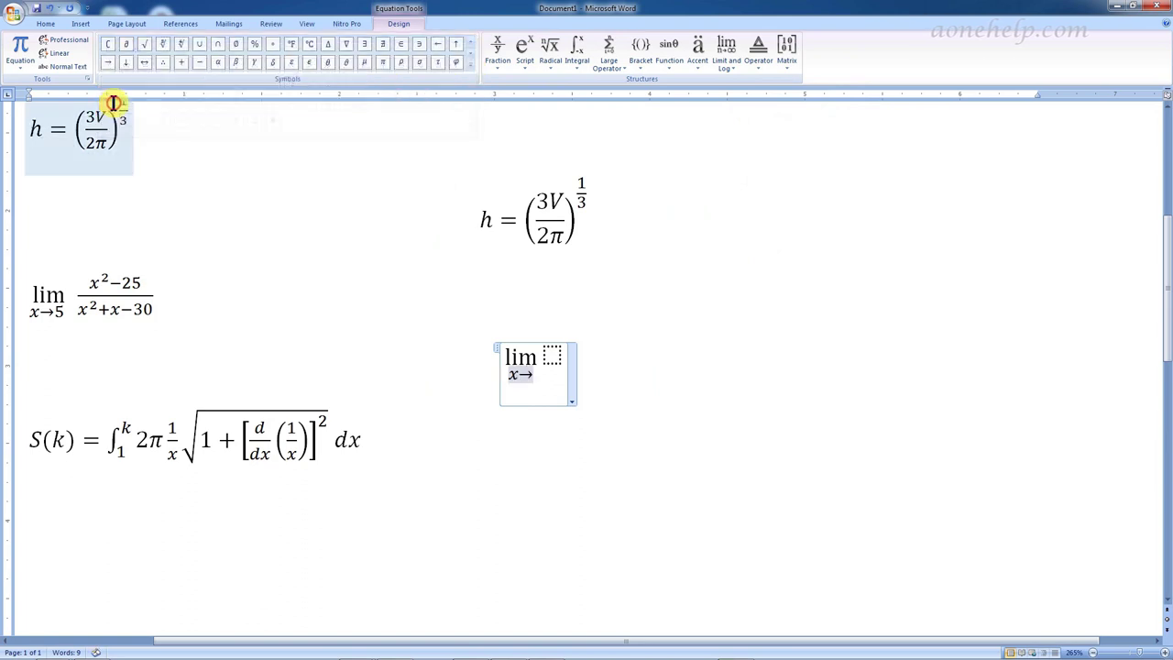
type("5")
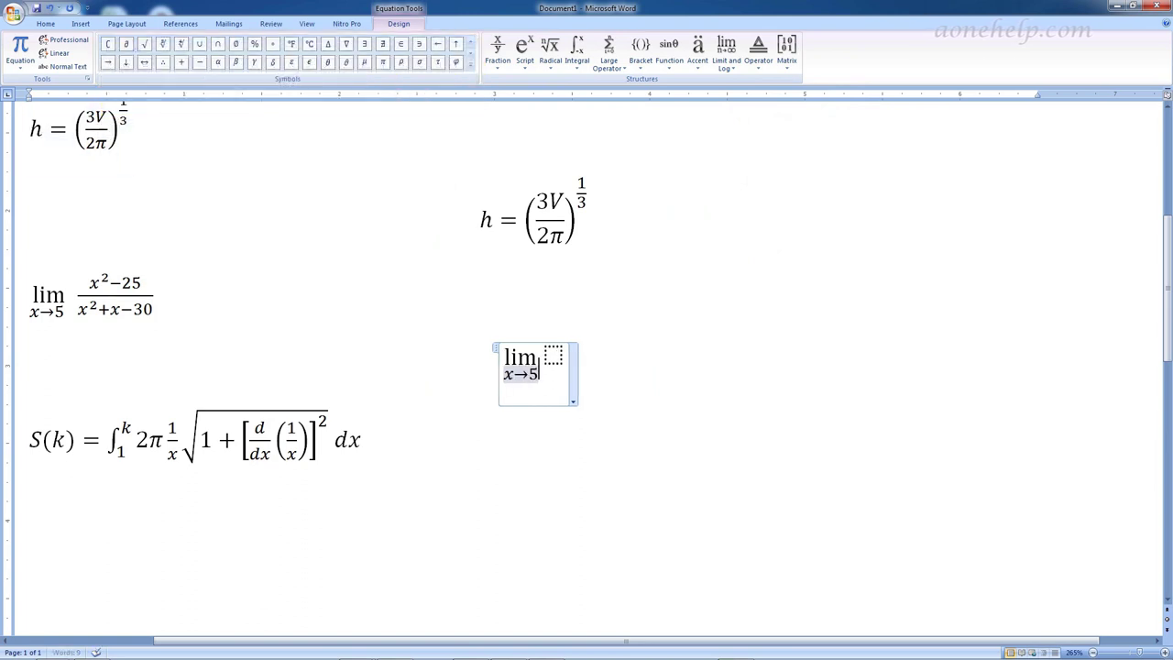
Place a stacked fraction beside the limit and enter x² − 25 as its numerator, using the ready-made x² script
left_click(554, 353)
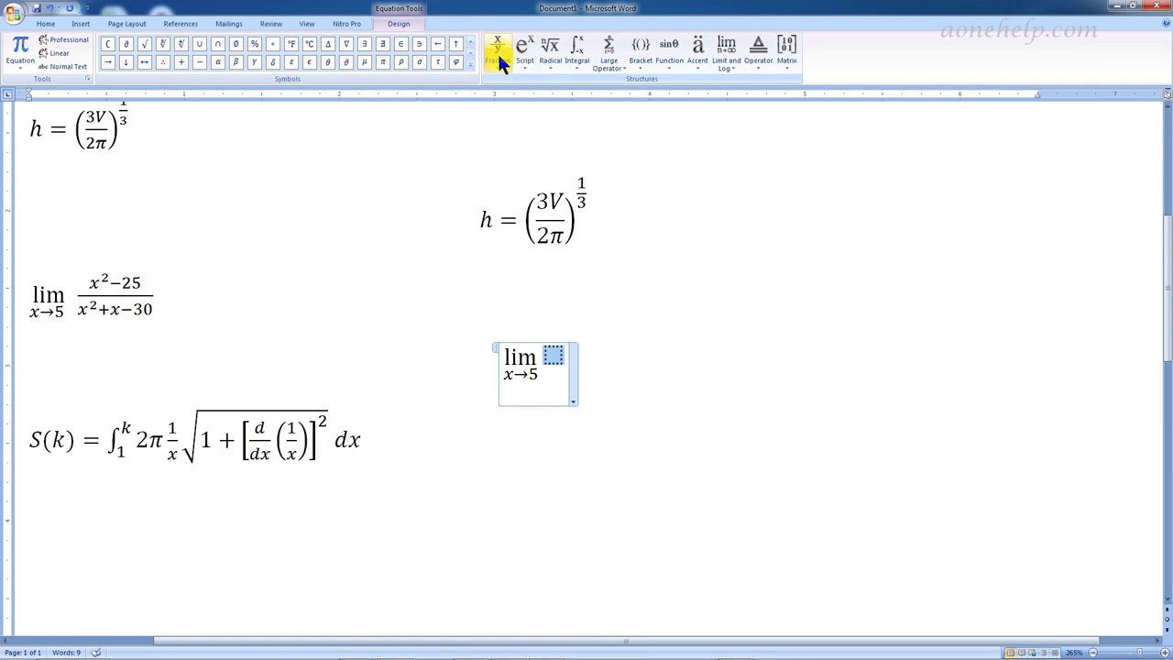
left_click(497, 51)
left_click(507, 119)
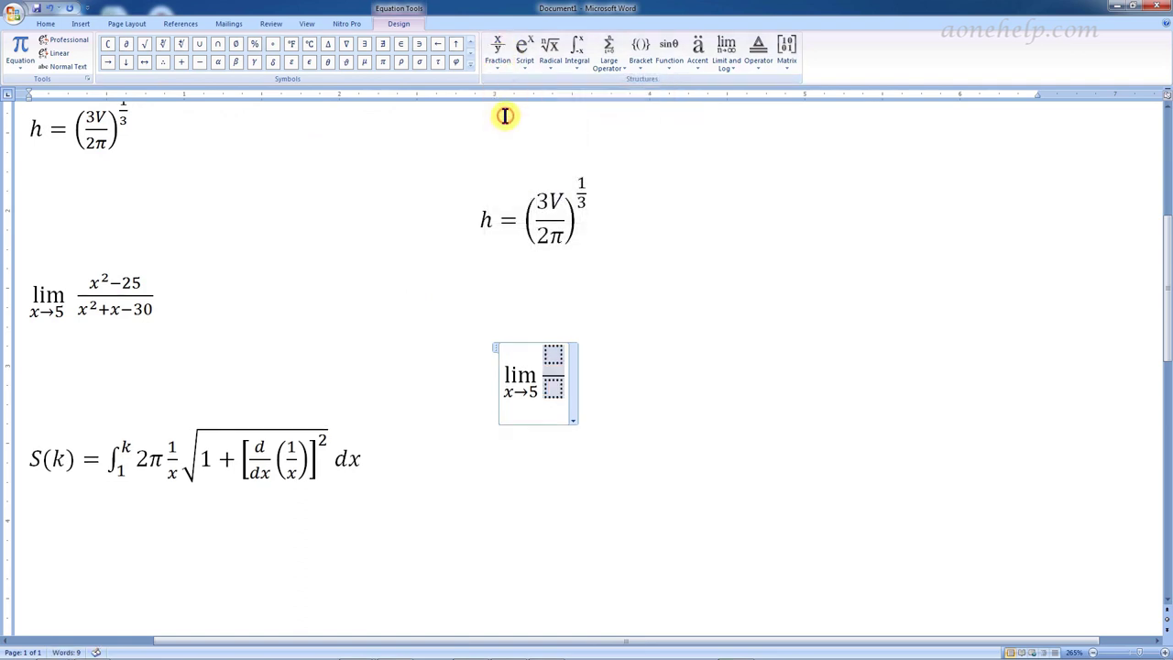
left_click(523, 57)
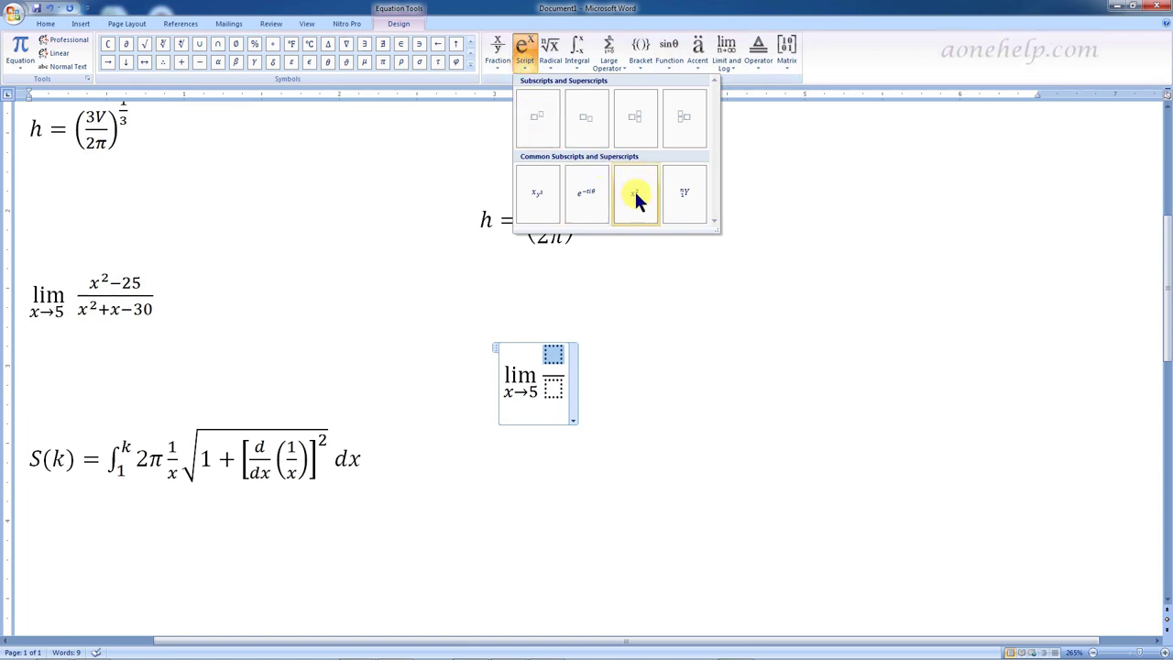
left_click(637, 197)
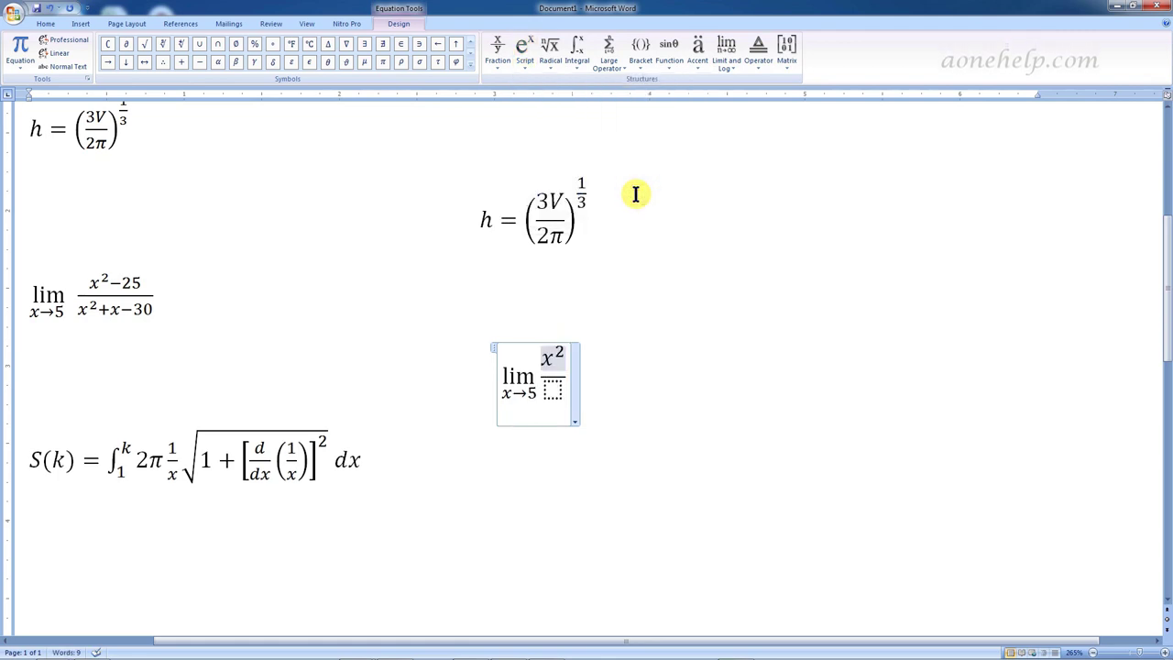
type("-25")
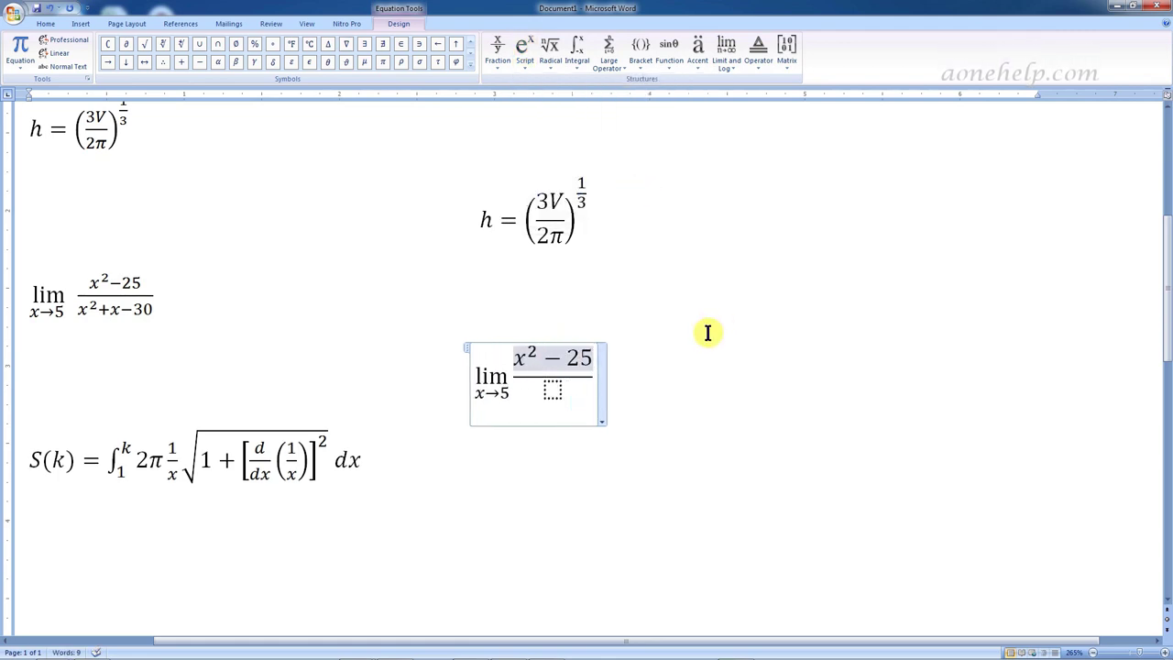
Enter x² + x − 30 as the denominator of the limit's fraction, using the ready-made x² script
left_click(554, 390)
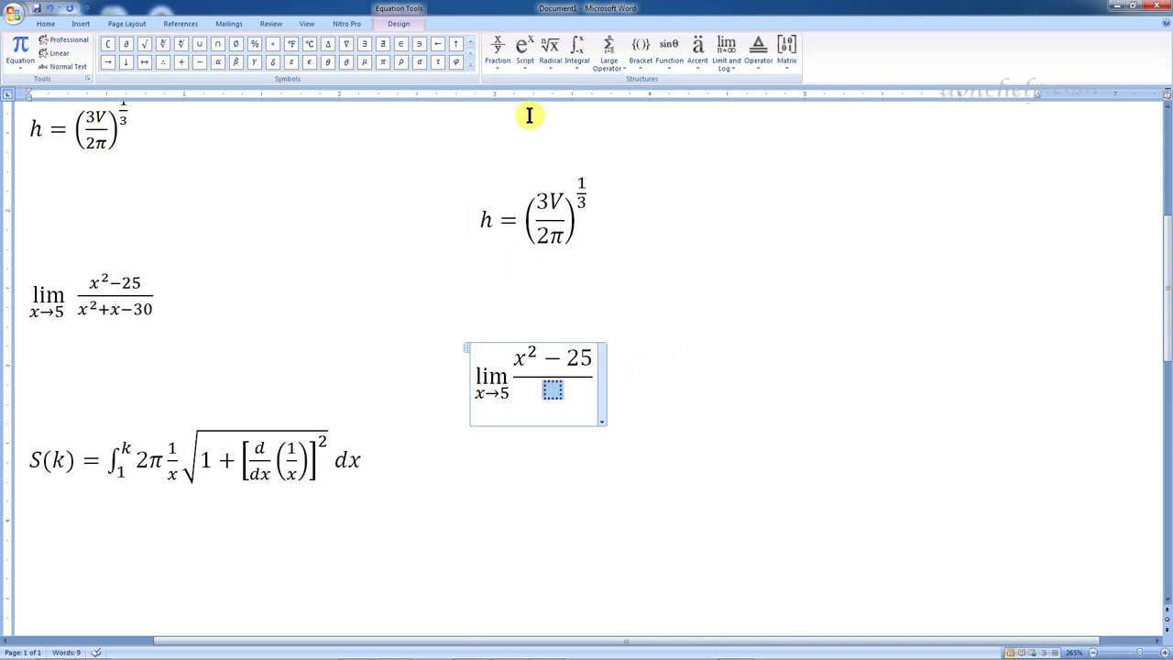
left_click(527, 57)
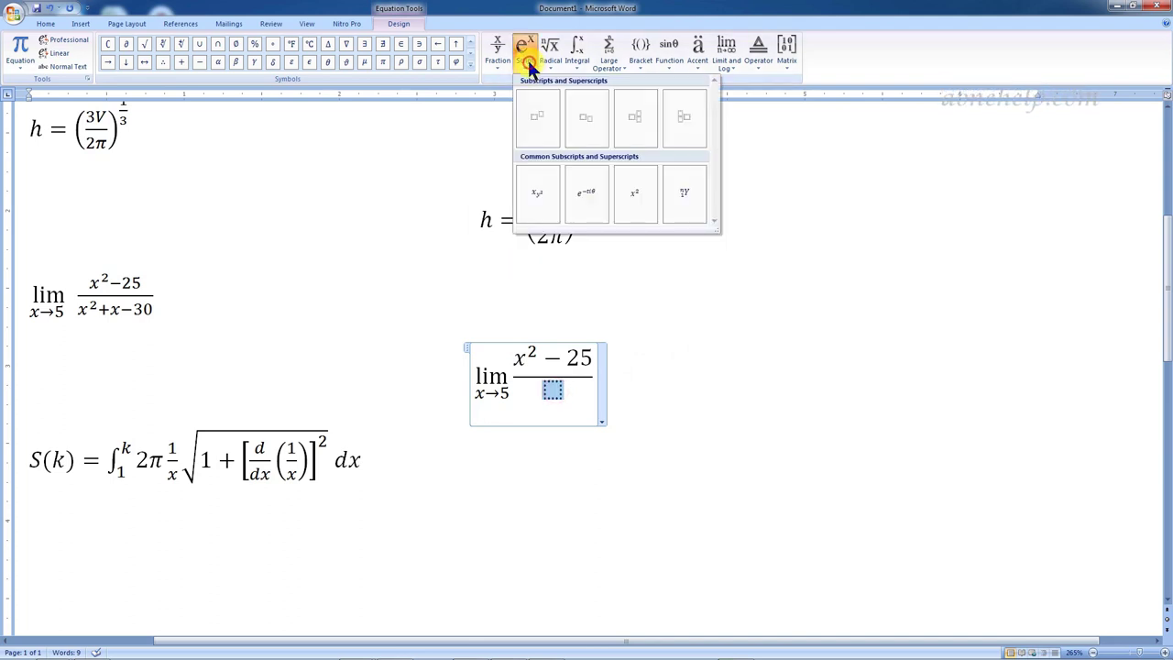
left_click(657, 195)
type("+")
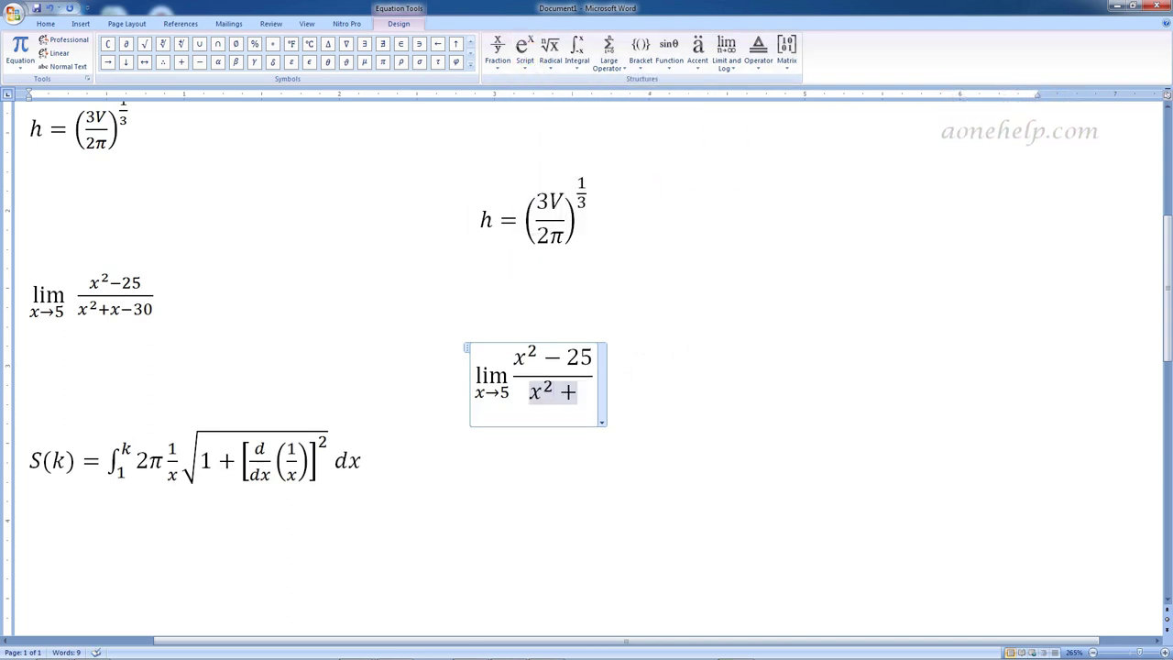
type("x-30")
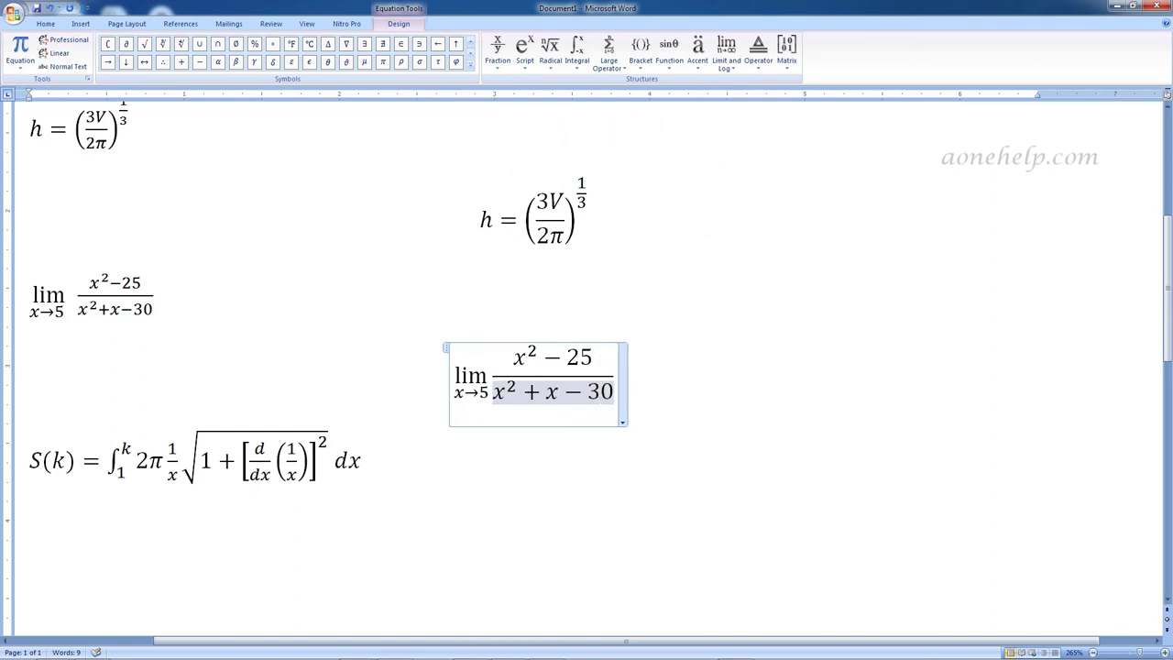
Add a space between the limit and its fraction, then leave the equation
left_click(490, 375)
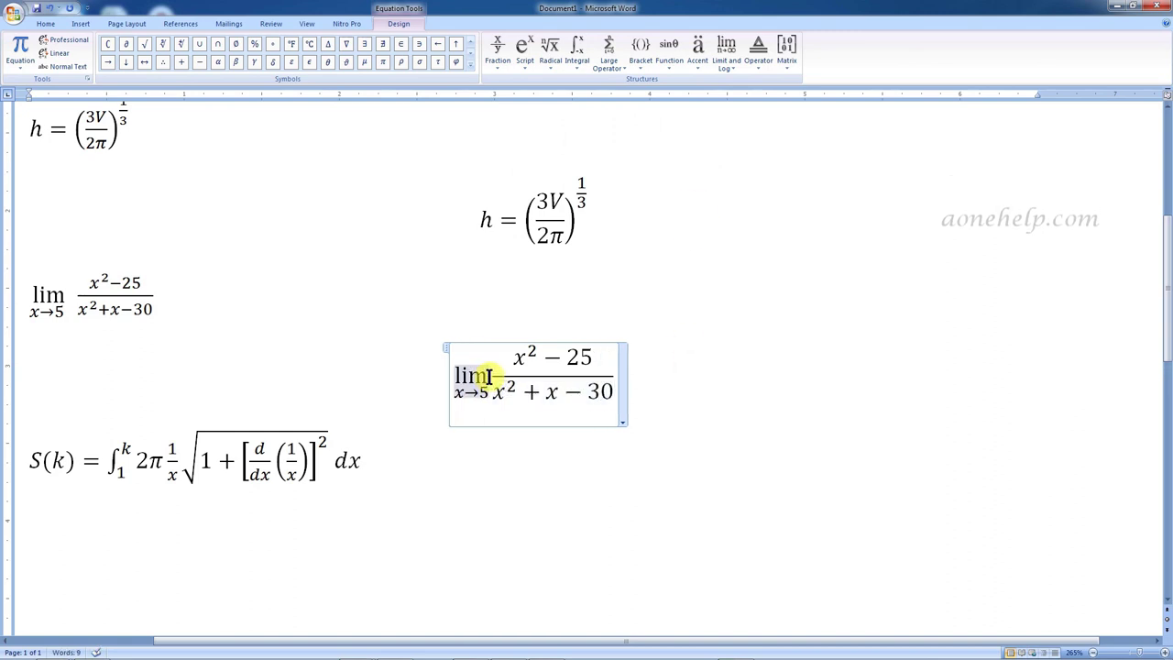
key("space")
left_click(734, 433)
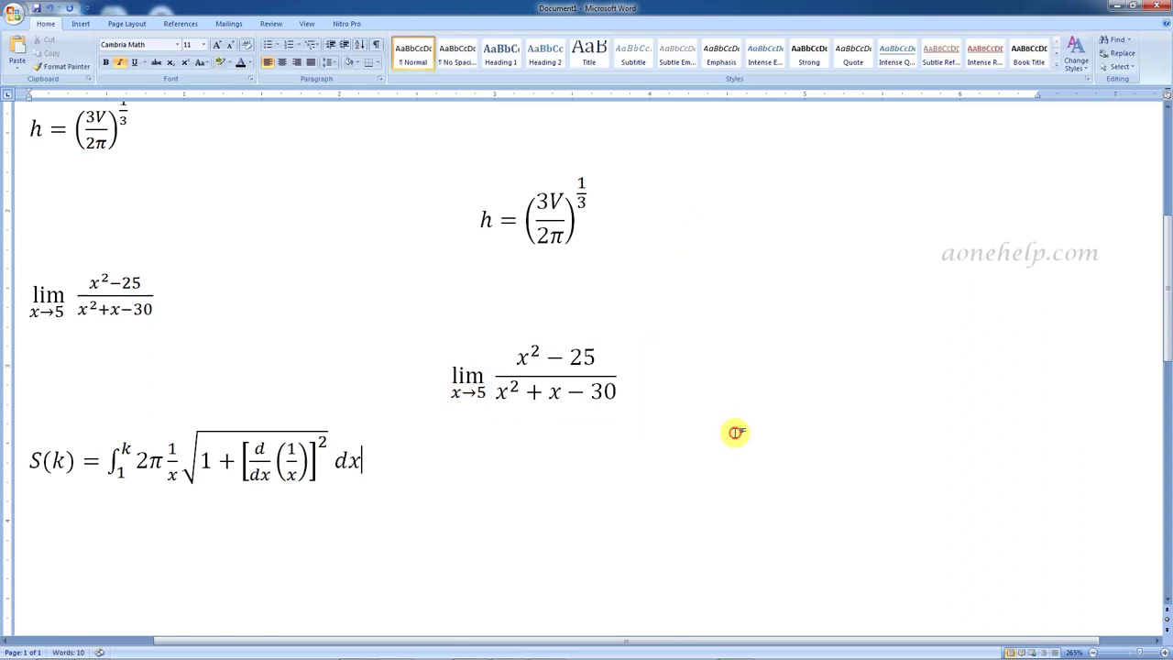
Insert a new equation below the sample integral formula and begin it with S(k) =
scroll(734, 433, "down", 3)
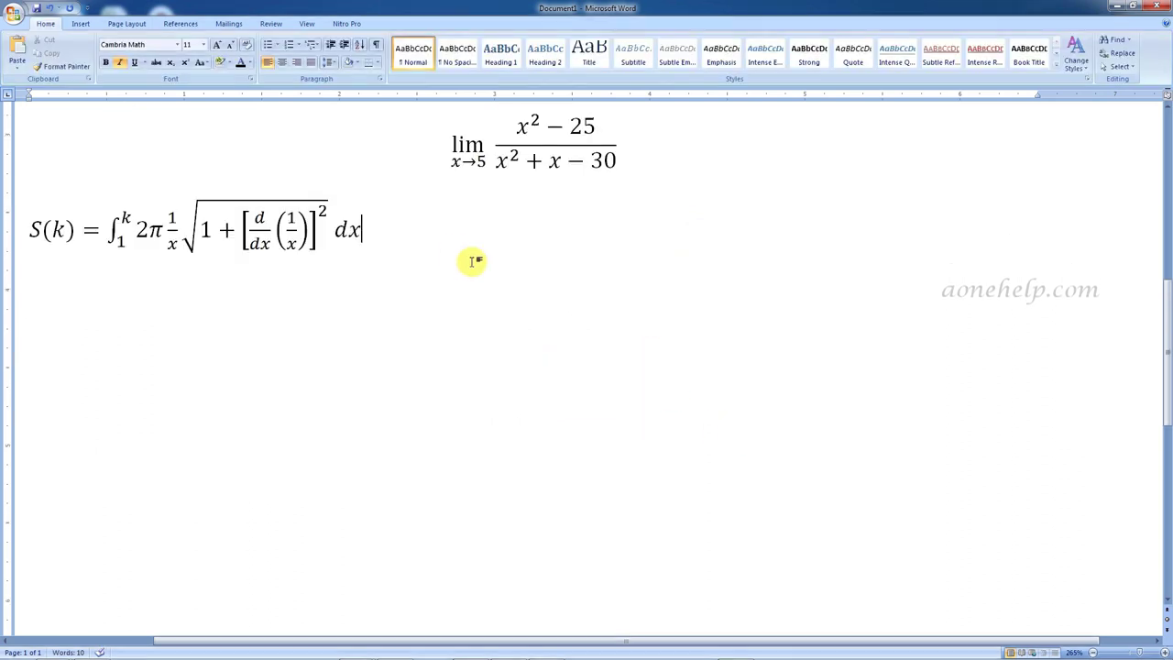
left_click(78, 25)
left_click(673, 46)
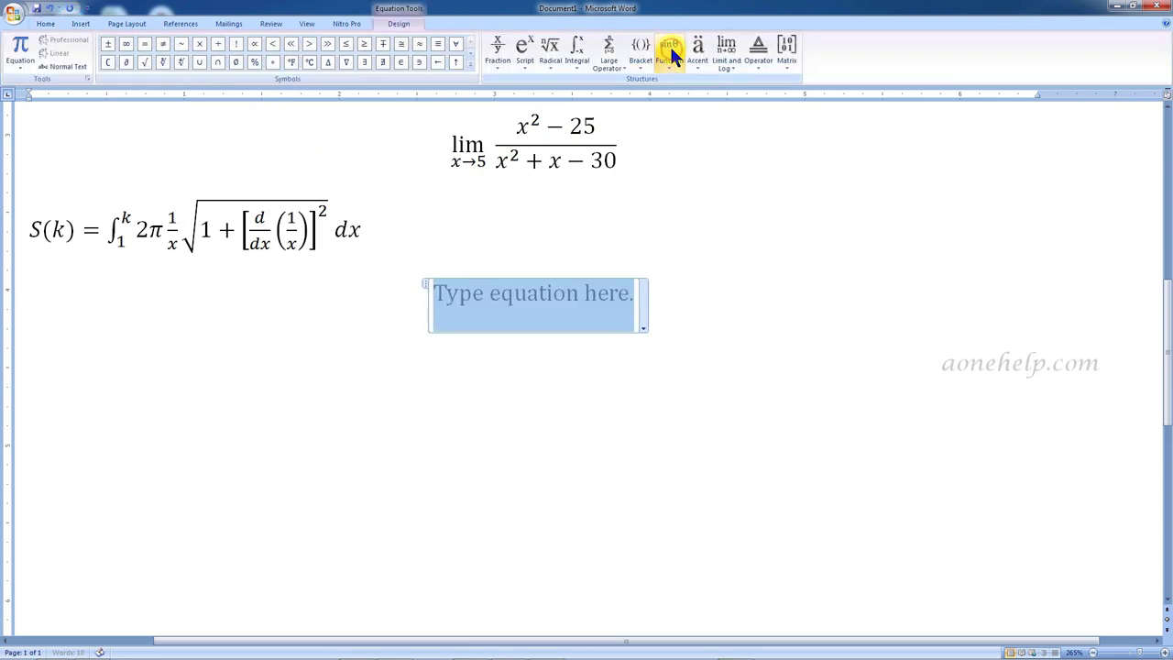
type("S(")
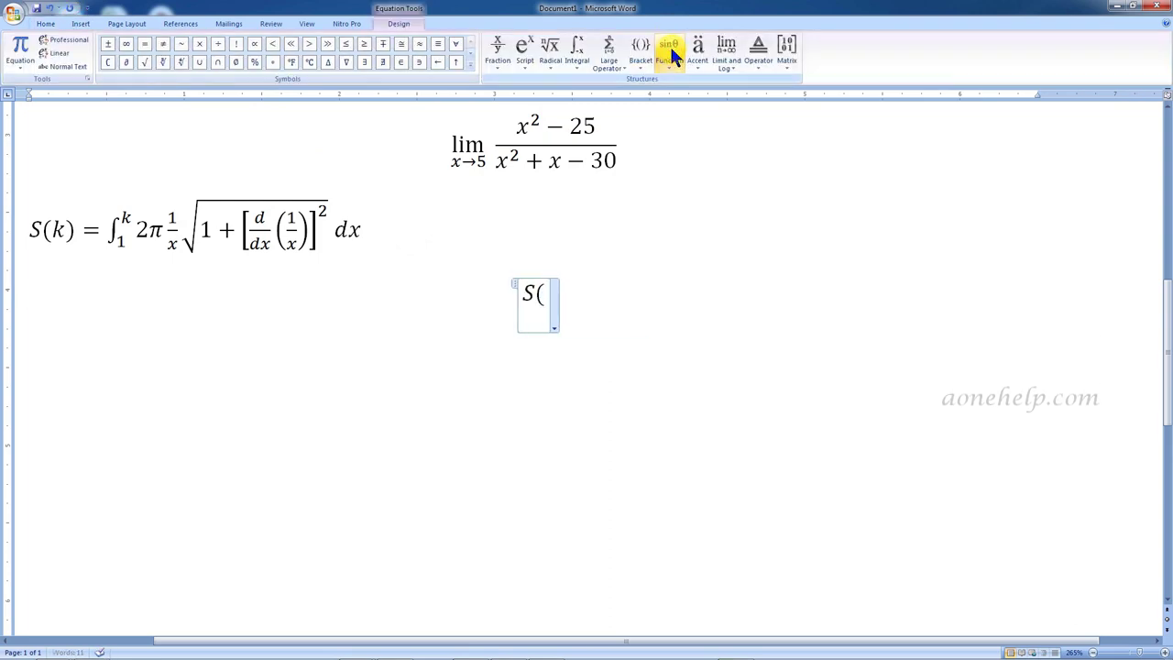
type("k) =")
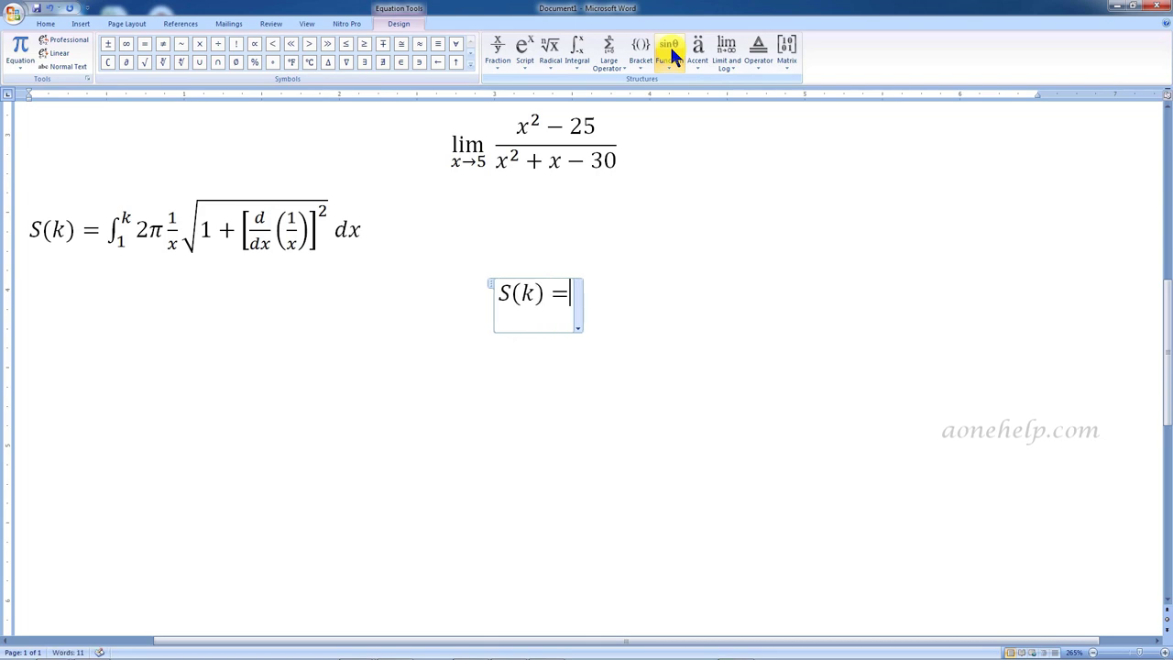
Add a single integral with side limits after the equals sign, with lower limit 1 and upper limit k
left_click(585, 55)
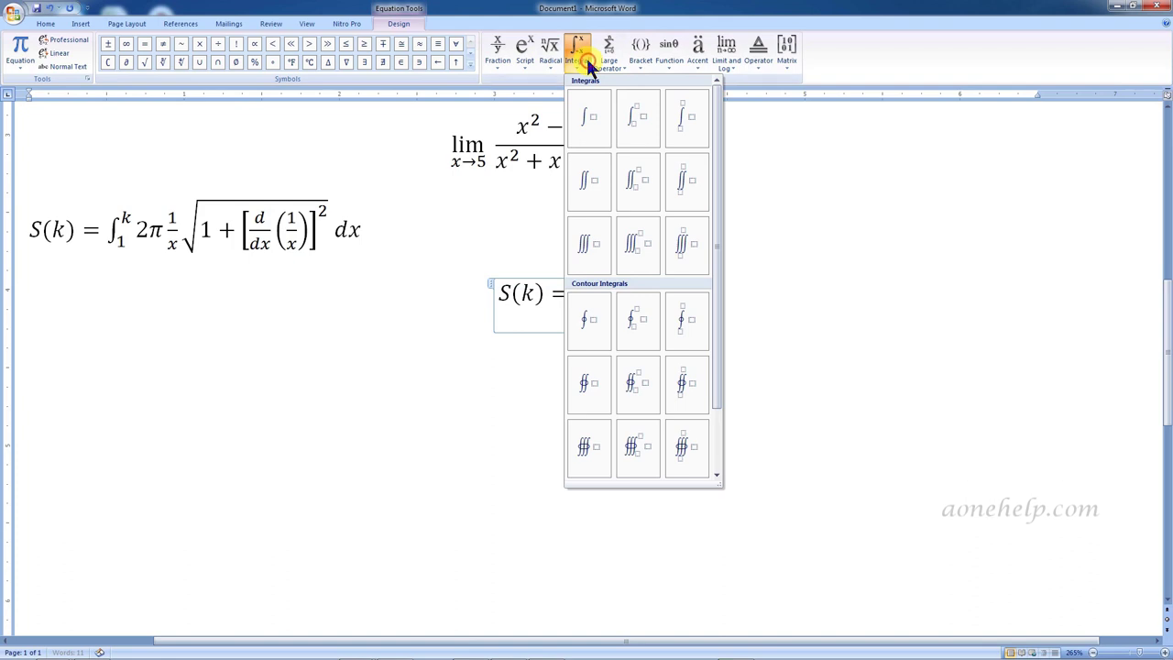
left_click(638, 128)
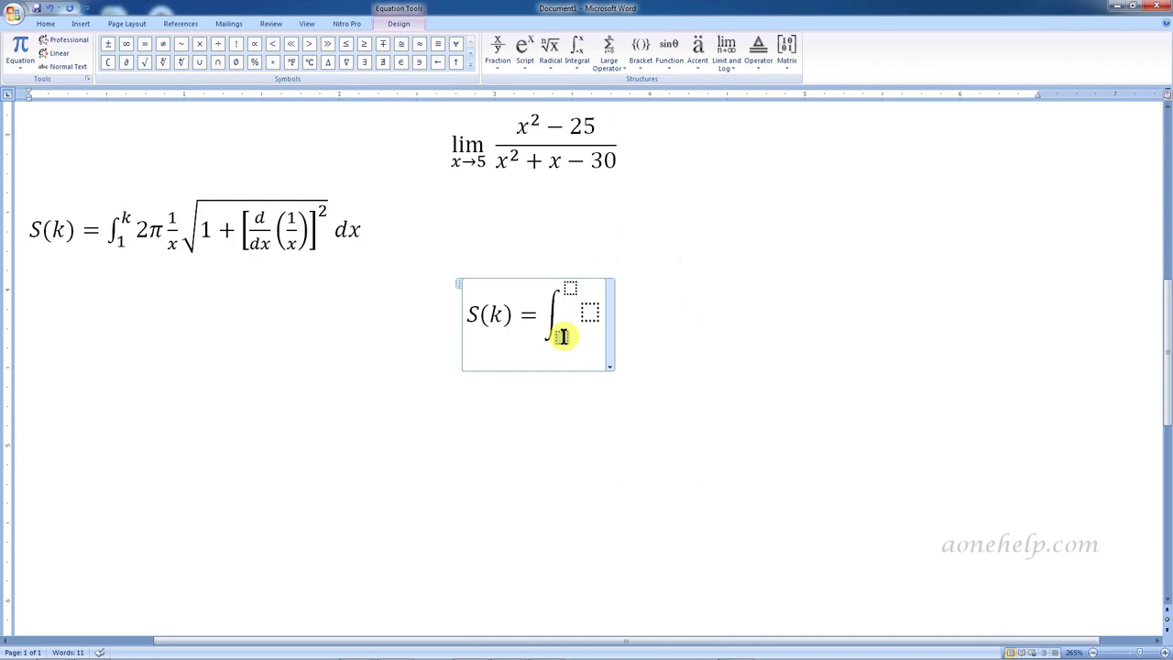
left_click(562, 336)
type("1")
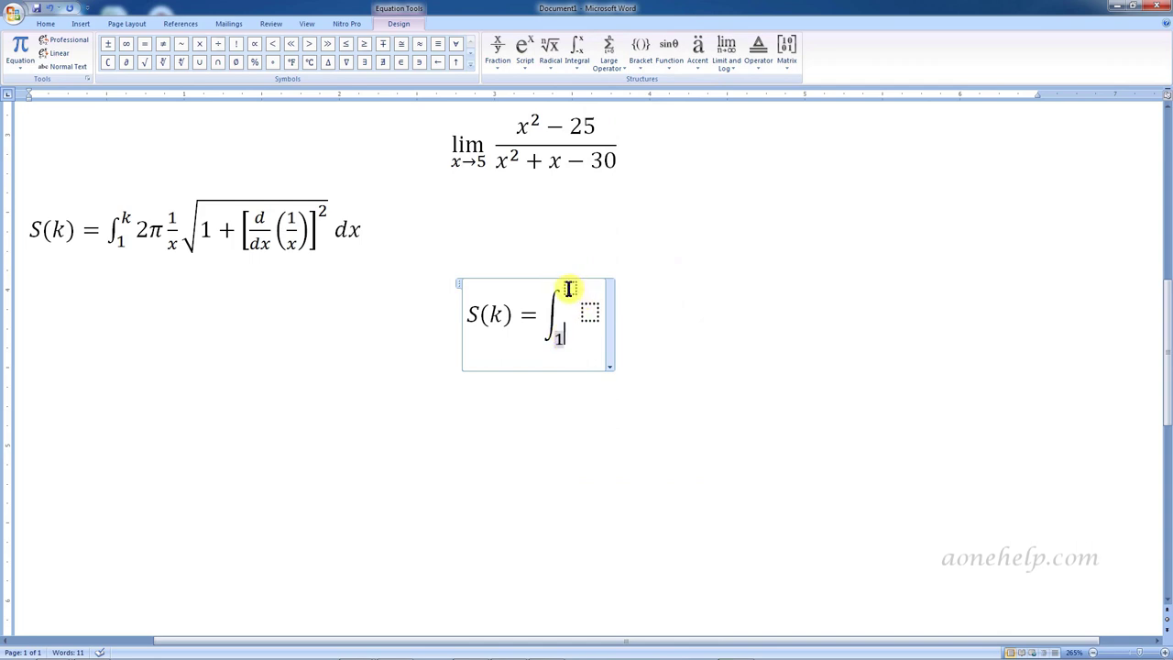
left_click(569, 288)
type("k")
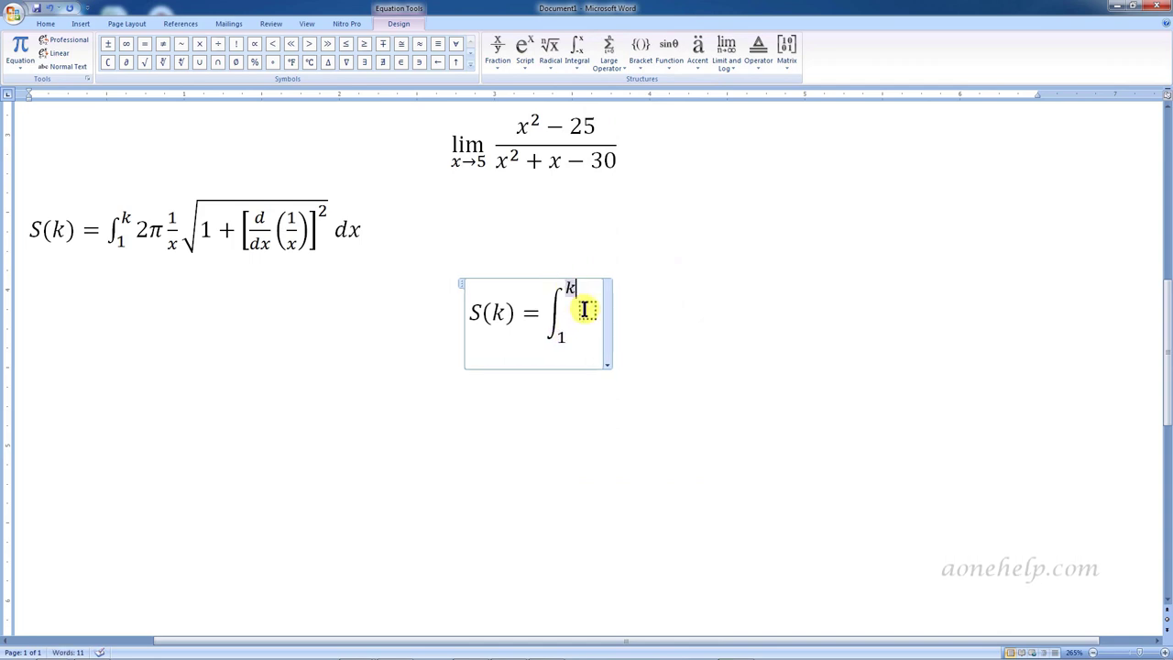
Enter 2π in the integrand placeholder, taking π from the Basic Math symbols
left_click(584, 310)
type("2")
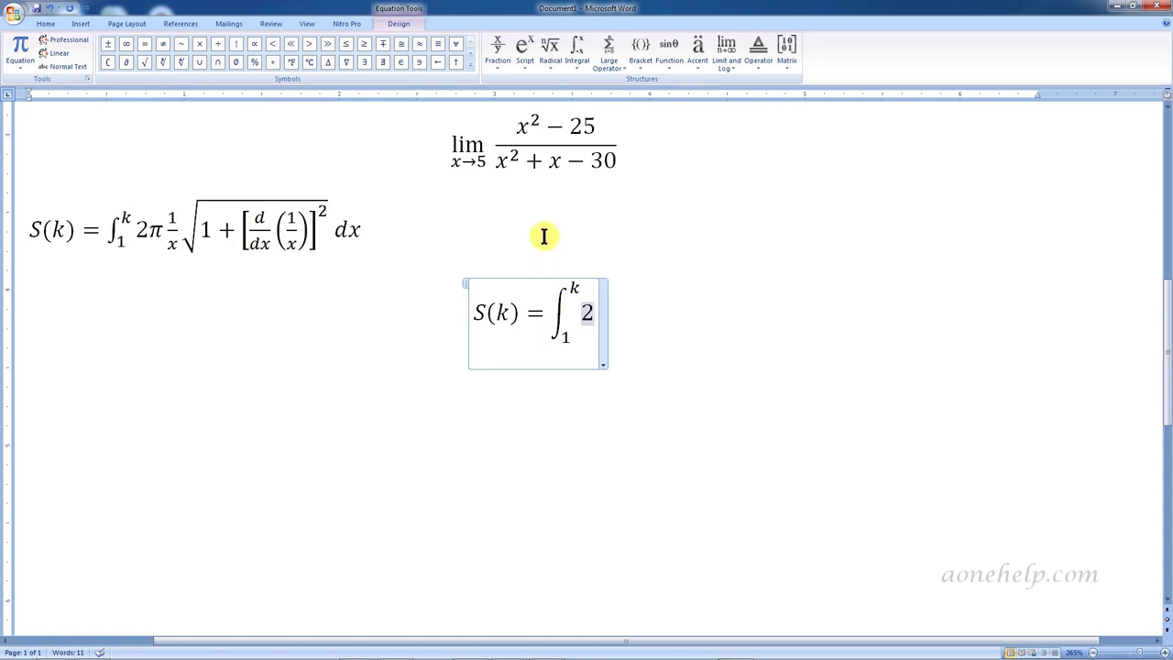
left_click(469, 65)
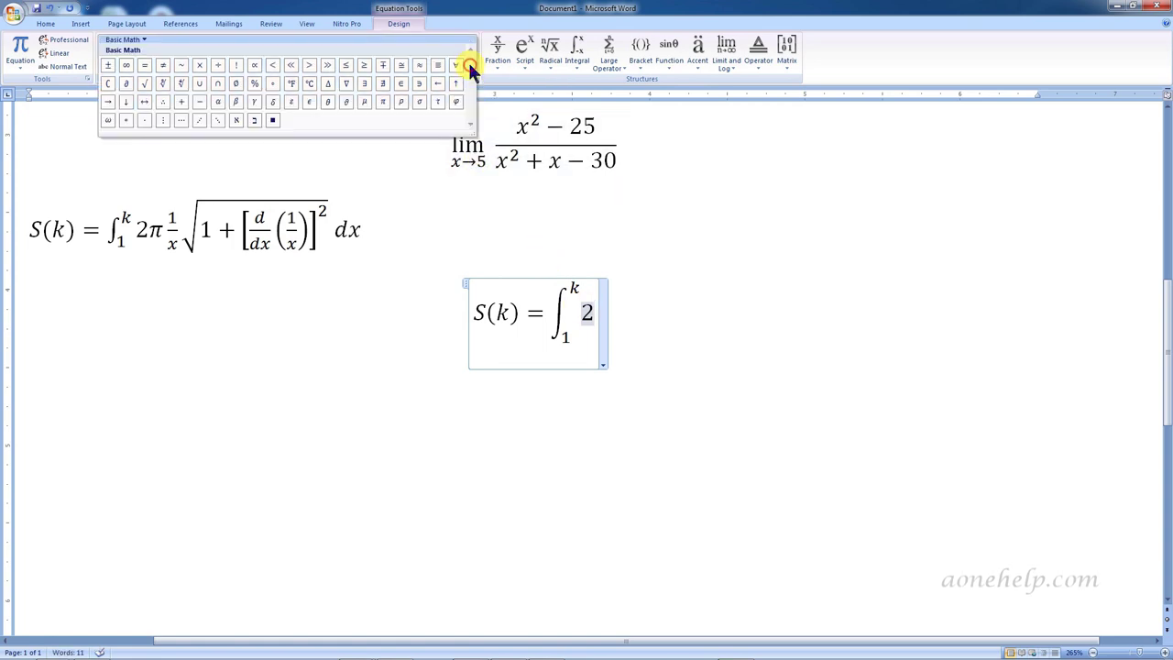
left_click(385, 101)
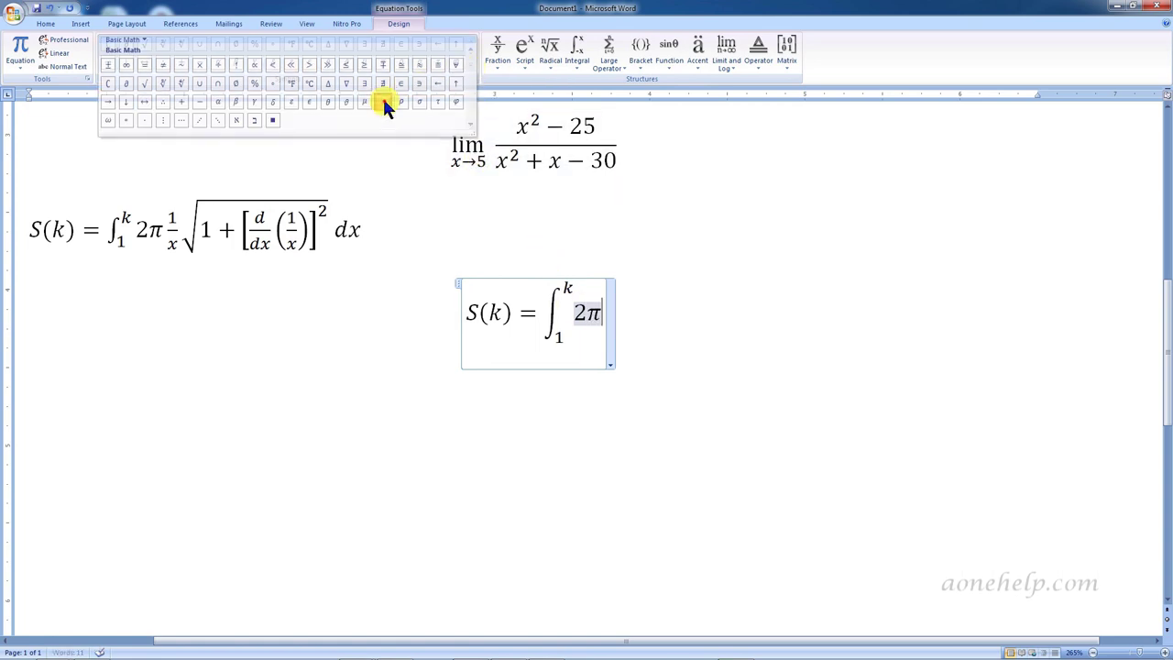
Add a stacked fraction after 2π with 1 as numerator and x as denominator
left_click(498, 51)
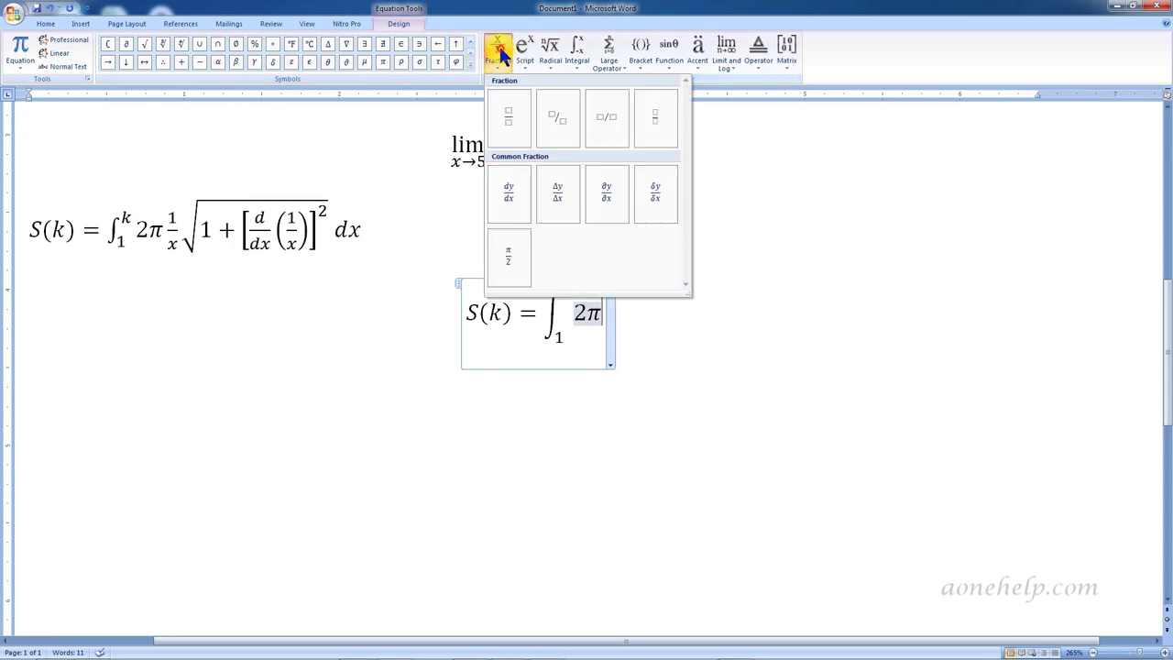
left_click(507, 116)
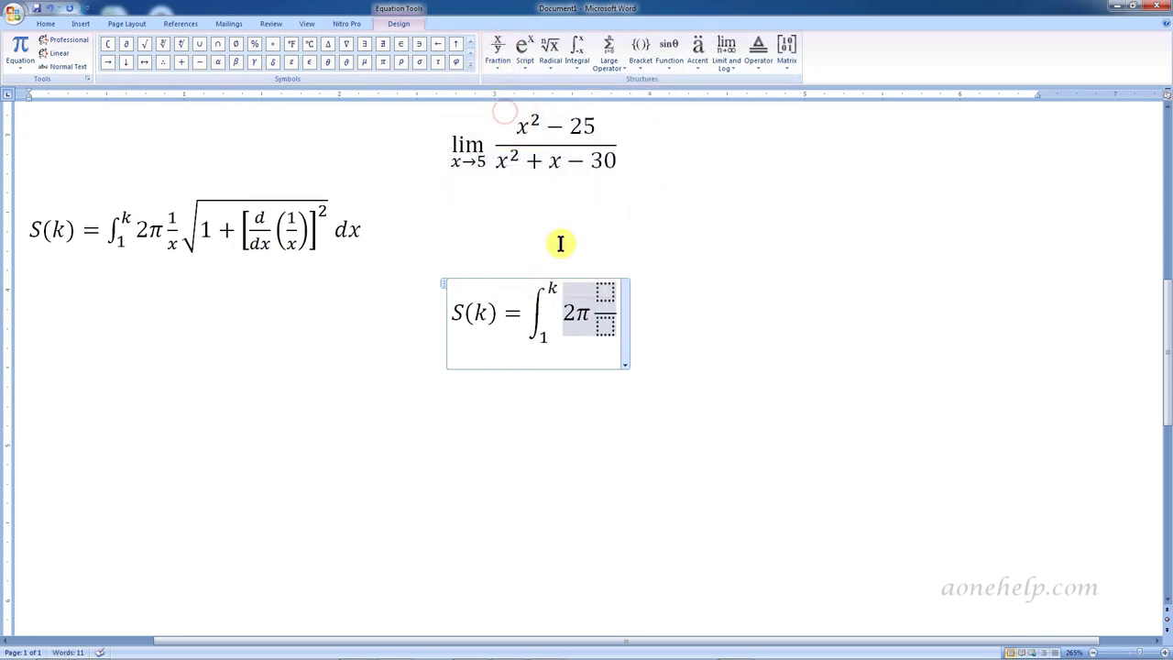
left_click(605, 291)
type("1")
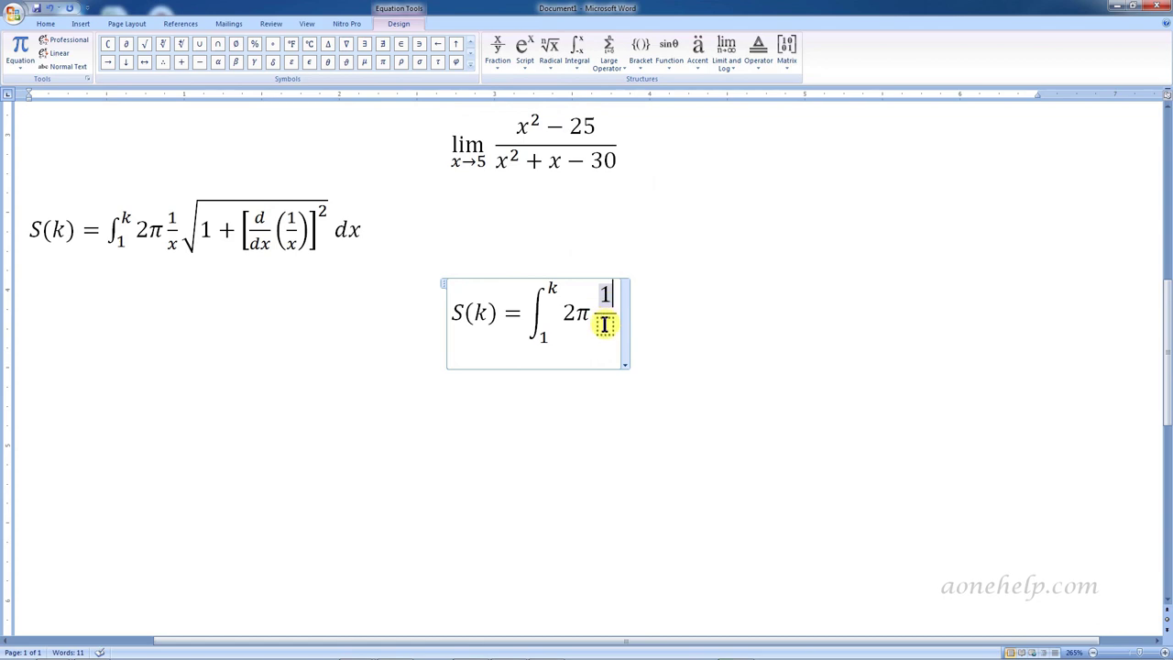
left_click(606, 327)
type("x")
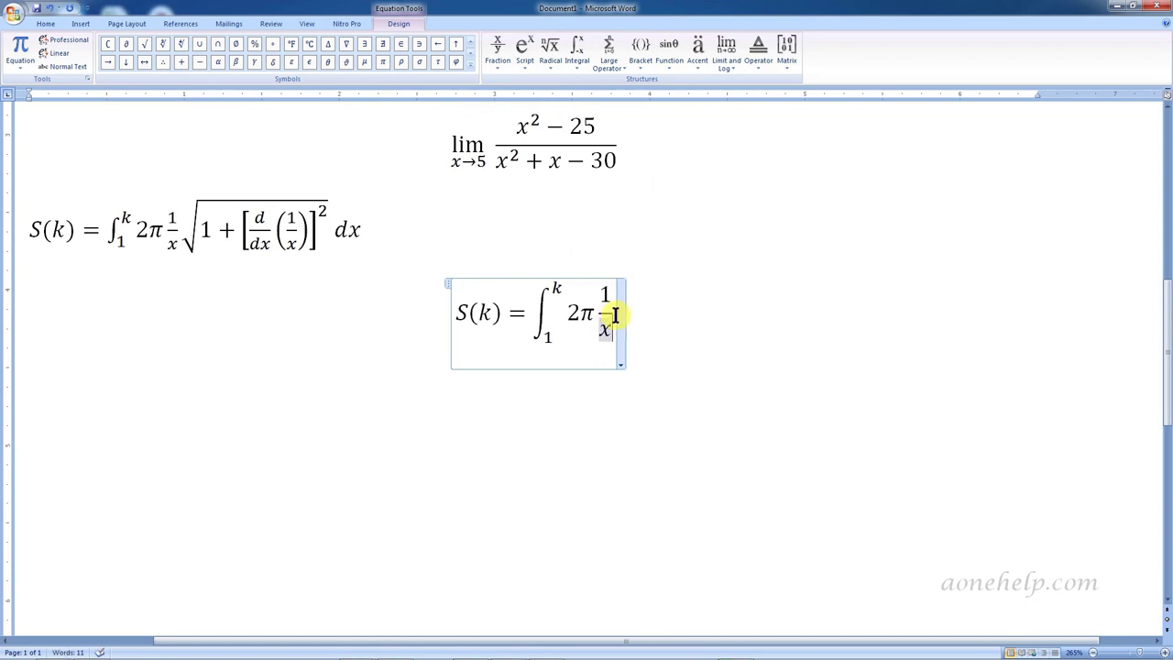
Add a square root after the 1/x fraction and enter 1+ under it
left_click(552, 55)
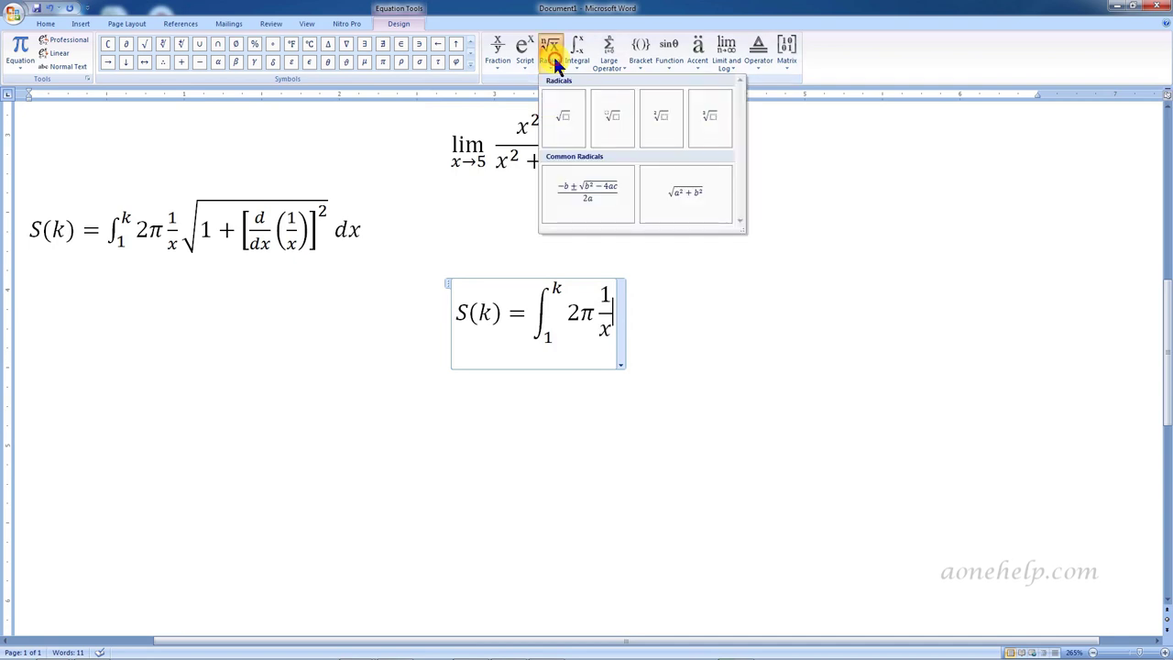
left_click(564, 119)
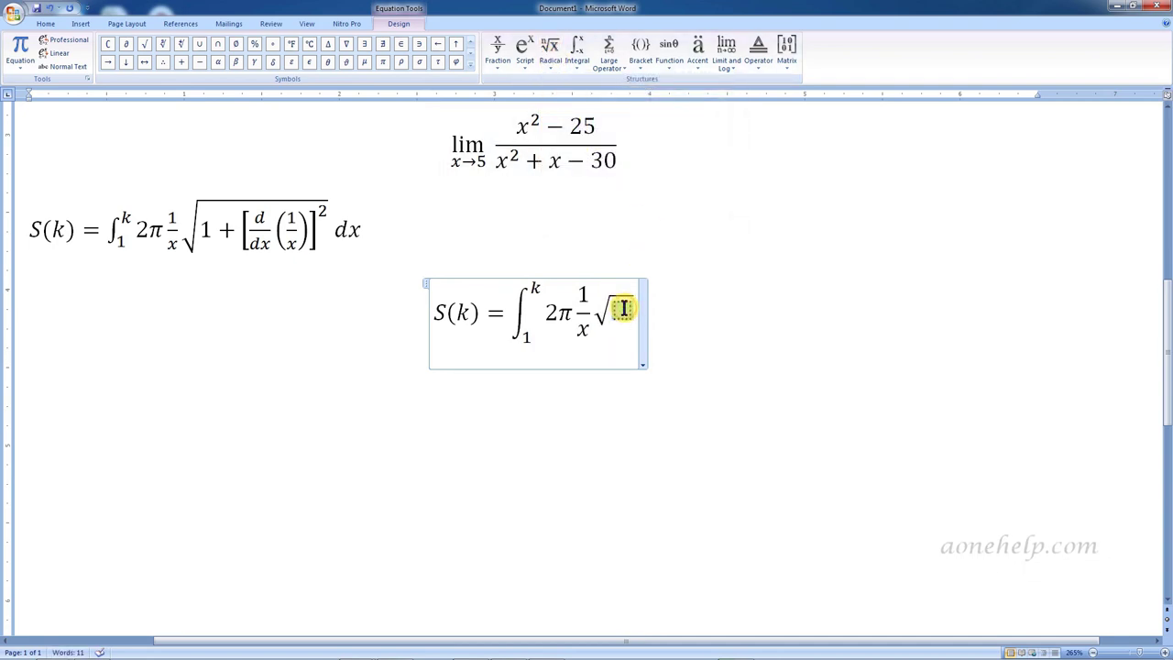
type("1+")
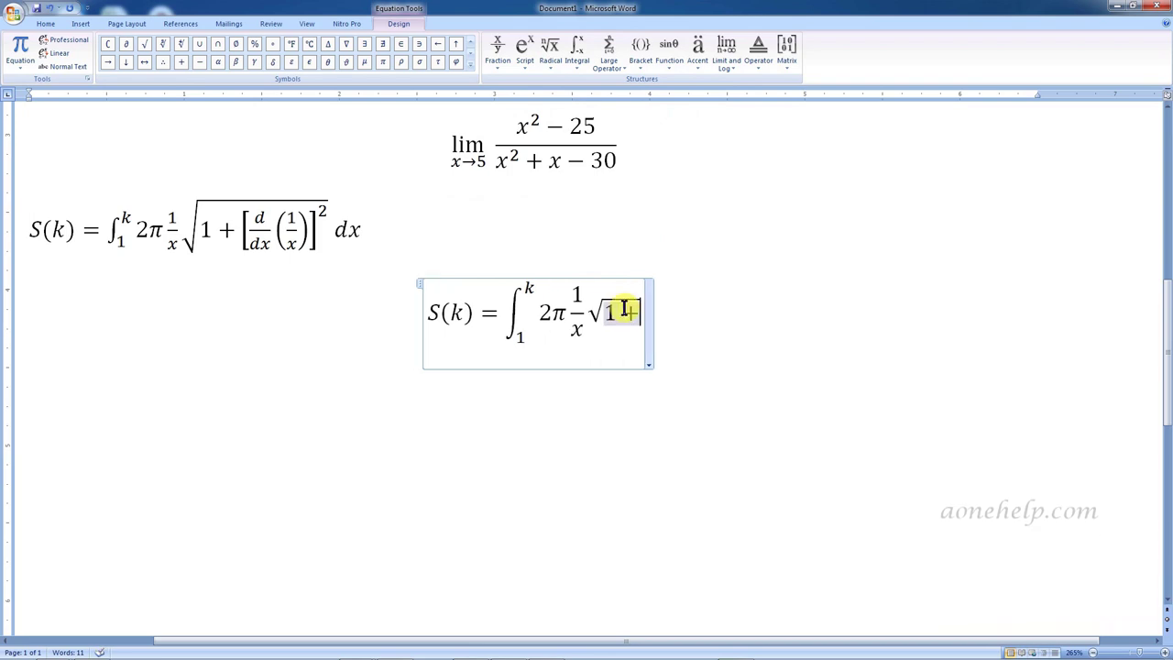
Add a superscript structure after 1+ under the root and put square brackets in its base
left_click(526, 53)
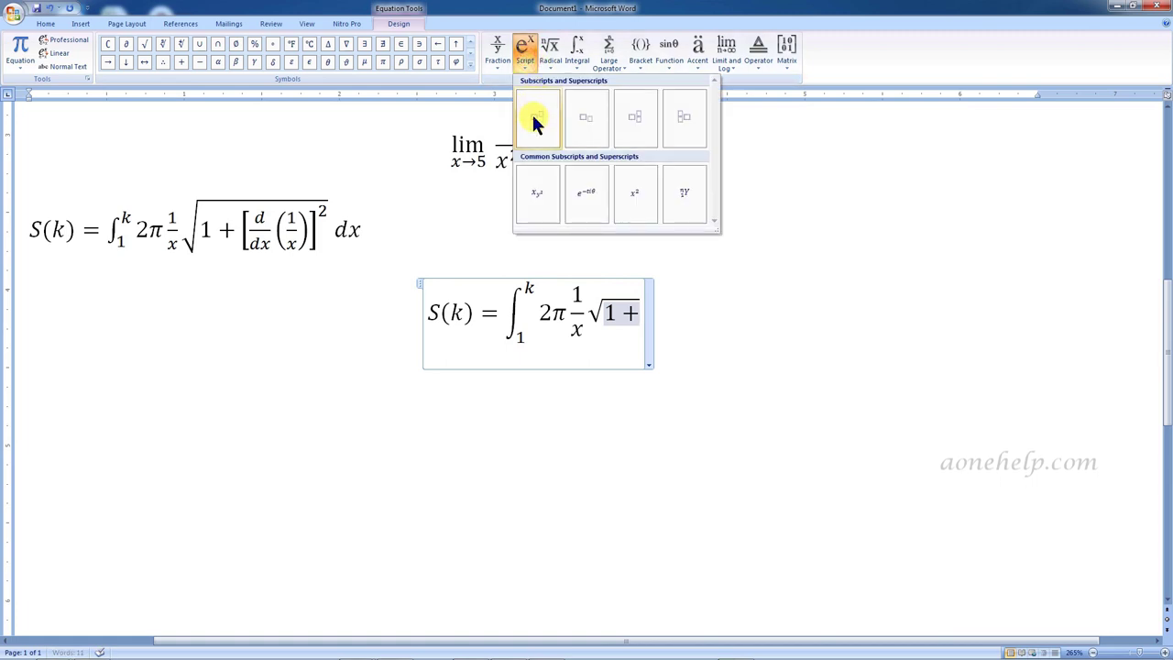
left_click(535, 119)
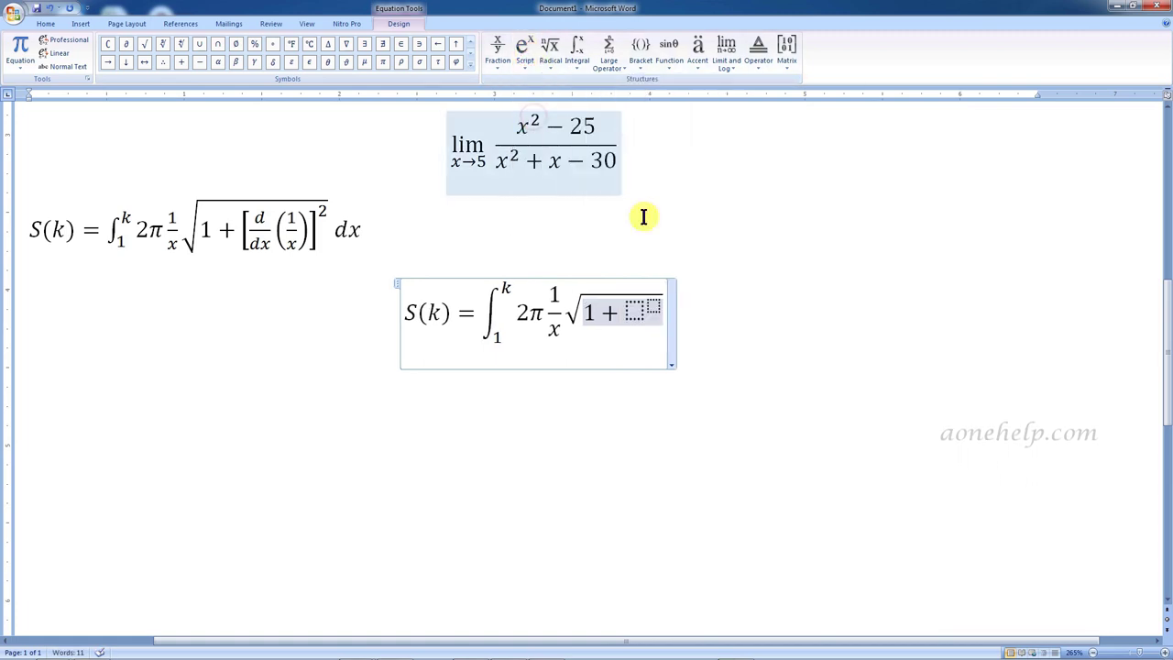
left_click(634, 313)
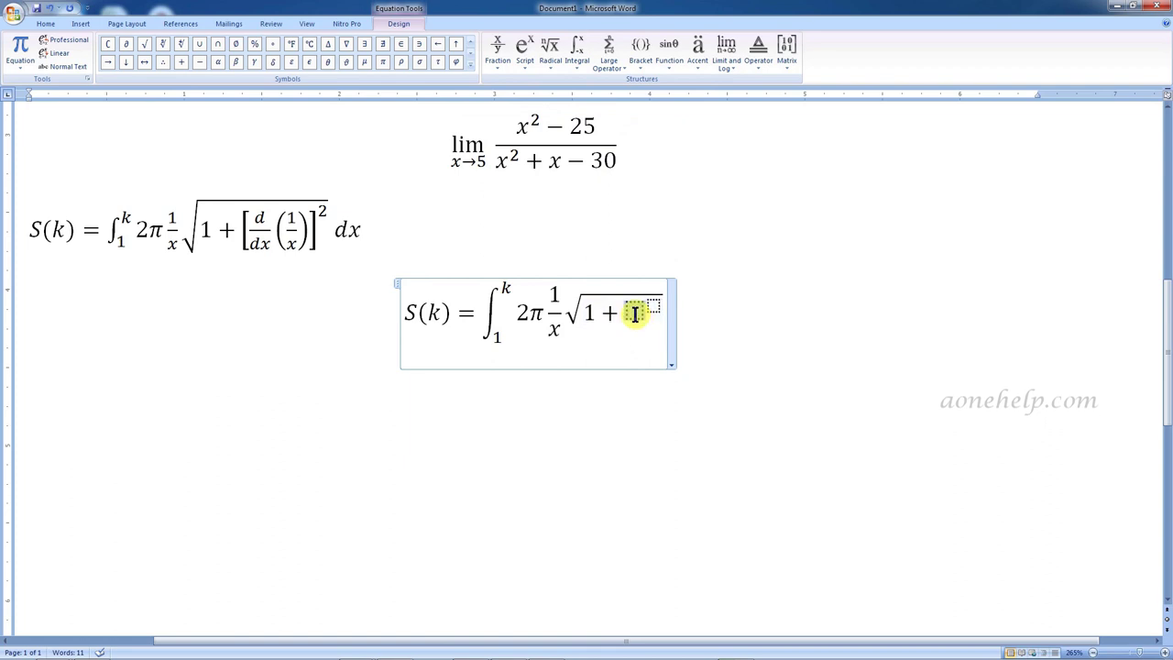
left_click(639, 57)
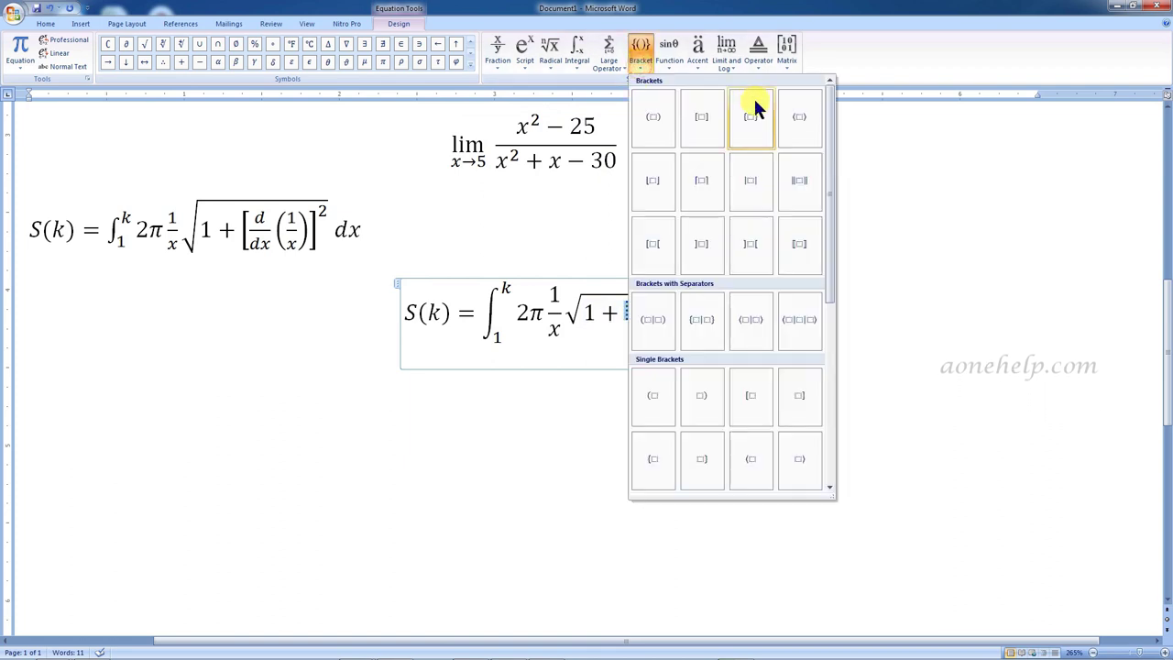
left_click(709, 119)
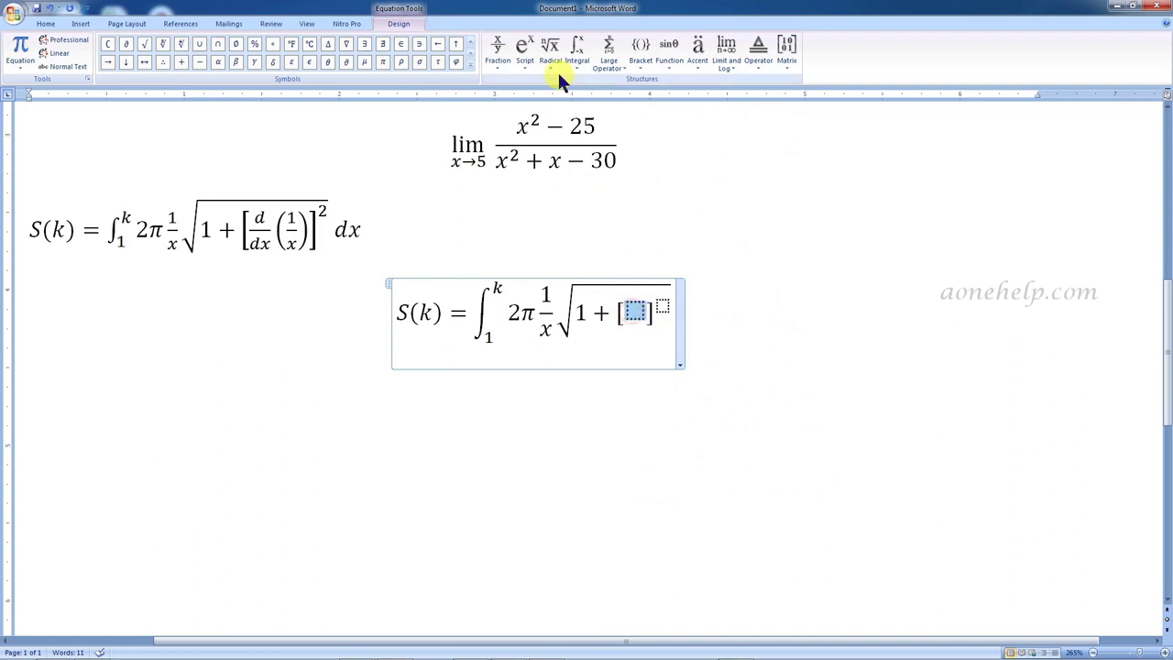
Insert a stacked fraction inside the square brackets with d as numerator and dx as denominator
left_click(497, 57)
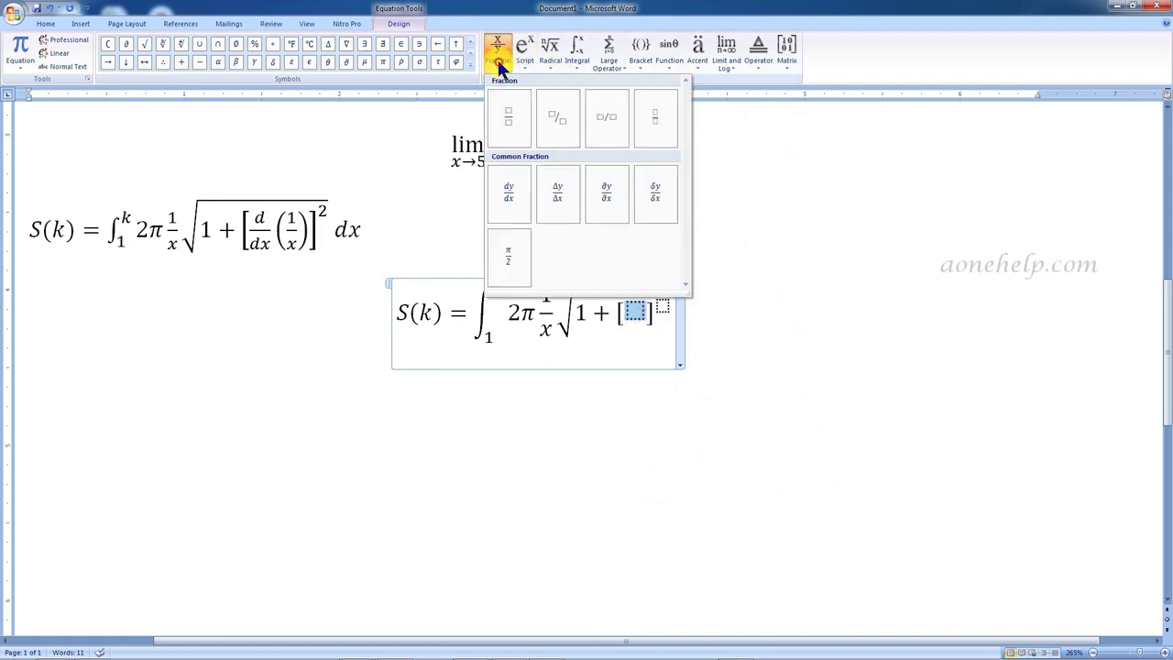
left_click(506, 116)
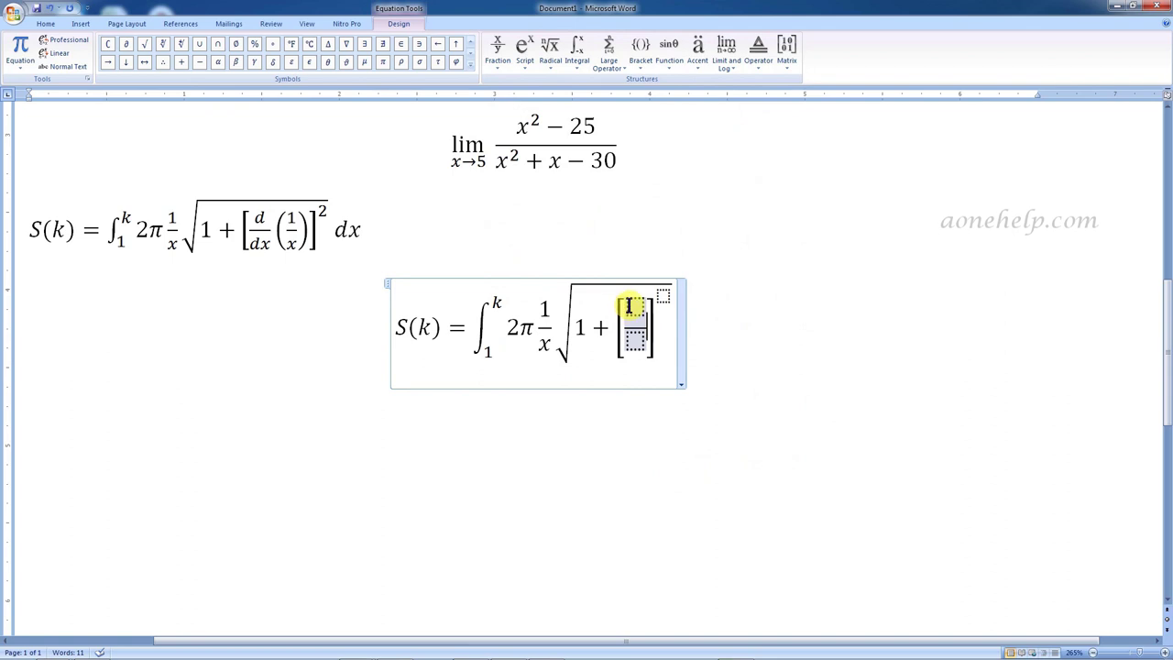
type("d")
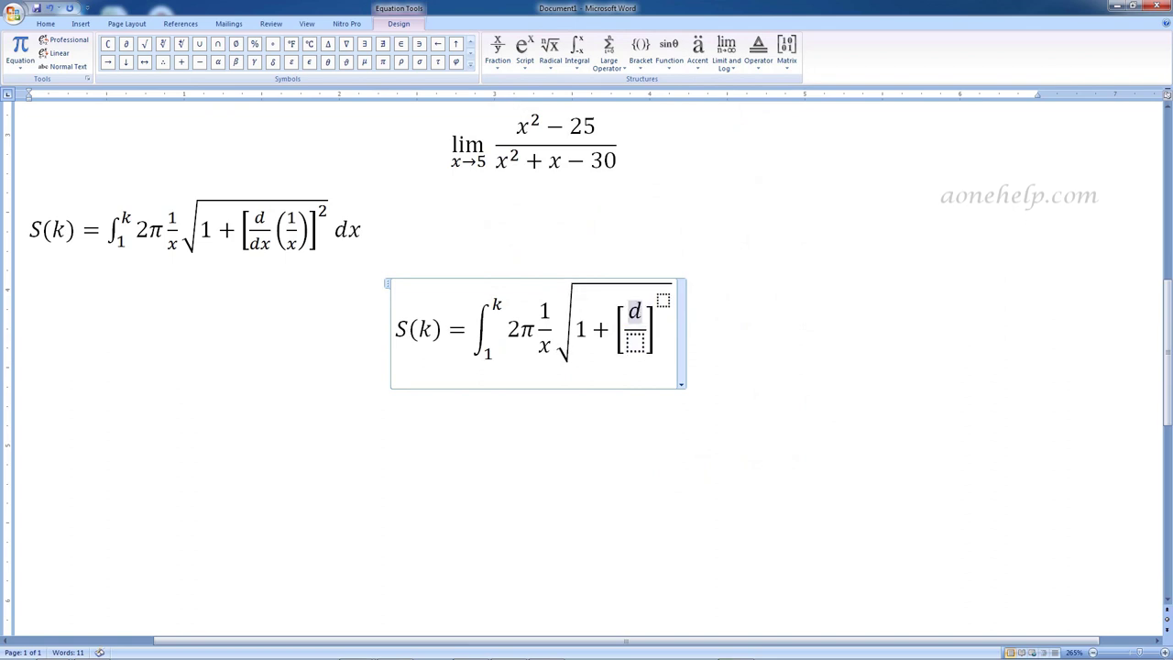
left_click(633, 338)
type("dx")
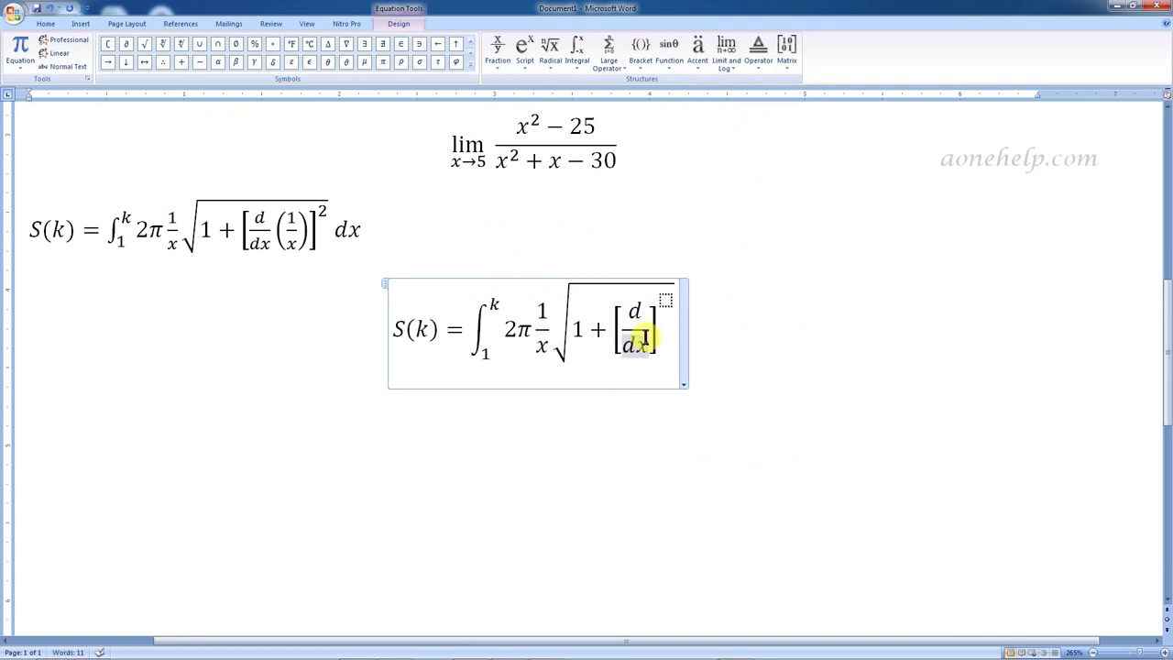
Add a pair of parentheses after the d/dx fraction, still inside the square brackets
key("Right")
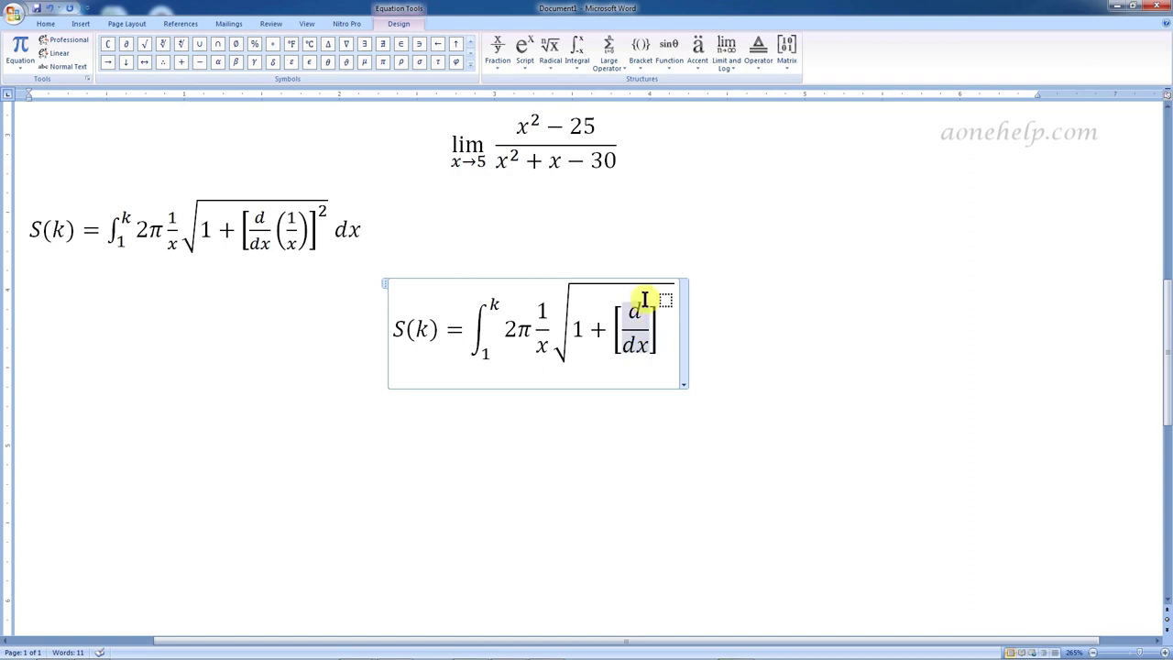
left_click(640, 55)
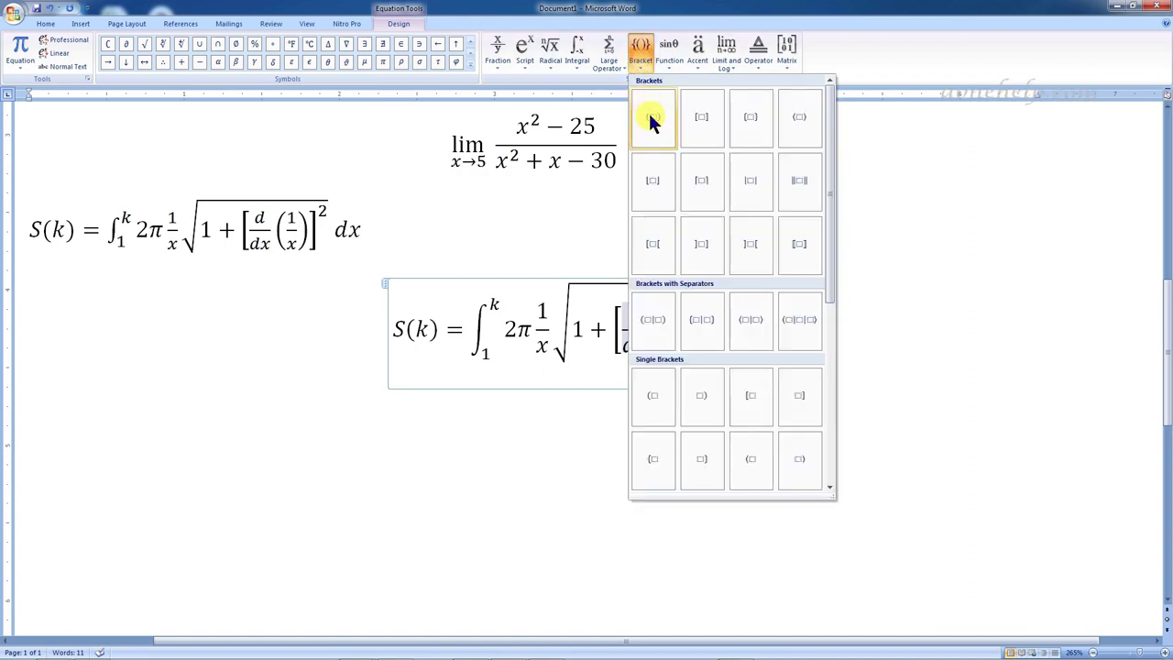
left_click(651, 120)
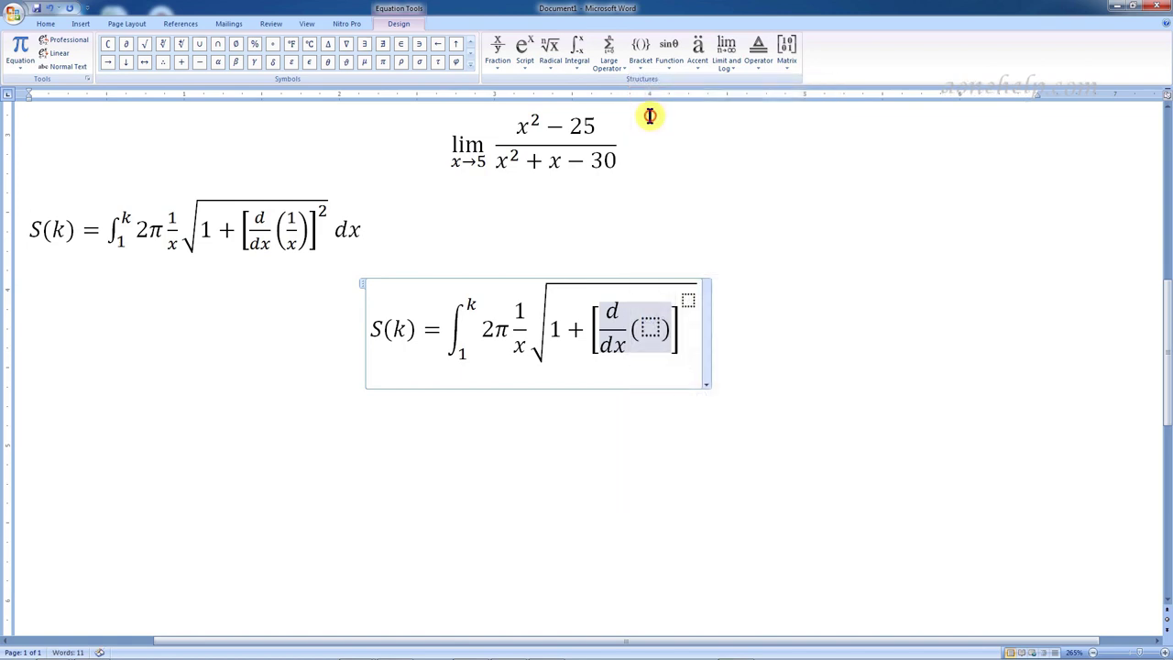
Fill the parentheses with a stacked fraction of 1 over x and enter 2 as the square brackets' exponent
left_click(648, 326)
left_click(494, 53)
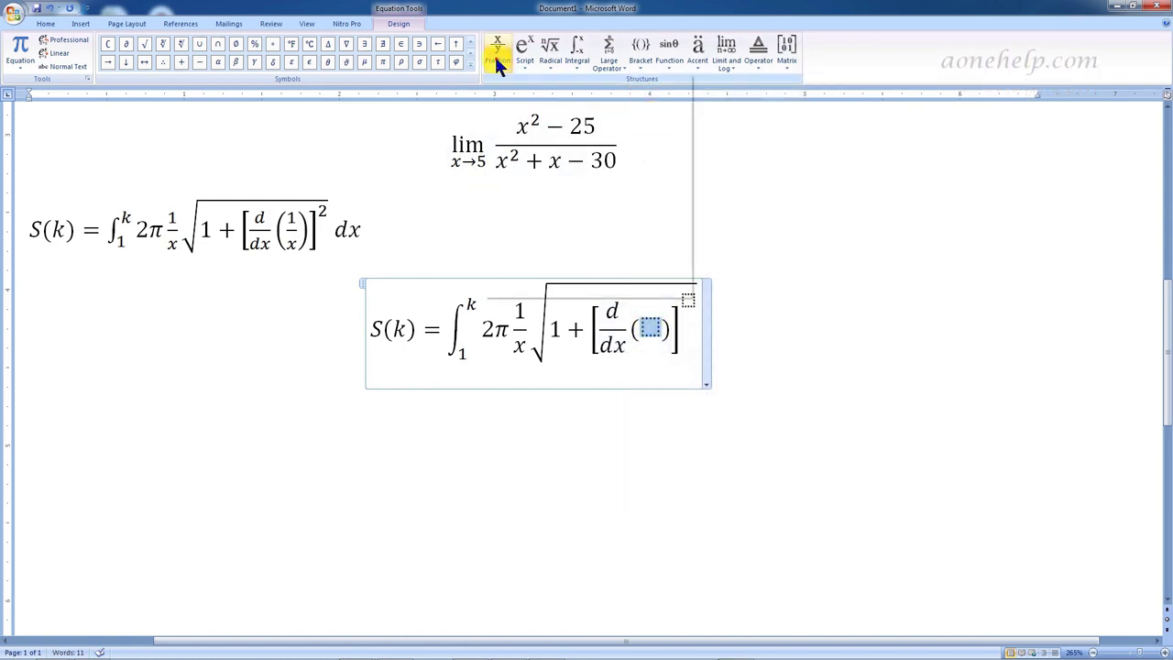
left_click(503, 113)
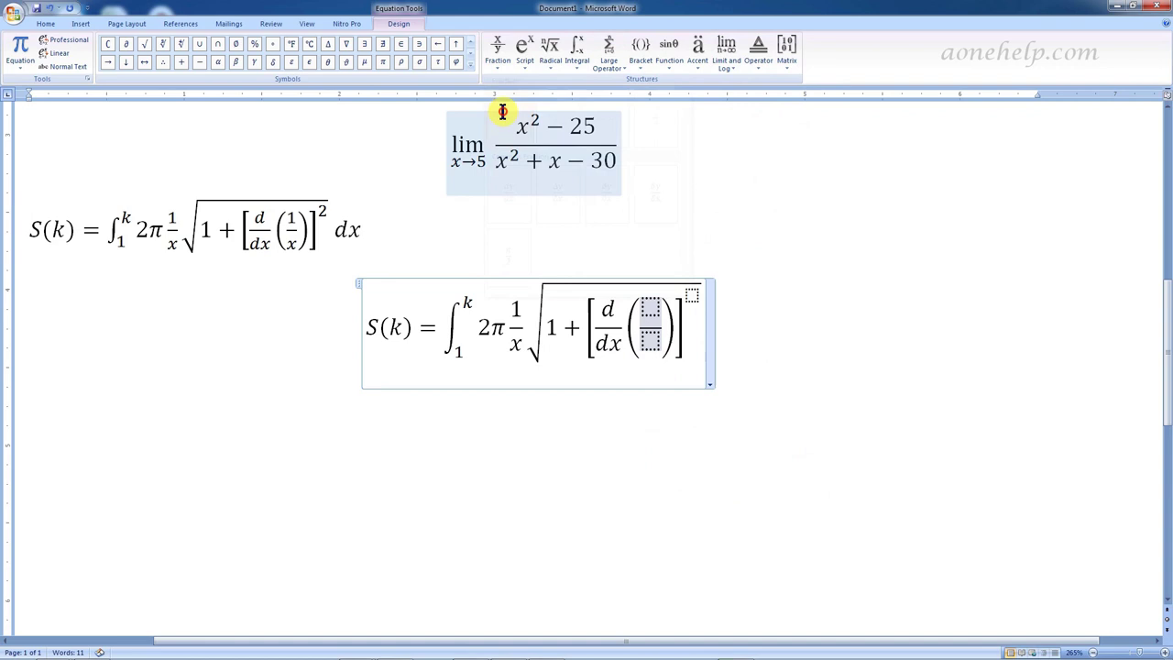
left_click(649, 311)
type("1")
left_click(649, 341)
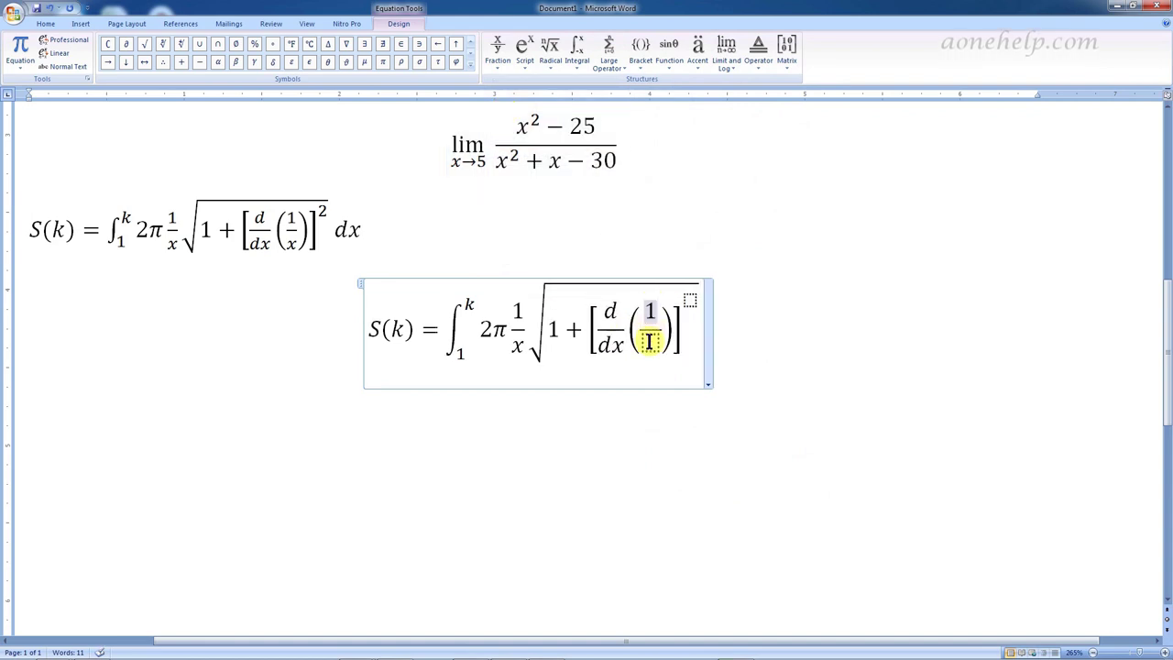
type("x")
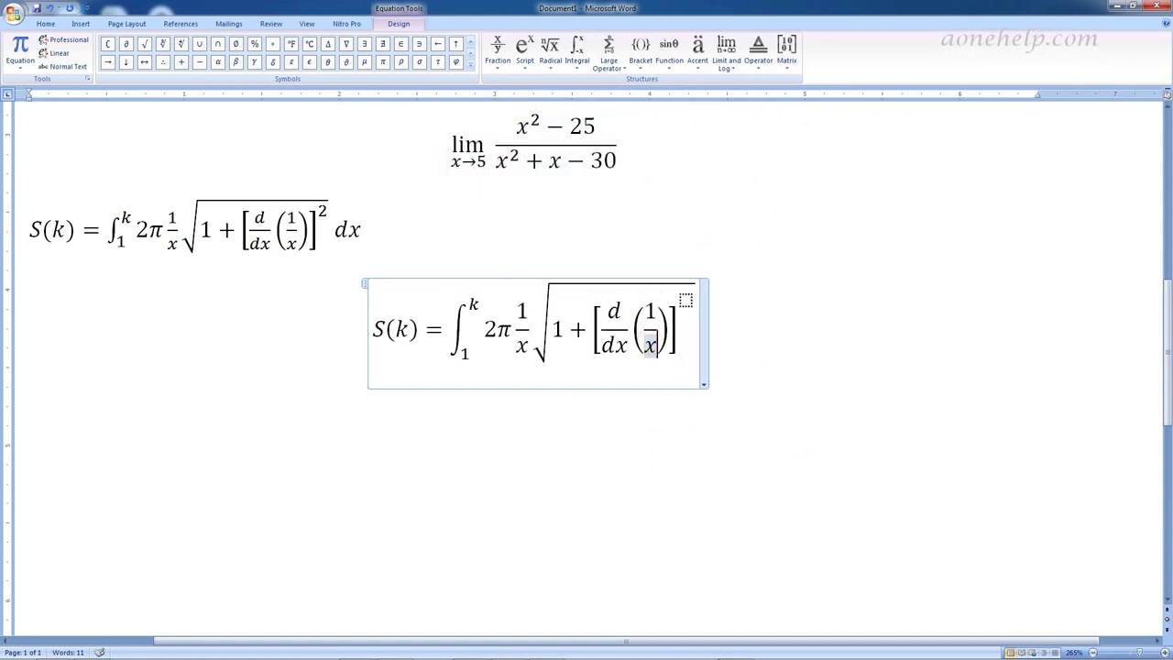
left_click(686, 299)
type("2")
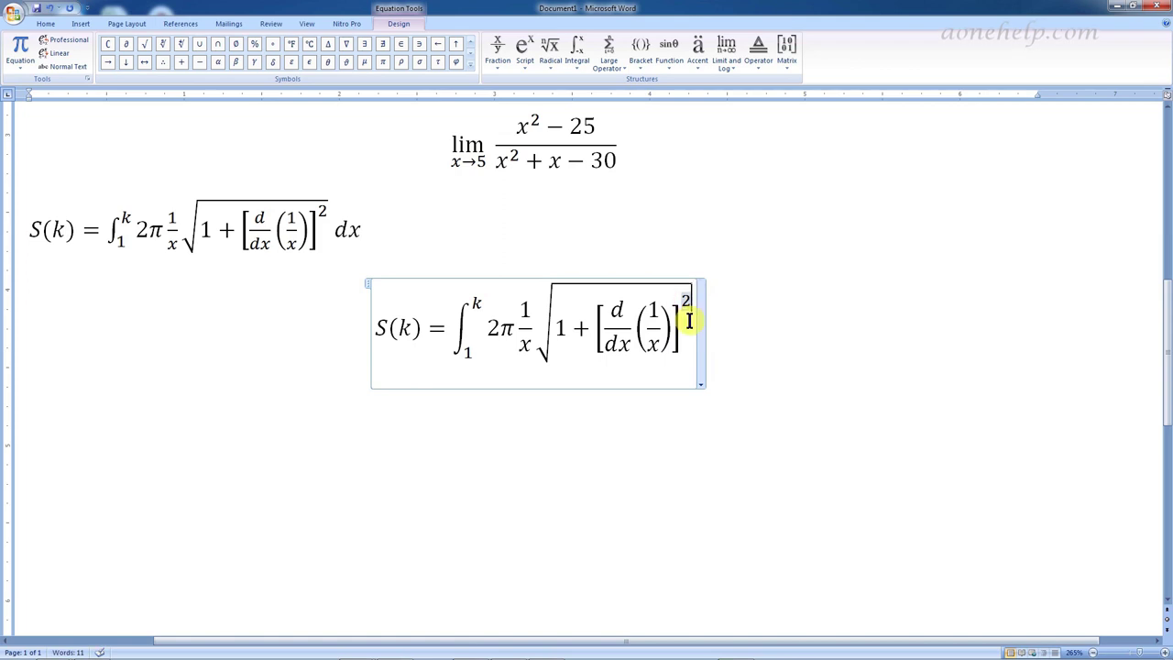
double_click(689, 321)
type("dx")
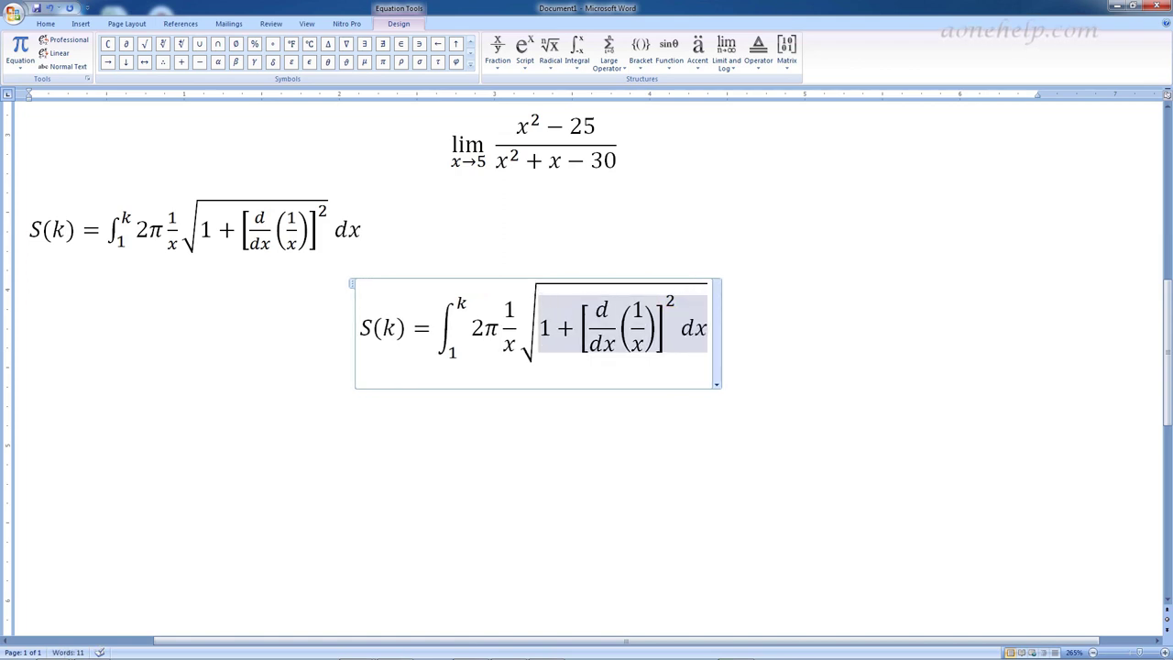
key("BackSpace")
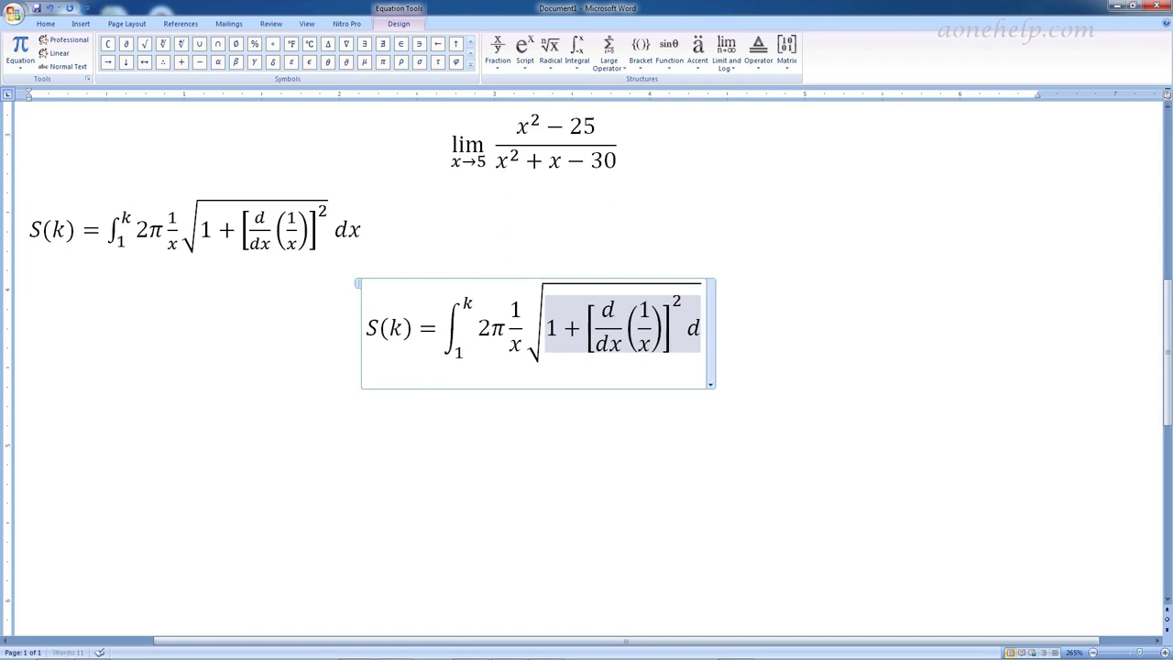
key("BackSpace")
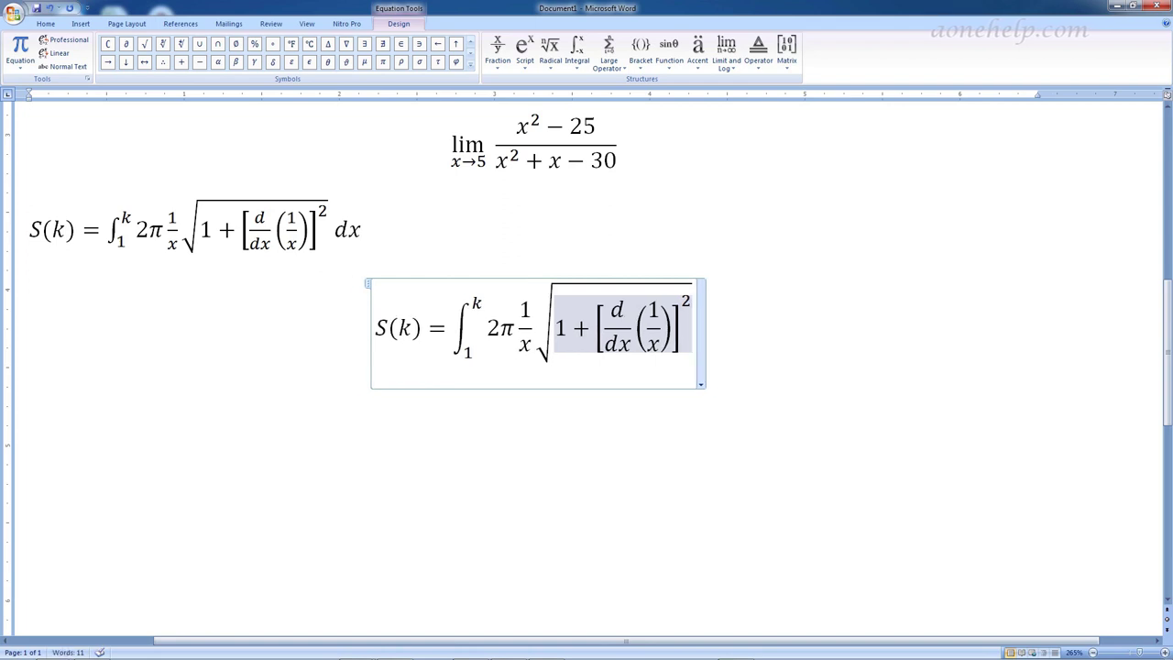
Add dx after the square root, outside the radical, to complete the integral equation
left_click(689, 320)
key("Right")
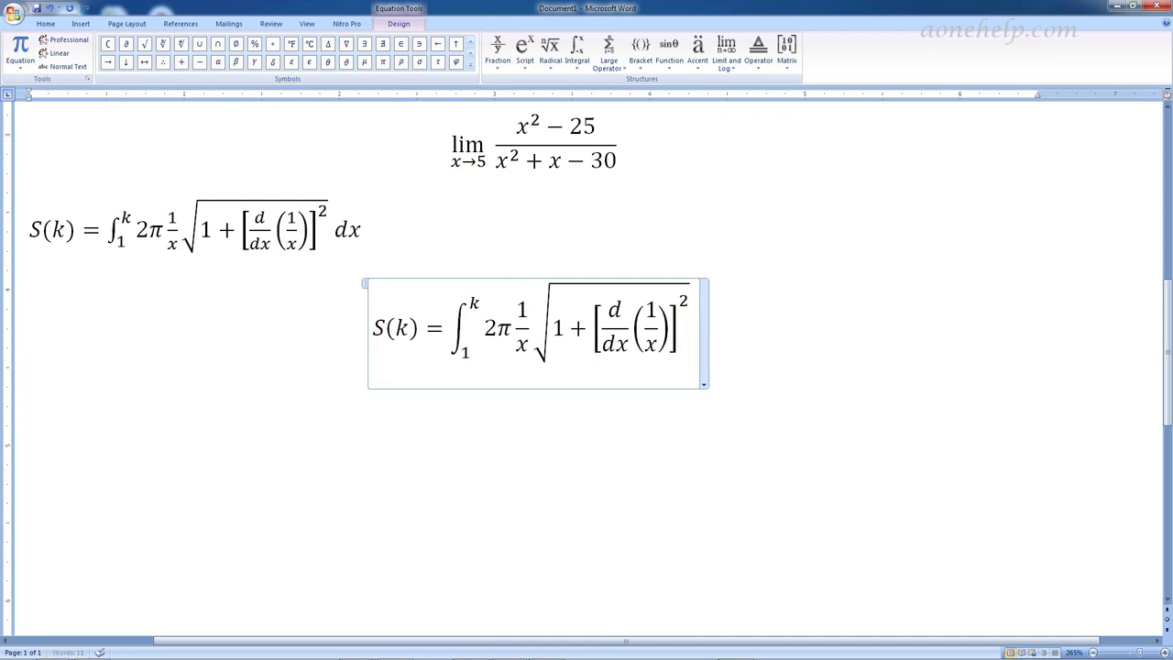
type("dx")
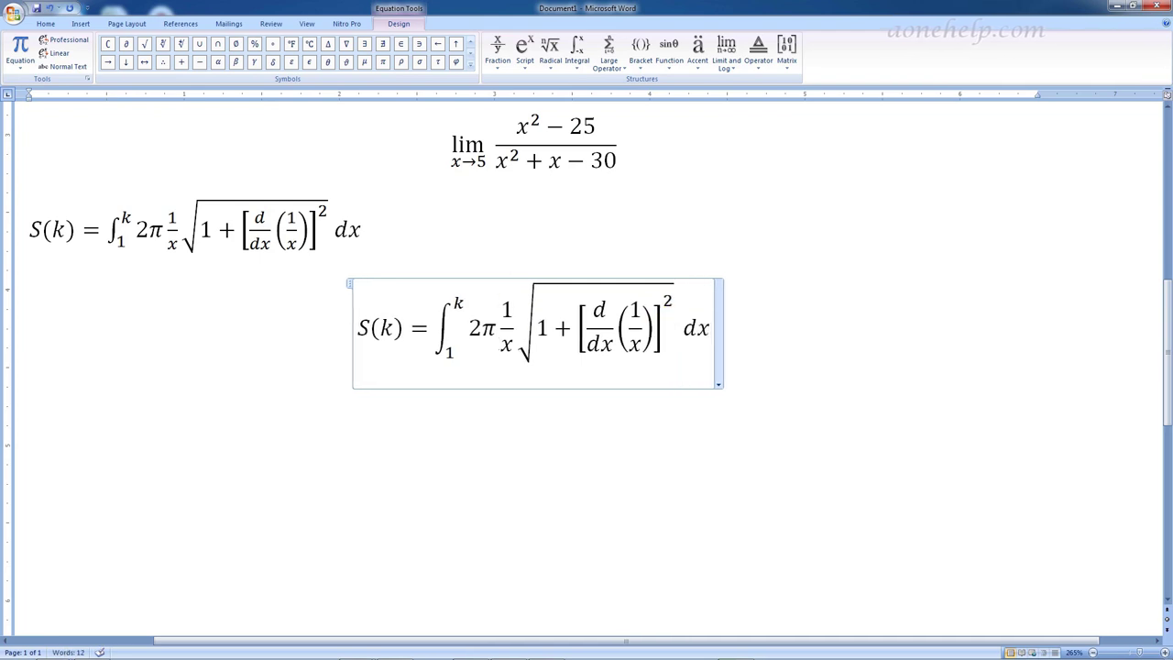
Change the completed S(k) integral equation to inline display
left_click(719, 383)
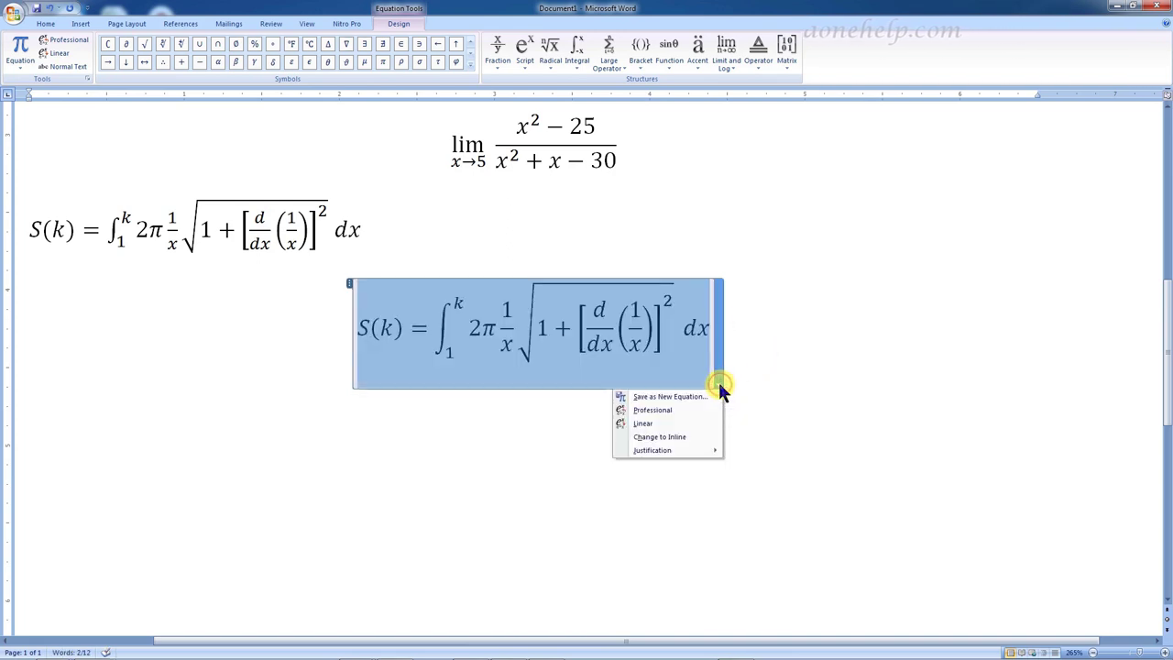
left_click(682, 437)
left_click(683, 437)
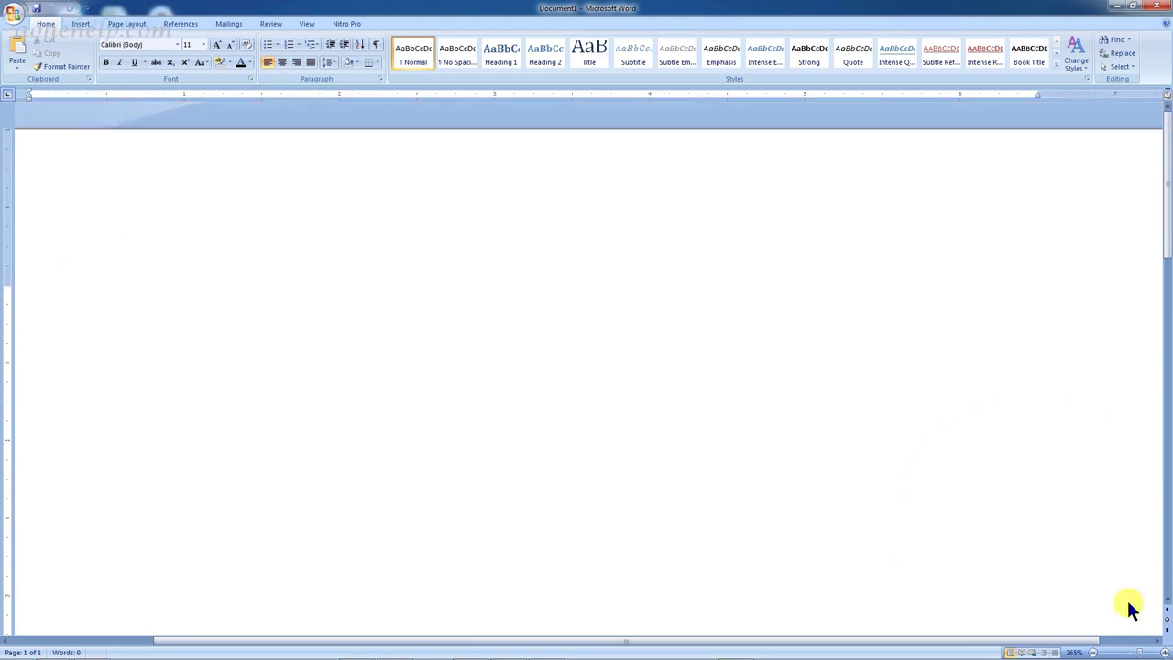
Insert a new equation in the blank document and enter x^2+y^2 =1 in linear notation with superscripts
key("alt+equal")
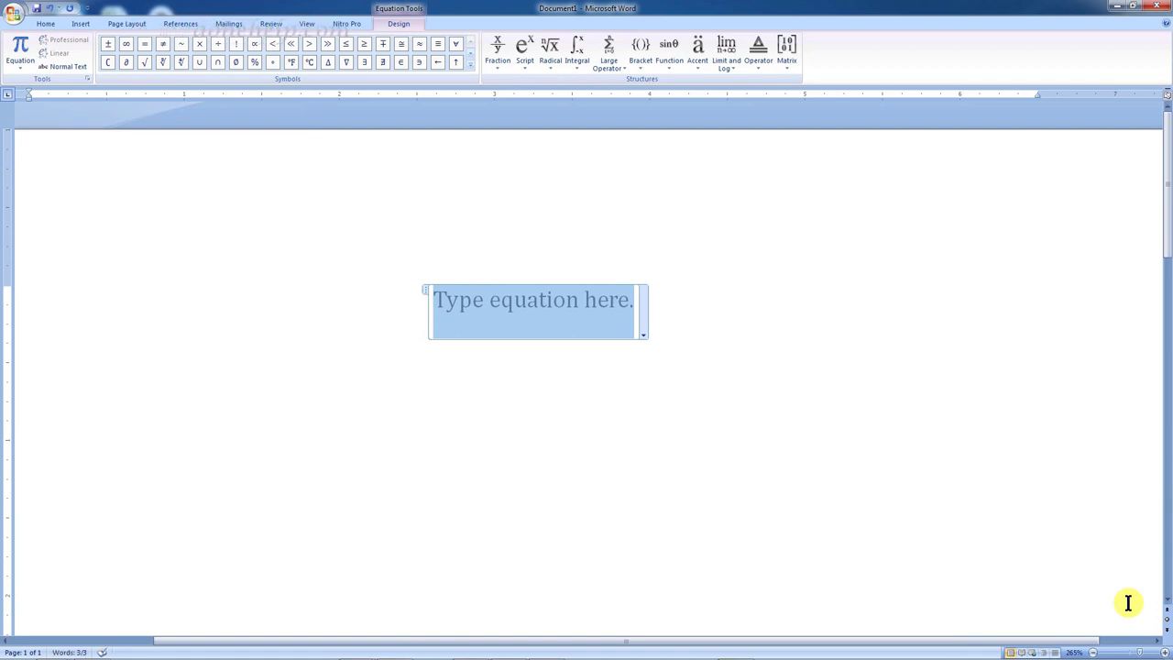
type("x^2")
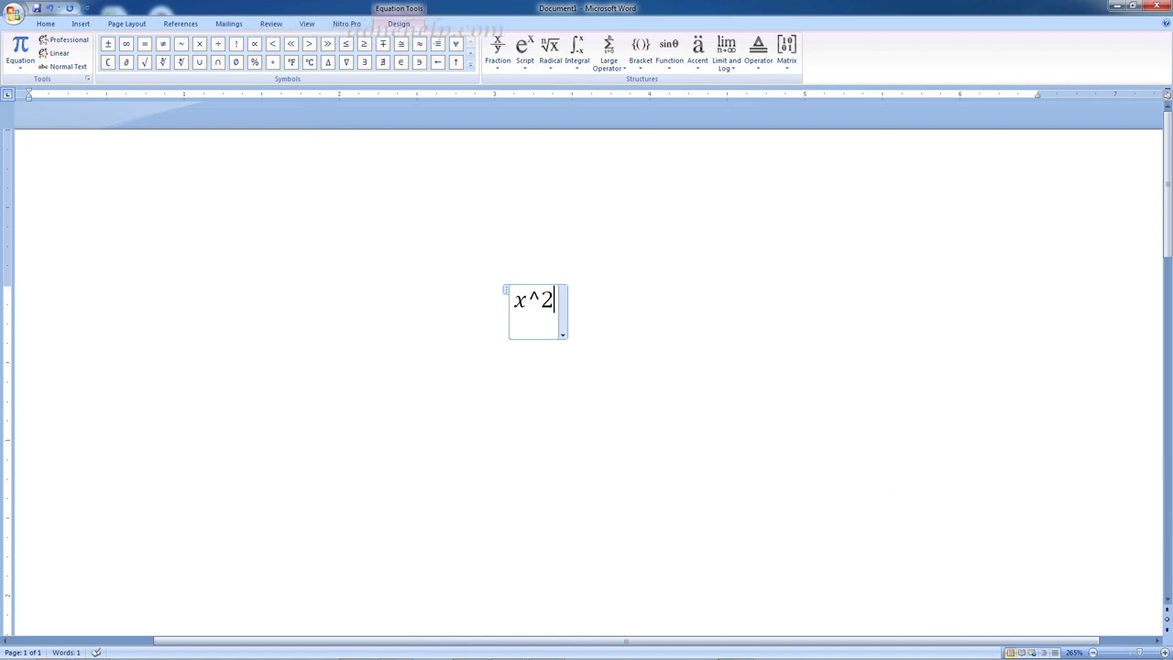
type("+")
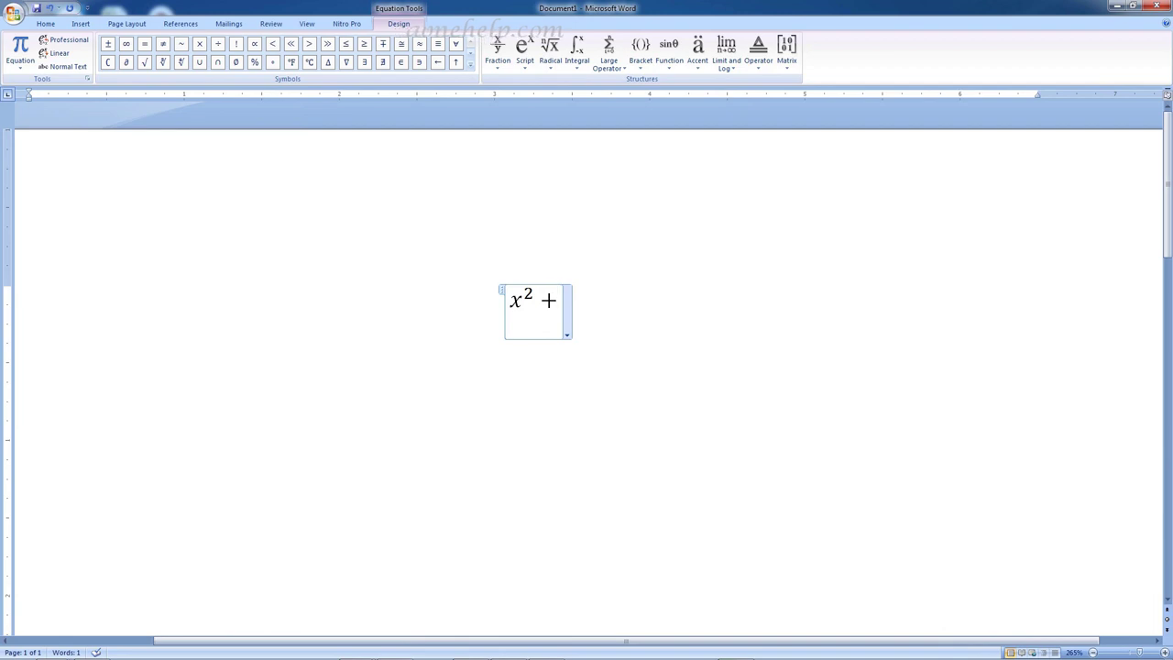
type("y^2")
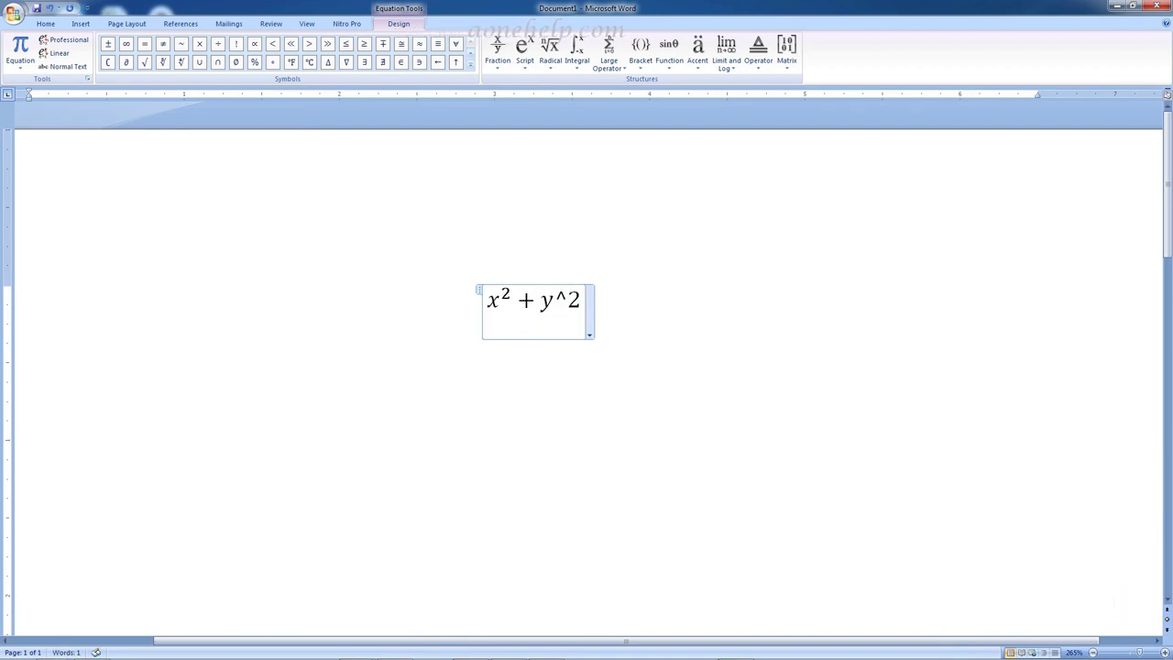
type(" =1")
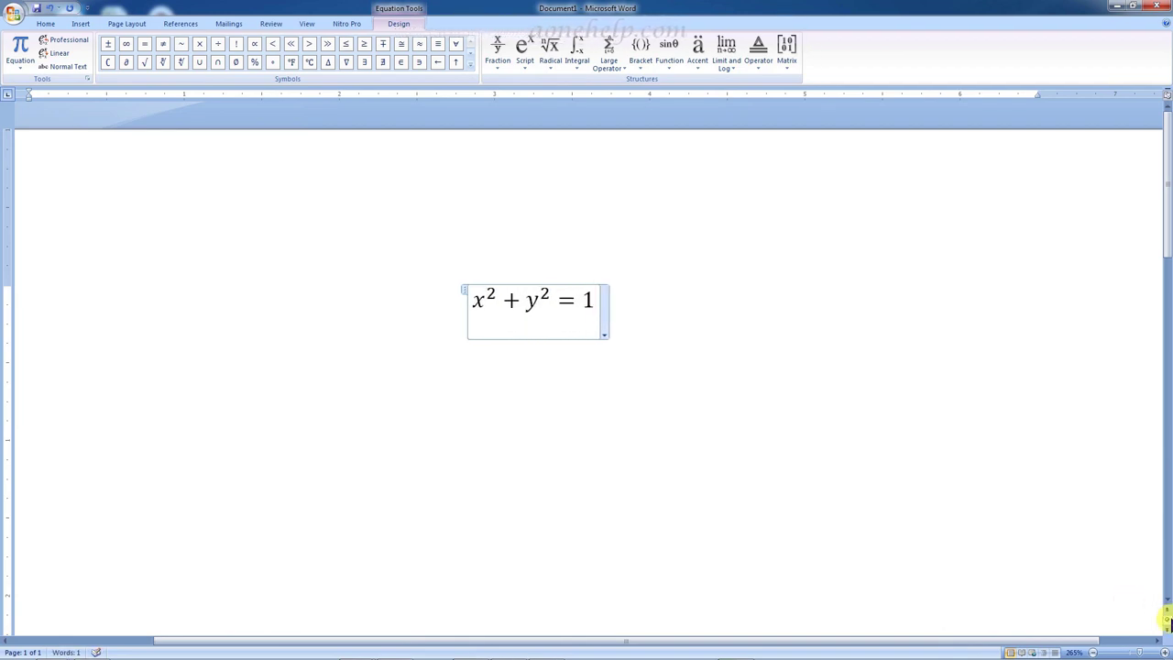
left_click(712, 335)
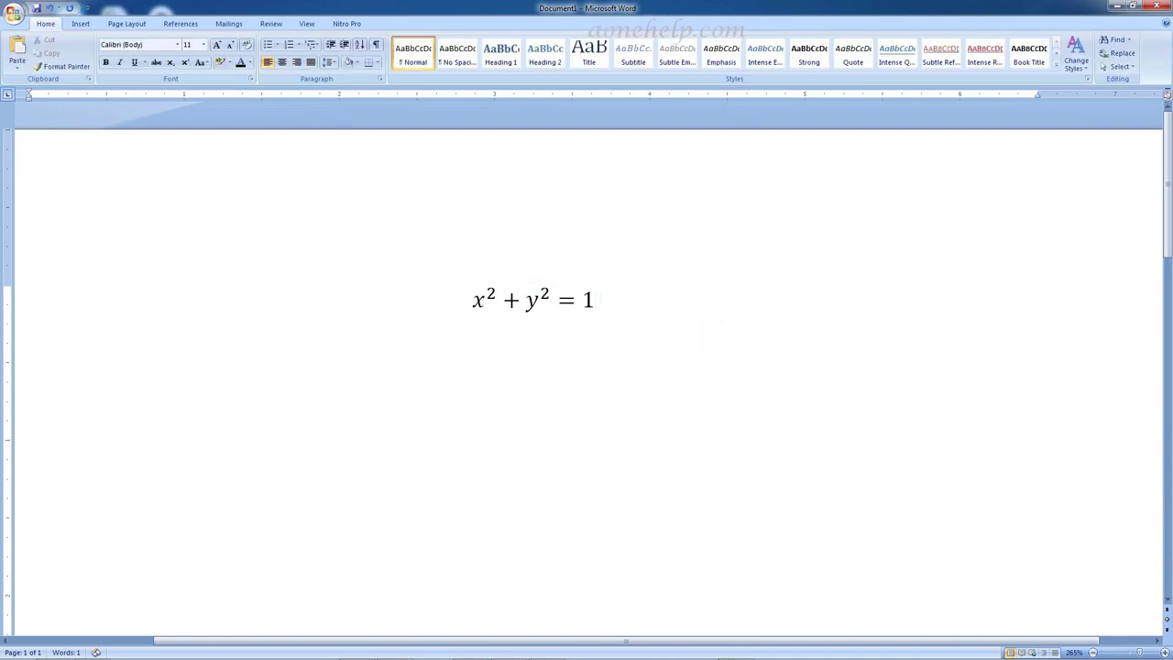
Insert a second equation below the first and enter x_2 + y_2 = in linear notation with subscripts
key("alt+equal")
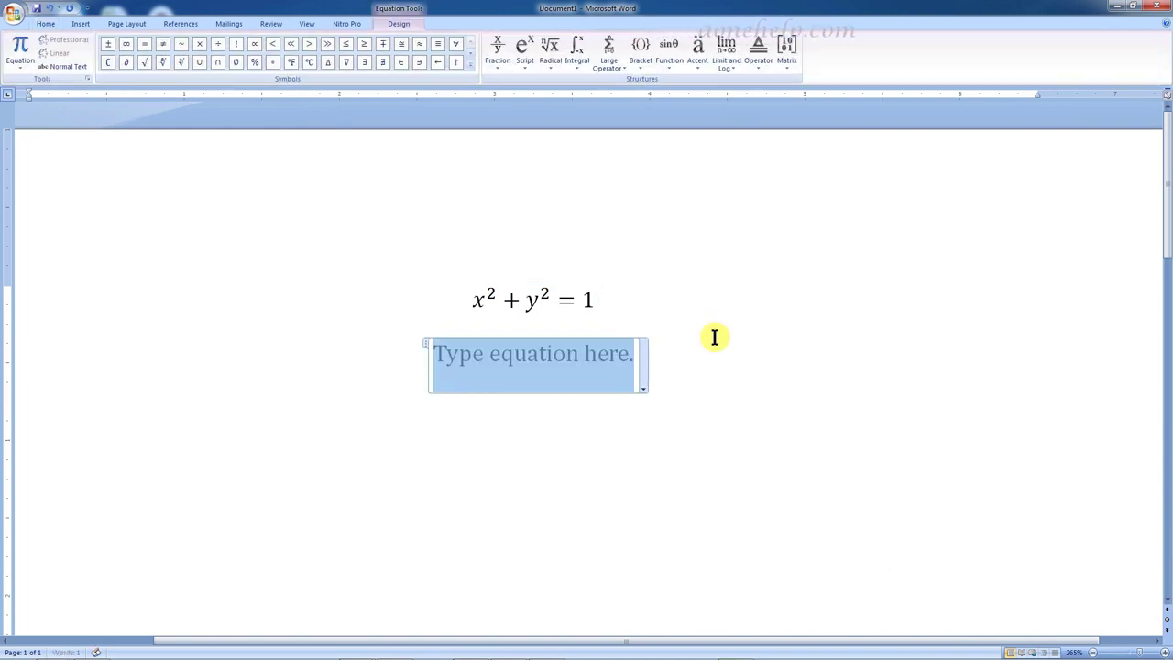
type("x_2")
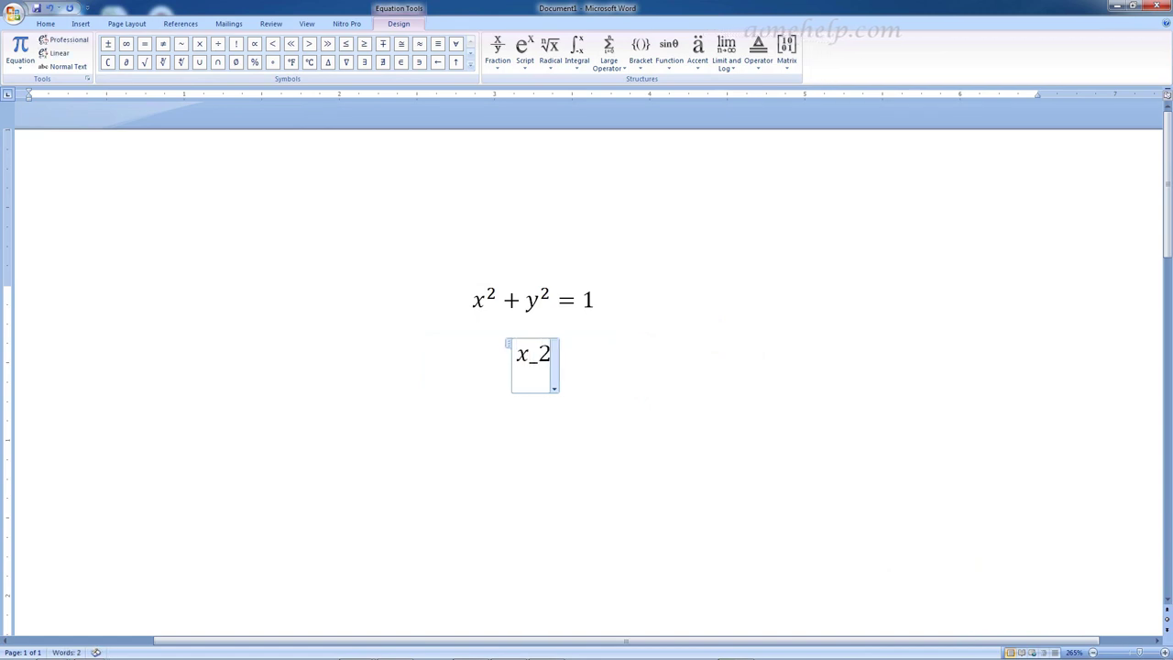
type(" +")
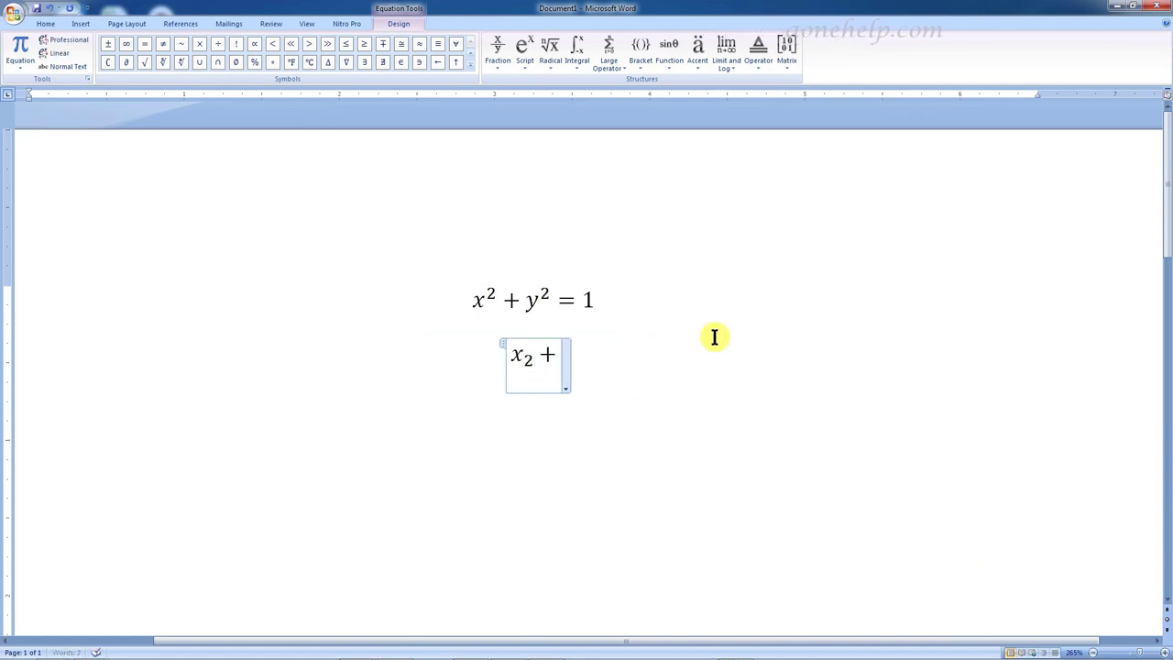
type(" y_2")
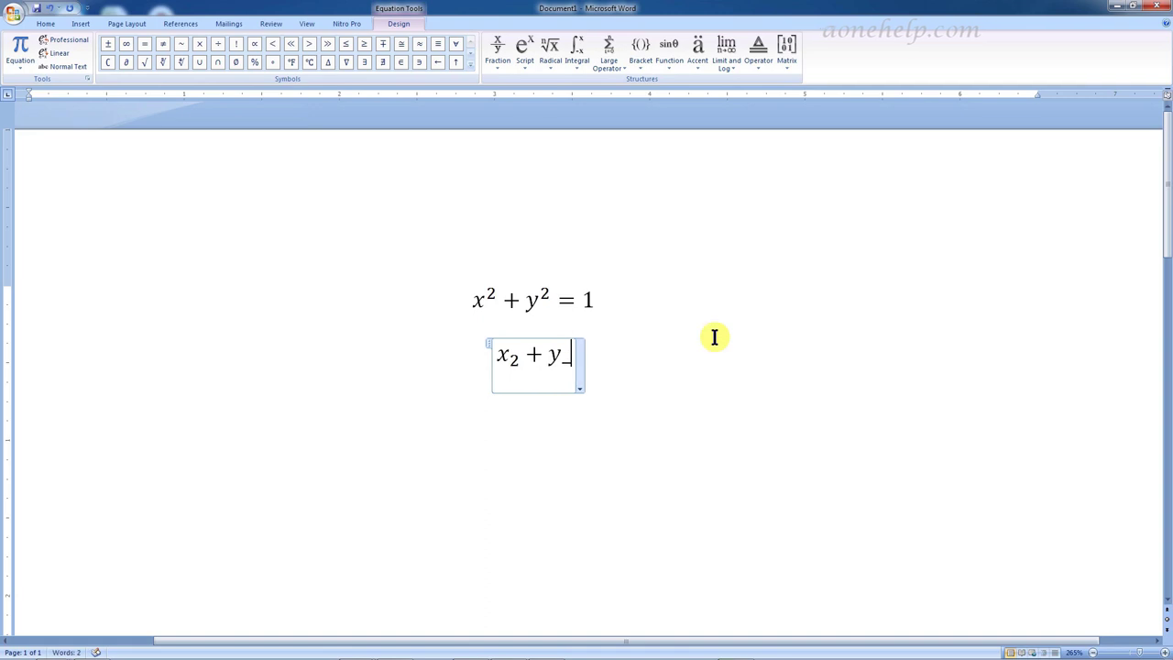
type(" =")
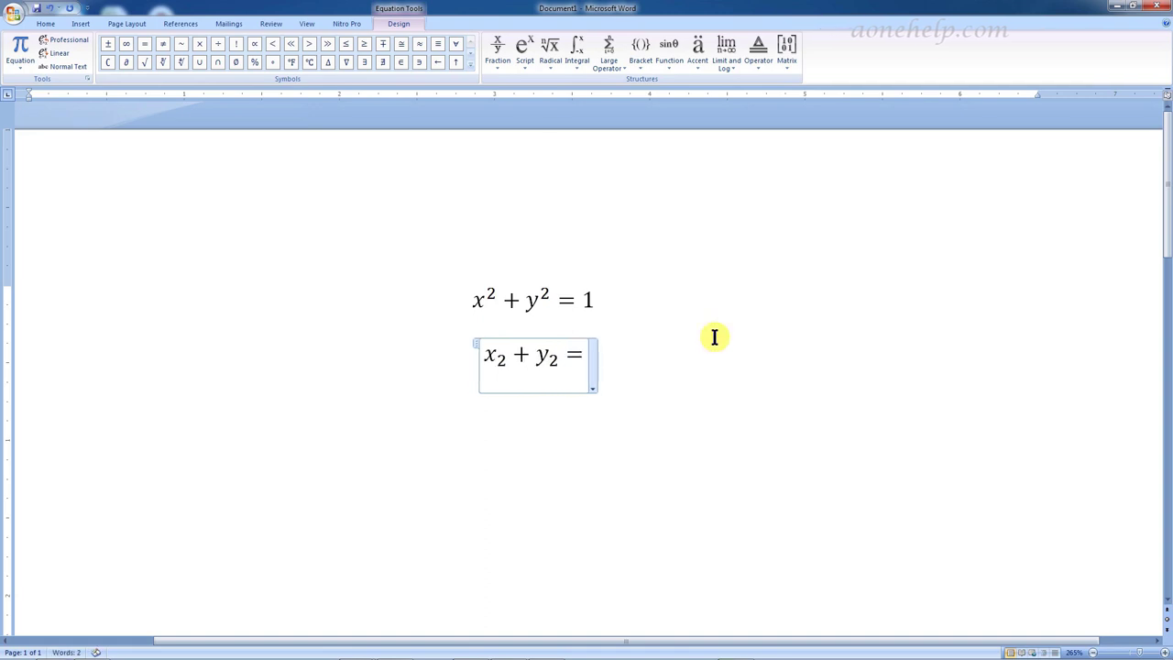
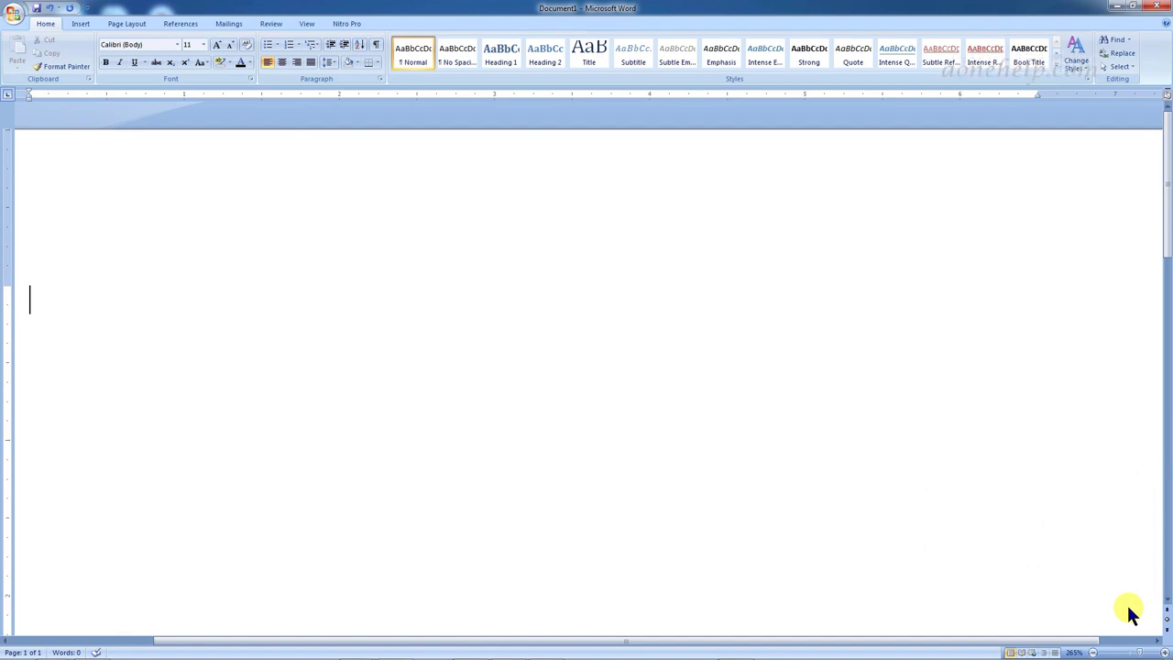
Insert a new equation in the blank document and produce a left arrow with the \leftarrow code
key("alt+equal")
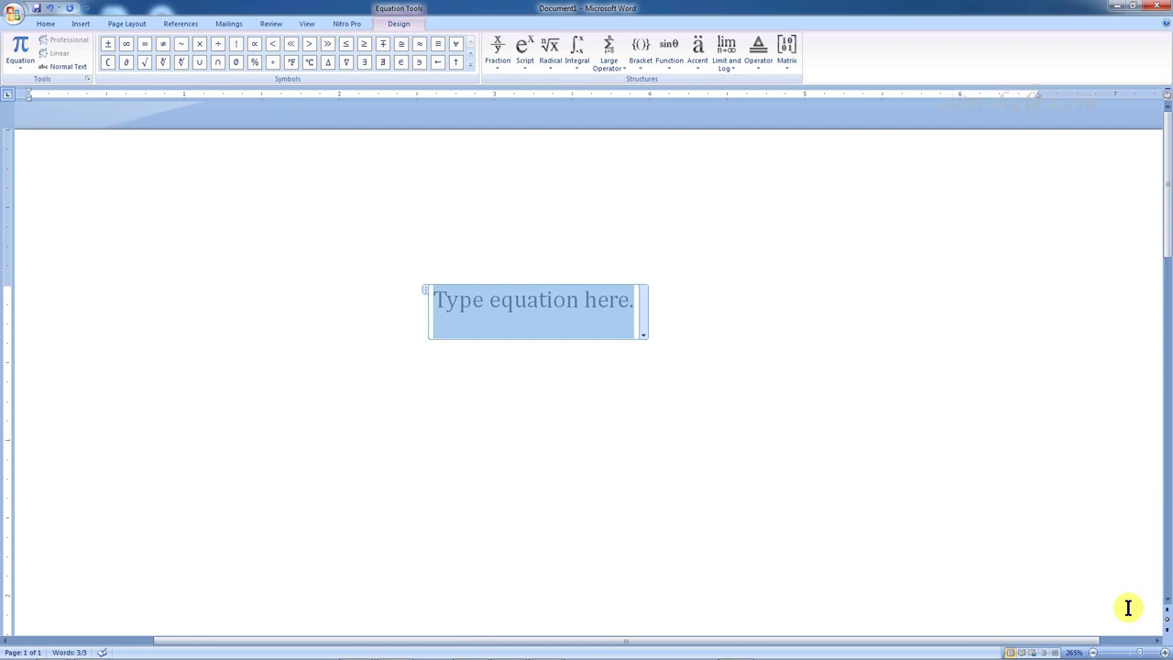
type("\\")
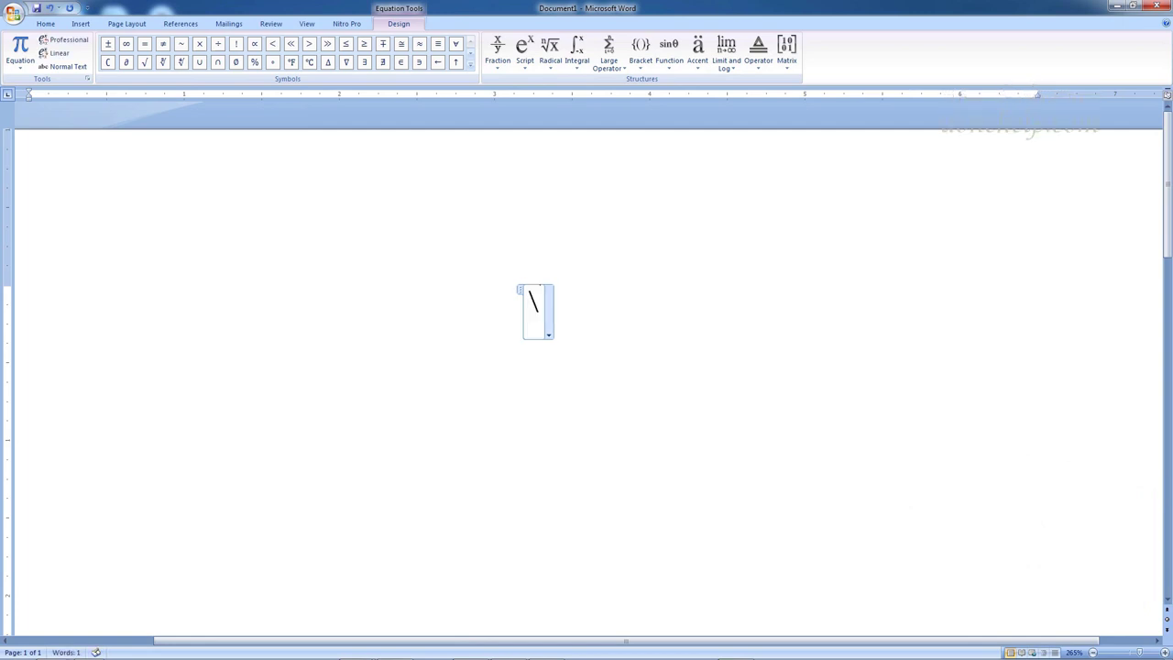
type("left")
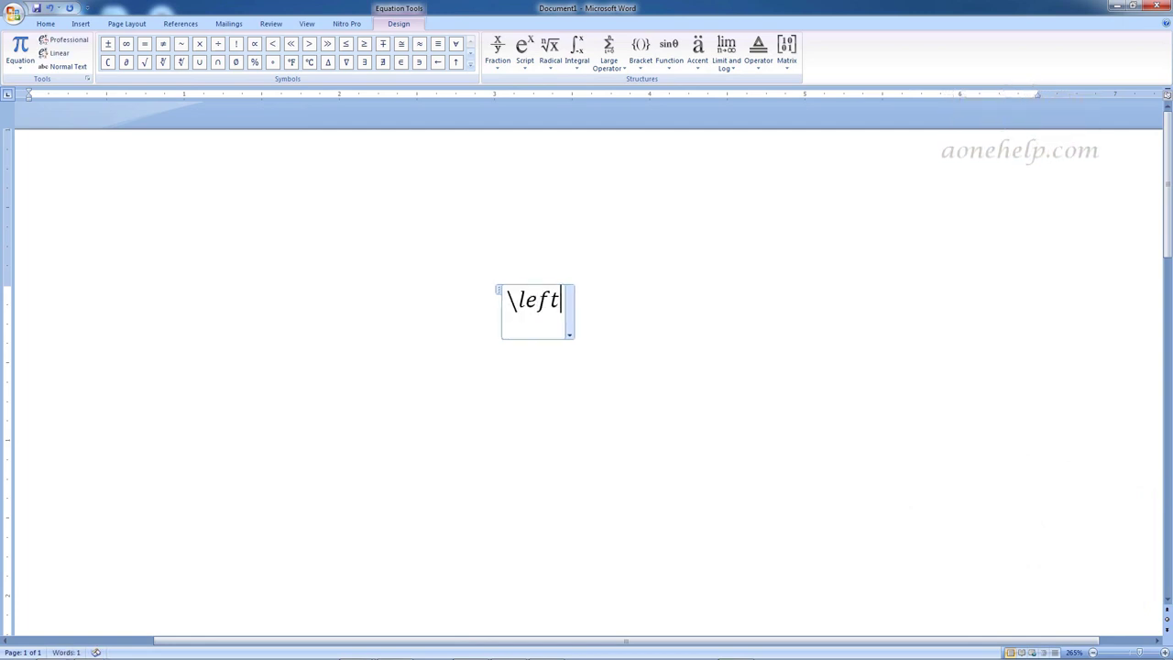
type("arrow")
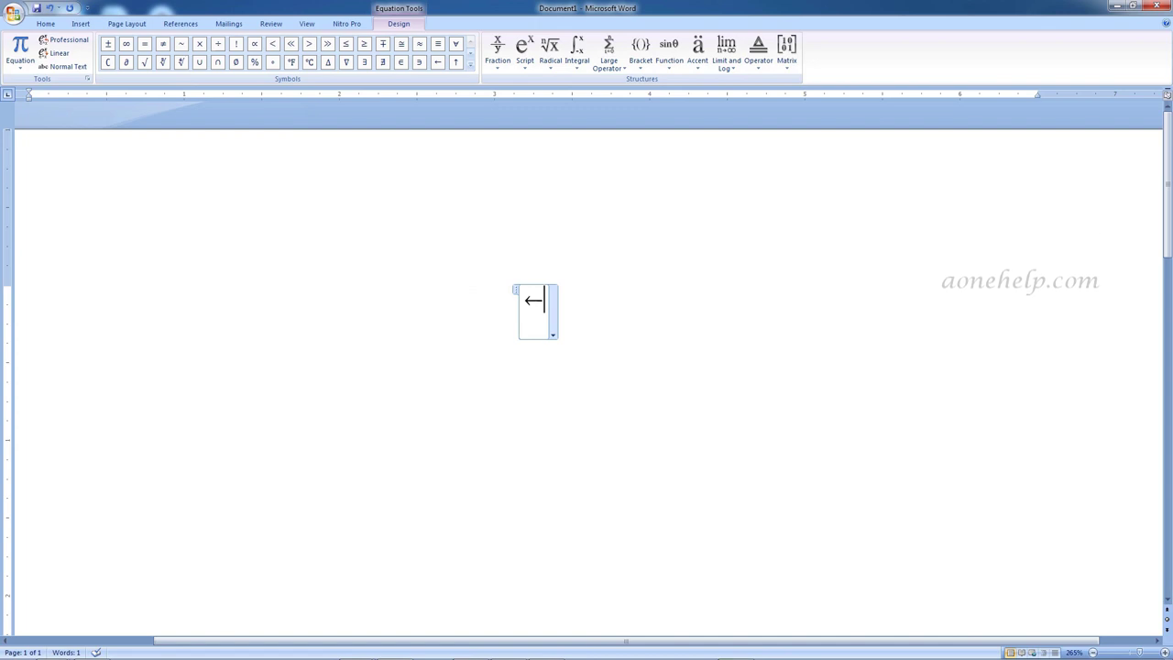
Add two right arrows after the left arrow, one with the \rightarrow code and one with the -> shorthand
type("\\")
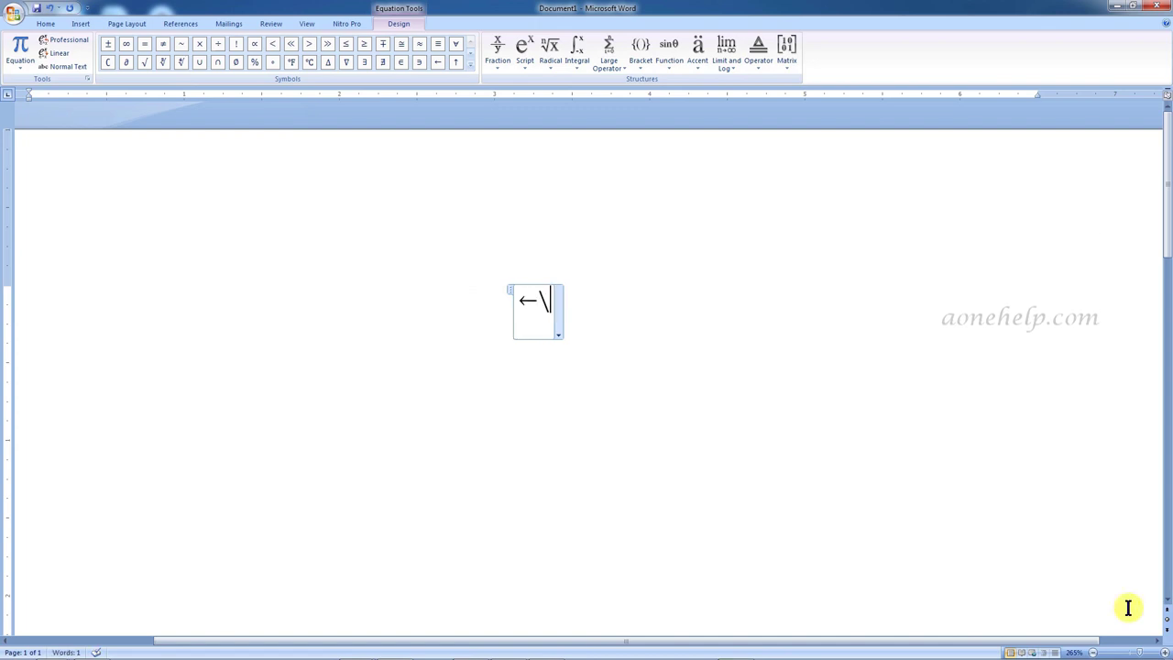
type("rightar")
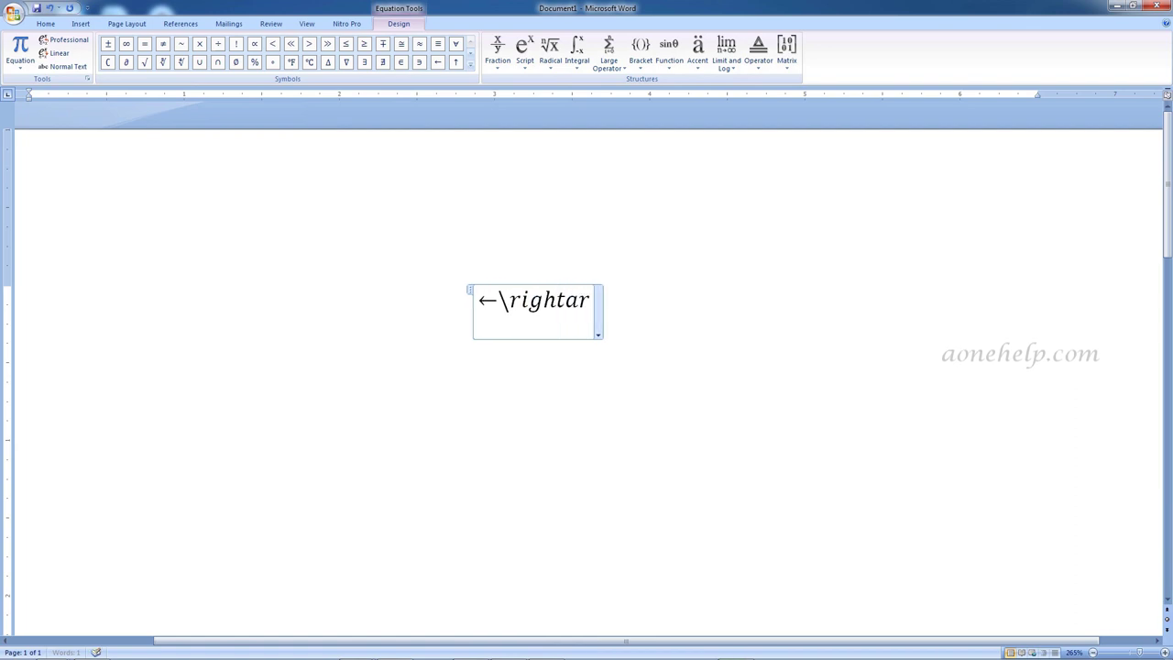
type("row")
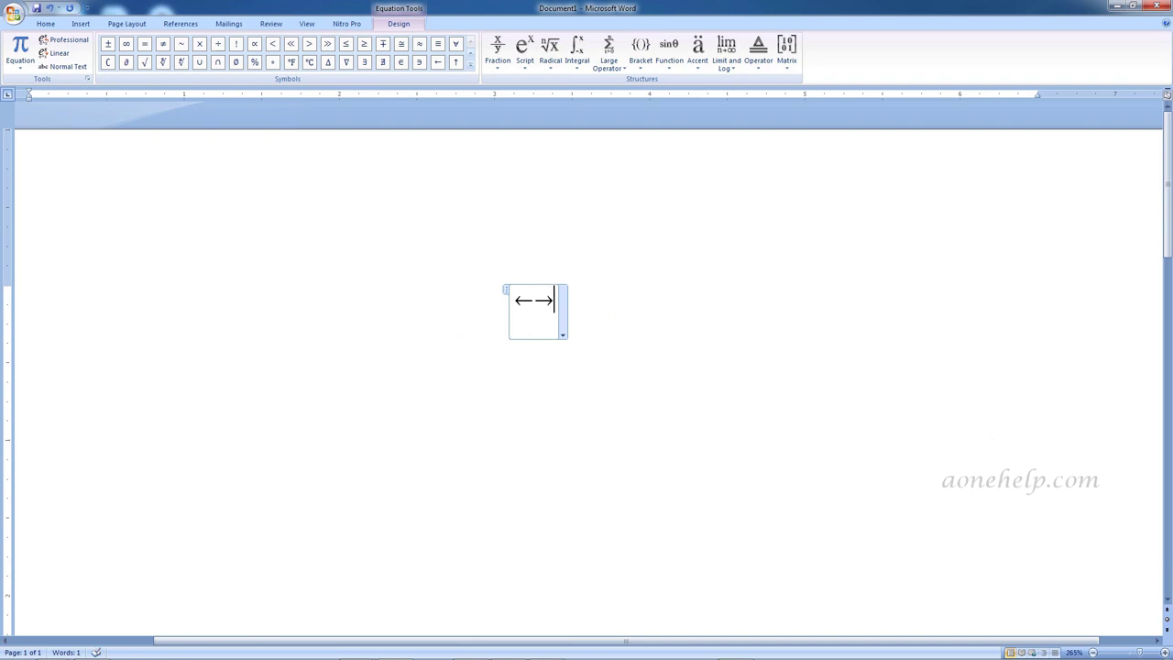
type("-")
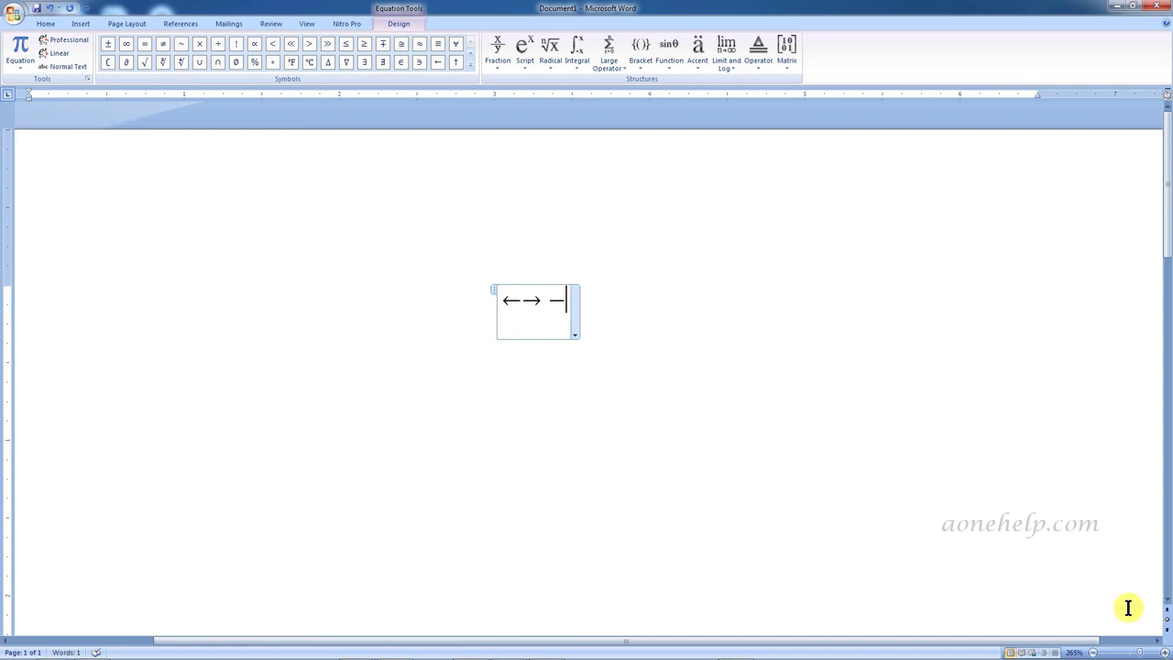
type(">\\")
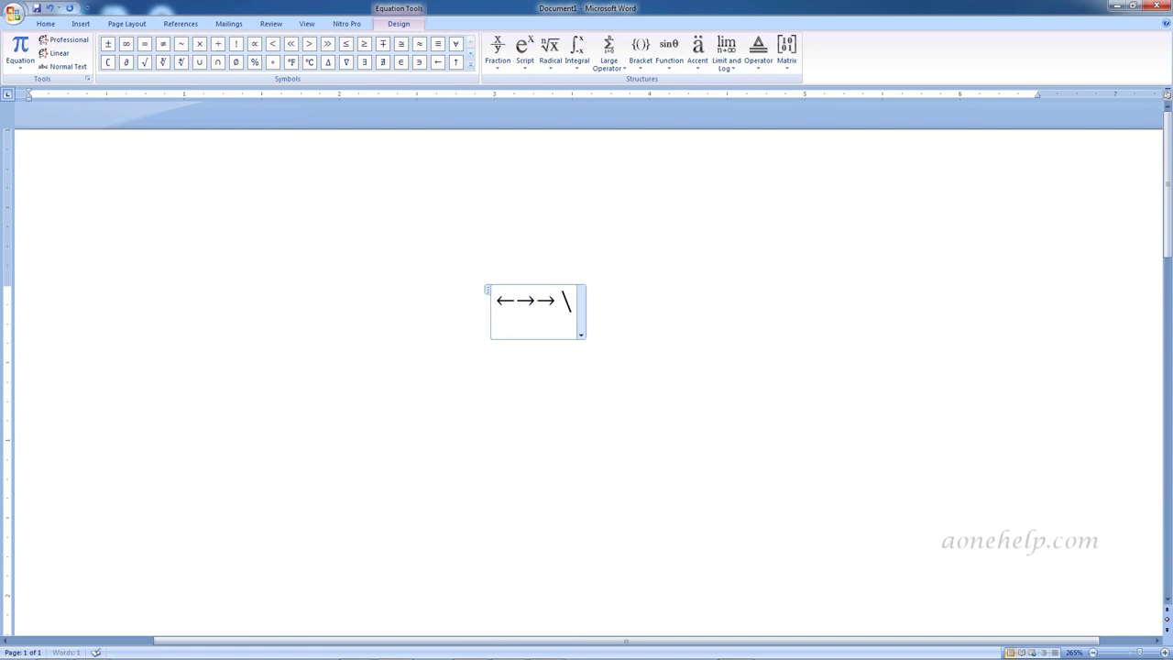
Add an up arrow and a down arrow to the equation with the \uparrow and \downarrow codes
type("uparrow ")
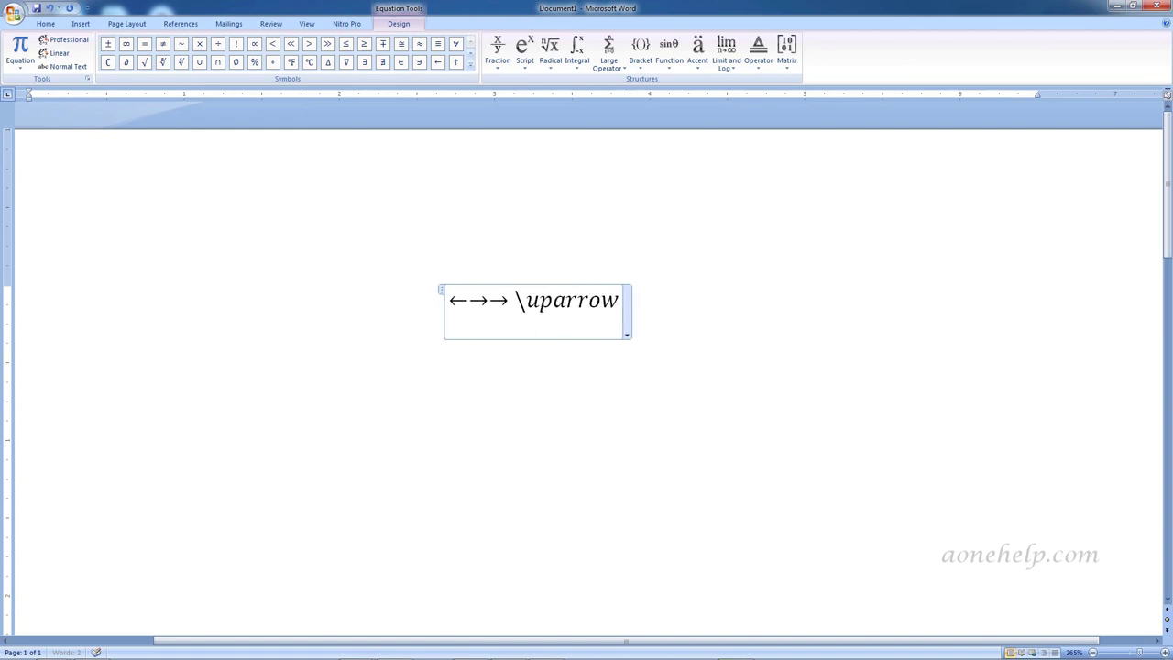
type("\\d")
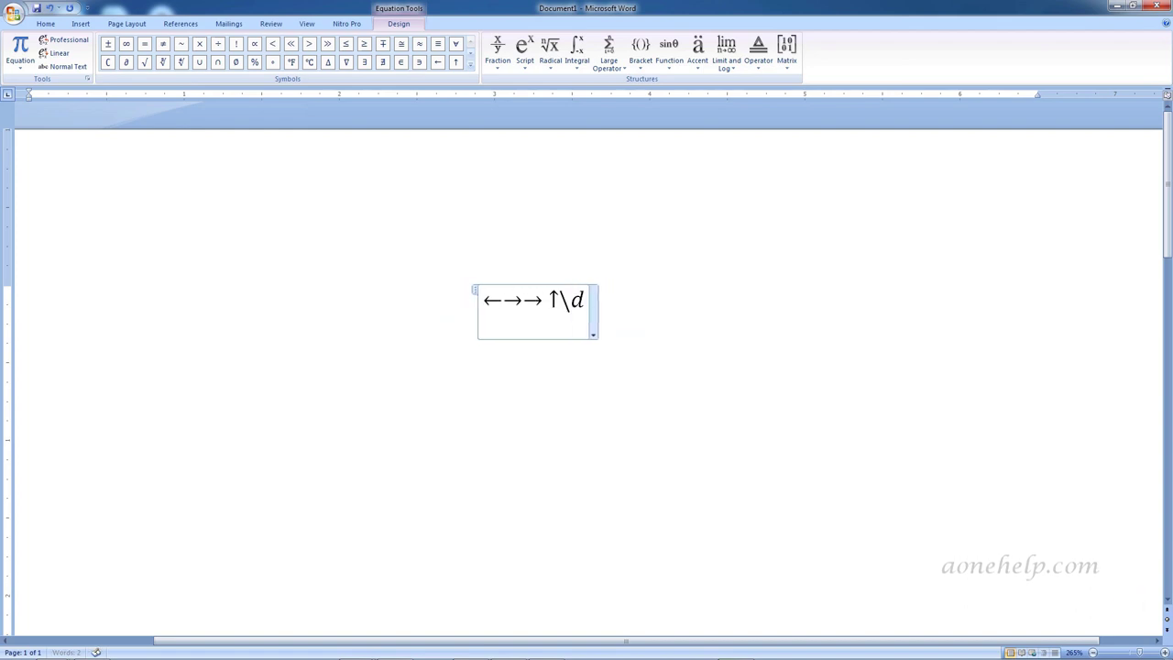
type("ownarrow ")
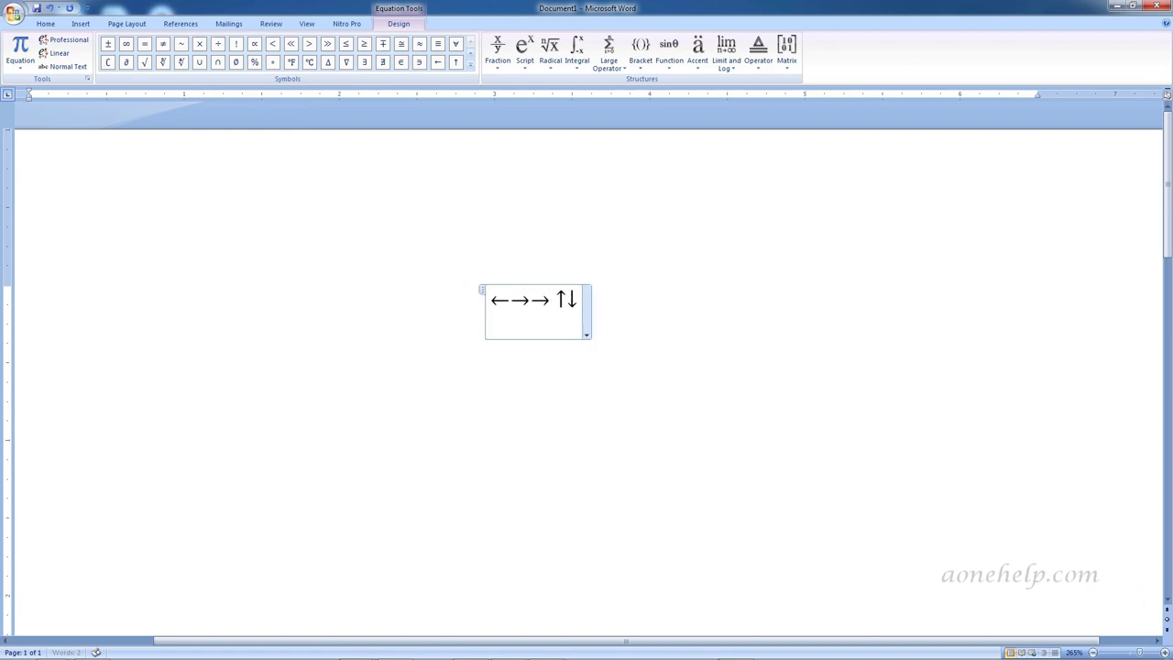
Append the four diagonal arrows to the equation with the codes \nearrow, \searrow, \nwarrow and \swarrow
type(" ea")
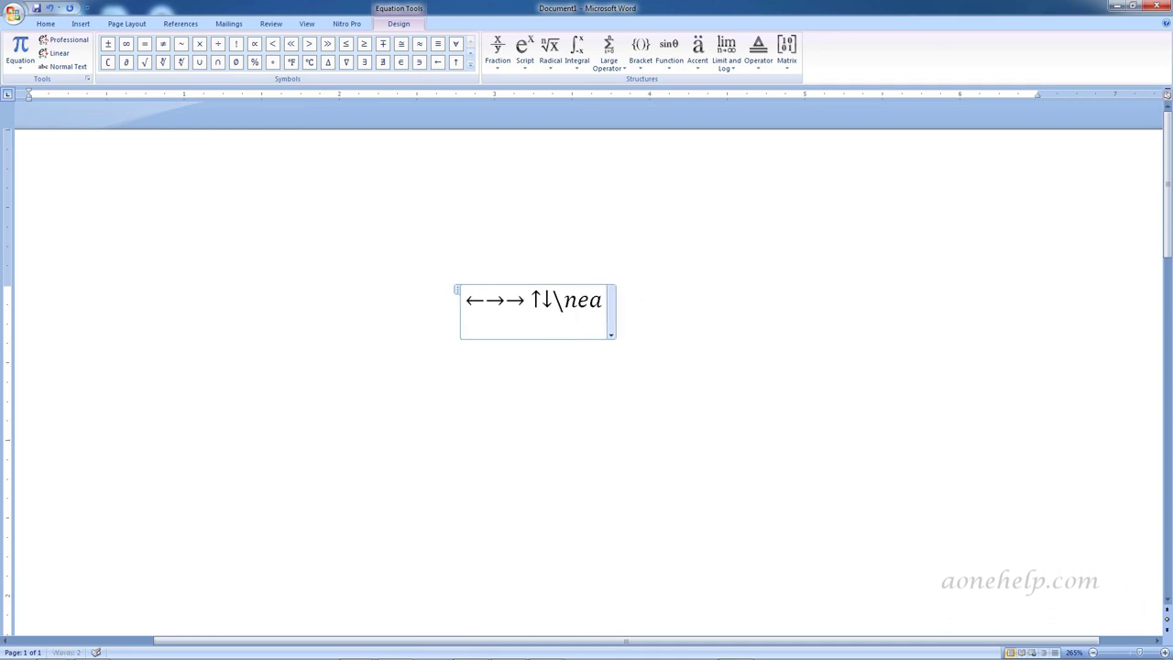
type("rrow ")
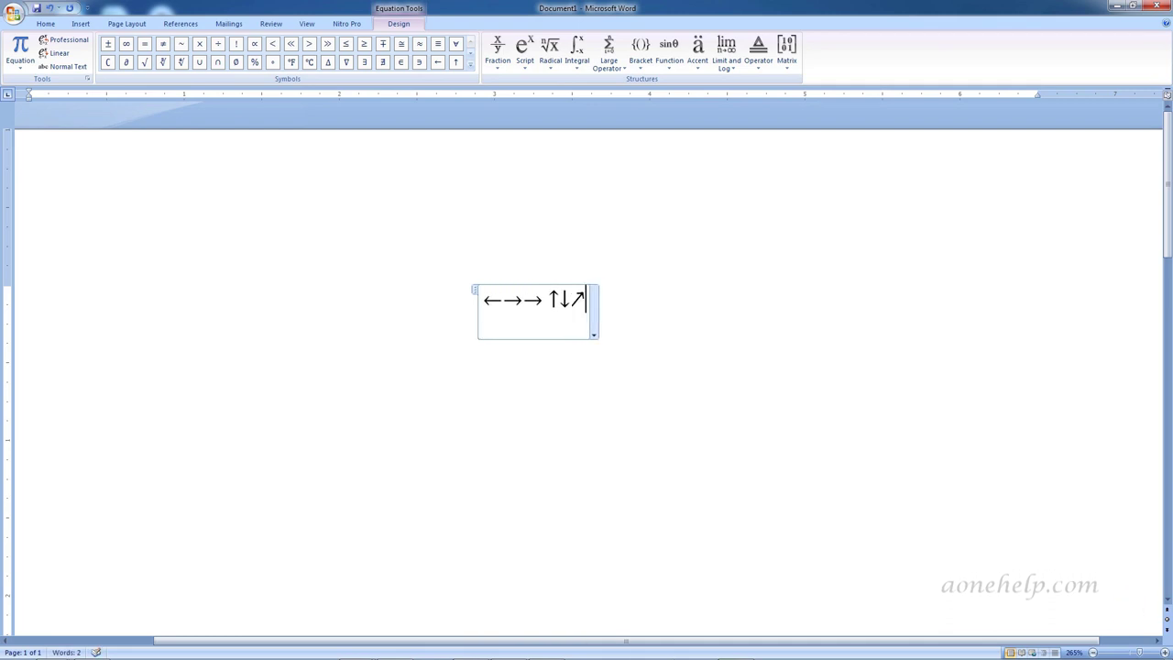
type("\\se")
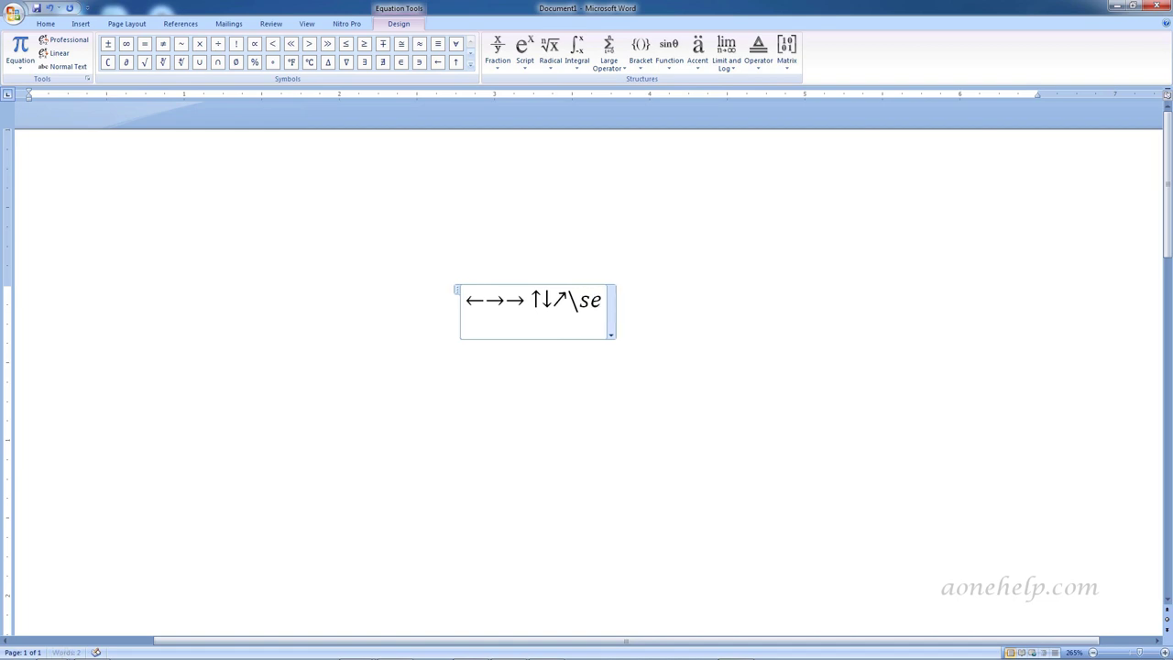
type("arrow ")
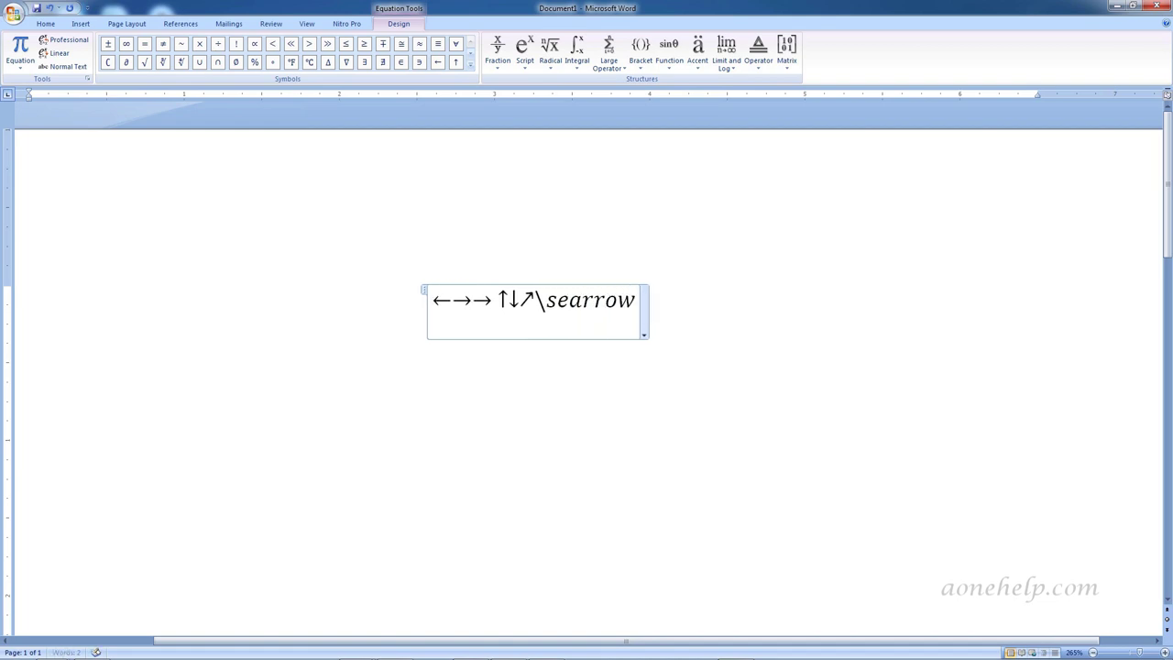
type(" war")
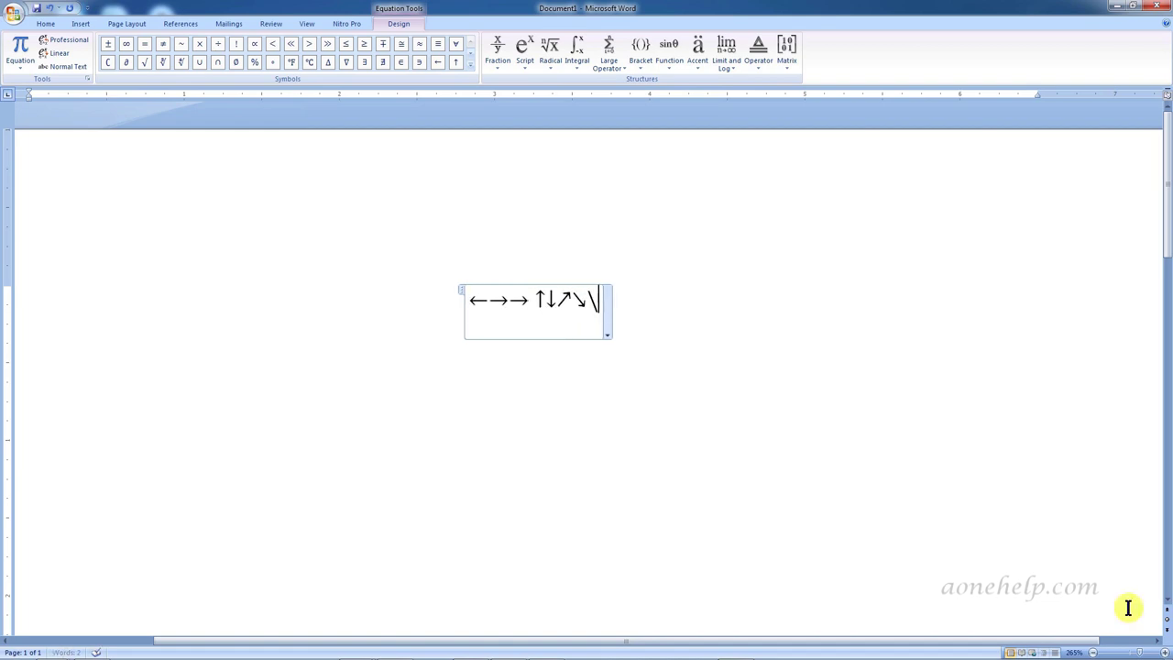
type("ro")
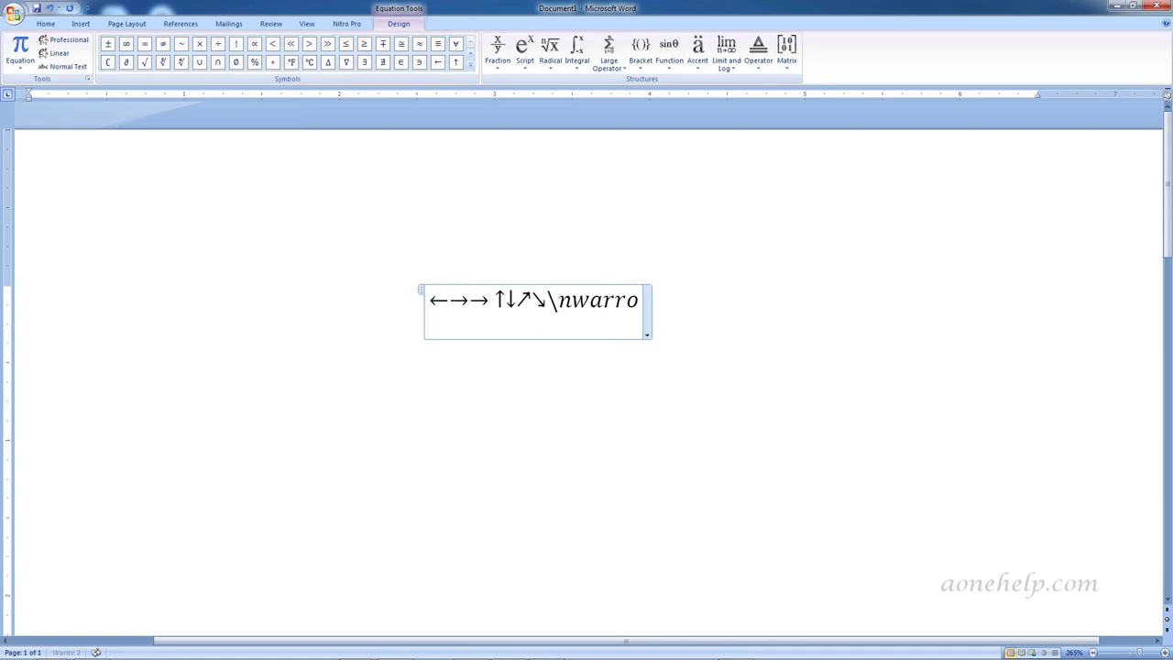
type("w \\")
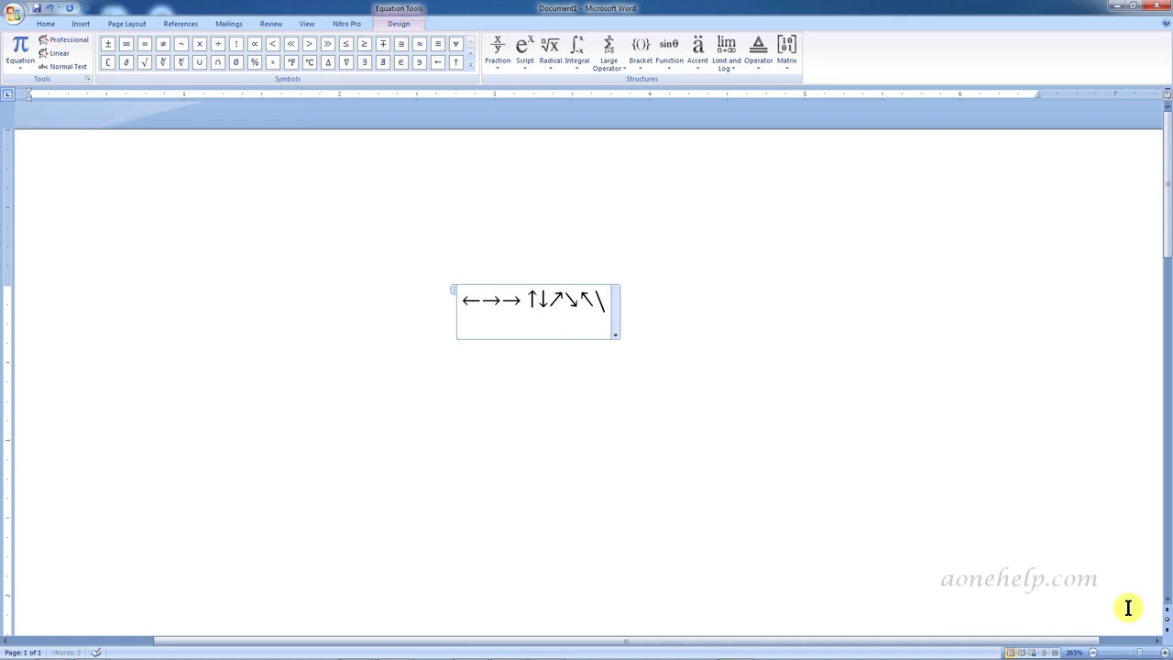
type("swarr")
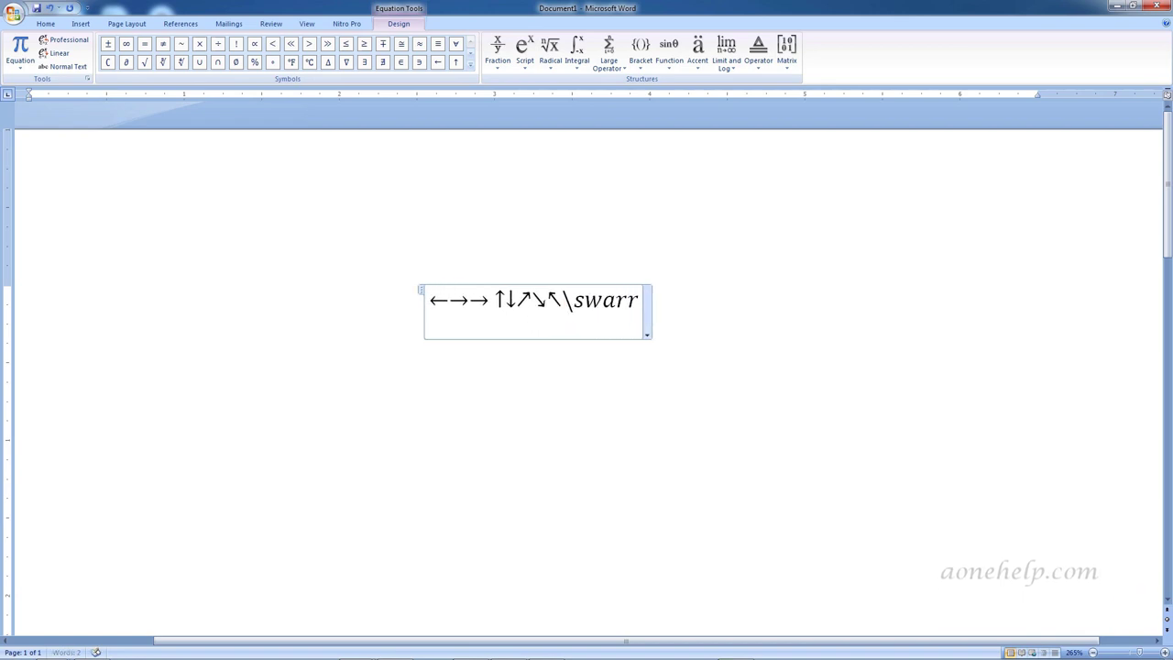
type("ow ")
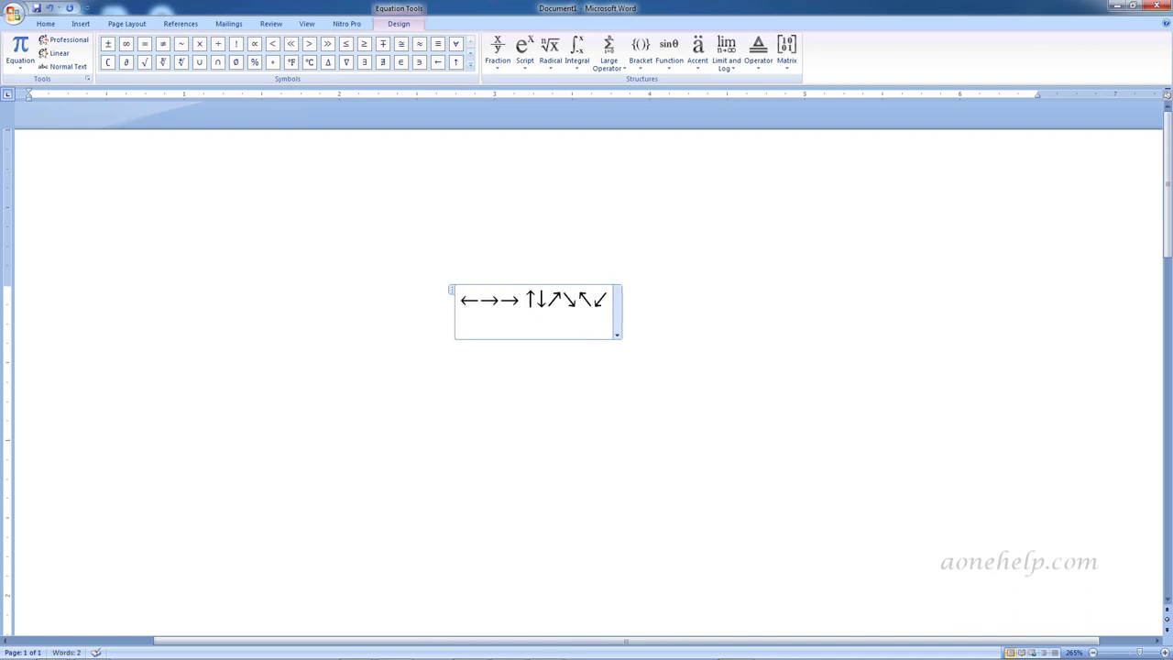
Append a two-headed horizontal arrow to the equation with the \leftrightarrow code
type("\\leftr")
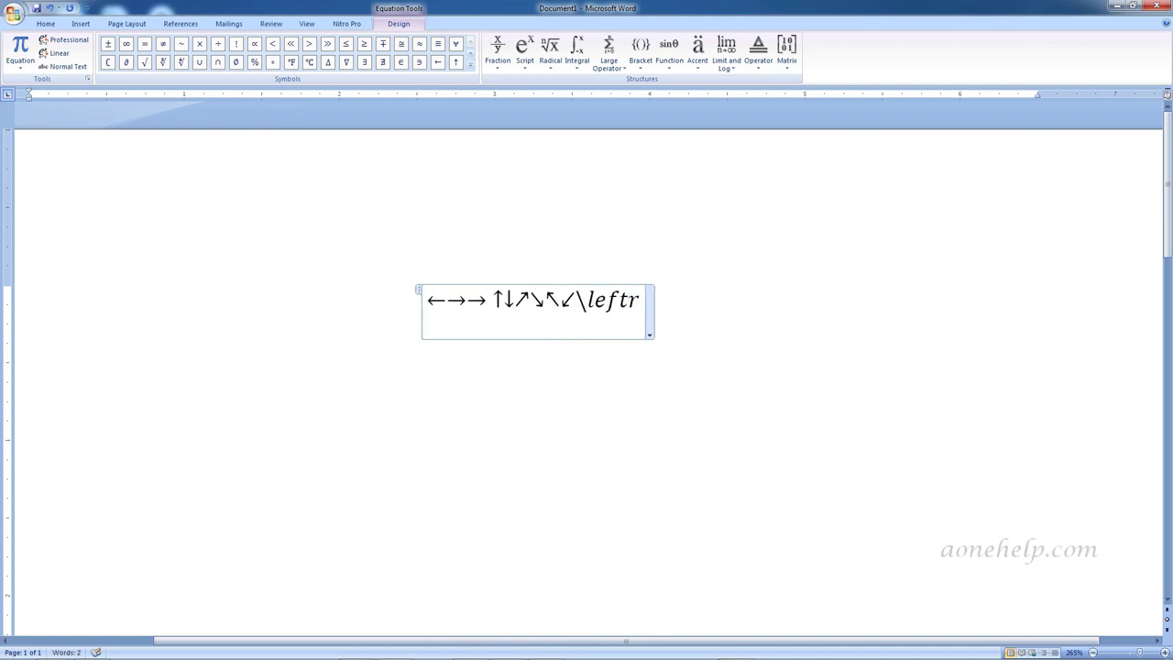
type("ight")
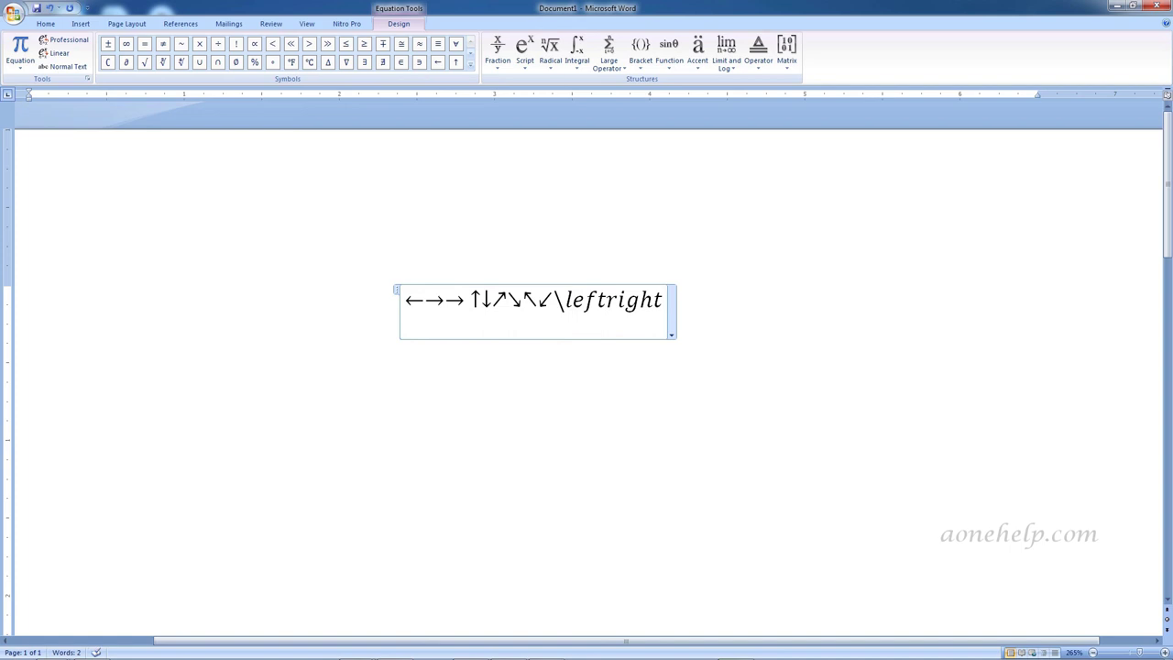
type("arrow")
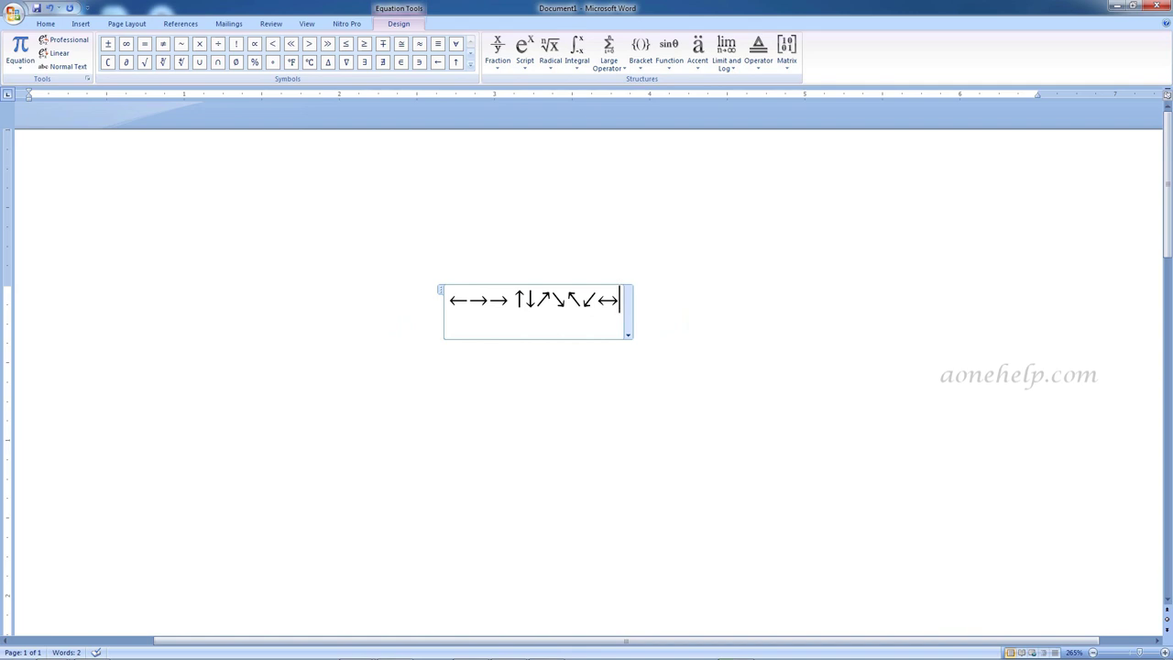
Append double-line arrows to the equation with the capitalised codes \Leftarrow, \Rightarrow, \Downarrow and \Uparrow
type("\\")
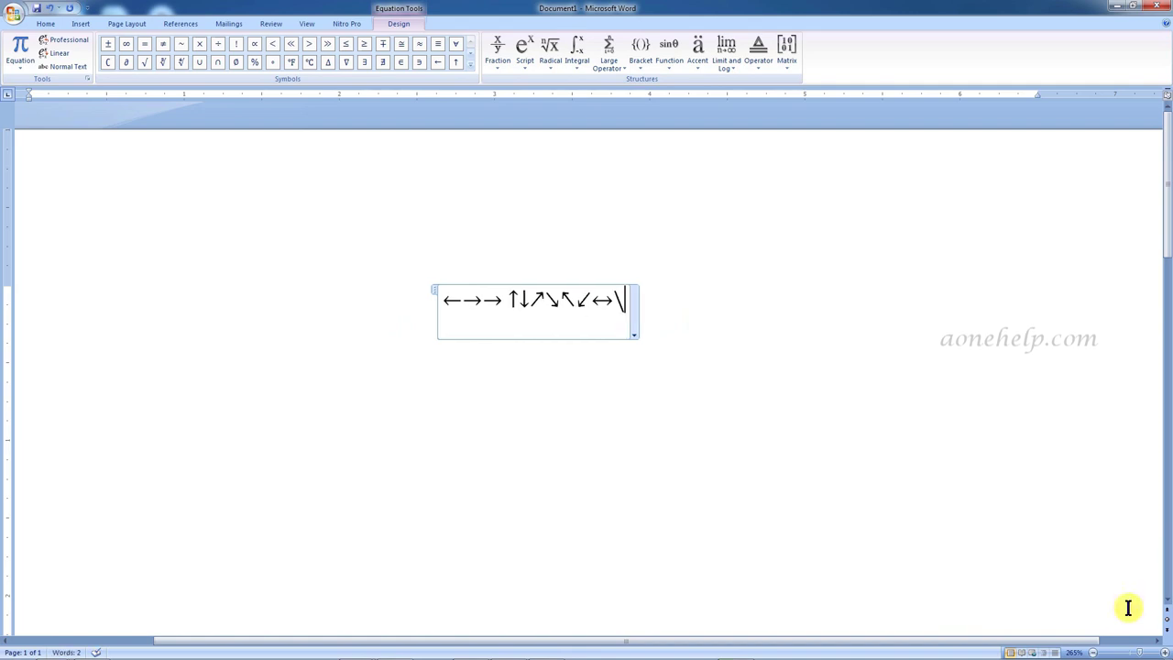
type("Lefta")
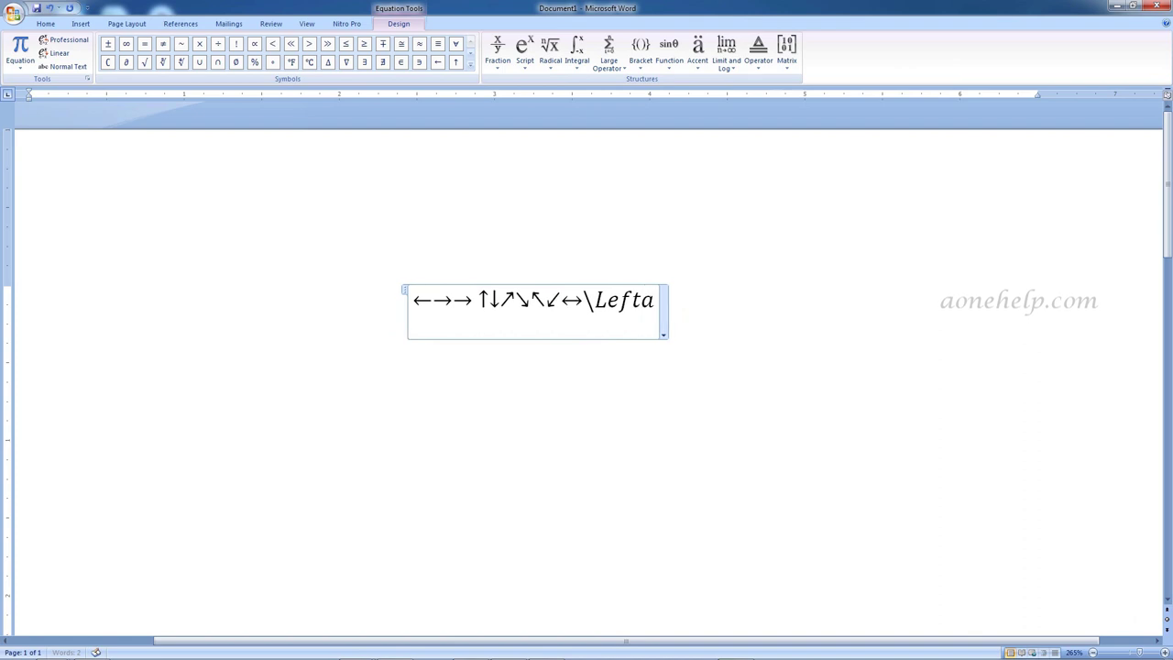
type("rrow ")
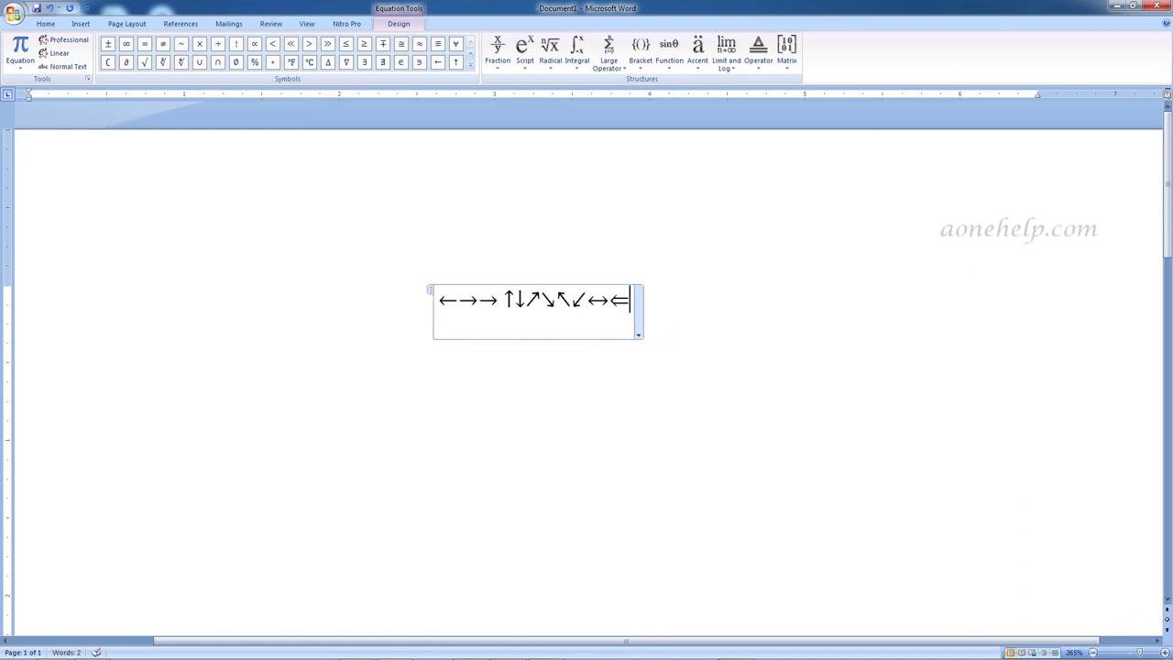
type("\\Righ")
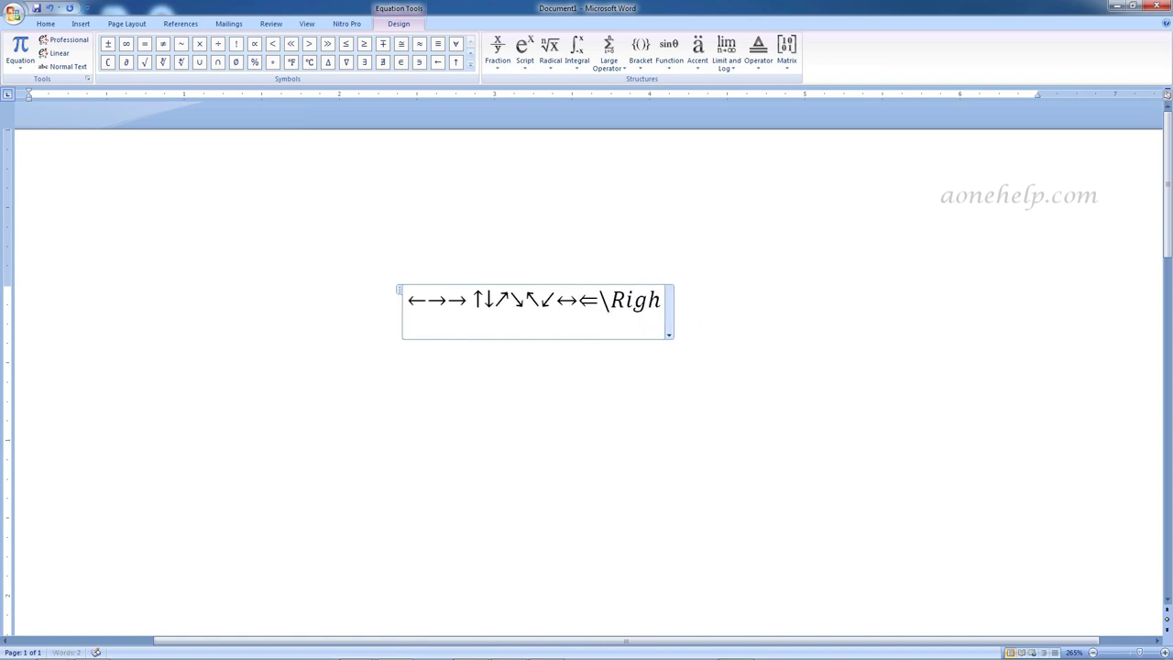
type("tarrow")
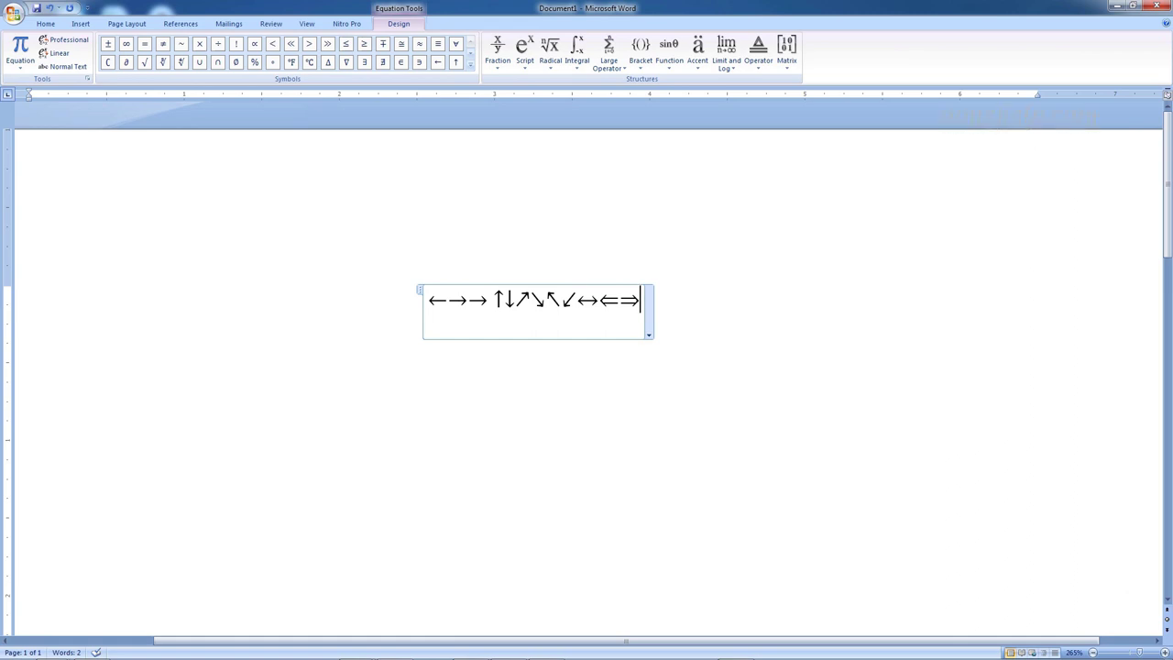
type("\\")
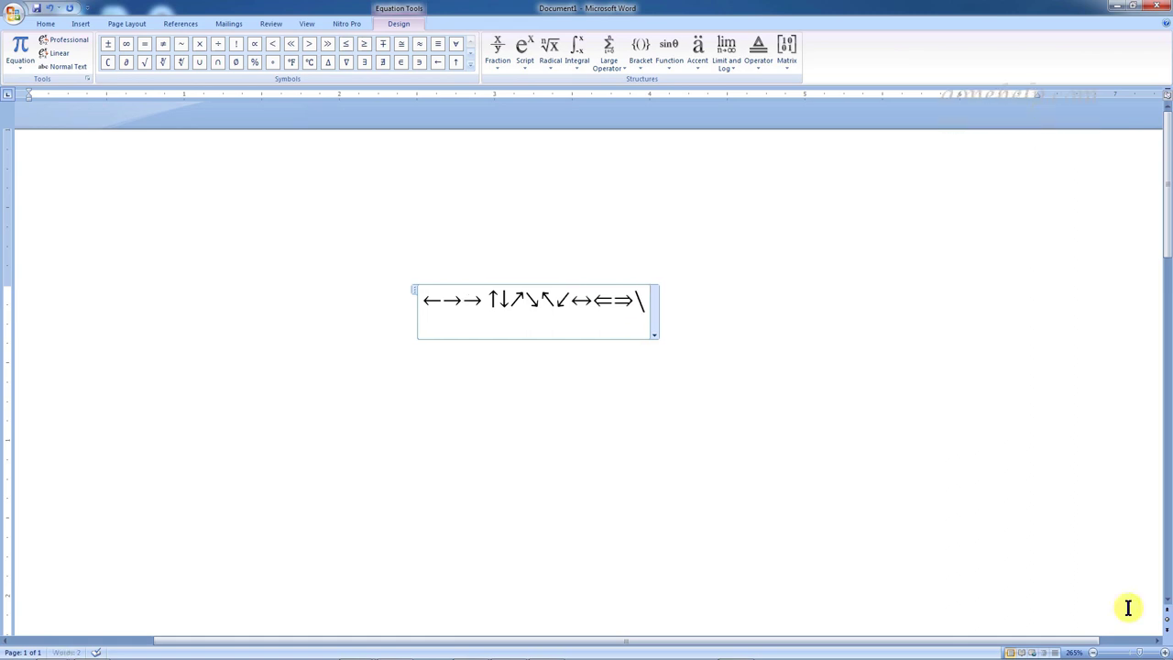
type("Do")
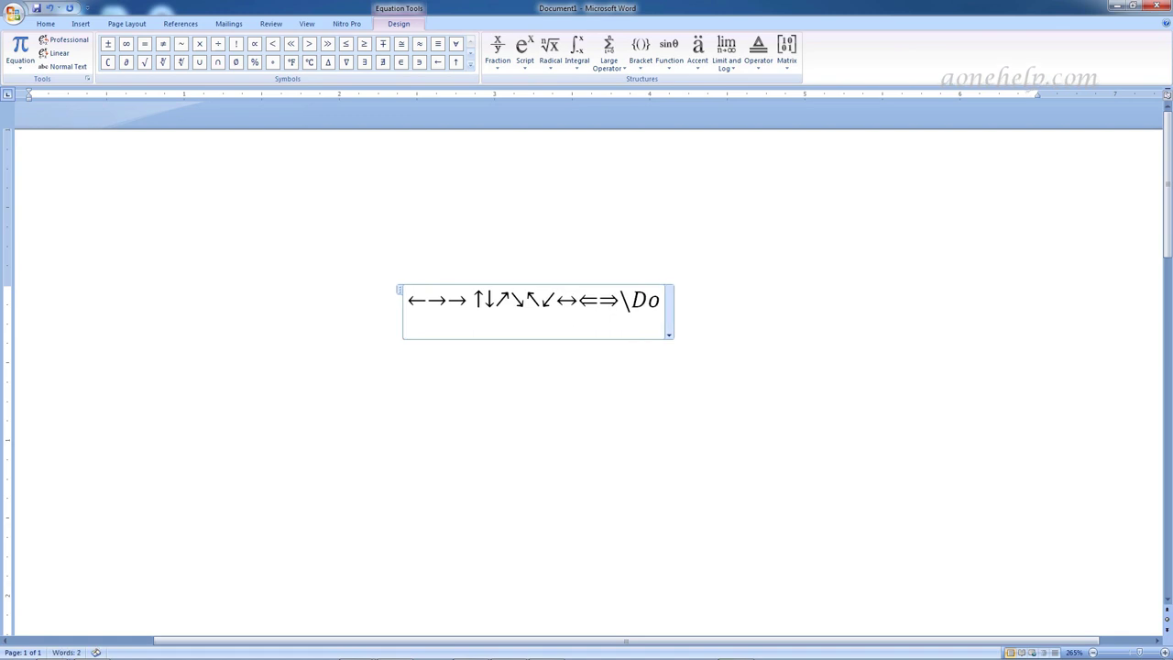
type("wnarrow ")
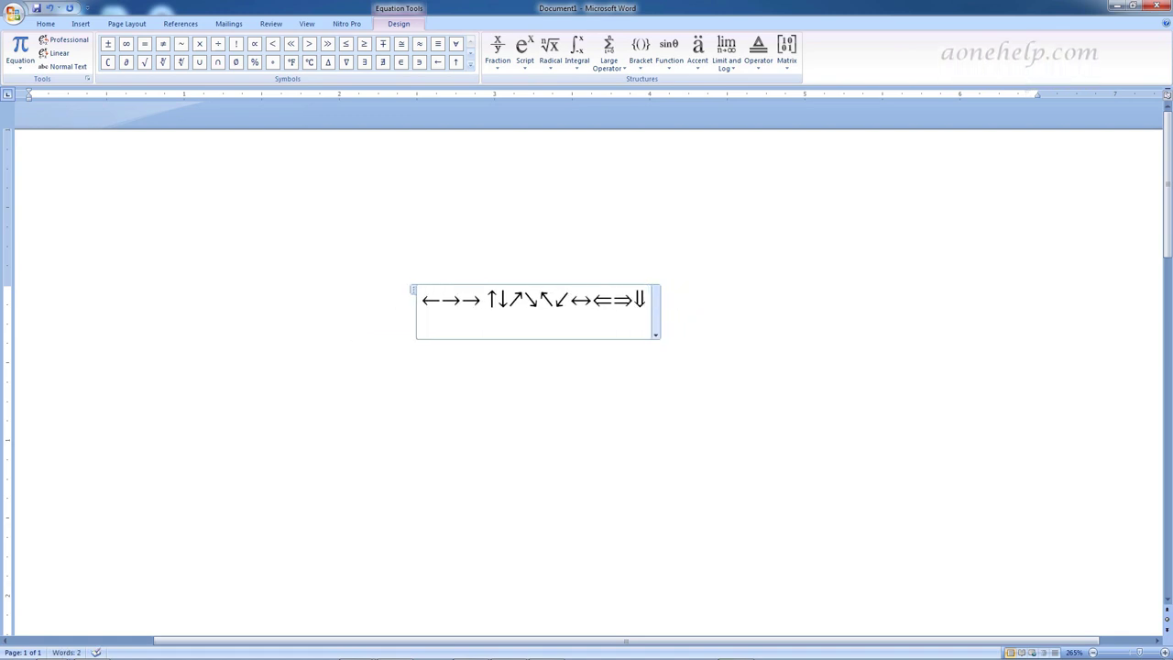
type("\\Uparrow")
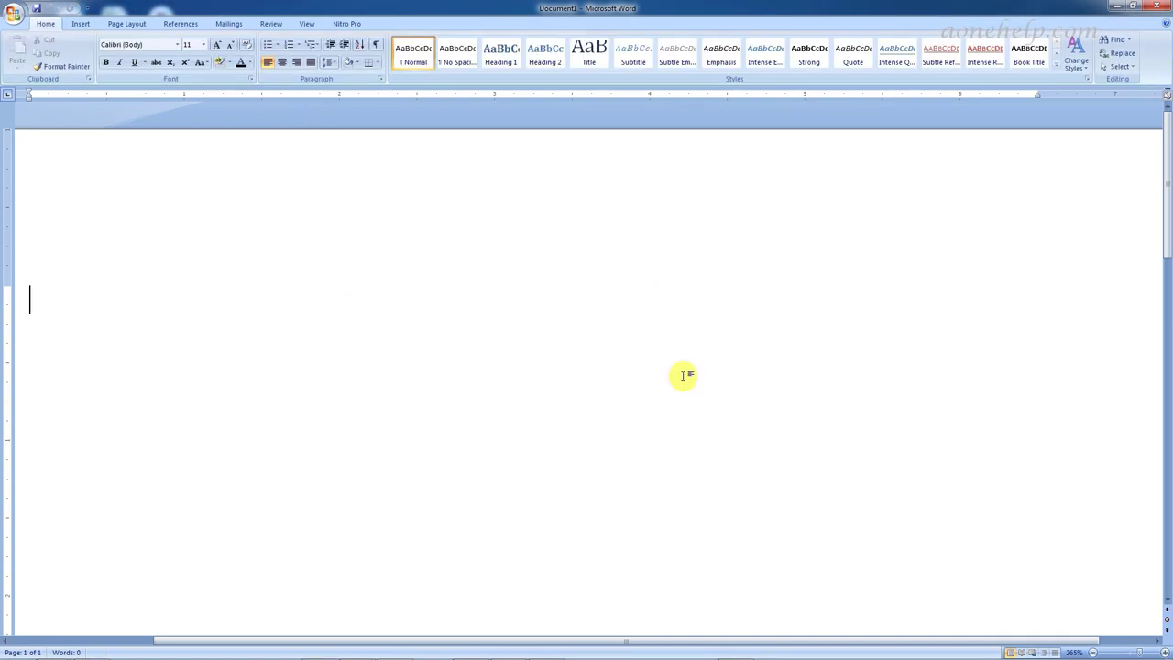
Insert a new equation in the blank document and enter × with \times, then ± with both \pm and the +- shorthand
key("alt+equal")
type("\\")
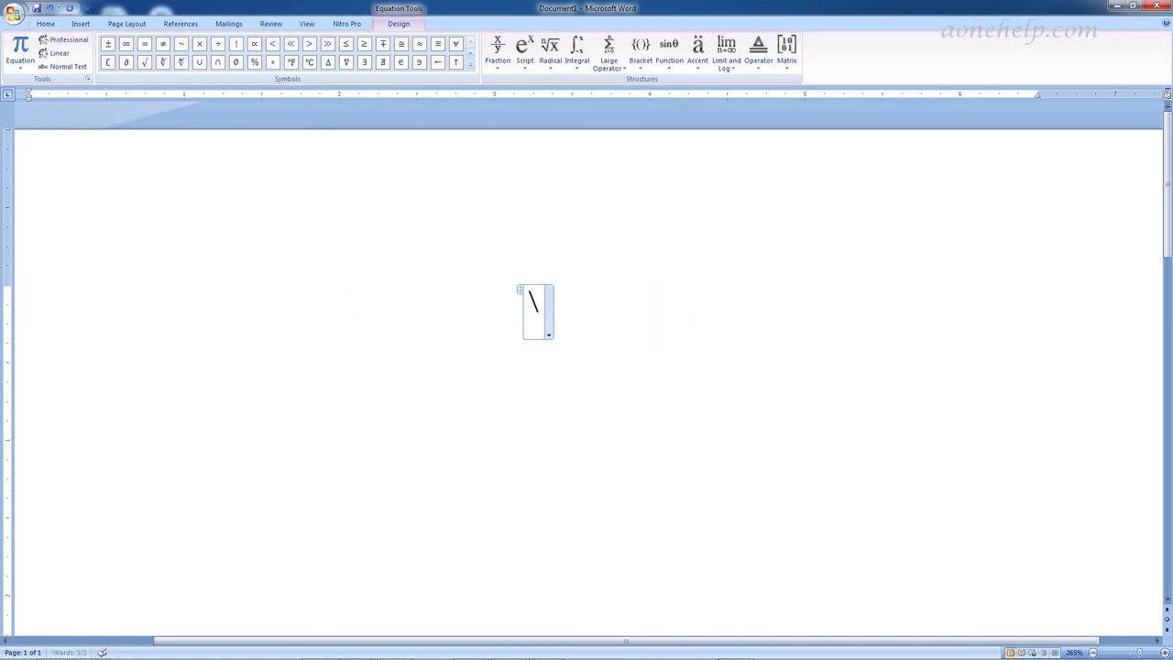
type("times")
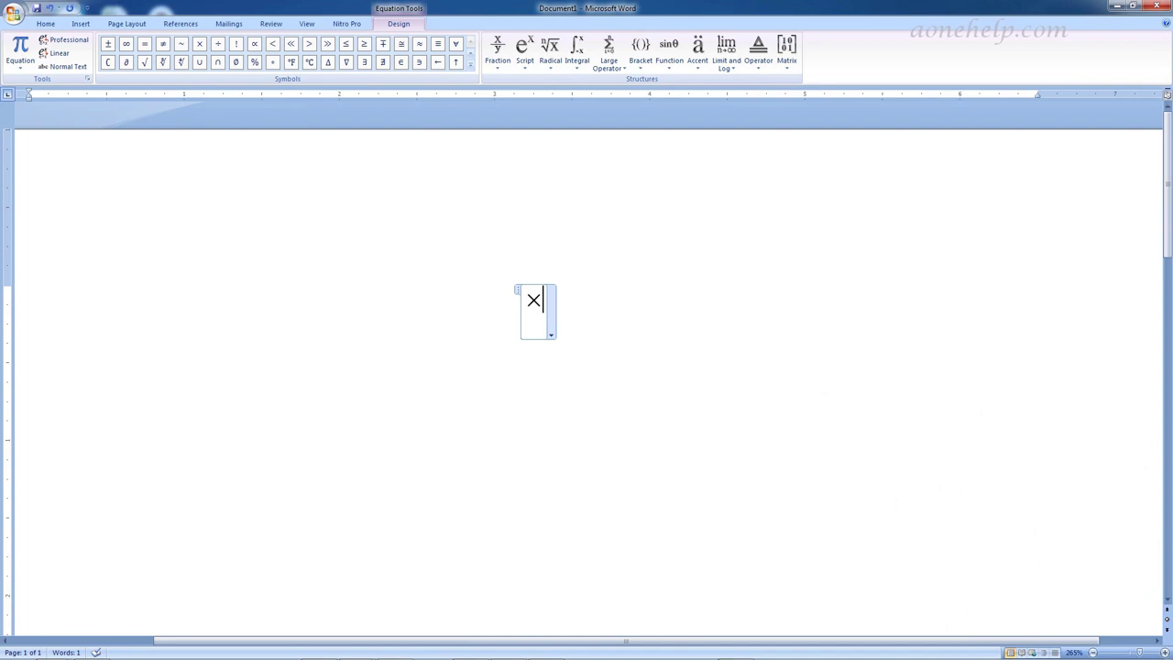
left_click(686, 375)
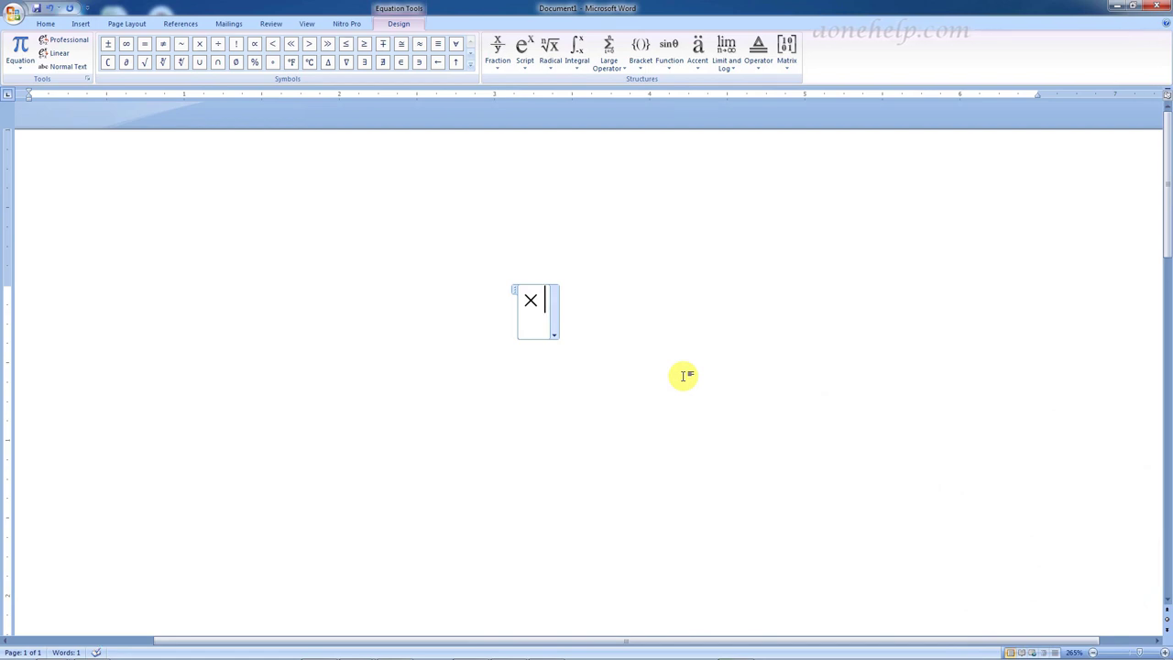
type("\\pm ")
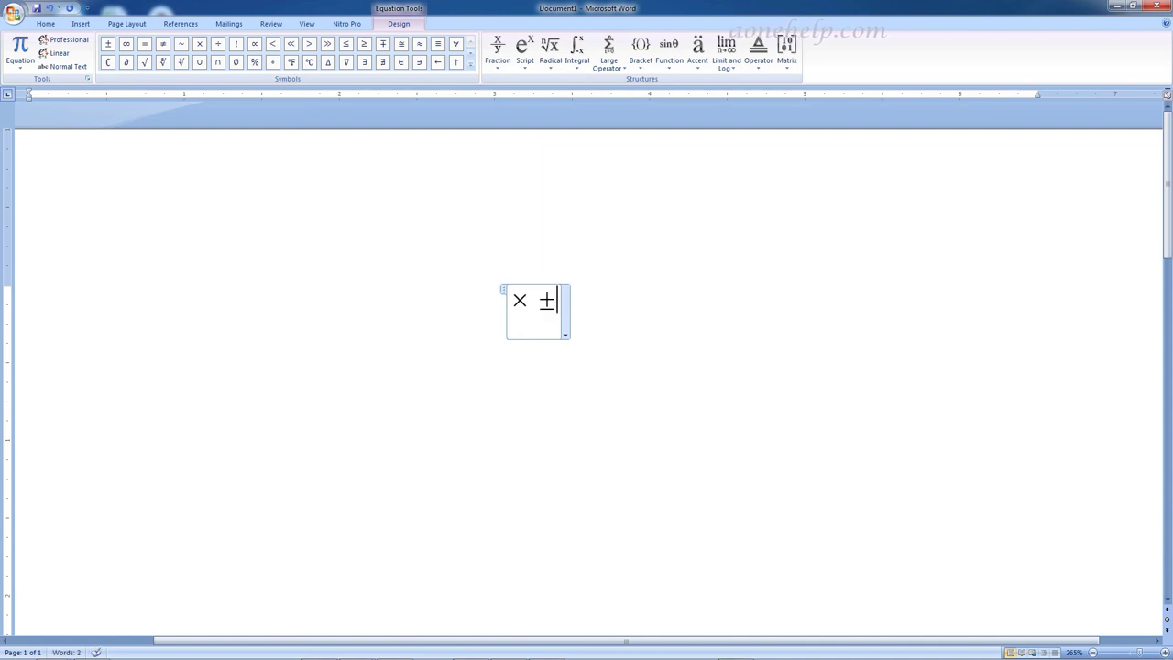
type("+")
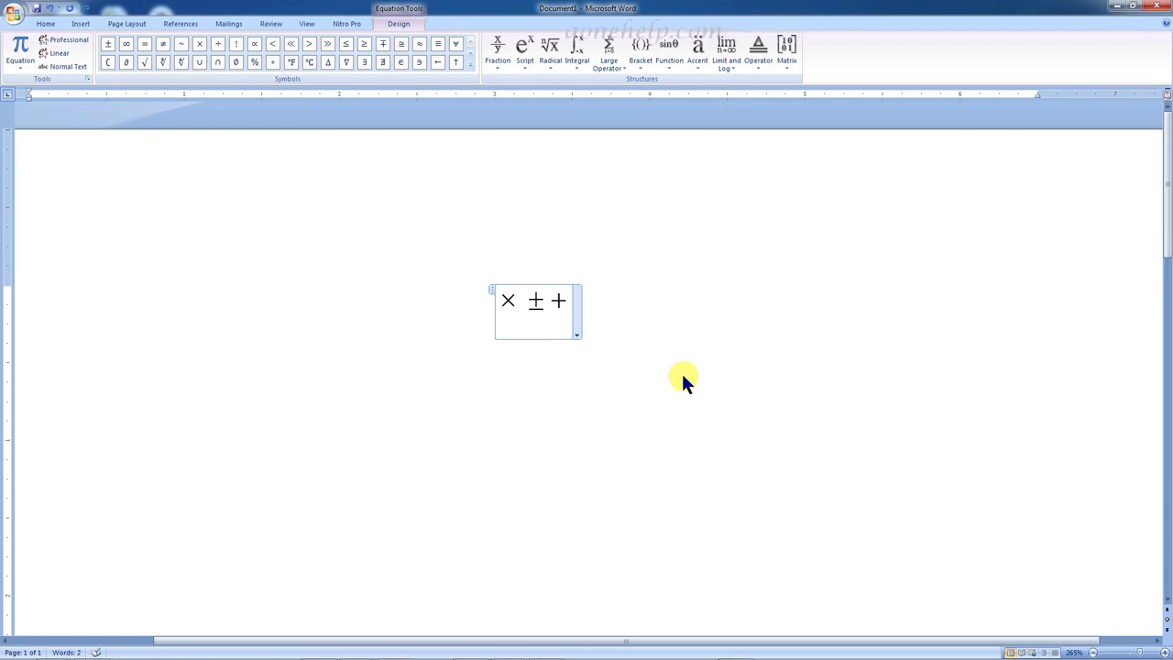
type("-")
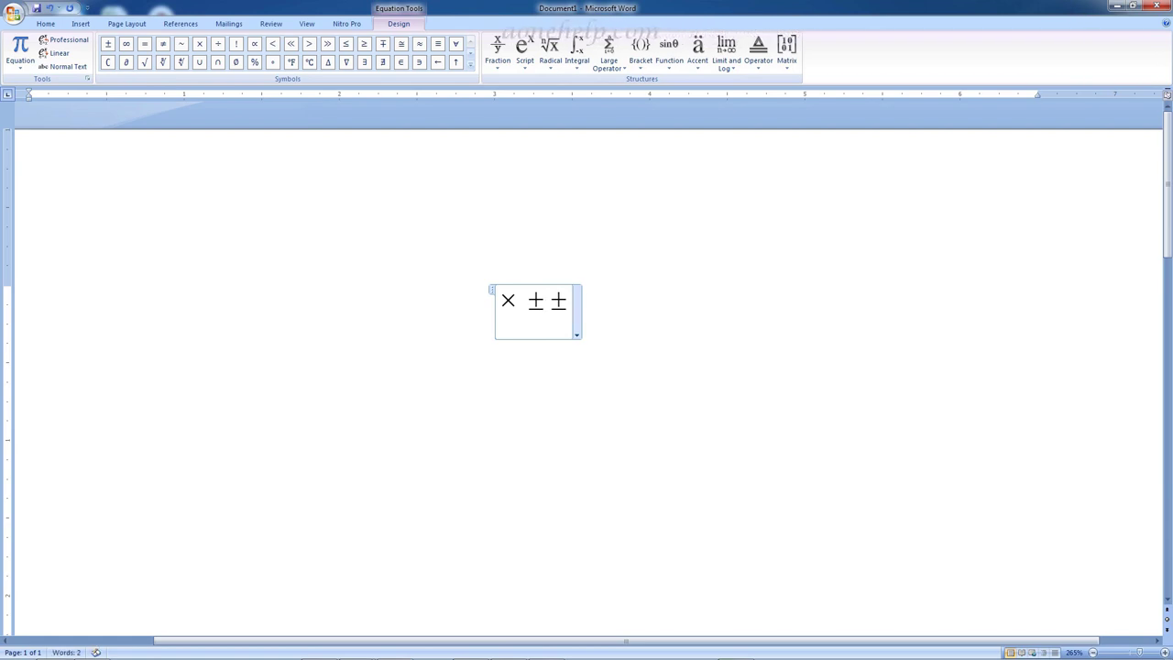
Append two ∓ signs to the equation, one with the \mp code and one with the -+ shorthand
type("\\mp")
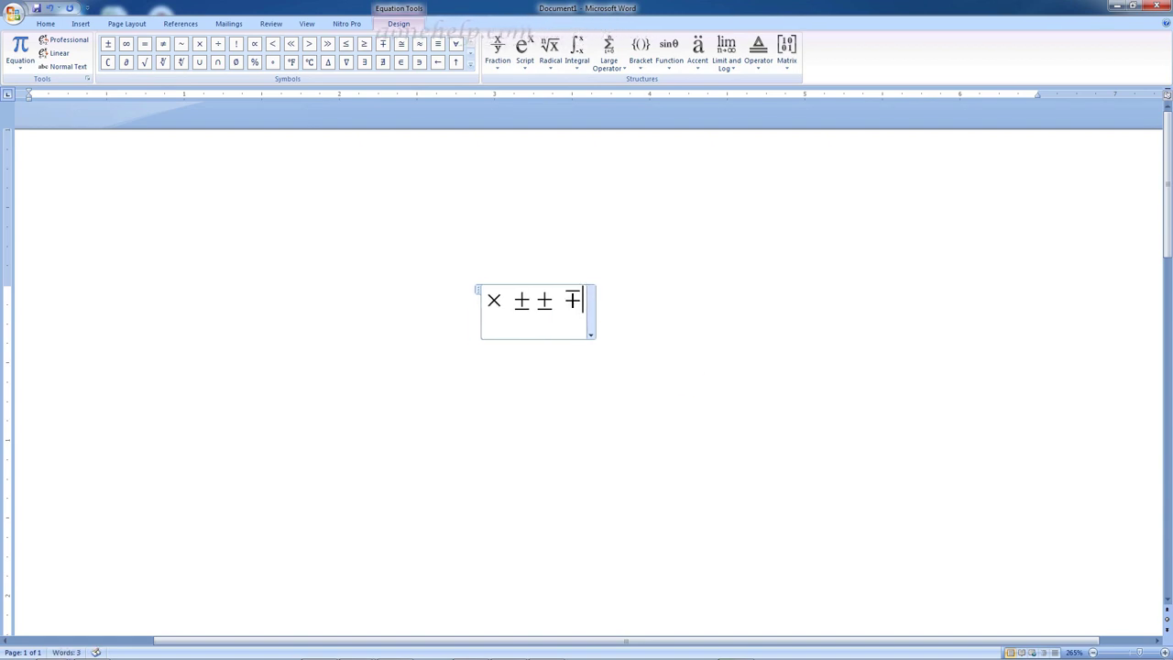
type(" -")
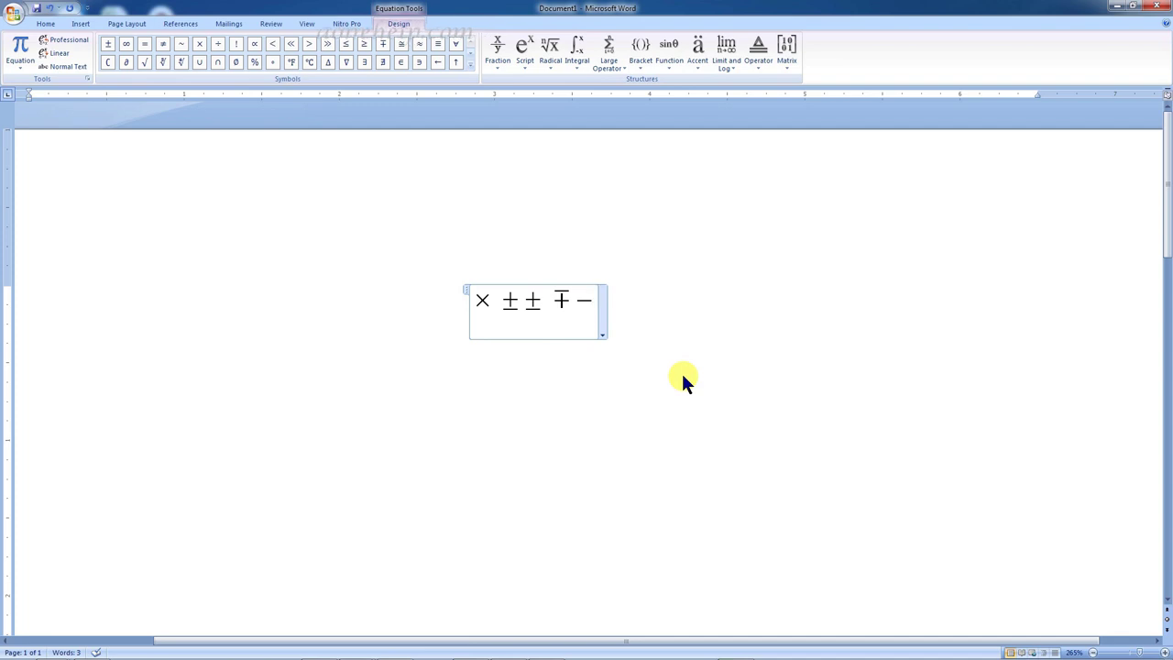
type("+")
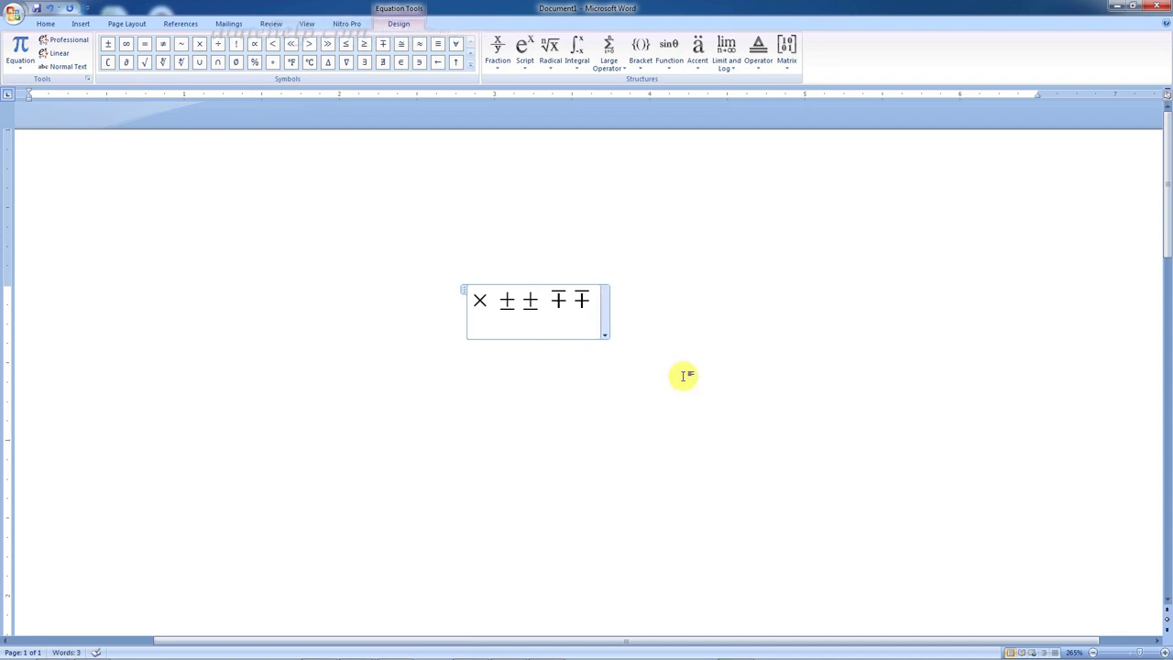
Append ≥ and ≤ to the equation with the shorthands >= and <=
type(">")
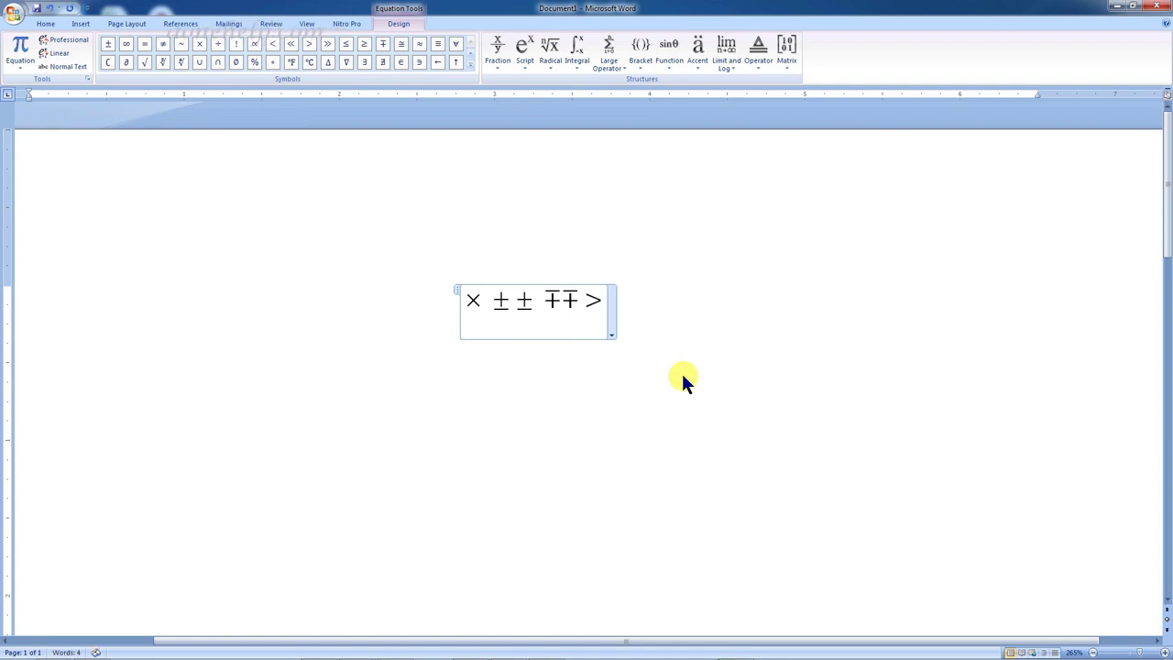
type("=")
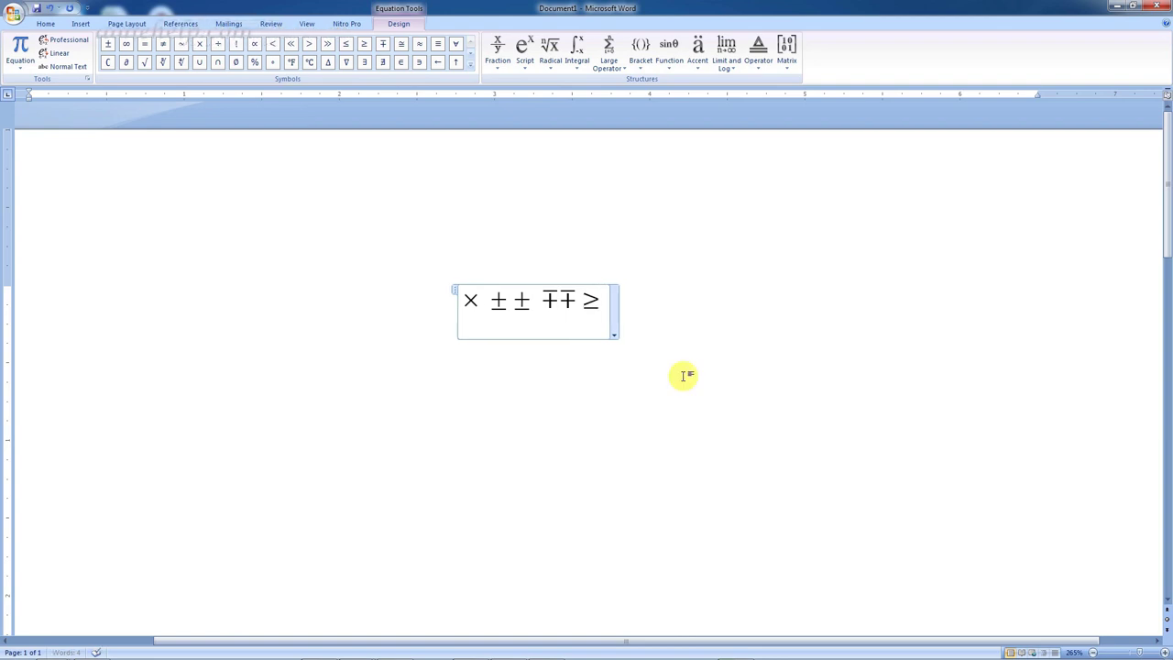
type("<")
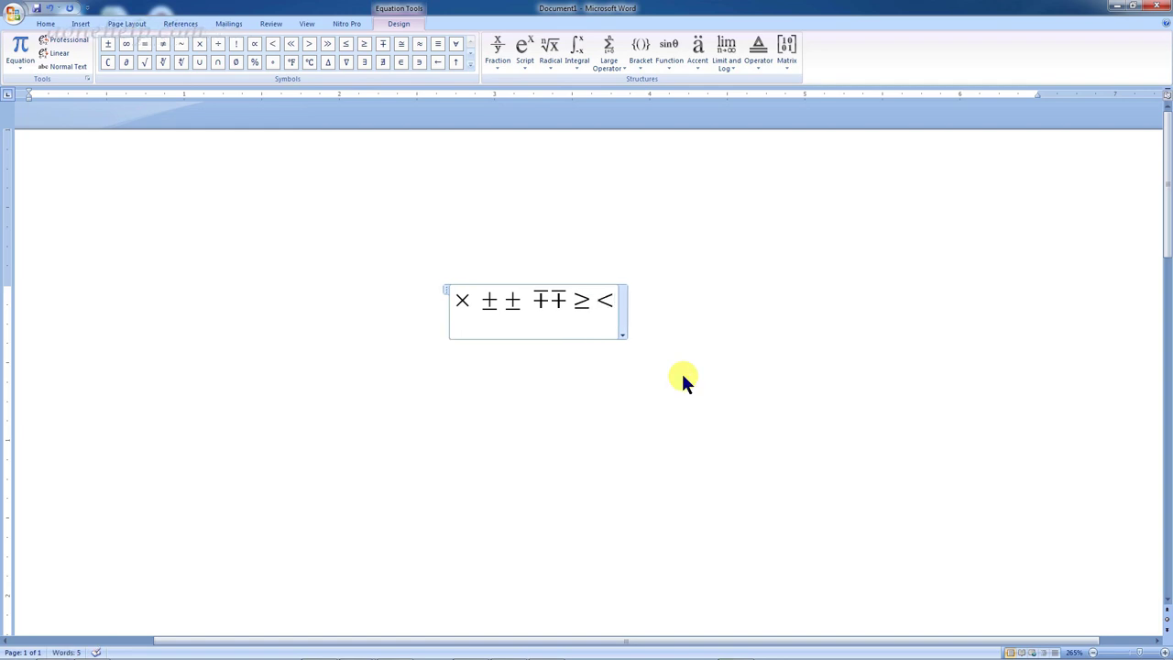
type("=")
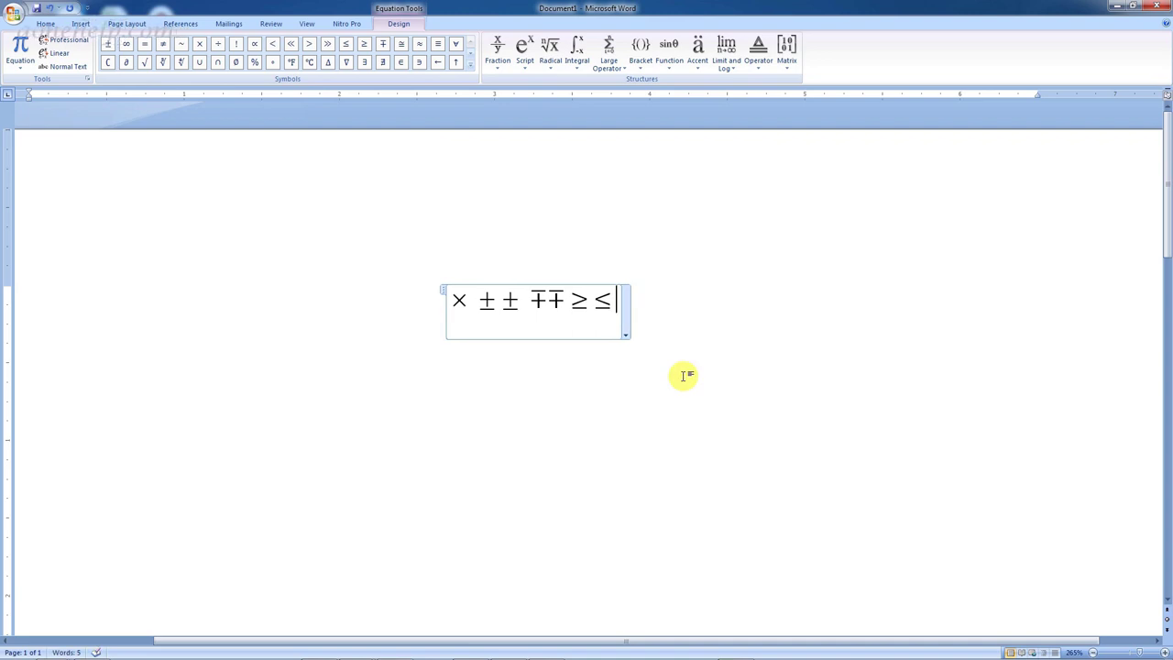
Append the not-equal sign ≠ and the identity sign ≡ to the equation with the codes \ne and \equiv
type("  e")
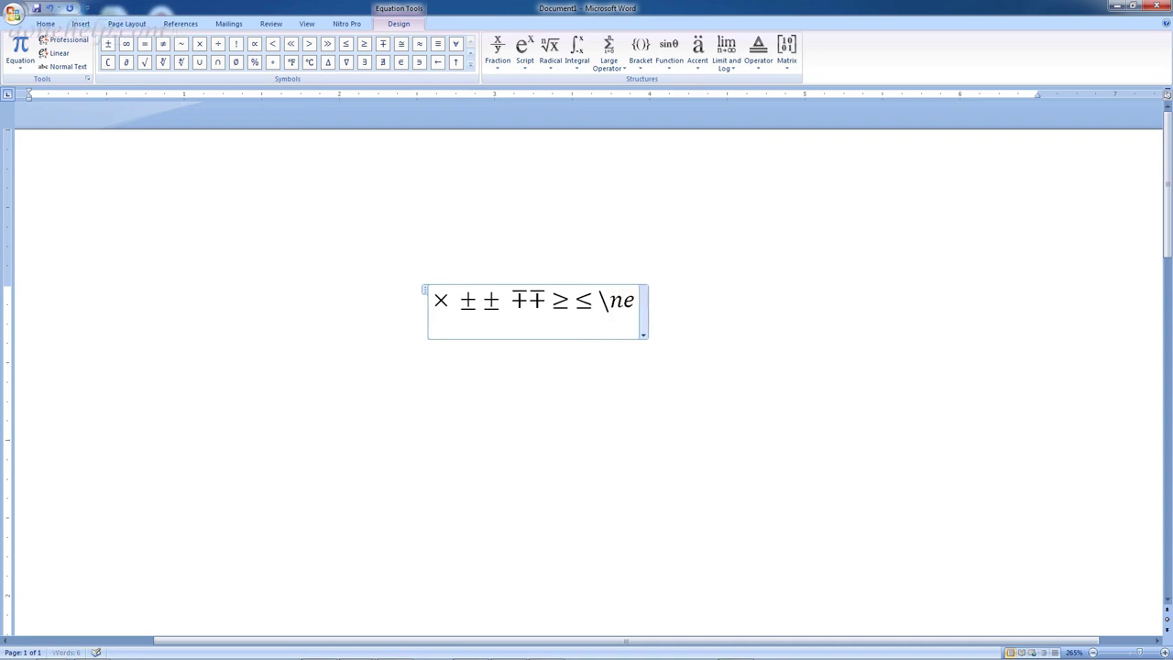
type(" \\")
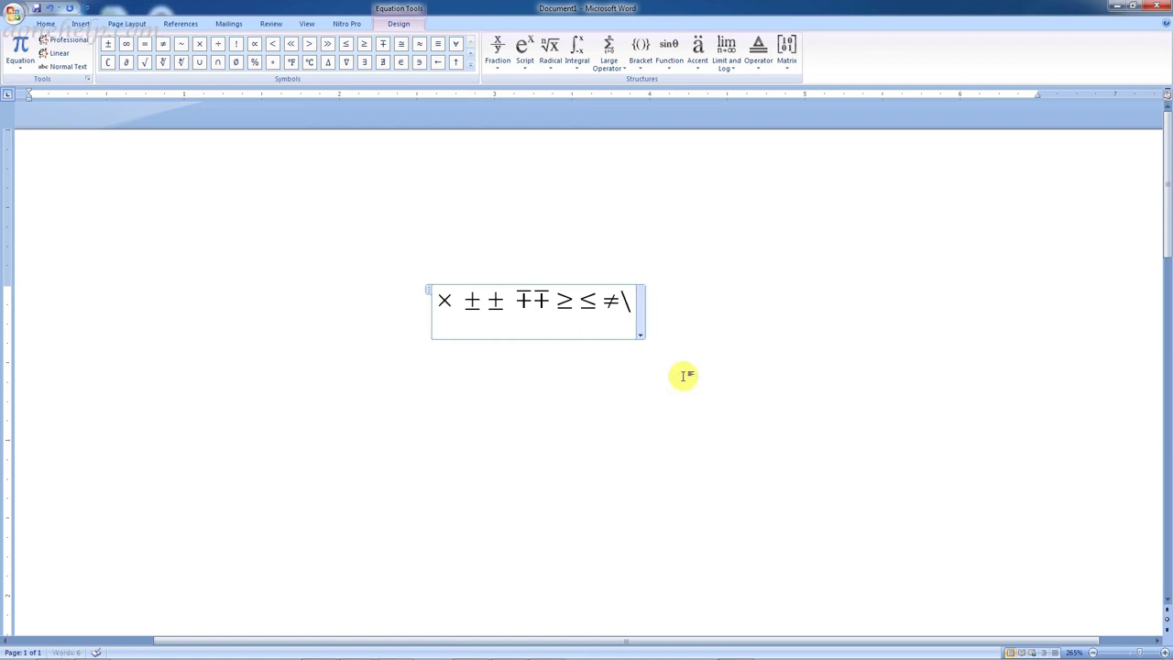
type("eq")
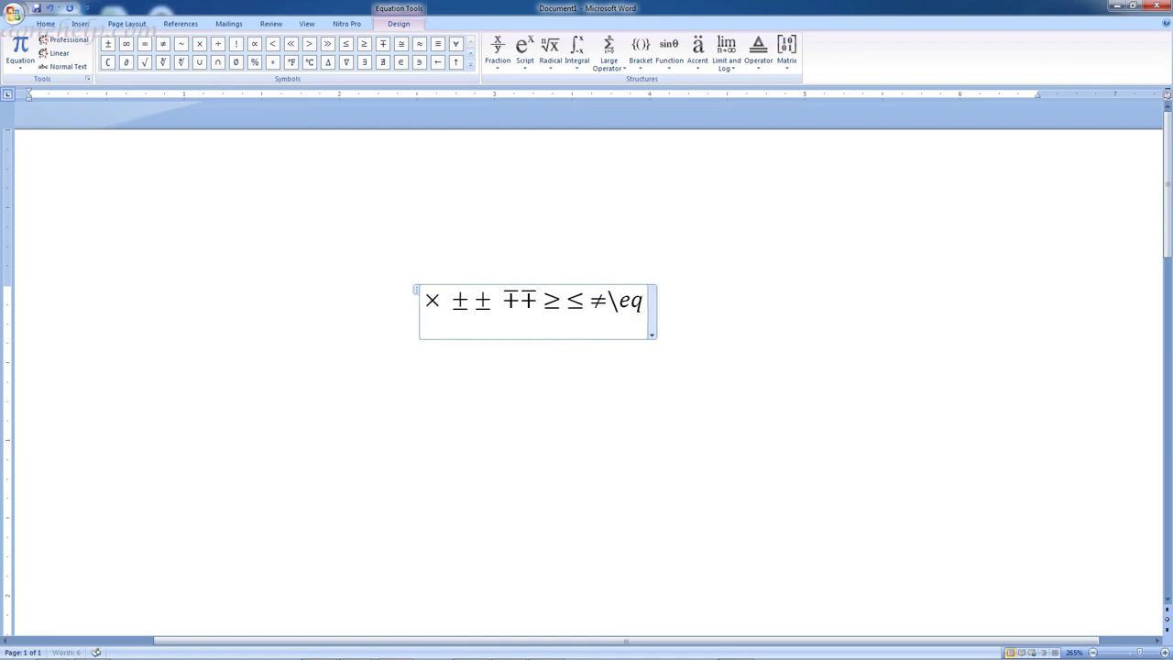
type("uiv ")
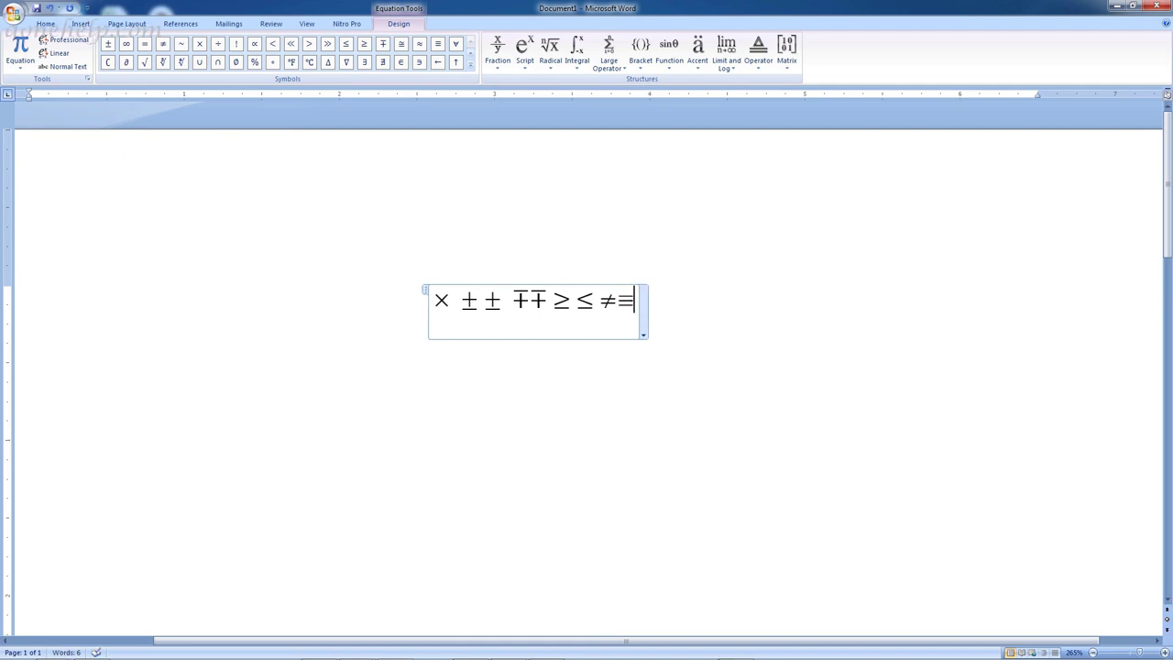
Append the similarity signs ∼ and ≃ to the equation with the codes \sim and \simeq
type("\\")
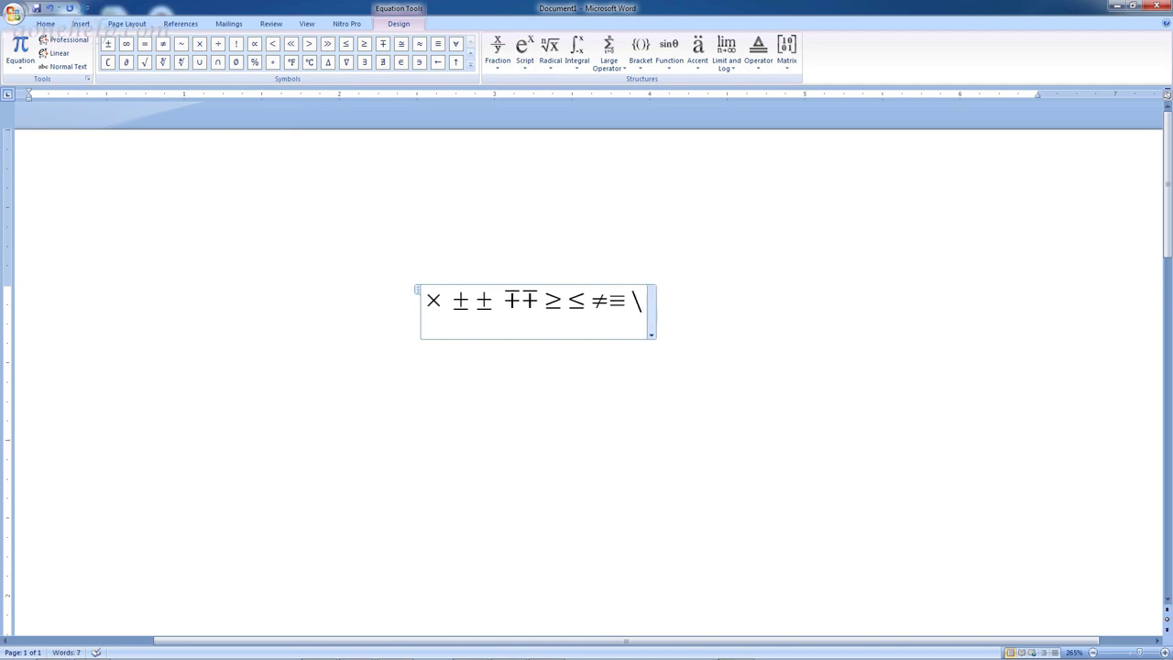
type("sim")
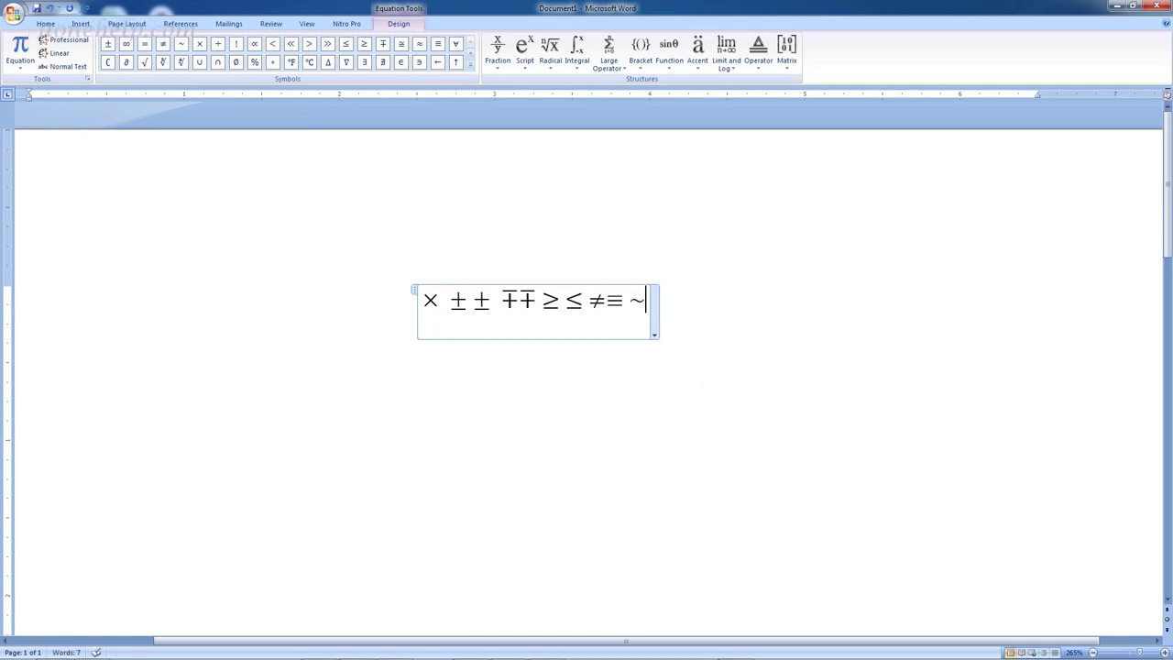
type(" \\si")
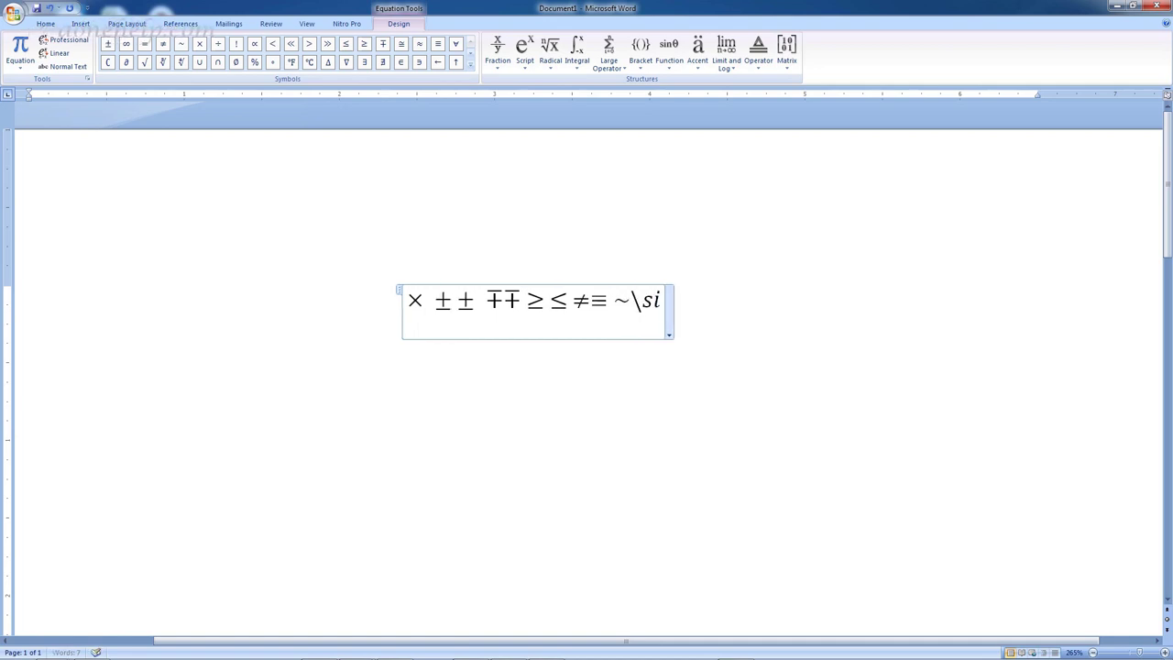
type("meq")
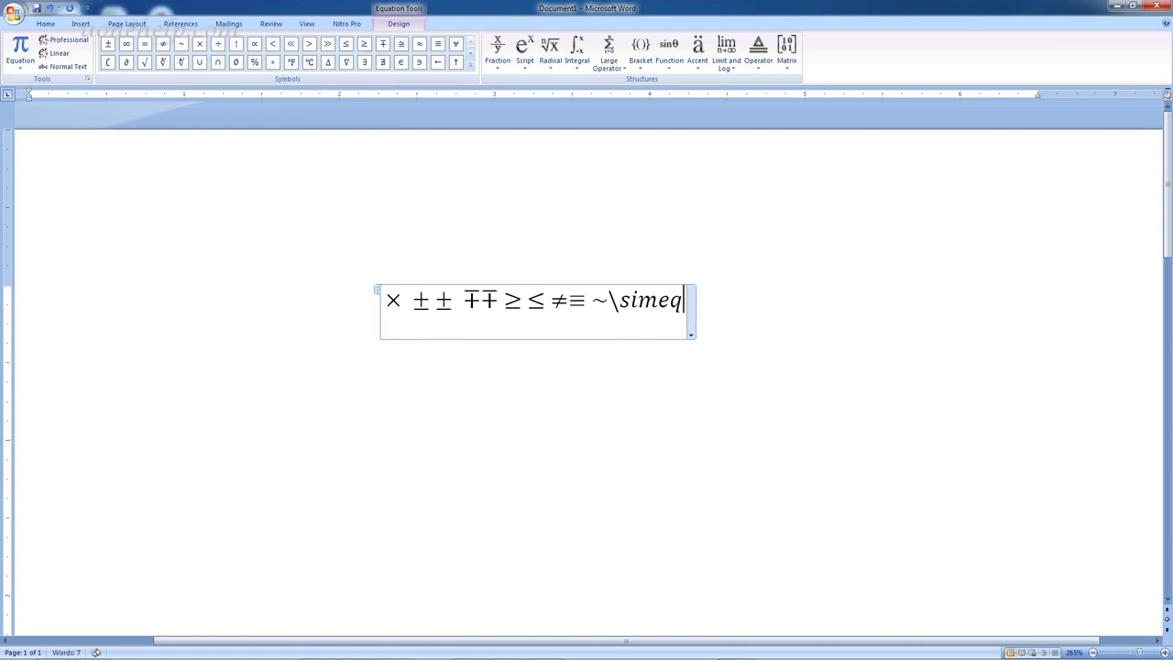
key("space")
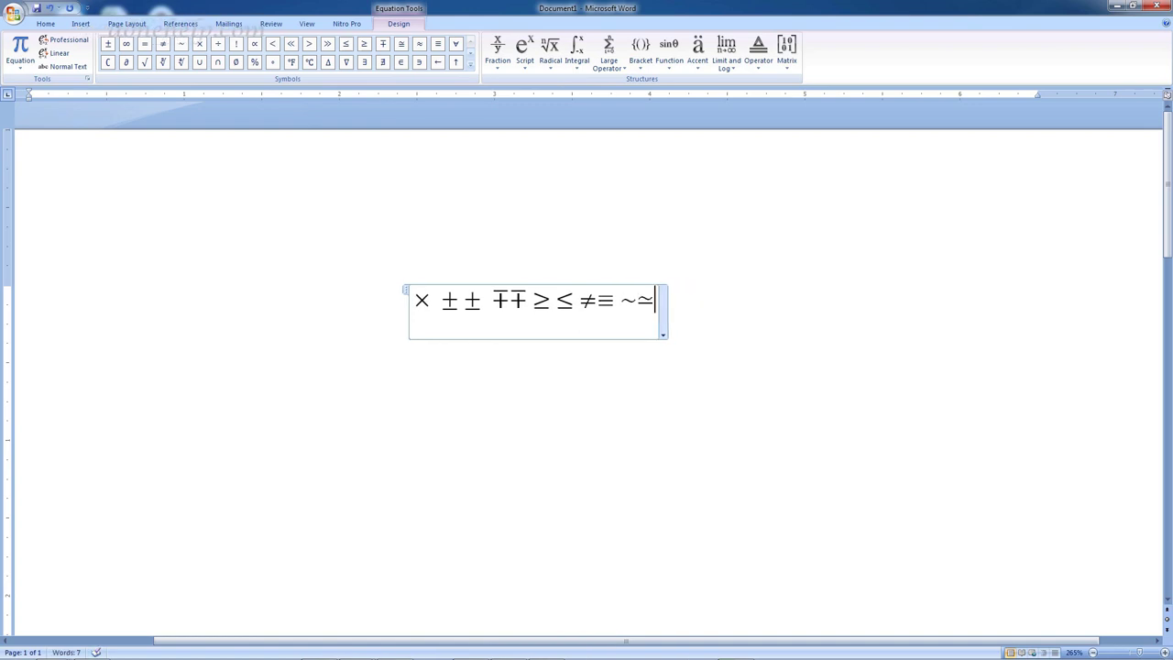
Append the congruence sign ≅ and the approximation sign ≈ to the equation with the codes \cong and \approx
type("\\cong")
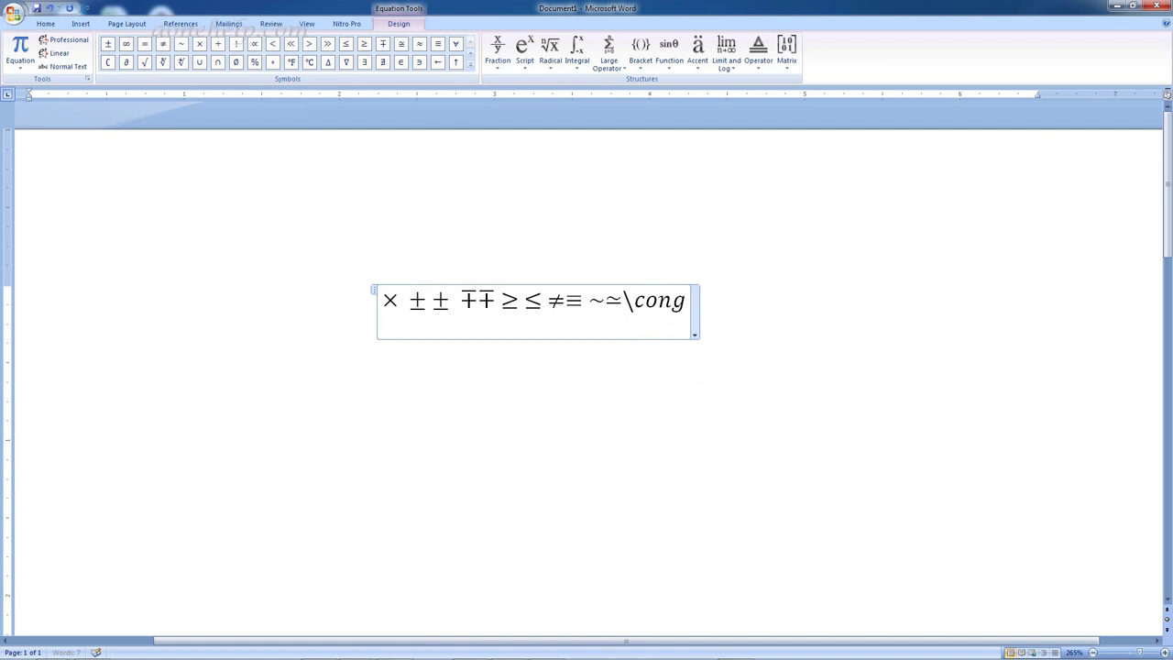
key("space")
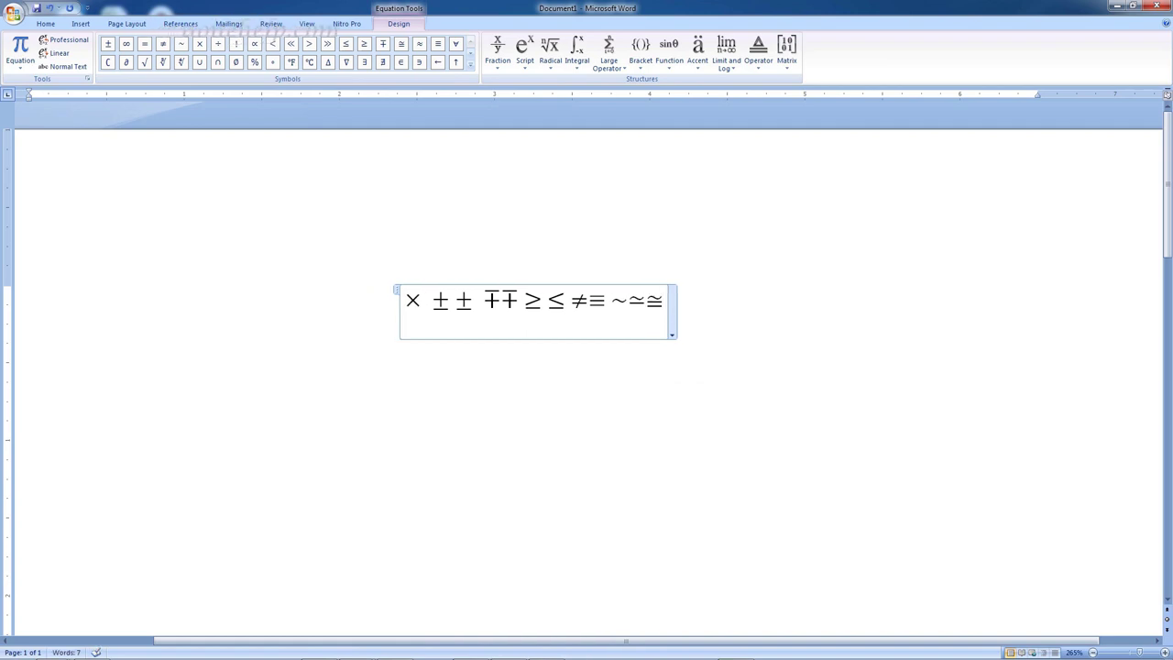
type("\\a")
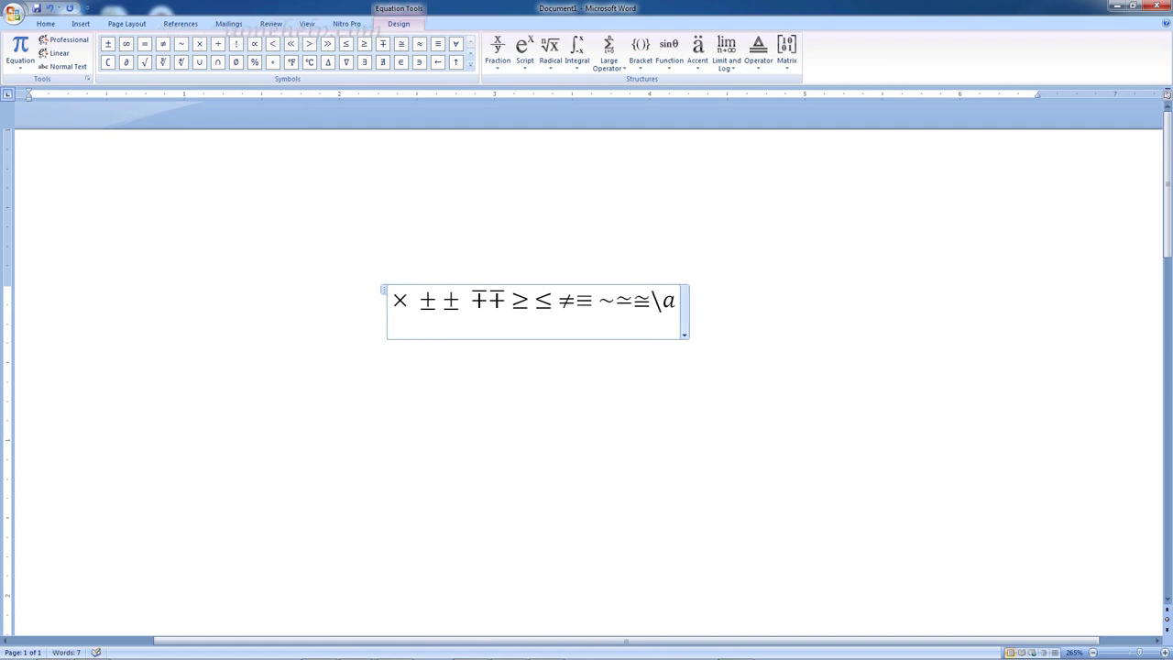
type("pprox")
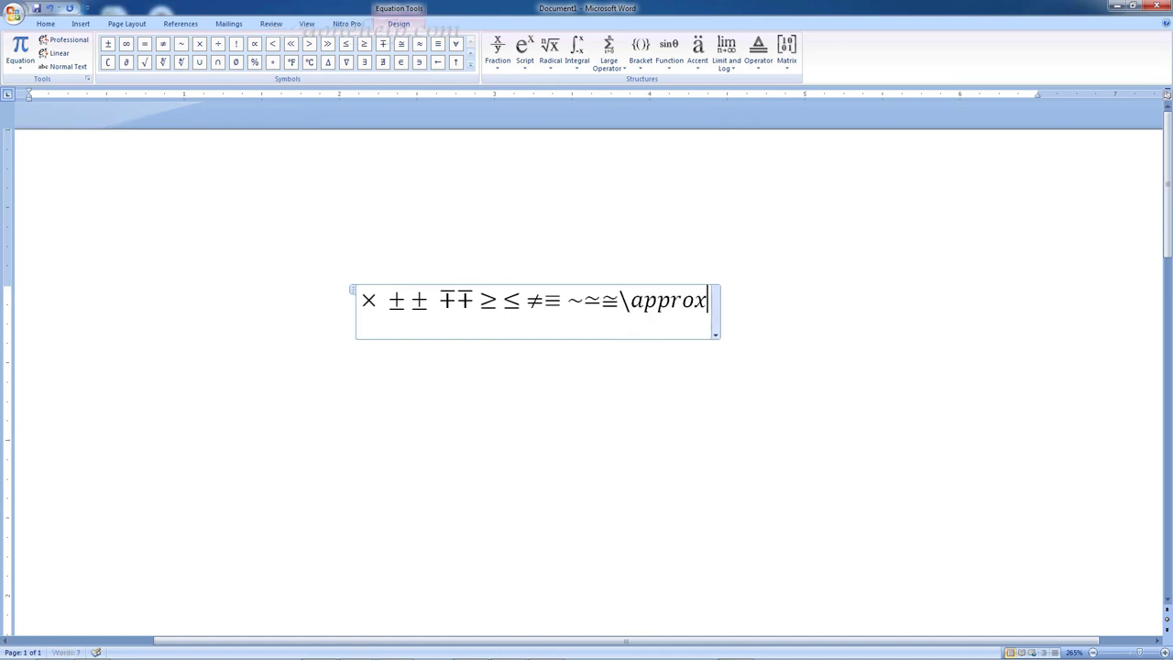
key("space")
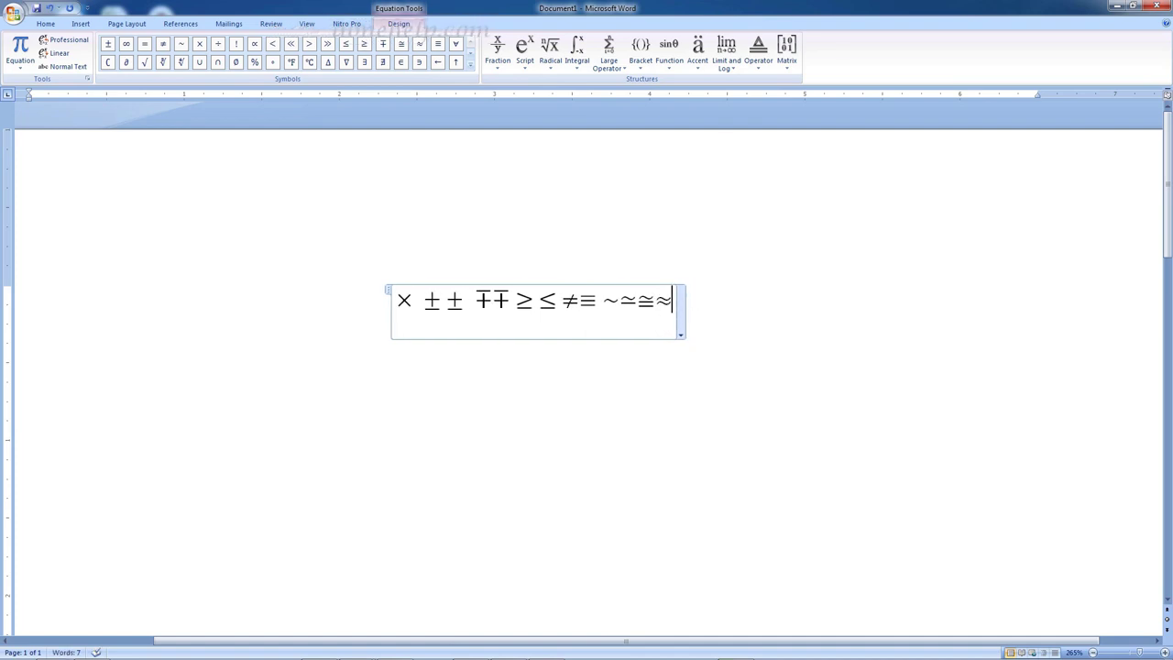
Replace the equation's contents with ∞, ∝ and a summation with an empty placeholder, using the codes \infty, \propto and \sum
key("ctrl+a")
type("\\i")
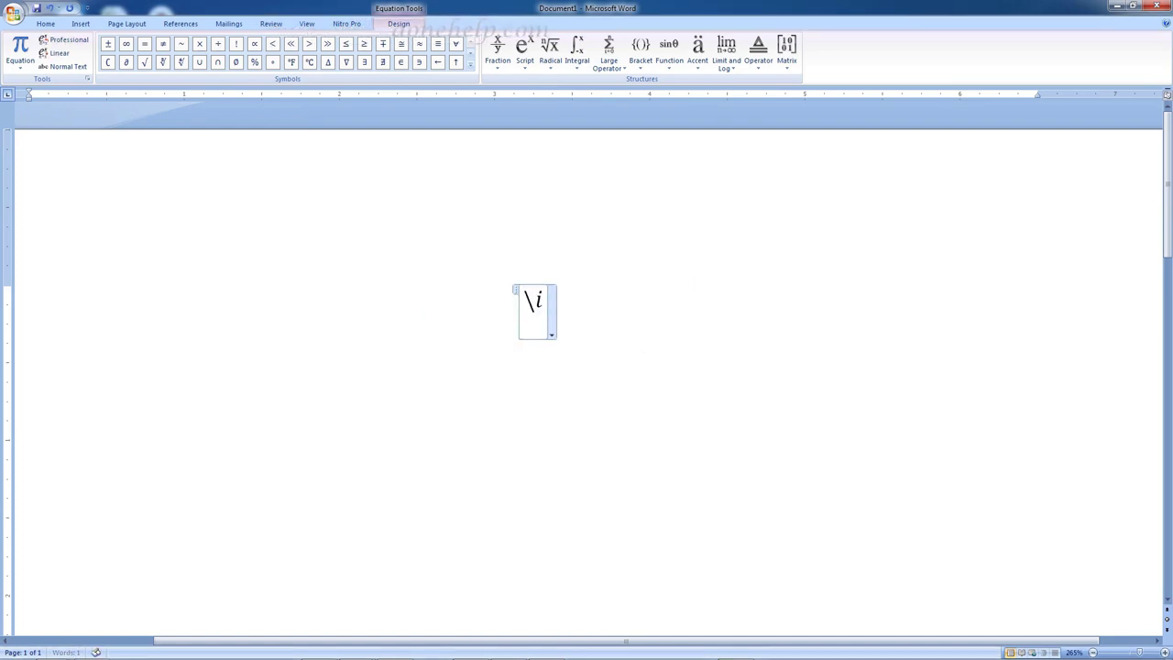
type("nfty")
key("space")
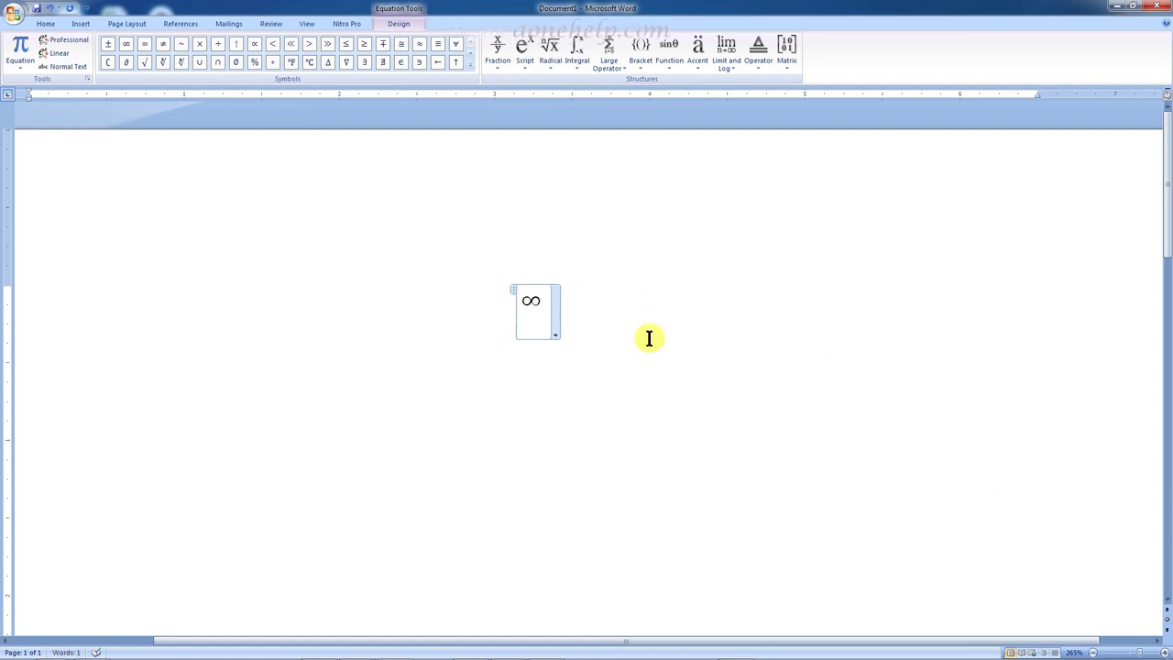
type("\\propto ")
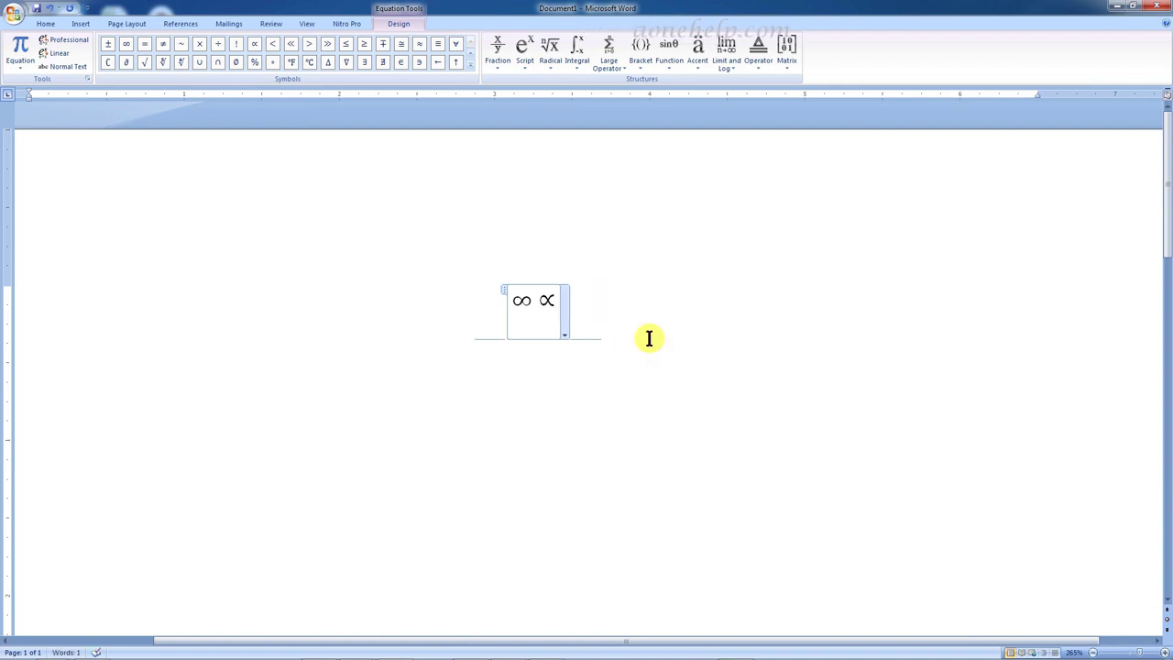
type("\\sum")
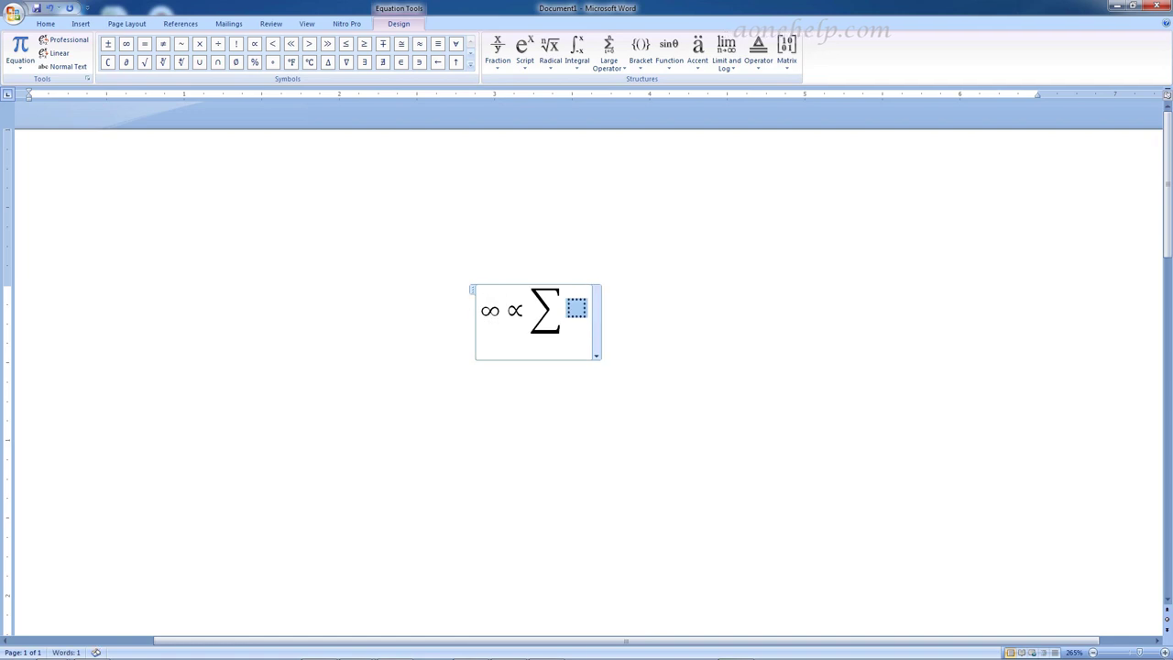
key("Right")
Append the ∴ and ∵ signs after the summation with the codes \therefore and \because
type("\\th")
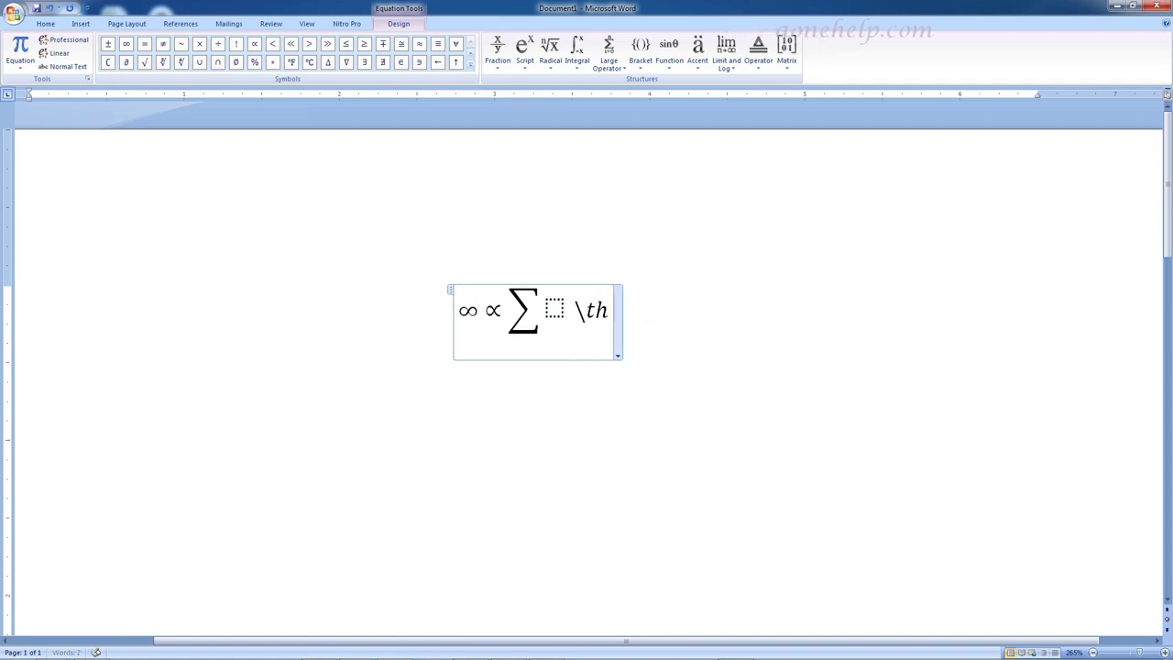
type("erefore ")
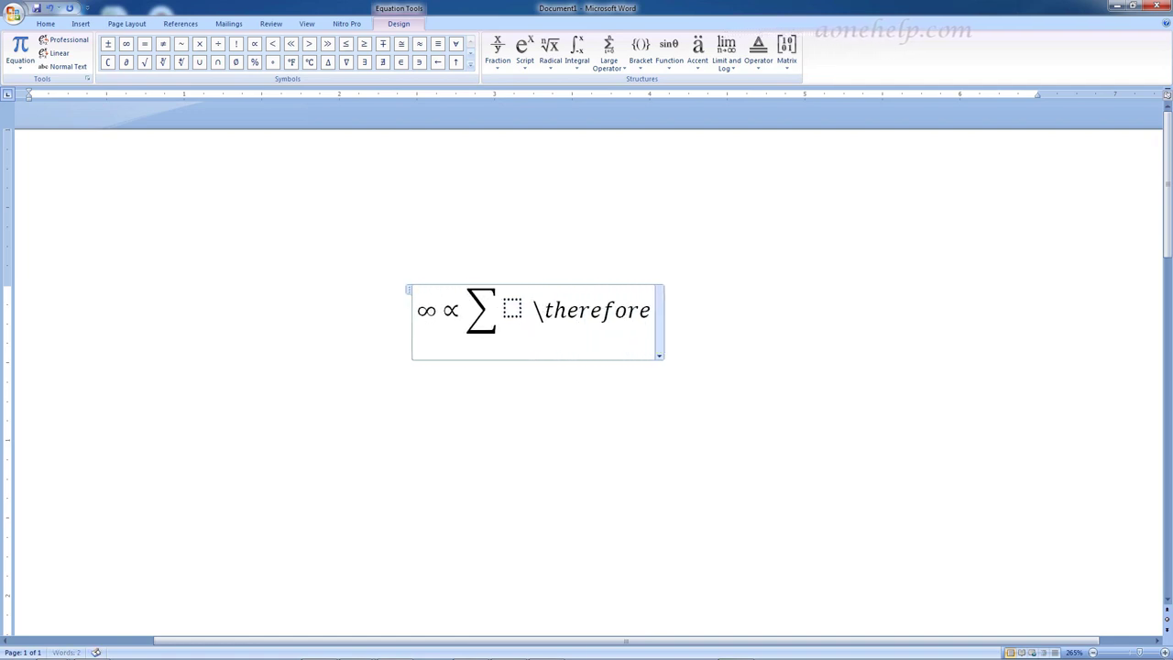
type("\\")
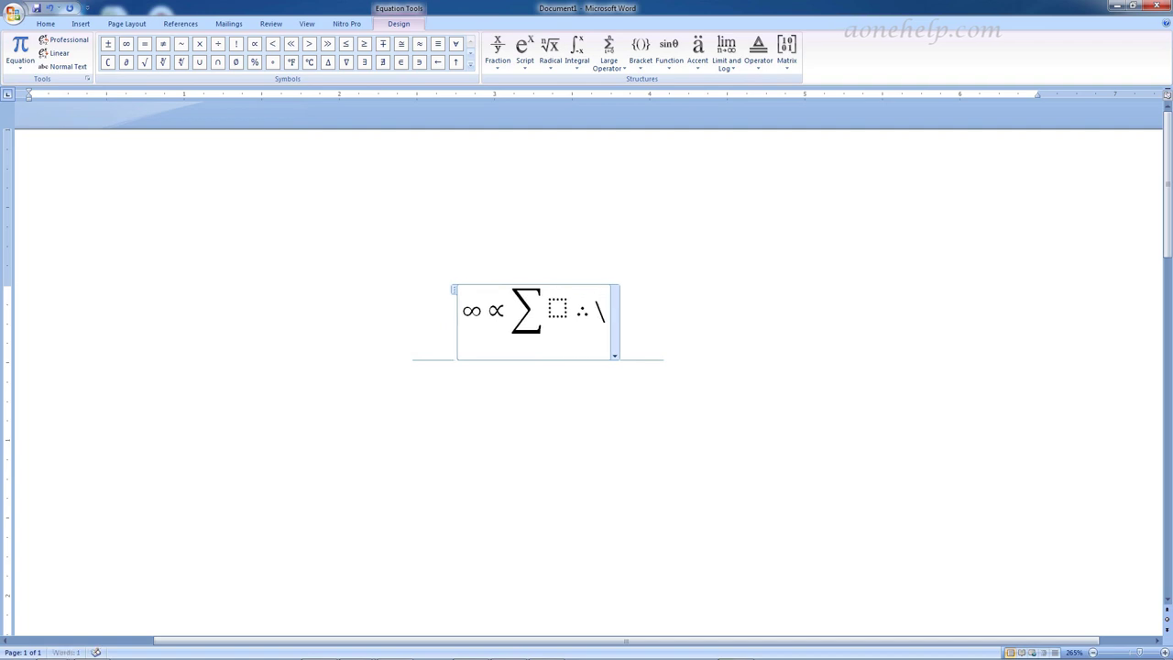
type("beca")
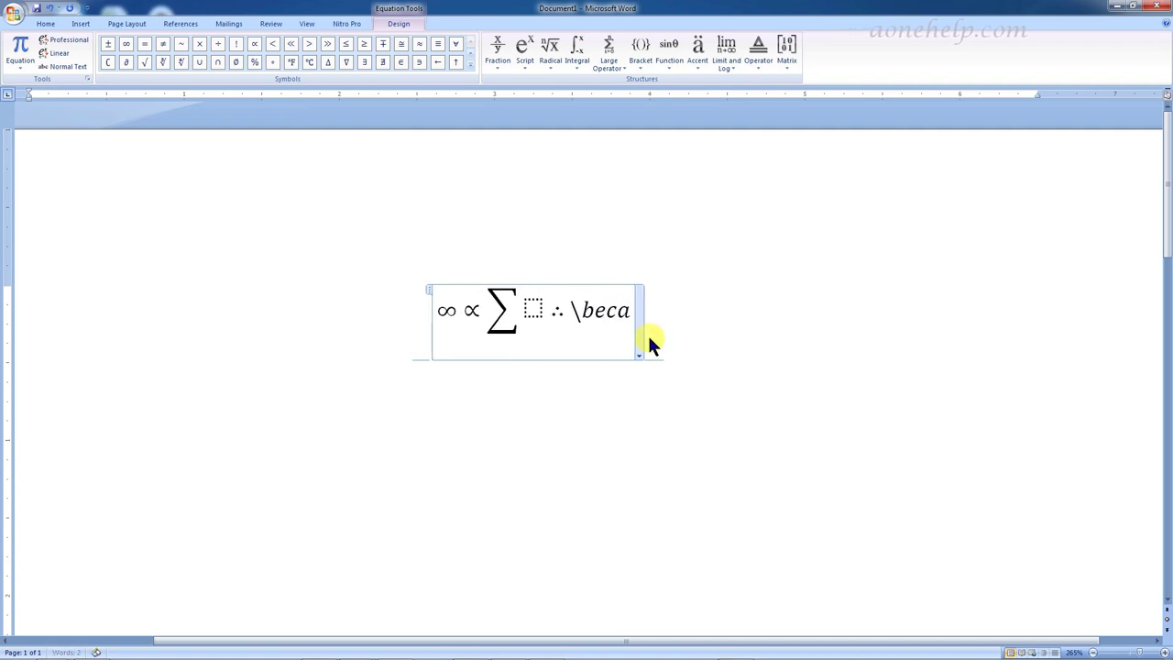
type("use")
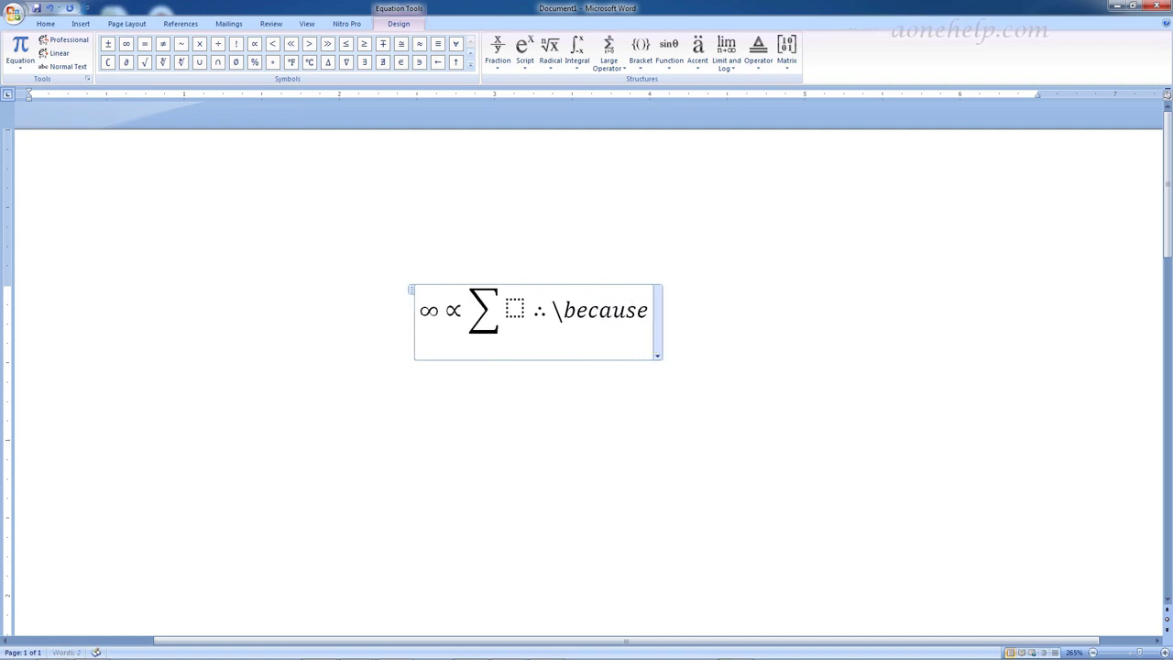
Append the logic and set symbols ∀, ⊂ and ∈ to the equation with the codes \forall, \subset and \in
type(" \\forall")
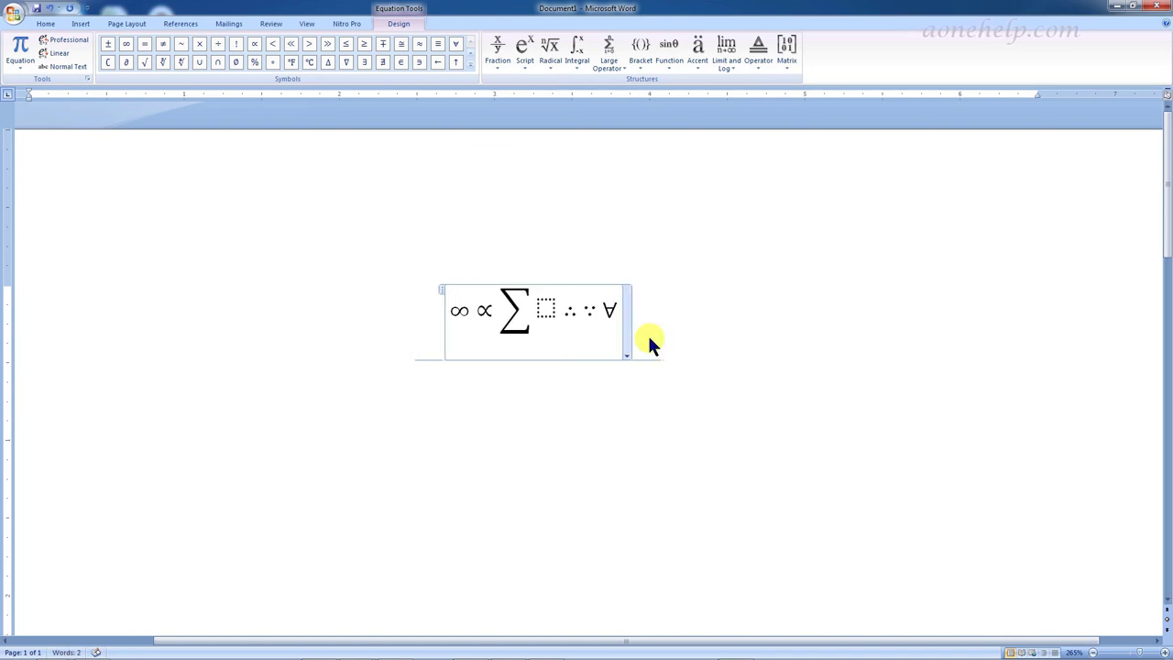
type(" \\")
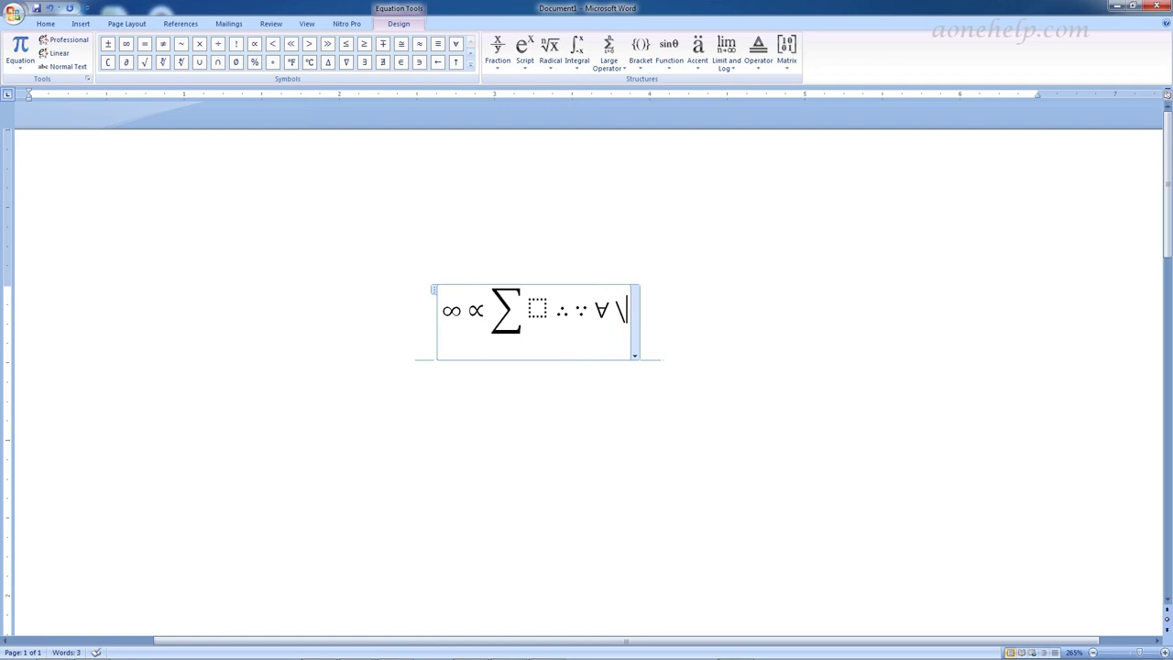
type("subset ")
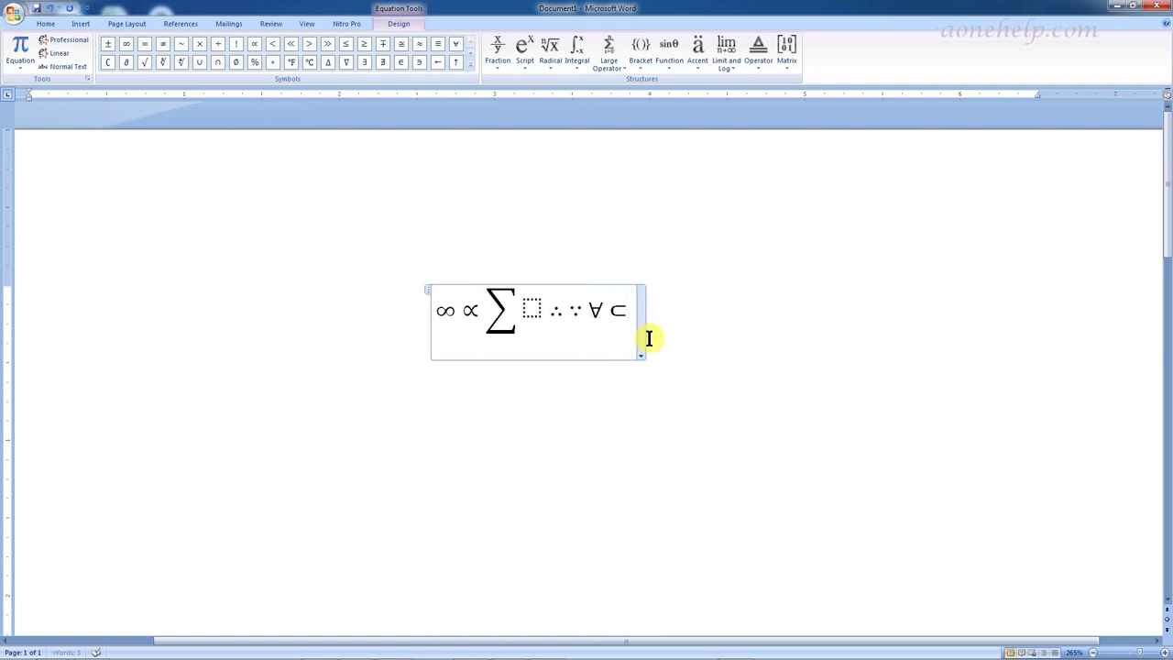
type("\\")
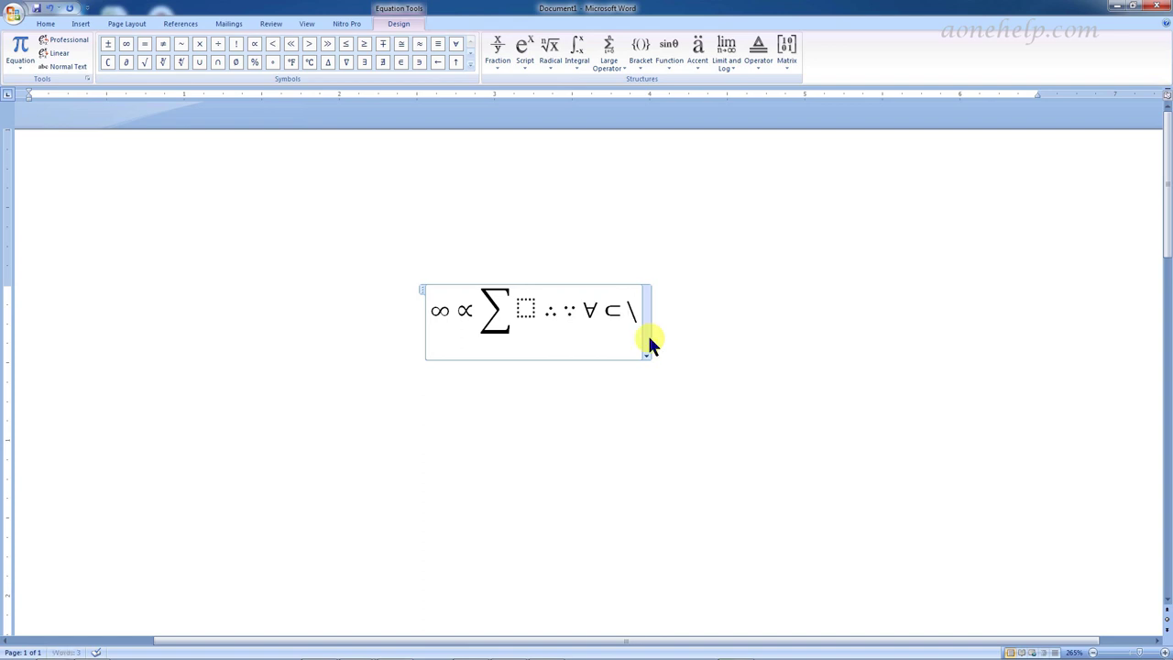
type("in ")
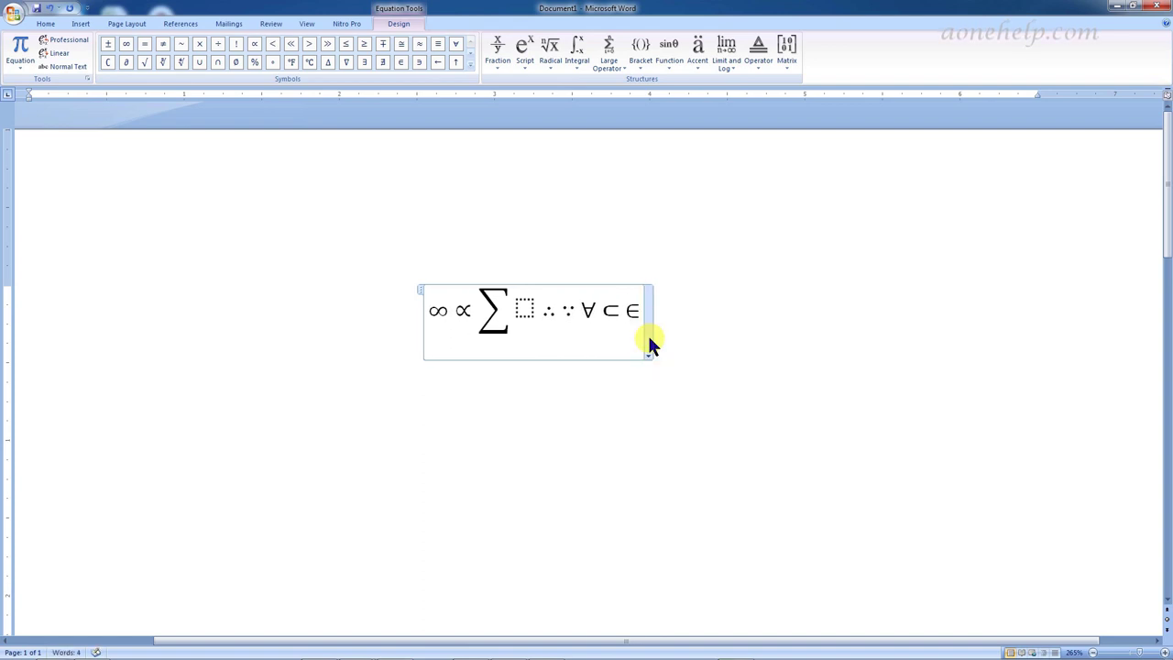
Append an integral sign after ∈ in the equation with the code \int
type("\\")
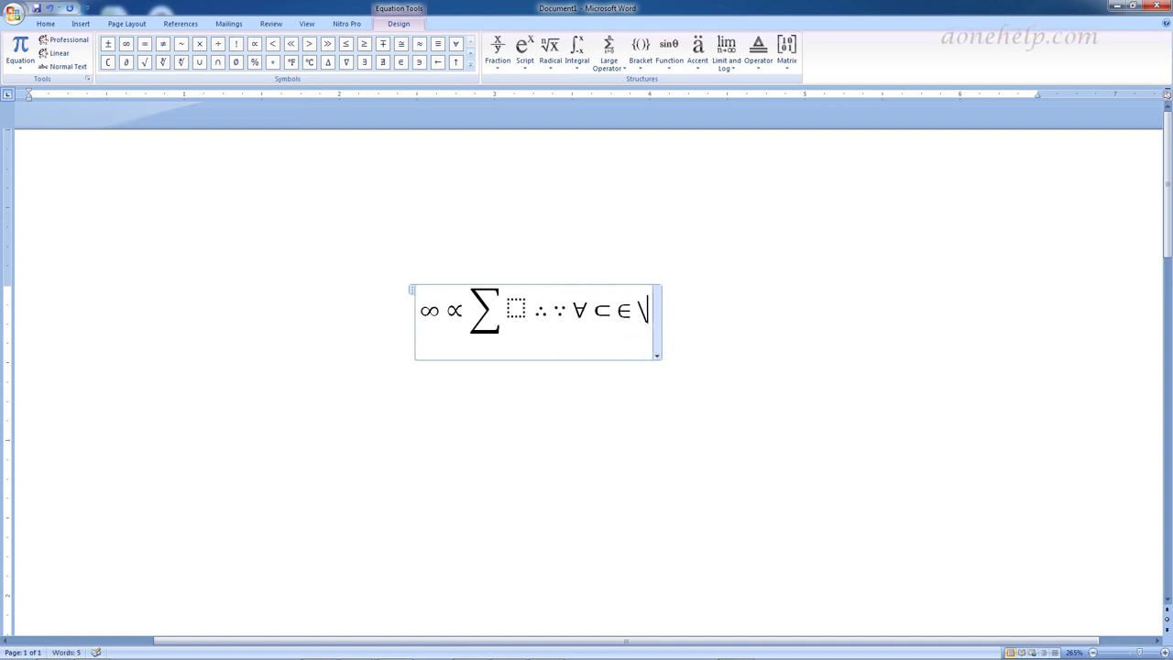
type("int")
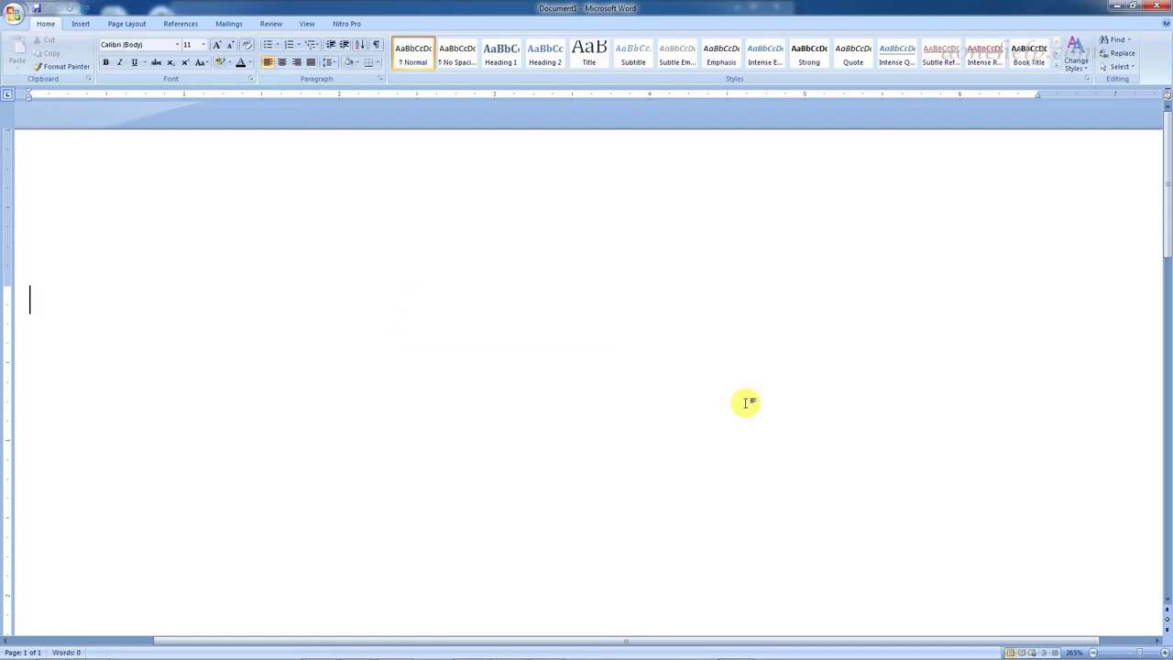
Insert a new equation and enter a+b under an overbar with the code \overbar (a+b)
key("alt+equal")
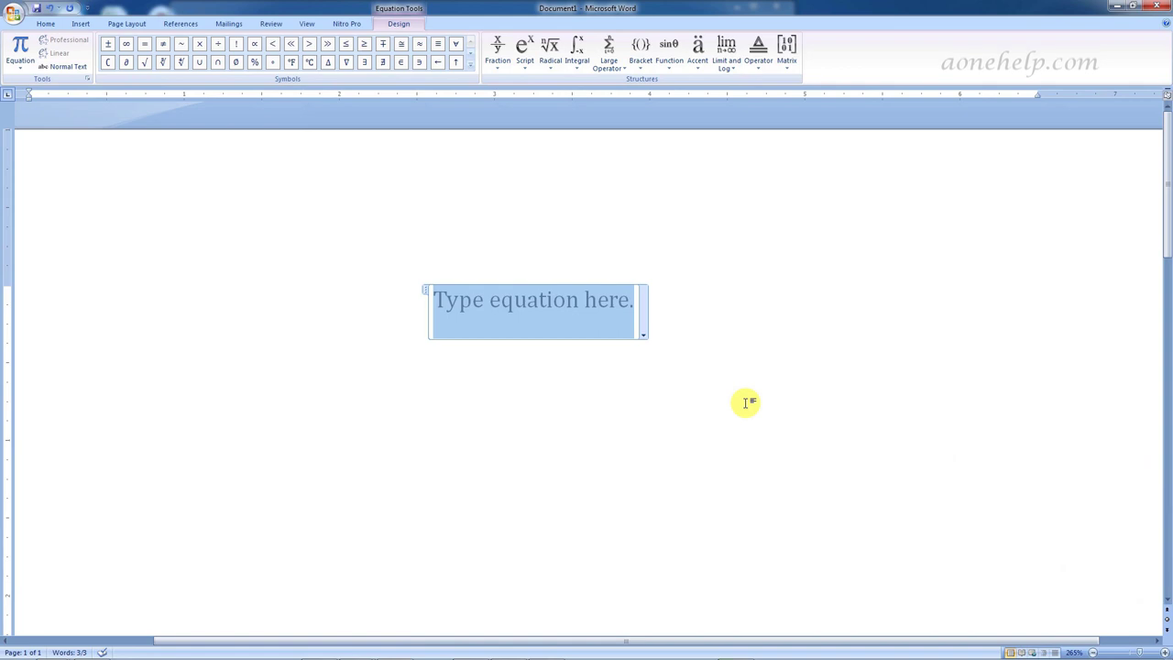
type("\\")
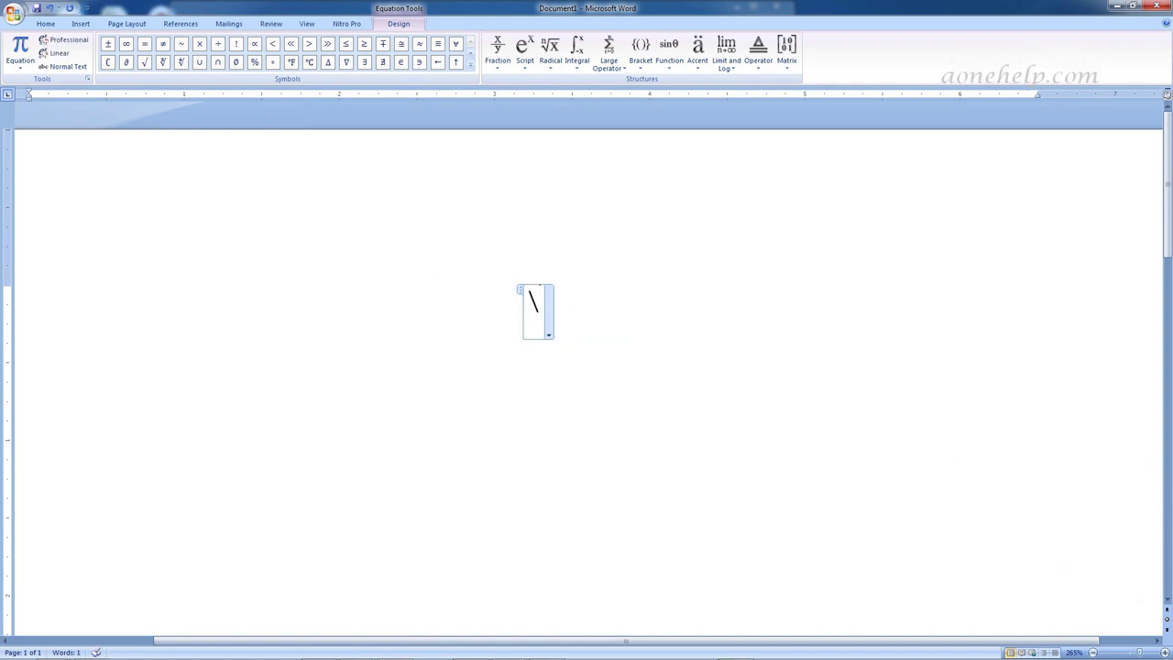
type("overbar")
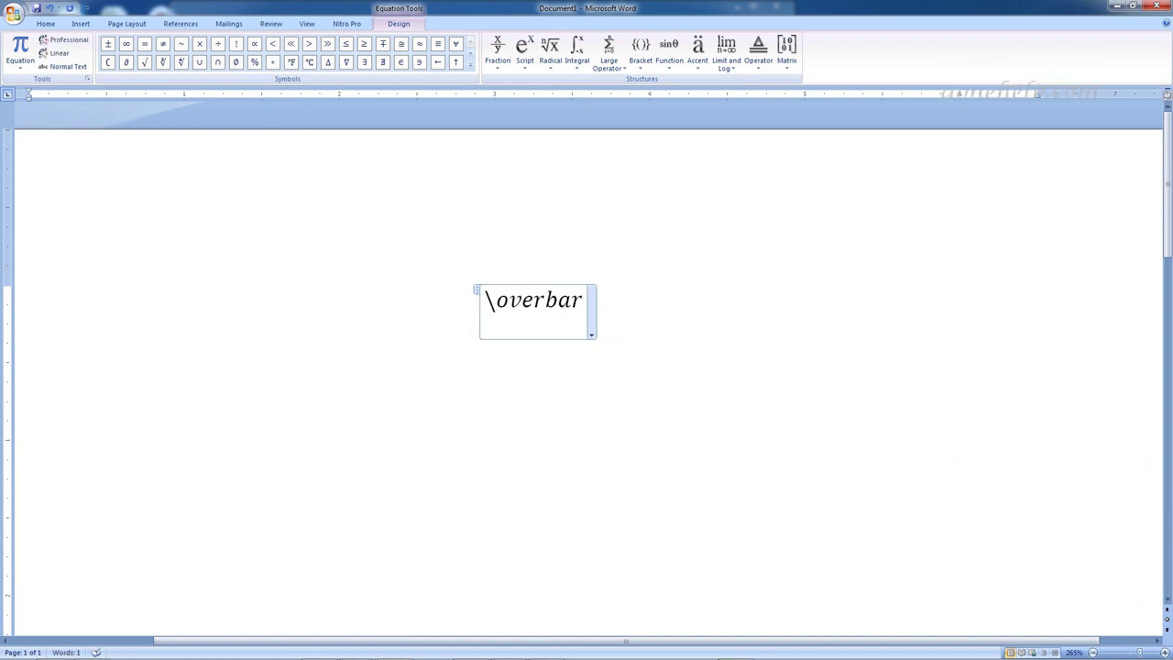
type(" (a+b")
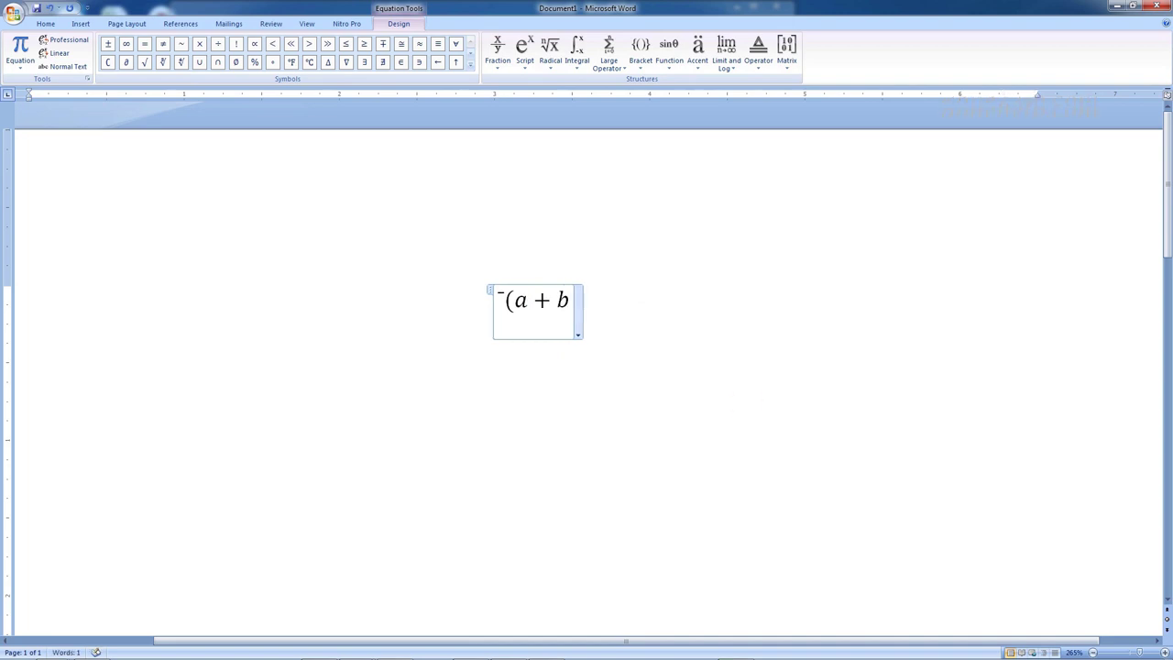
type(") ")
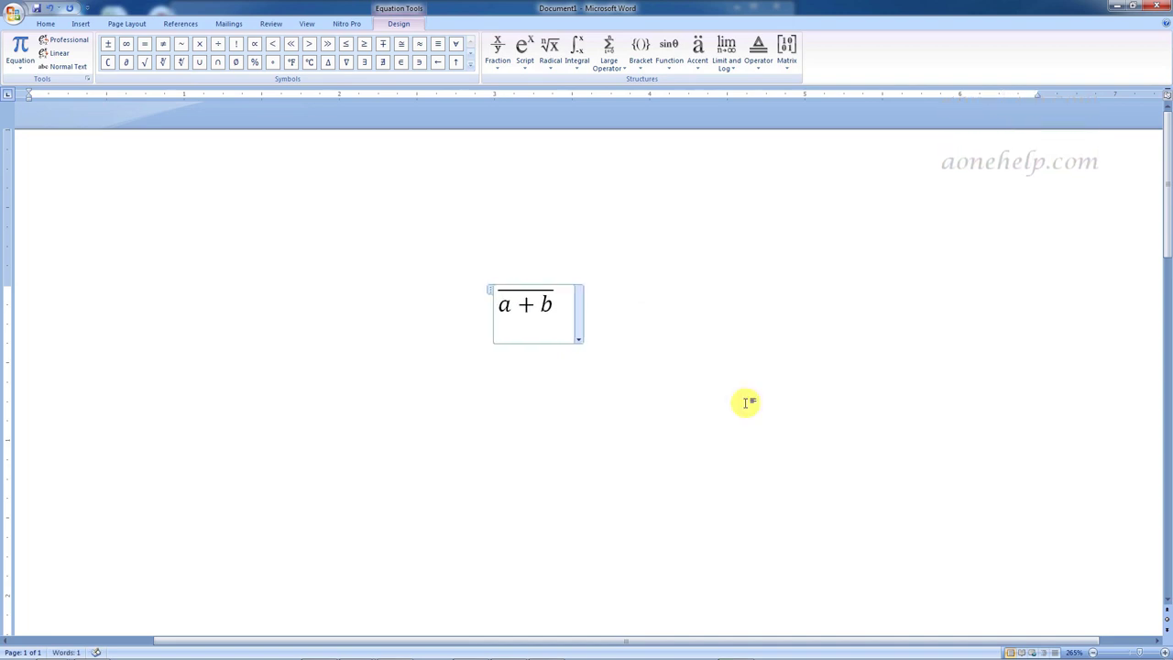
Append (a+b) with visible parentheses under an overbar and a+b with an underbar, using \overbar((a+b)) and \underbar (a+b)
type("\\ov")
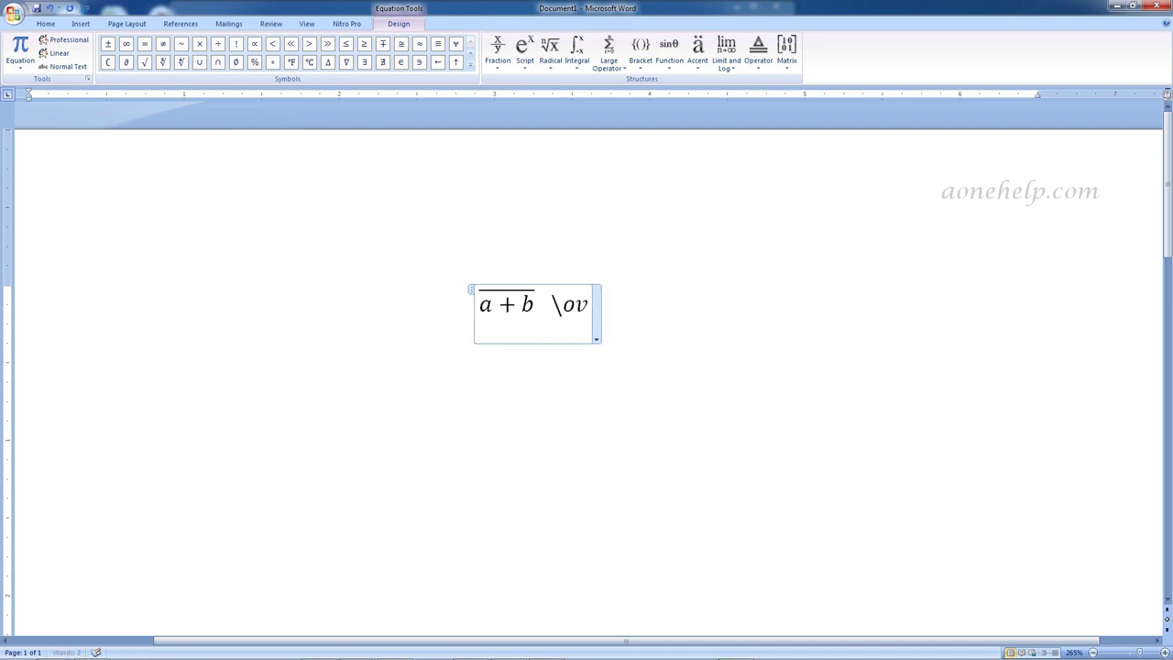
type("erbar((")
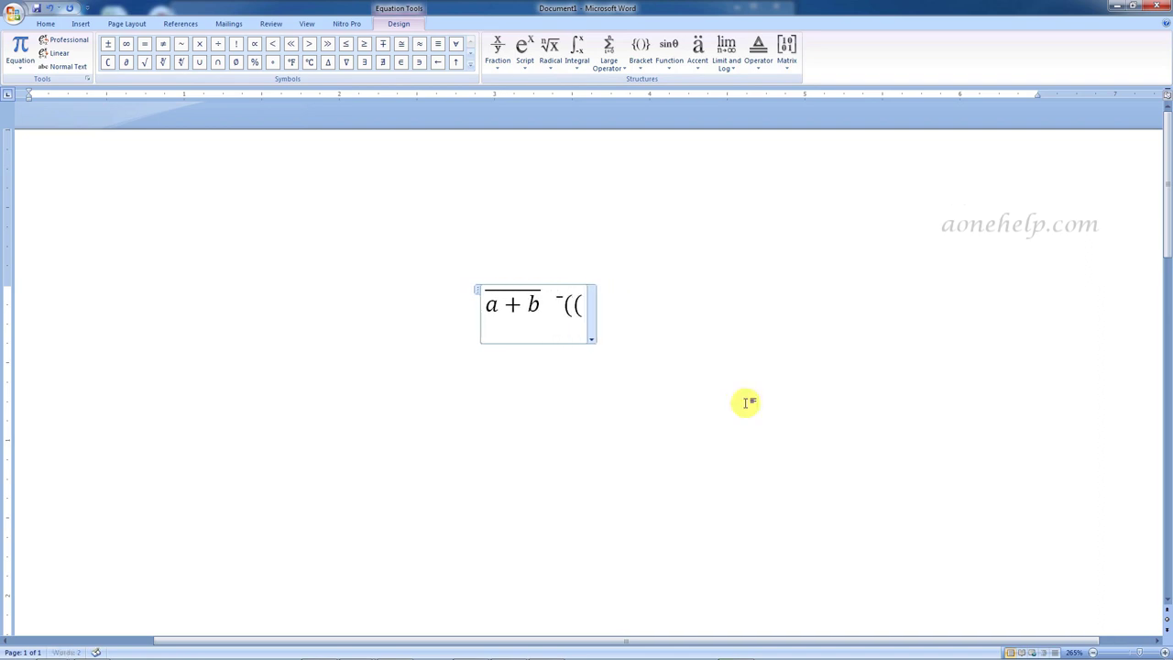
type("a+b)) ")
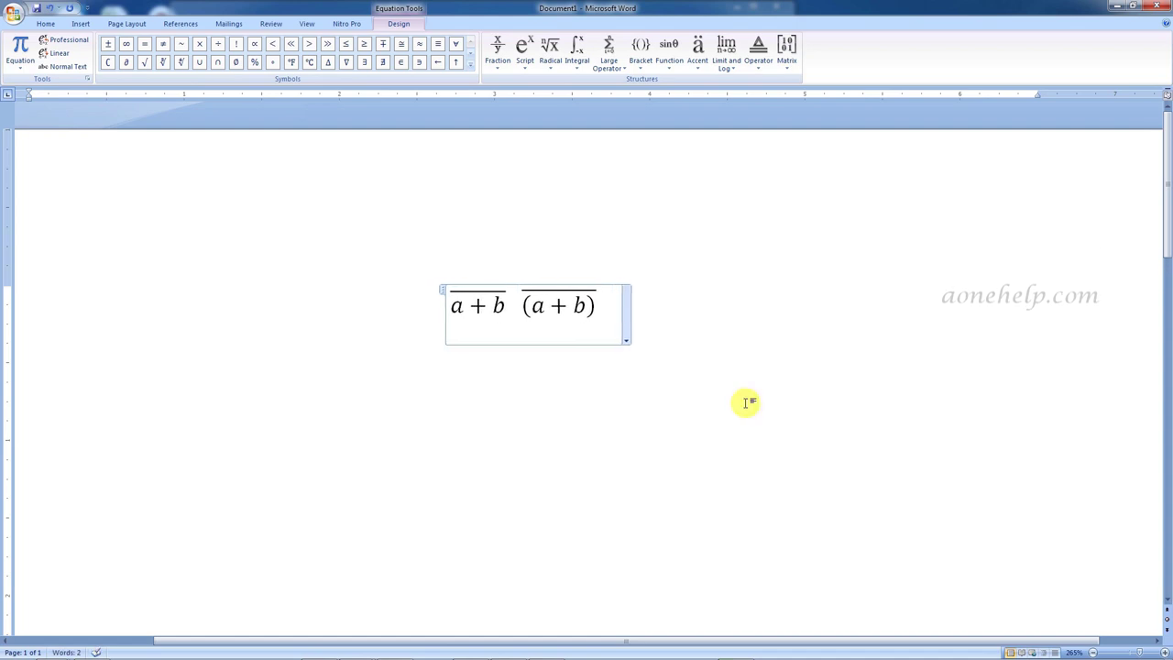
type("\\underbar (")
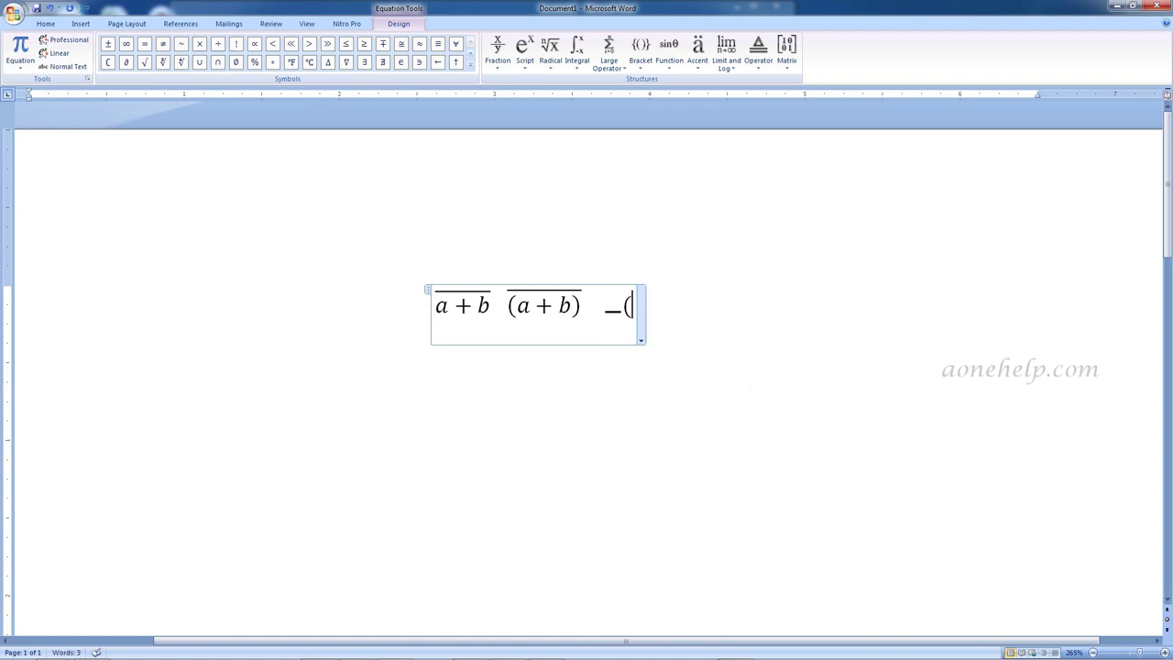
type("a+b)")
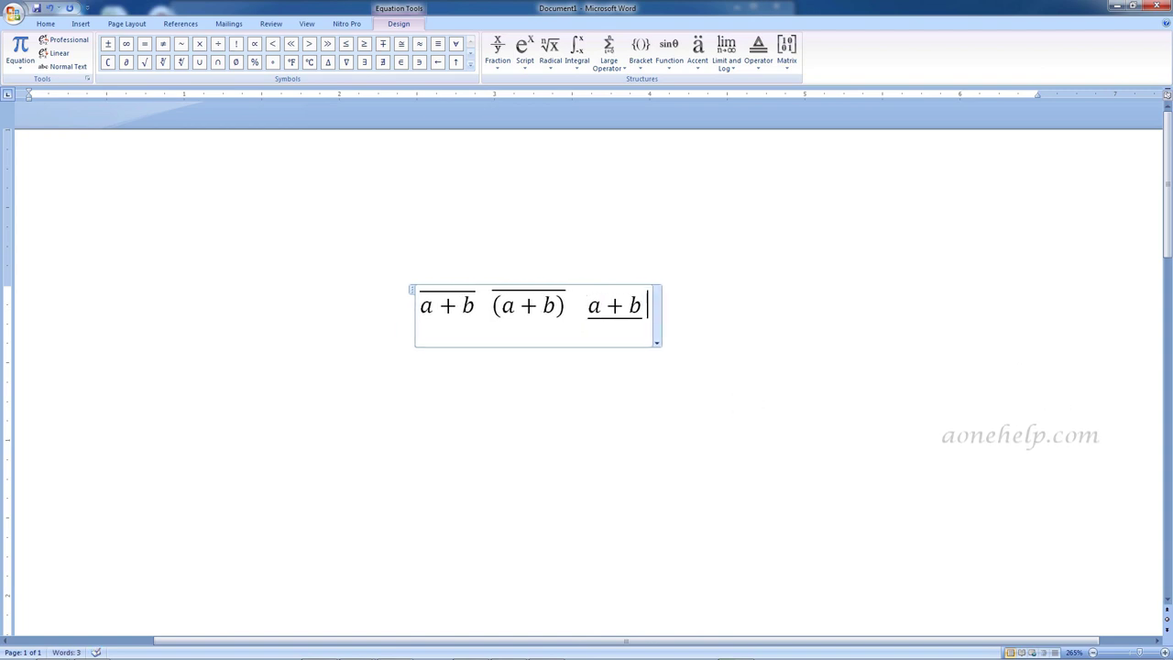
Append x with a single bar and x with a double bar to the equation, using the codes \bar and \Bar
type("  x")
type("\bar")
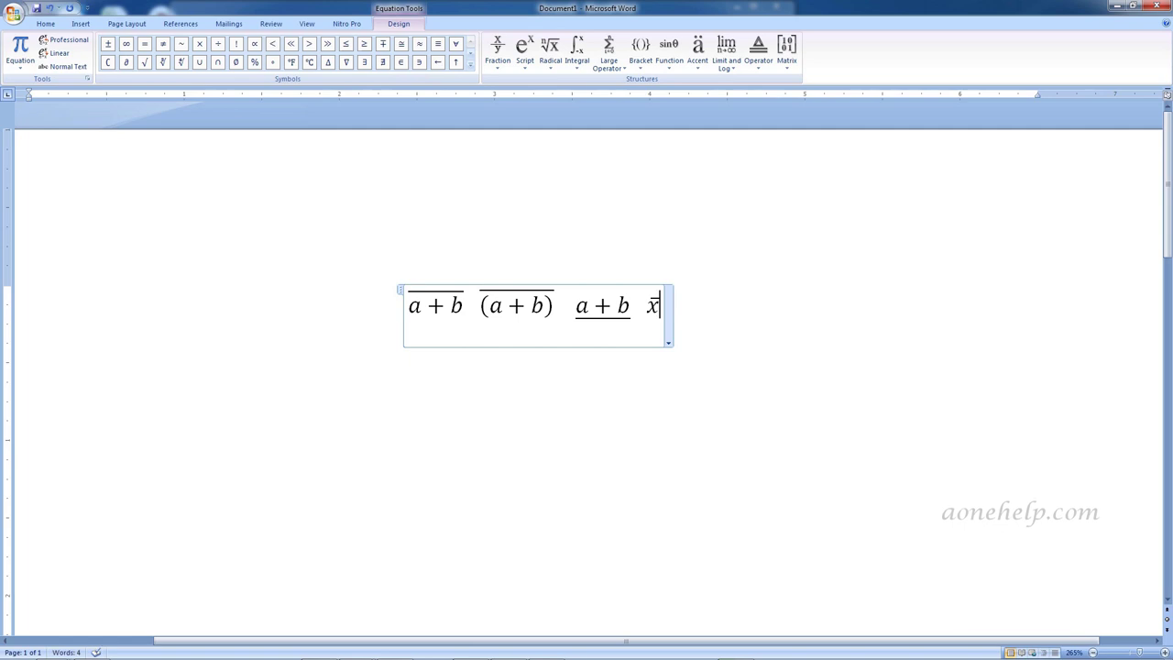
type("  x")
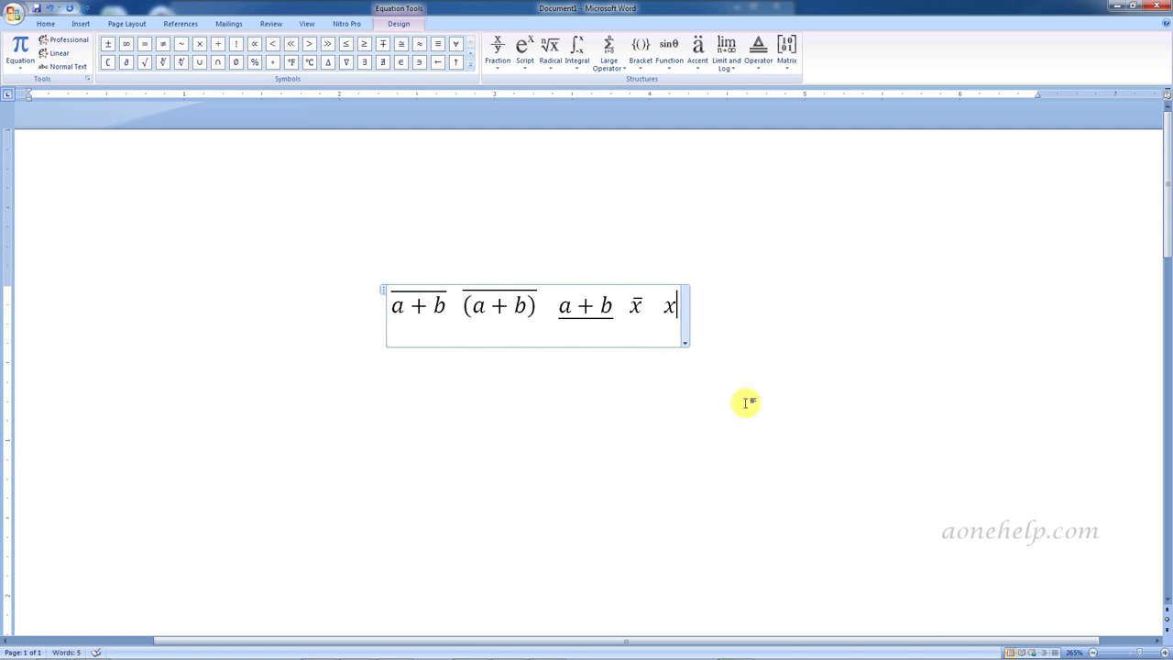
type("\\Bar")
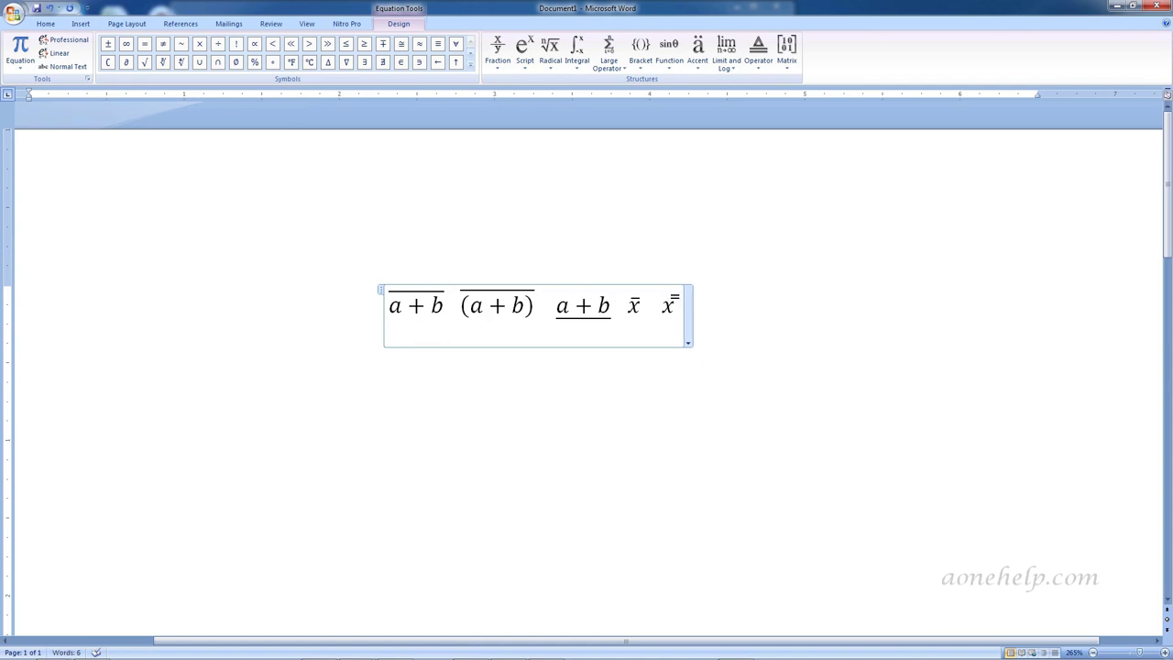
key("space")
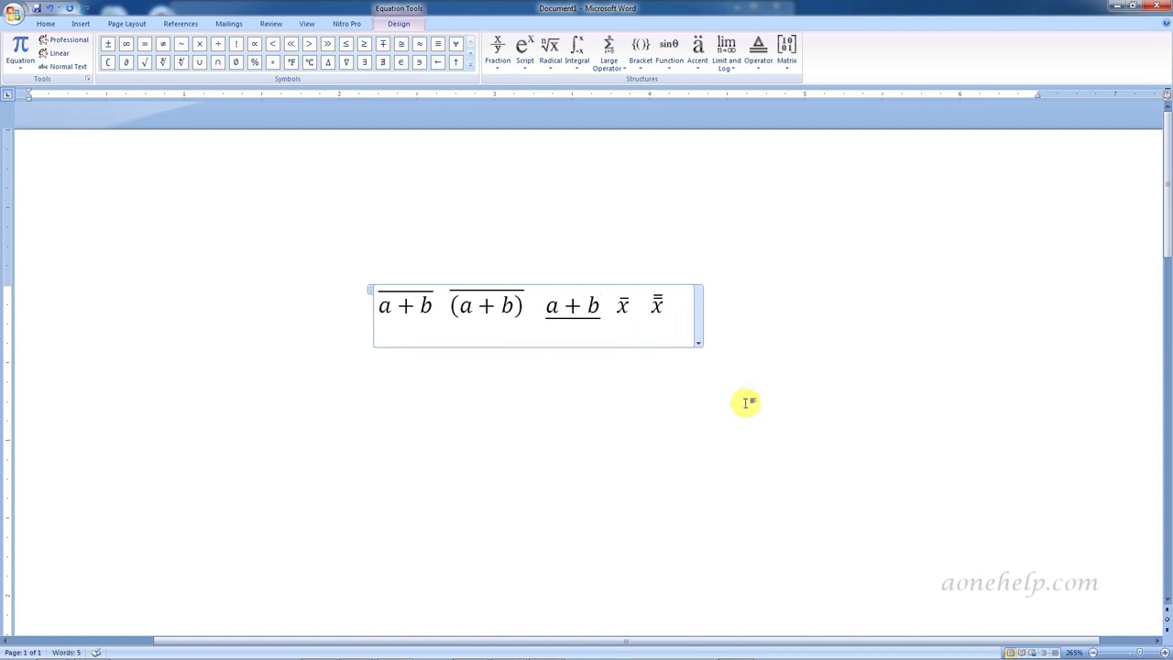
Append x with a vector arrow to the equation using the code \vec, followed by blank spacing
type("x\\v")
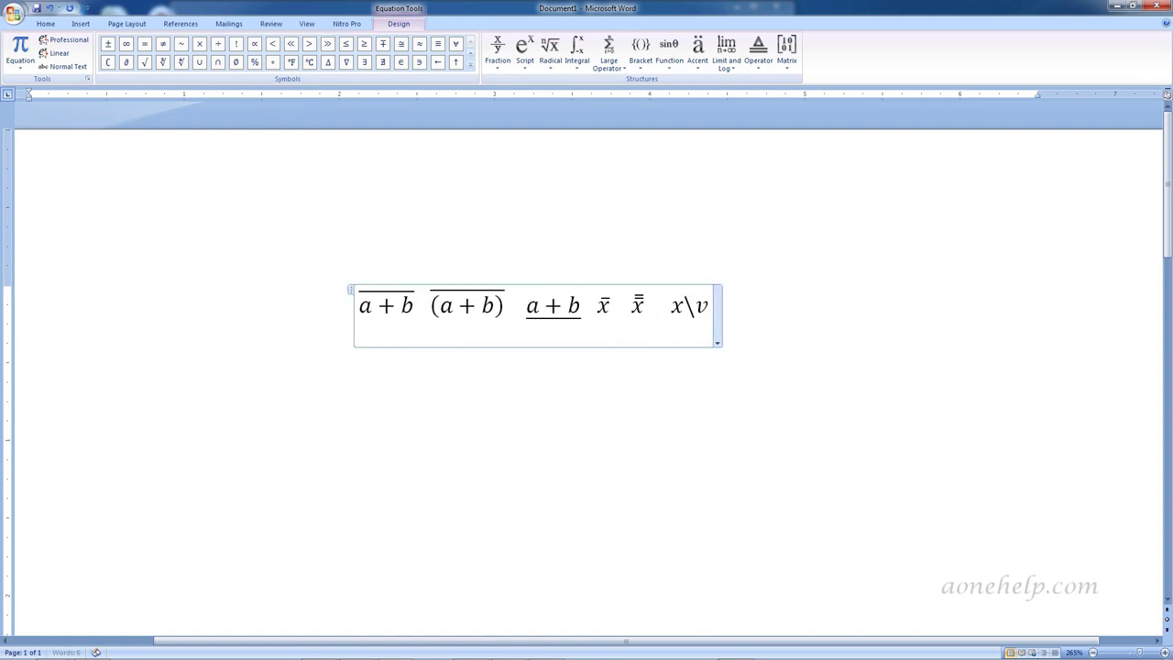
type("ec")
key("space")
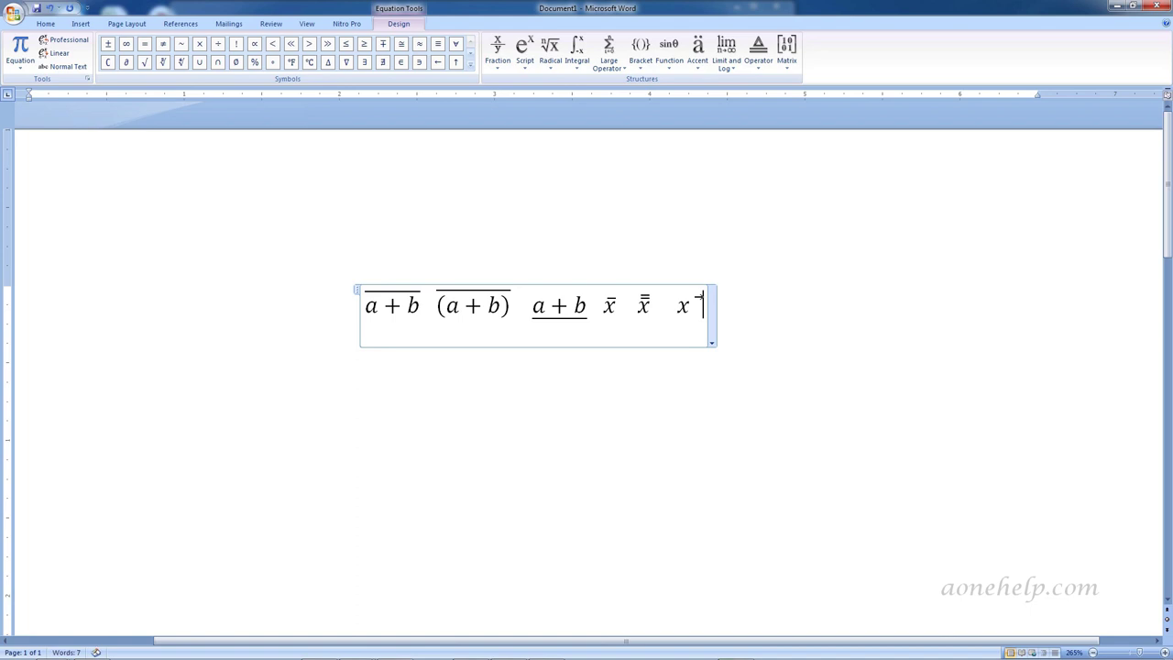
key("space")
key("space")
key("space")
key("space")
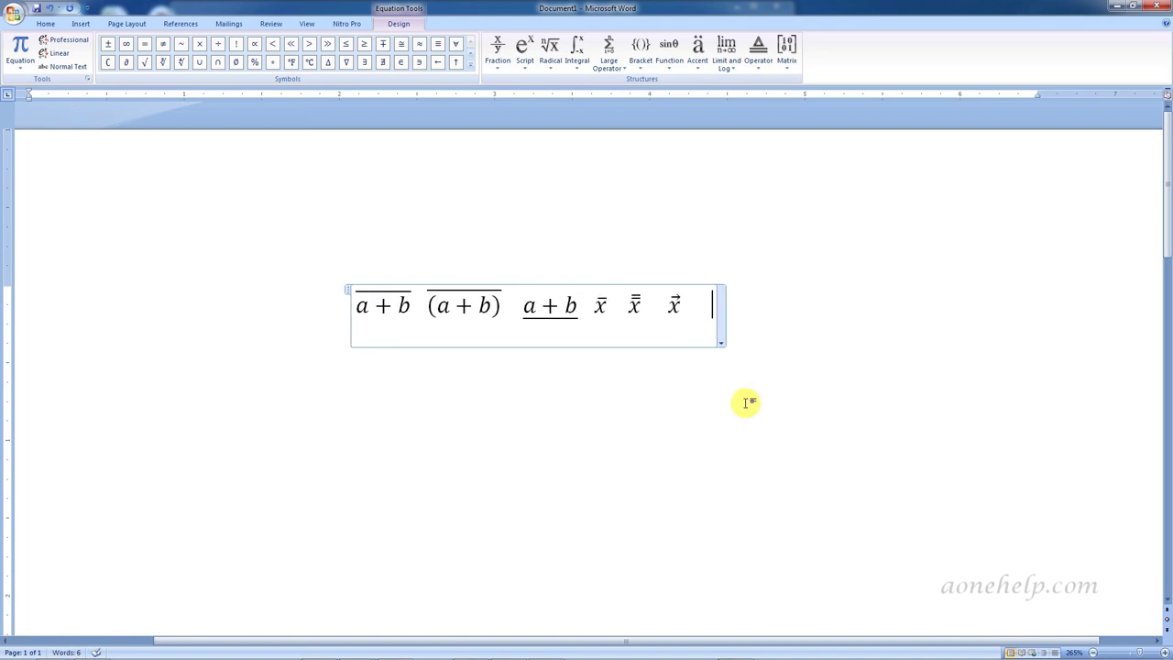
Append a stacked over b without a fraction line to the equation, using the code \atop
type("a")
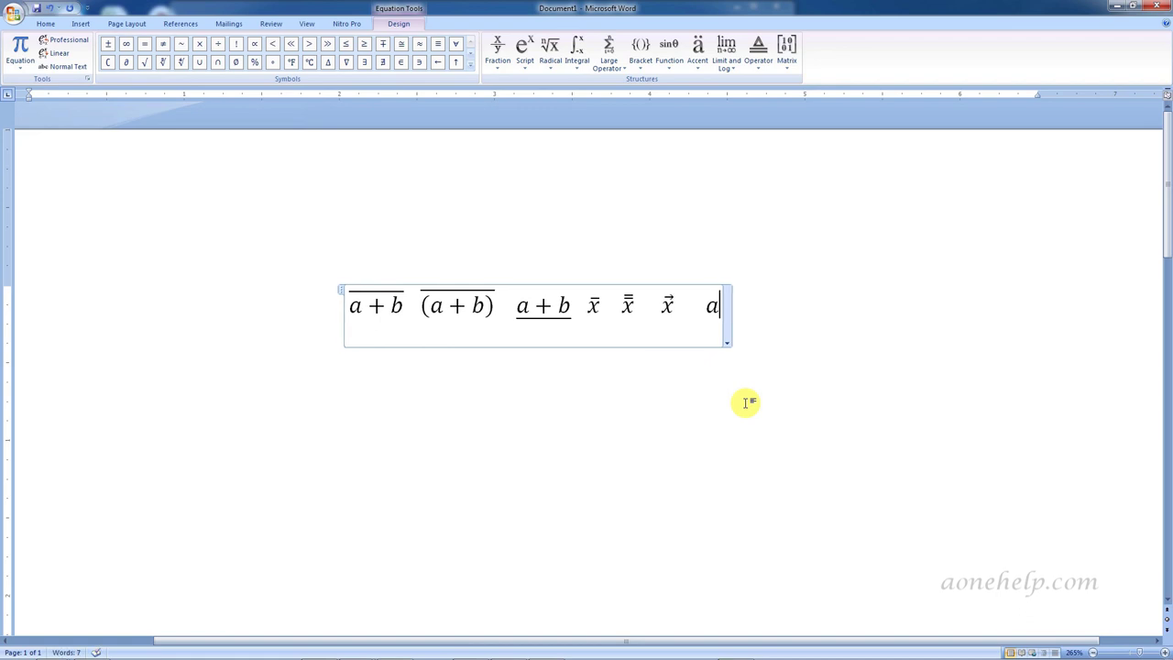
type("\\atop")
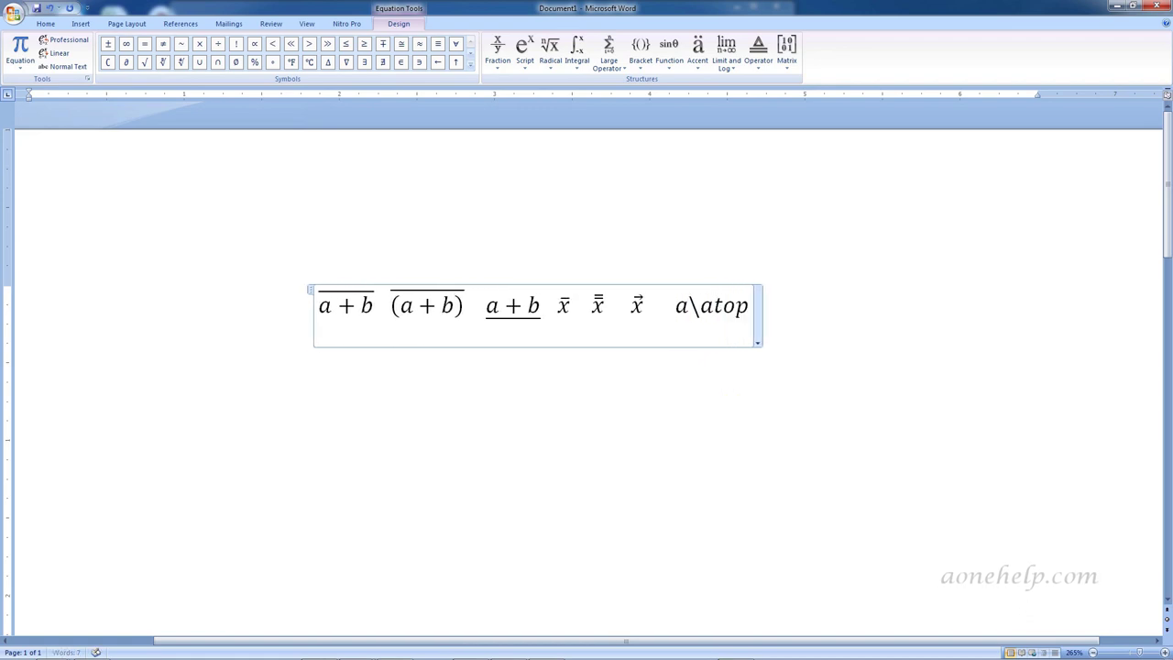
type(" b")
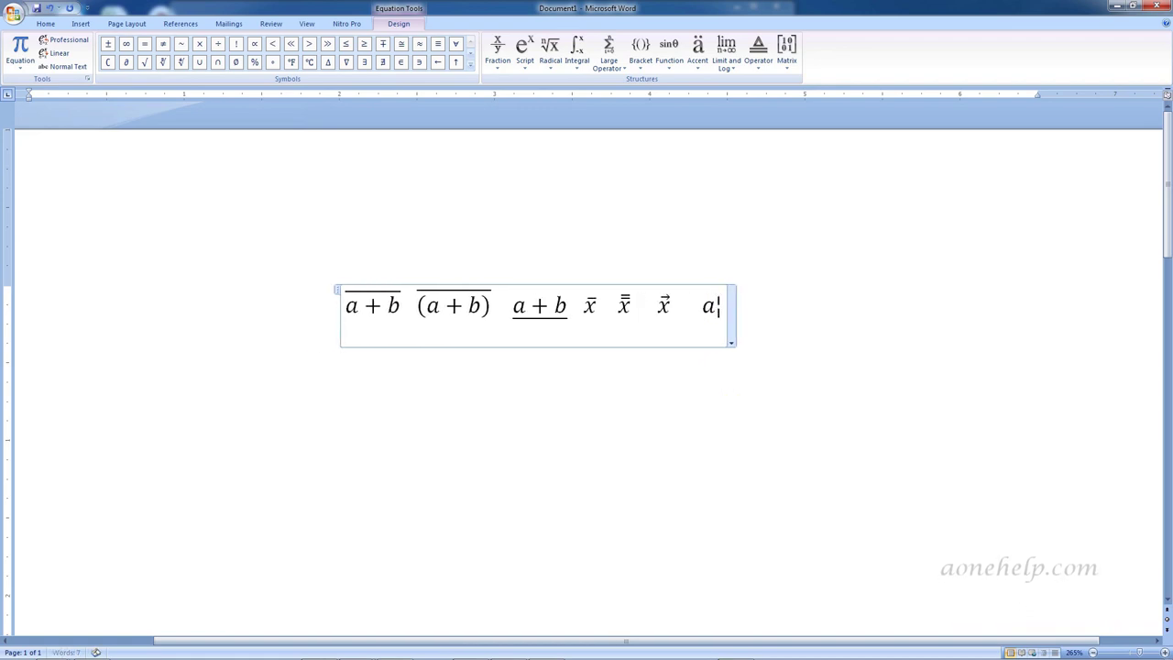
key("space")
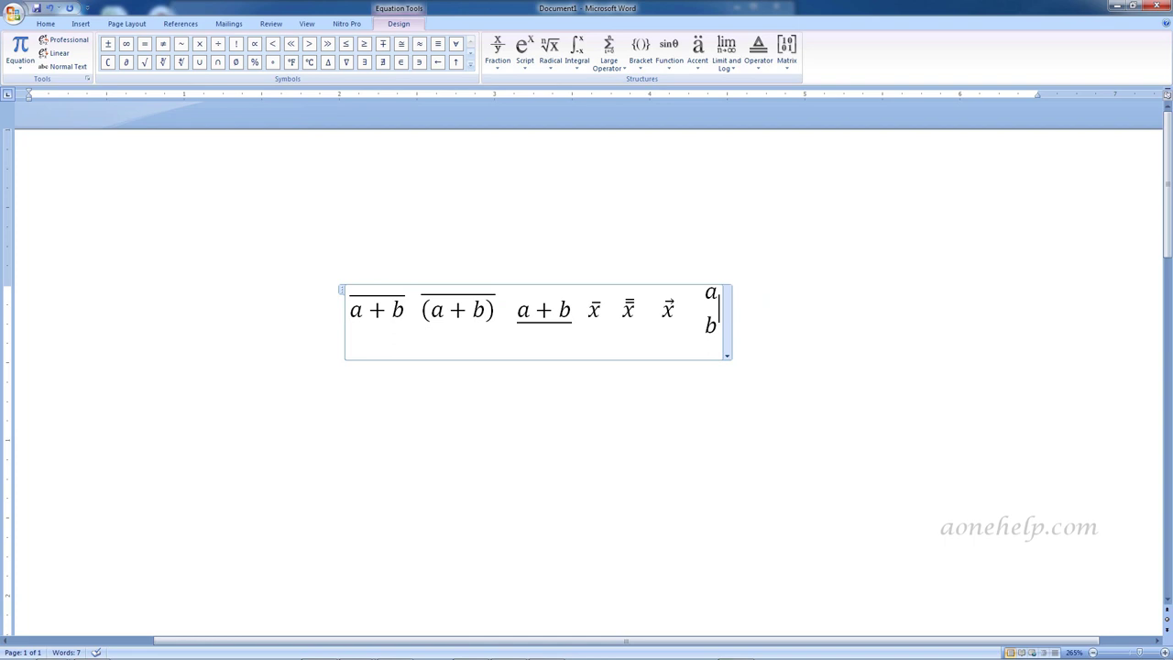
Insert a new equation and enter the Greek letters α and β with the codes \alpha and \beta
left_click(816, 296)
key("Return")
key("alt+equal")
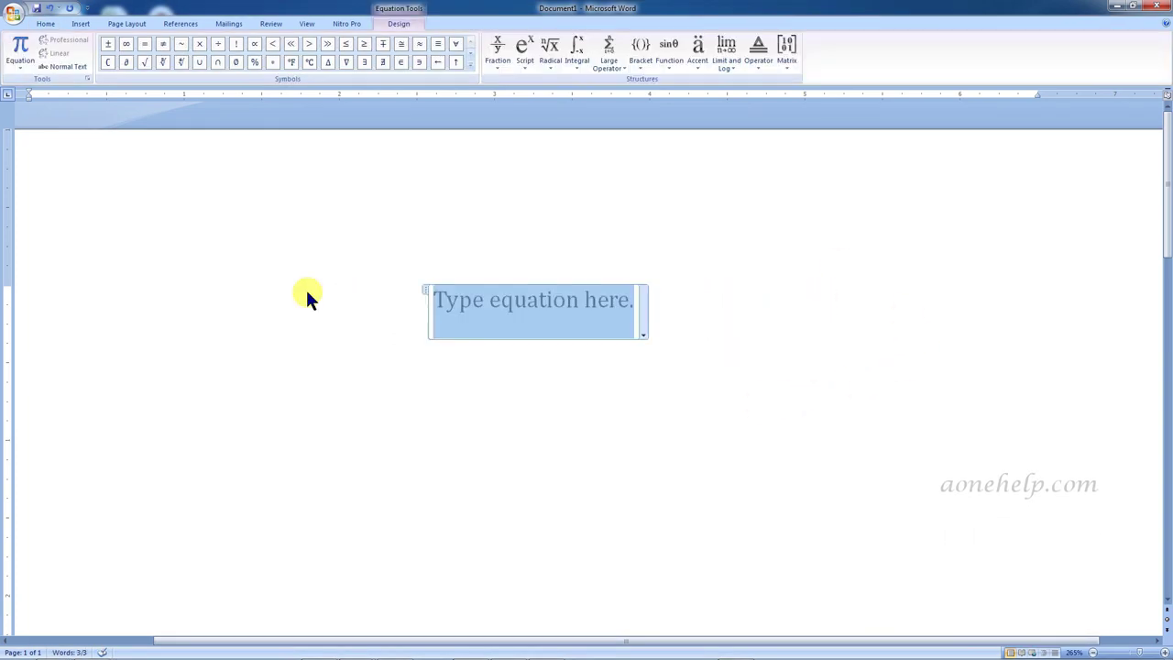
type("\\")
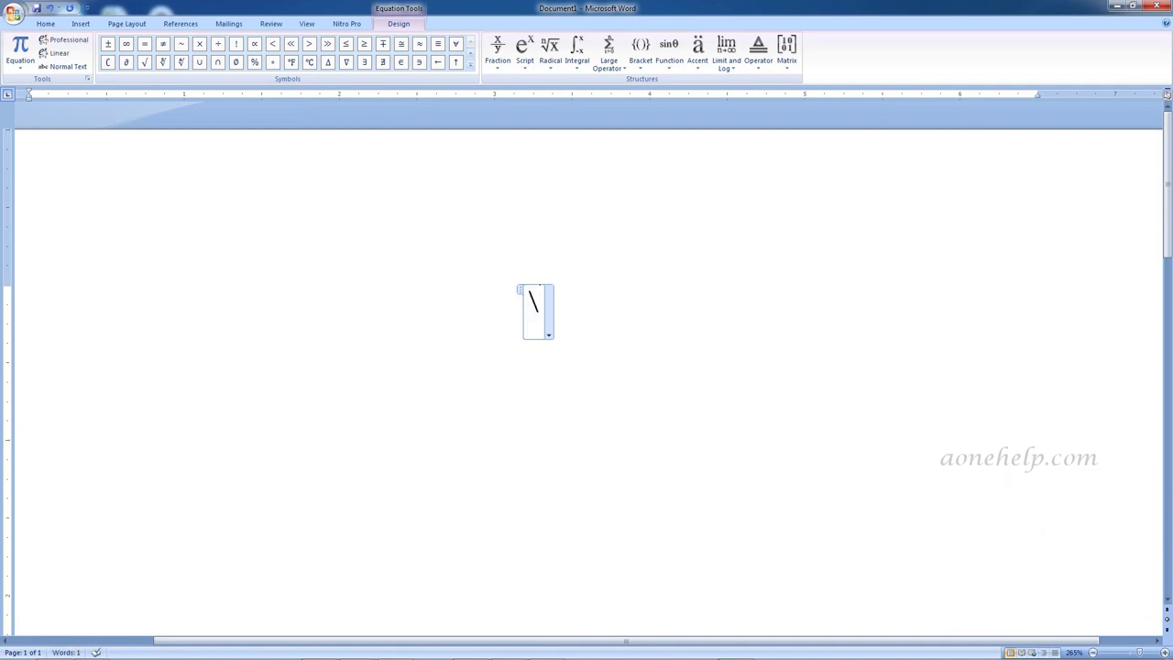
type("alpha ")
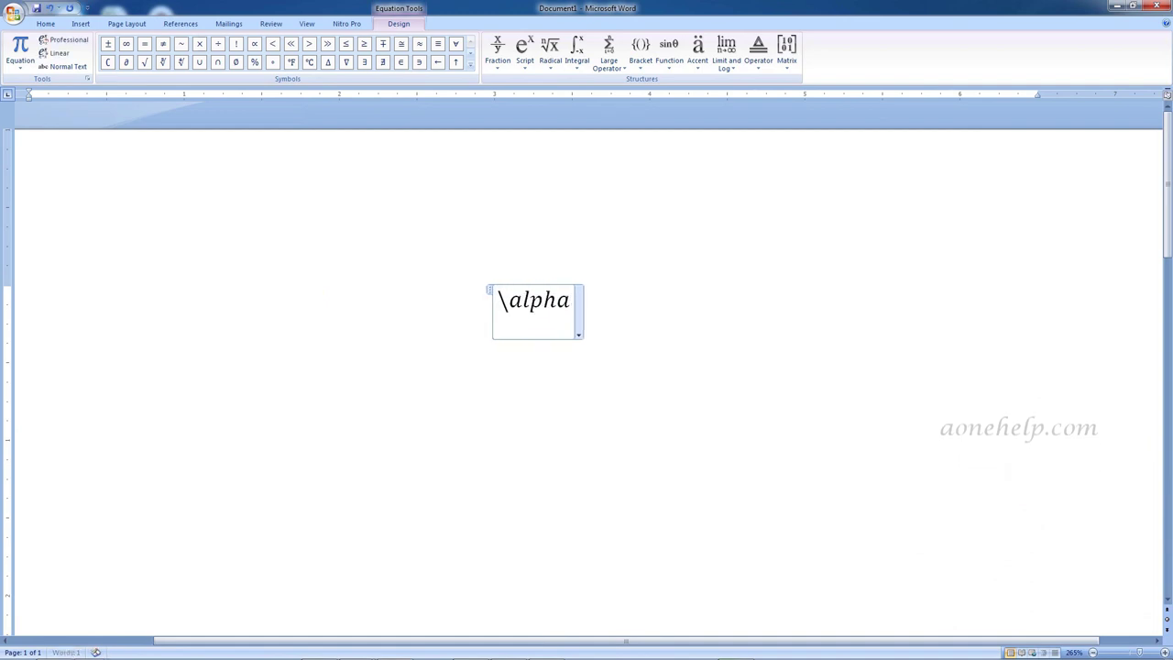
type(" \\")
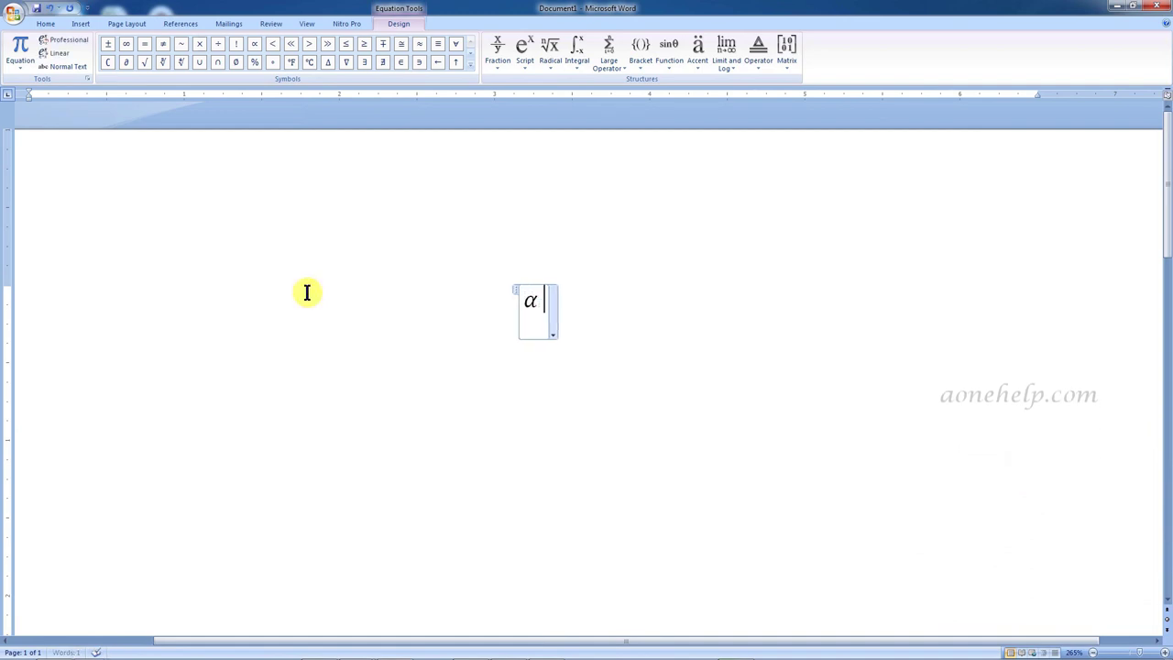
type("bet")
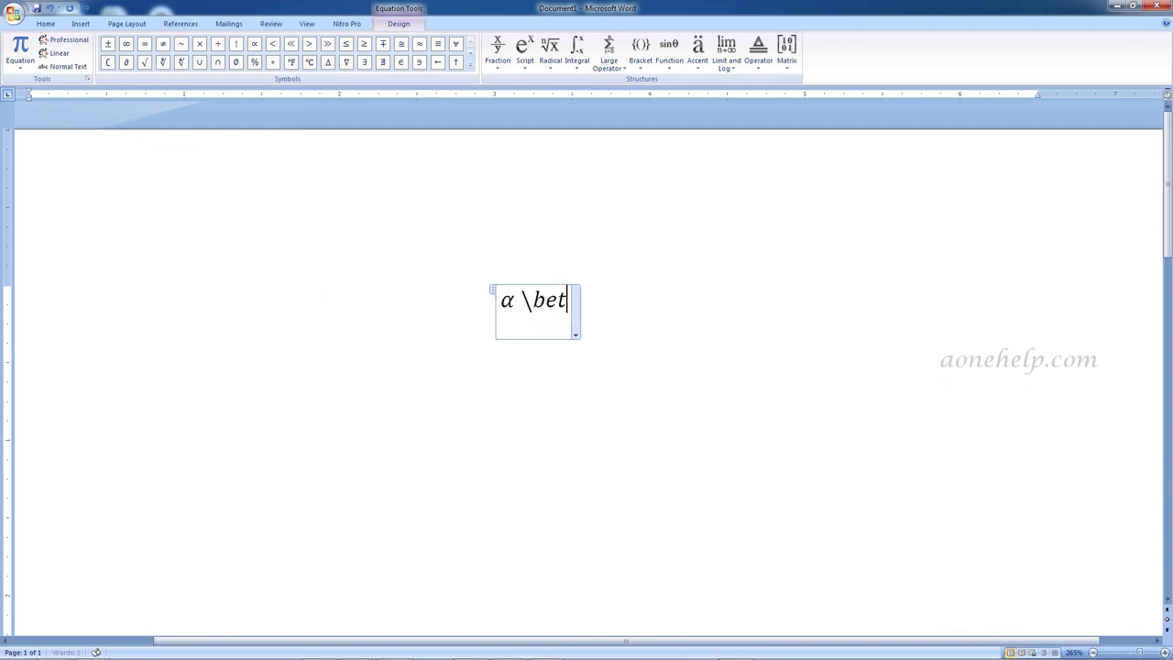
type("a  \\")
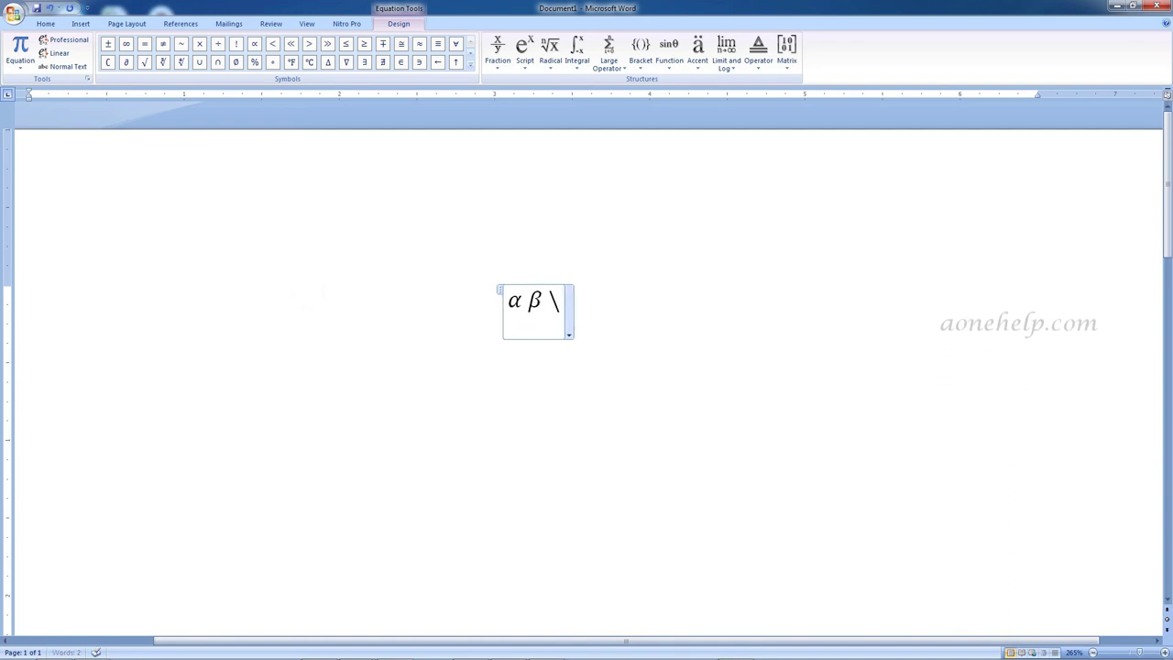
Append the Greek letters γ, θ and δ to the equation with the codes \gamma, \theta and \delta
type("gam")
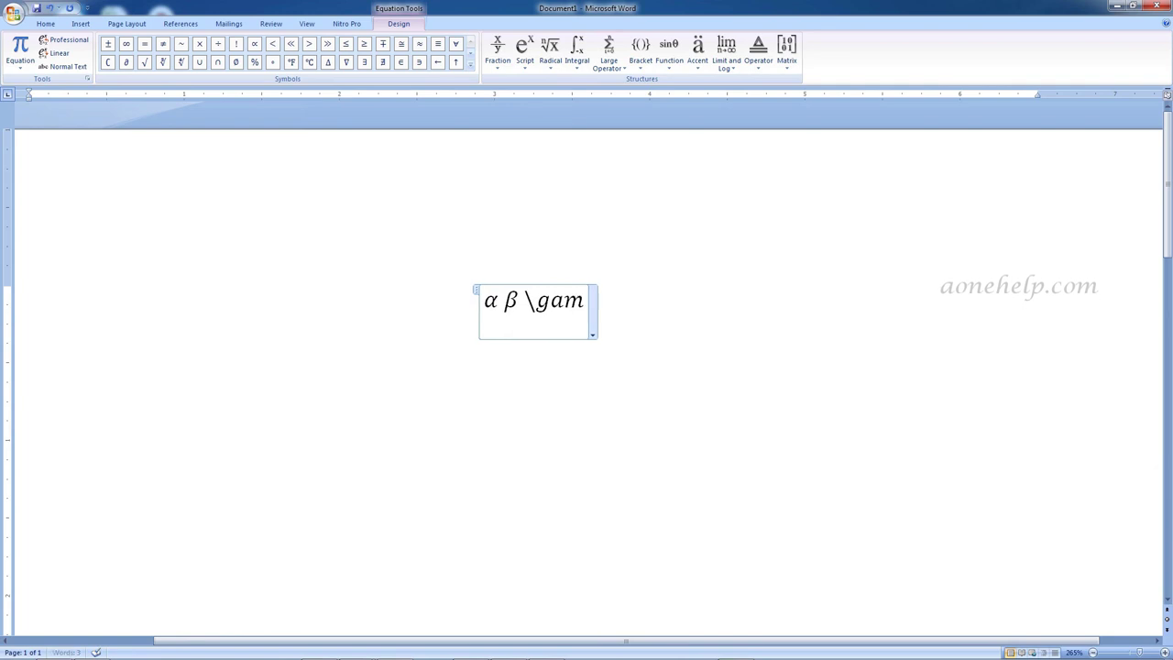
type("ma  \\")
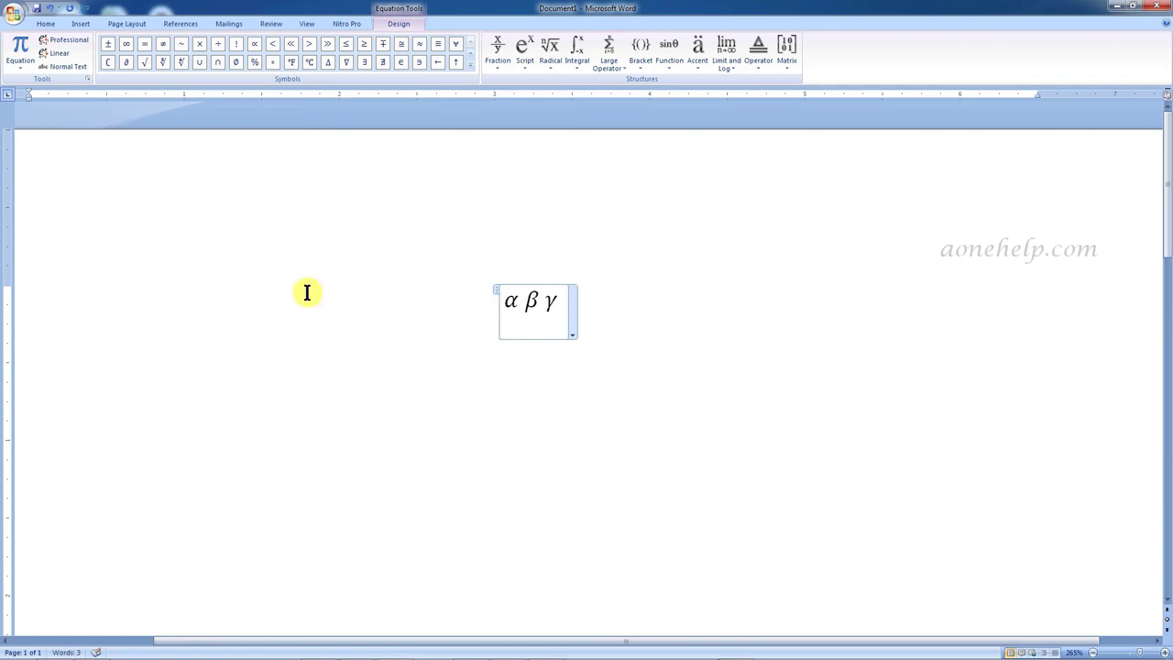
type("t")
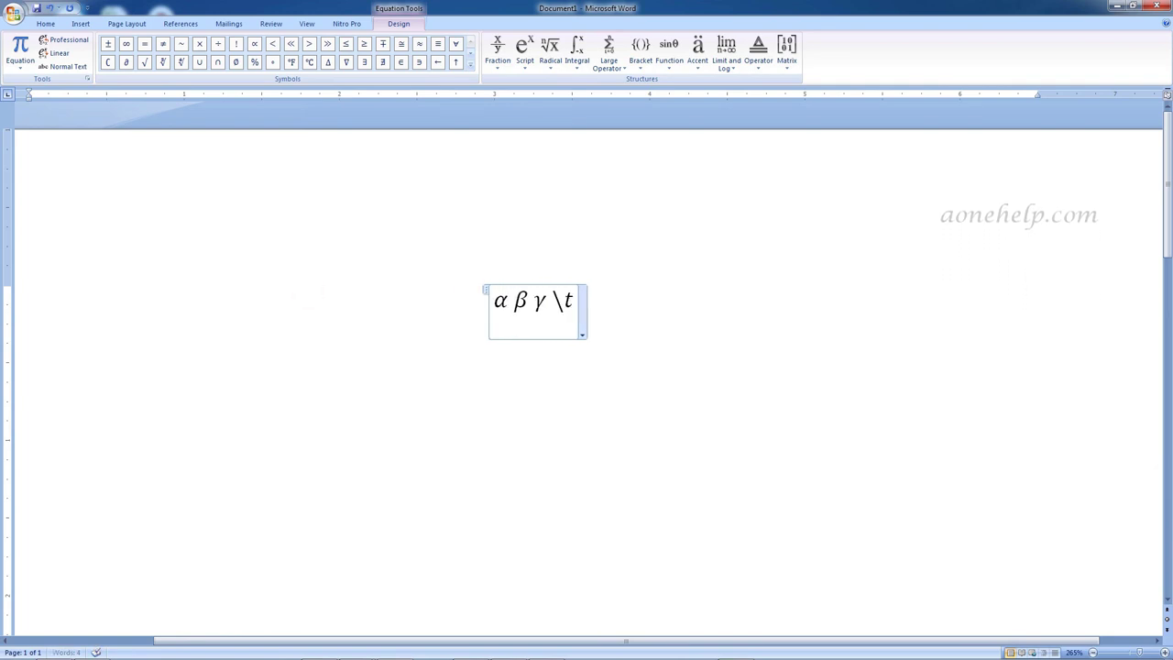
type("heta \\d")
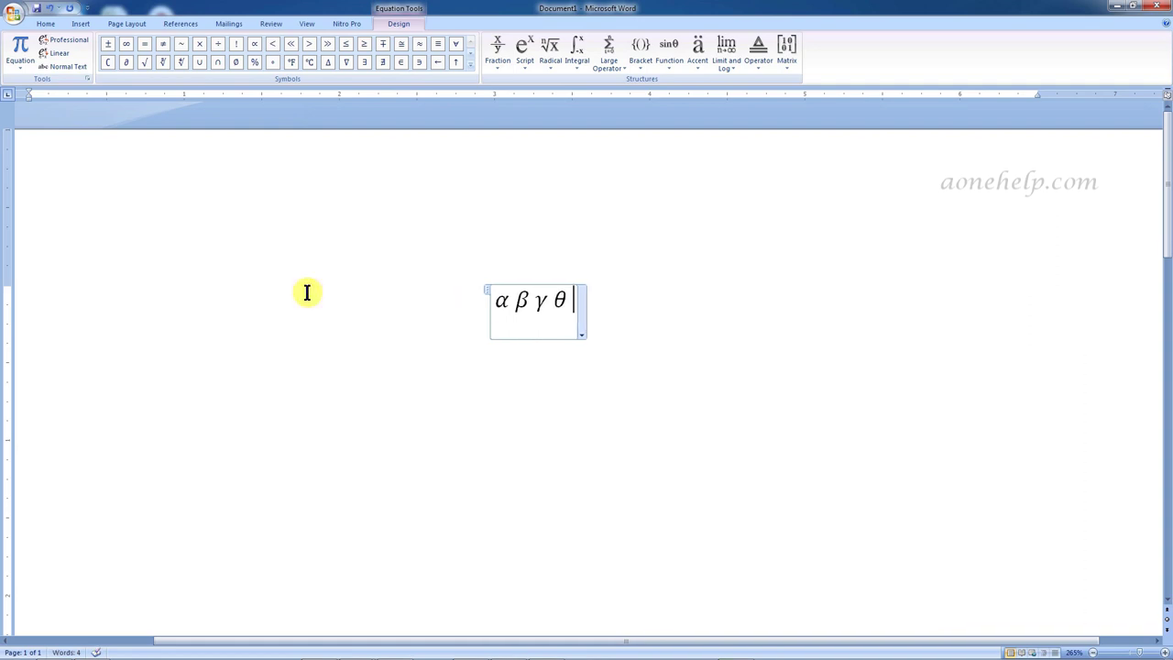
type("el")
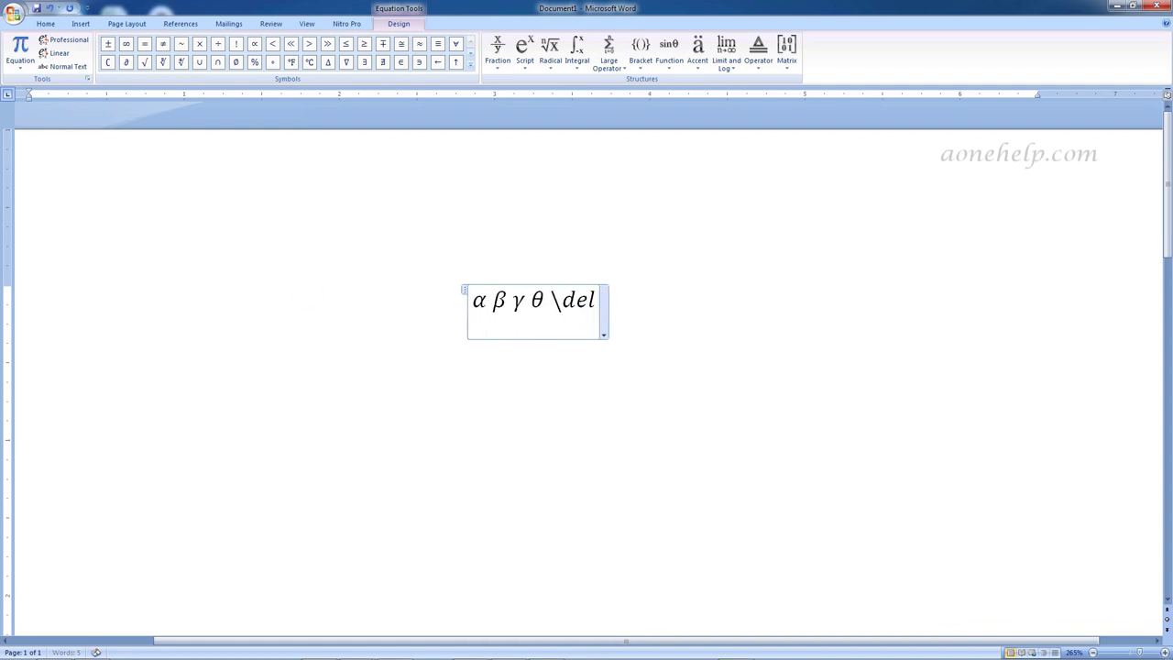
type("ta \\")
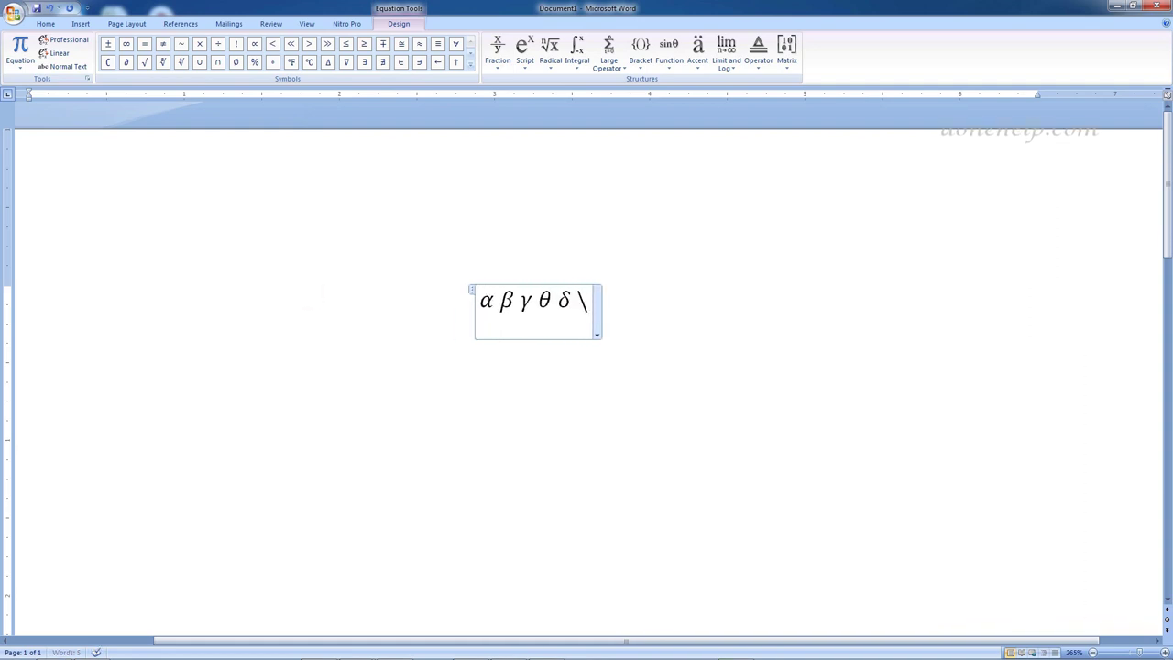
Append σ, lowercase ω and uppercase Ω to the equation with the codes \sigma, \omega and \Omega
type("sig")
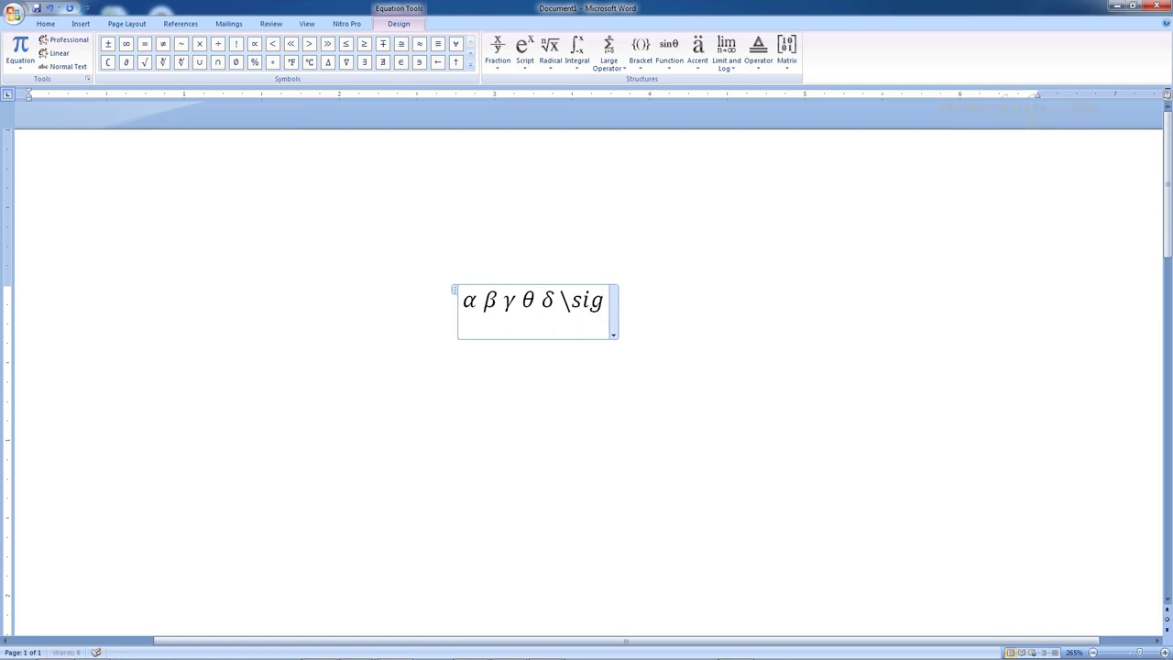
type("ma \\o")
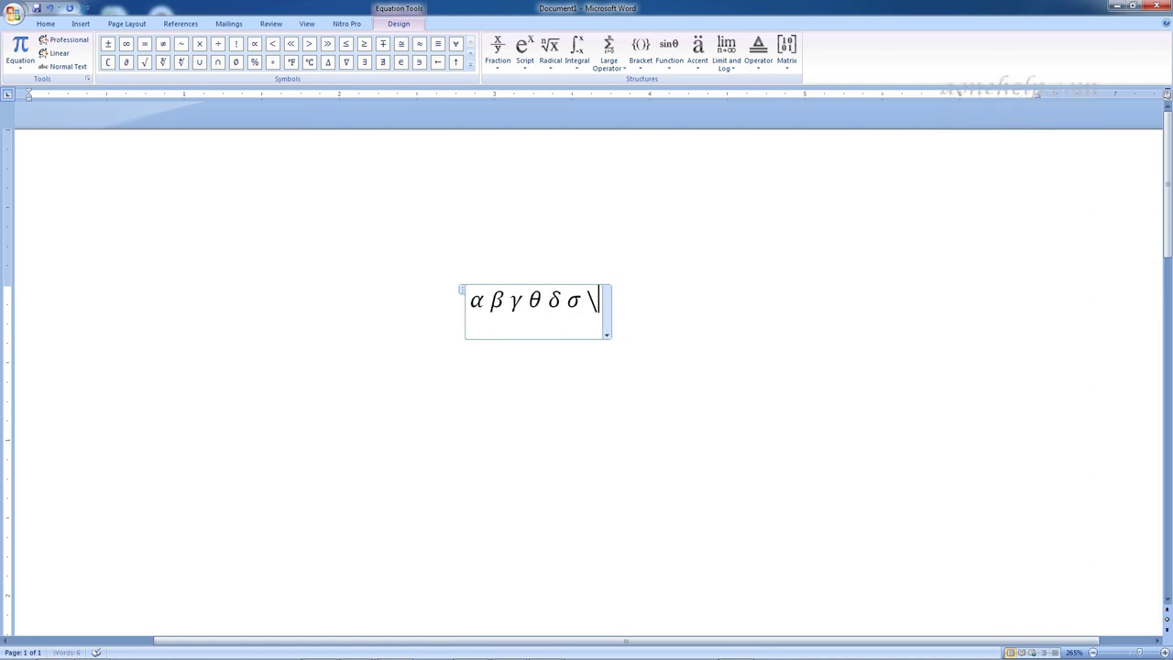
type("mega ")
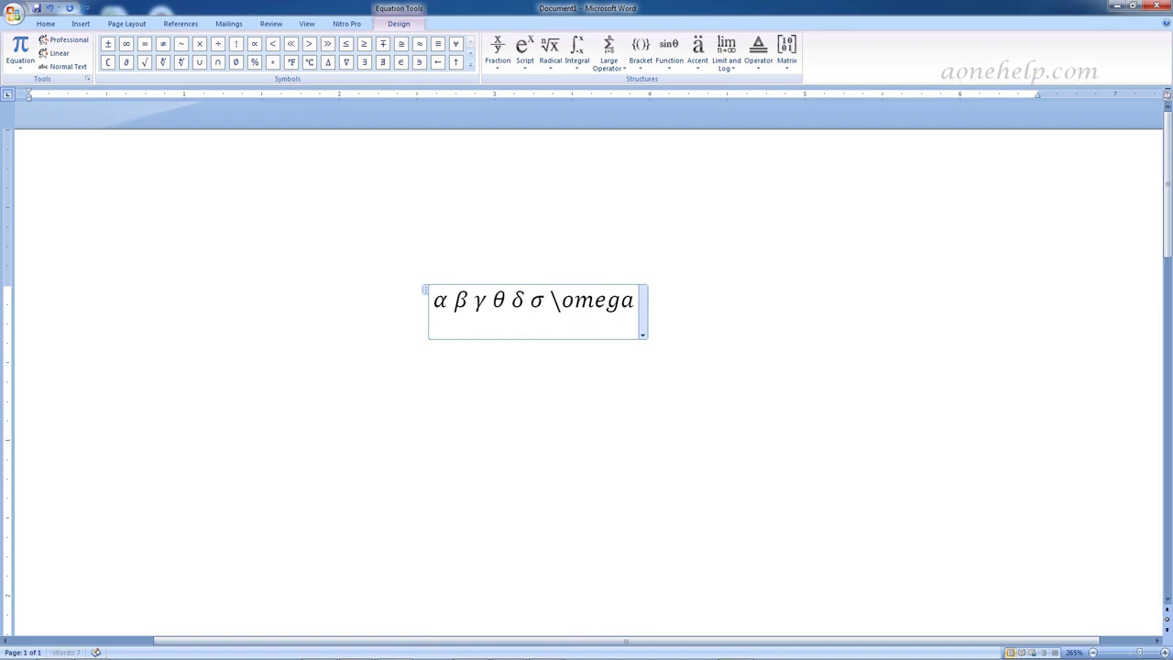
type("\\")
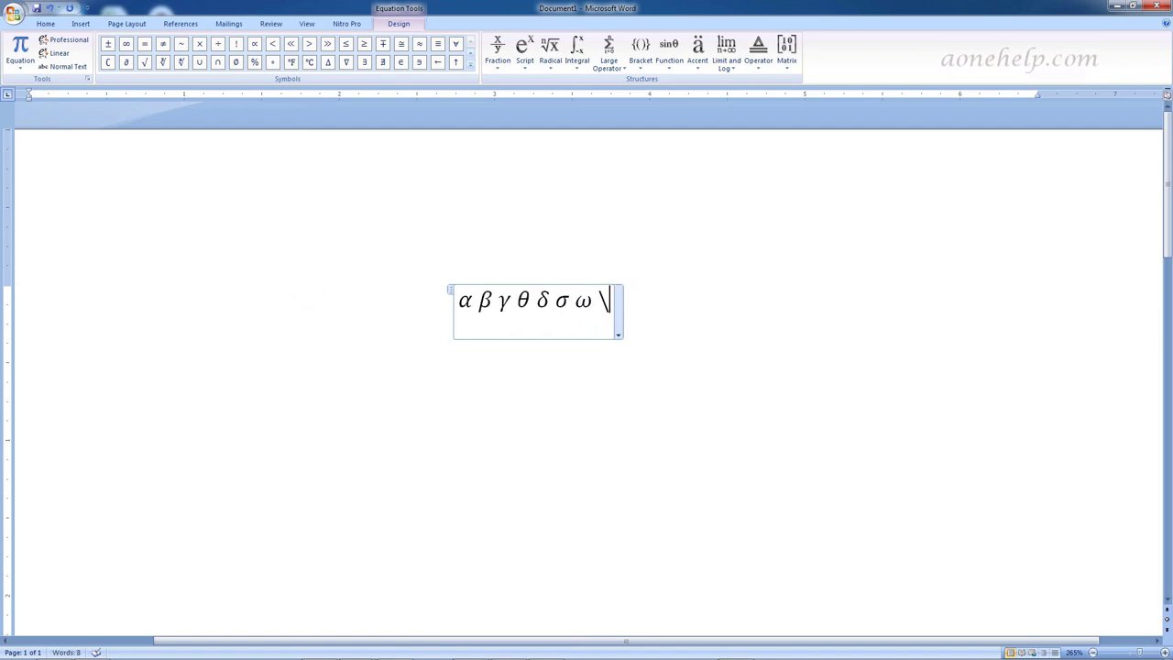
type("Omeg")
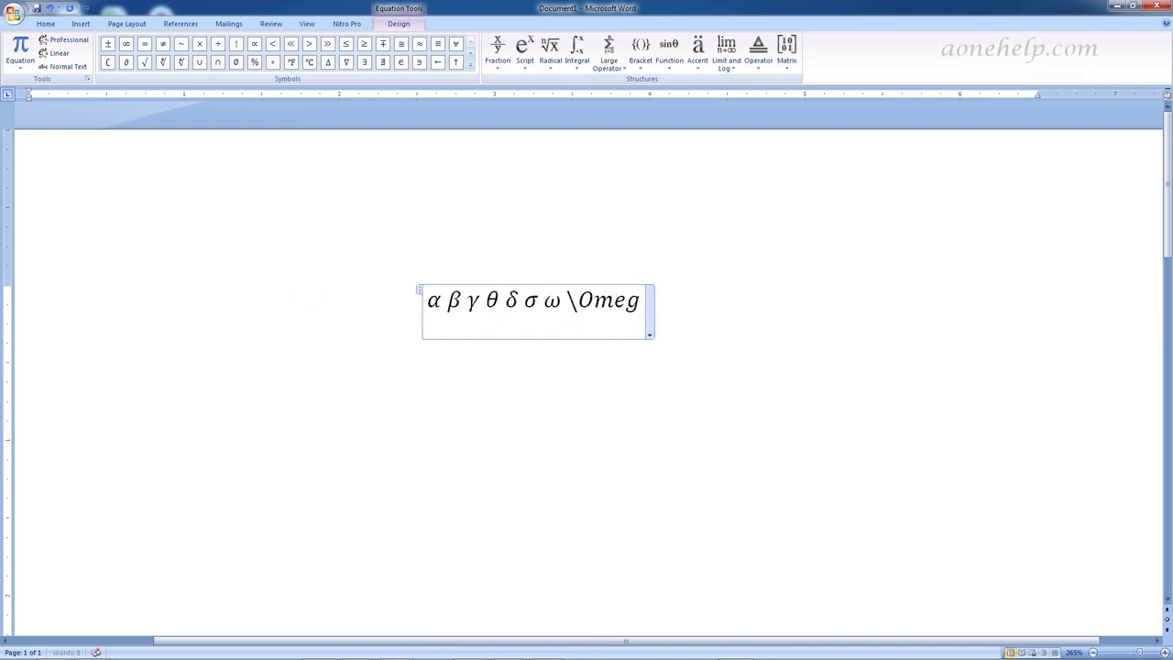
type("a \\")
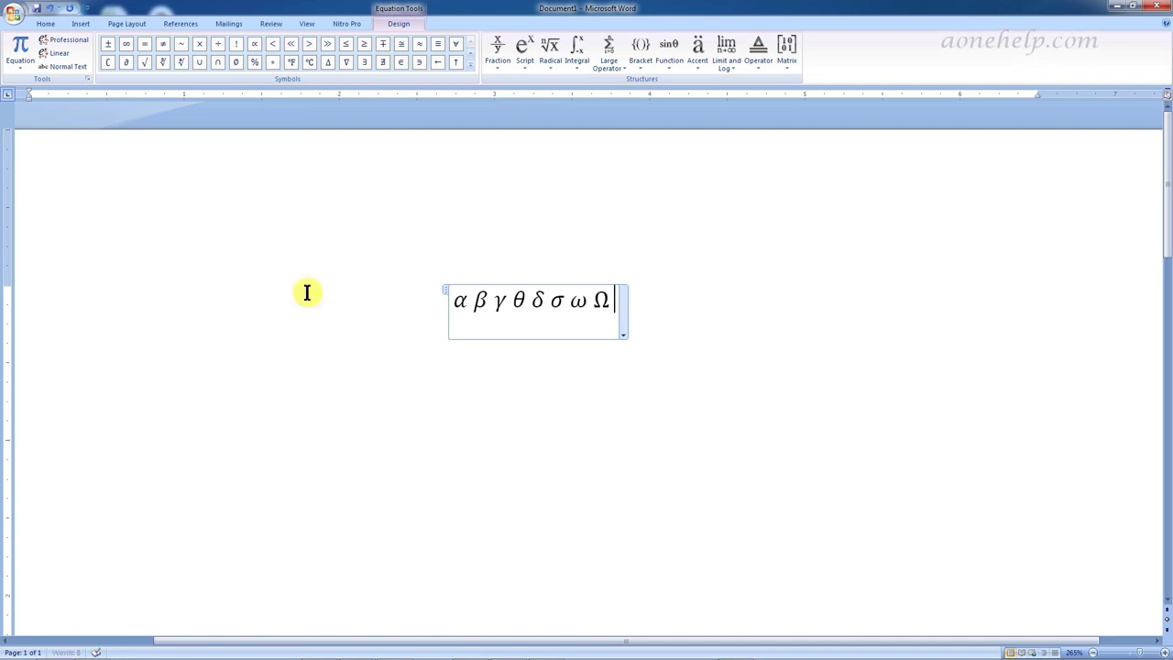
Append ι, ϵ, ϕ and μ to the Greek letters with the codes \iota, \epsilon, \phi and \mu
type("iota ")
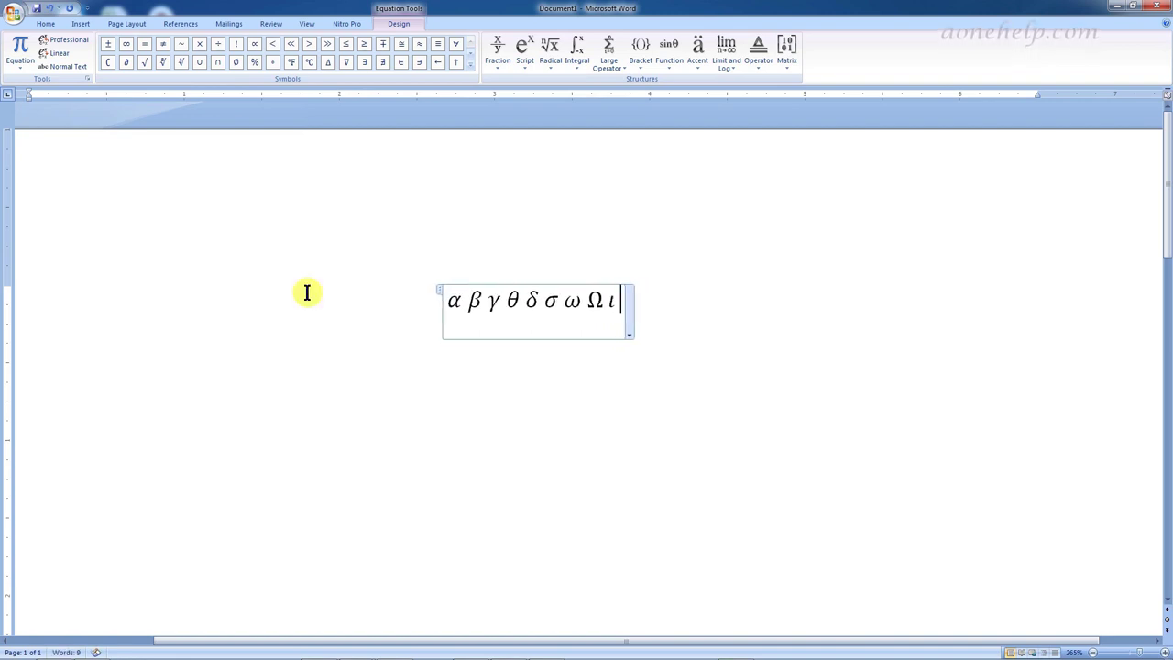
type("\\e")
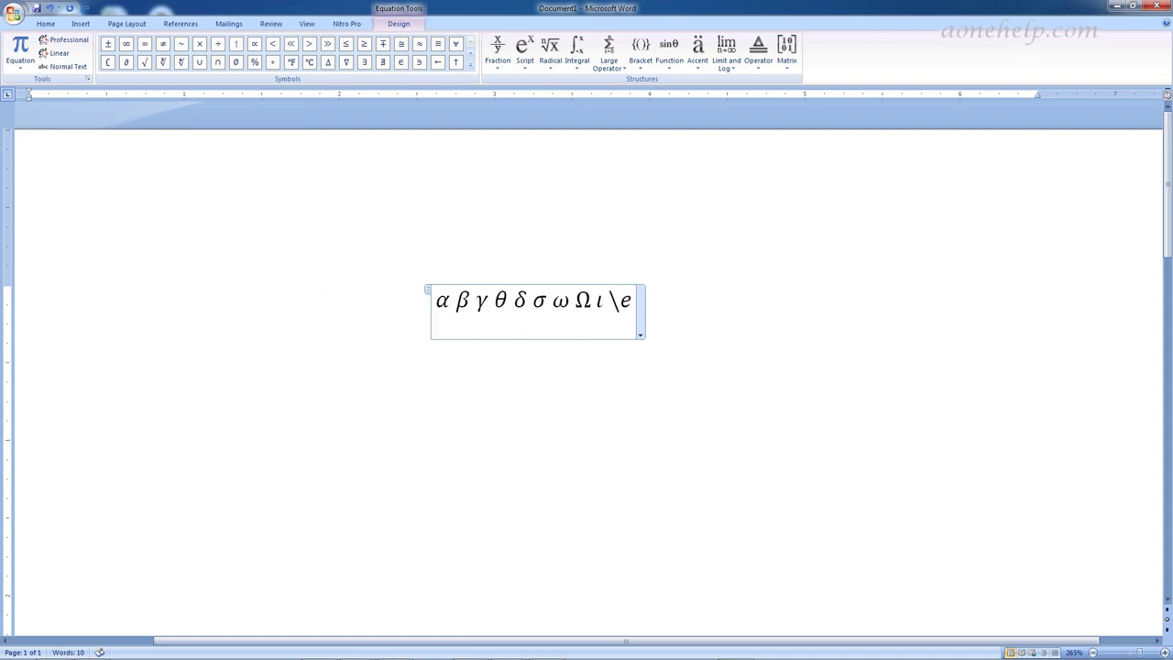
type("psilon ")
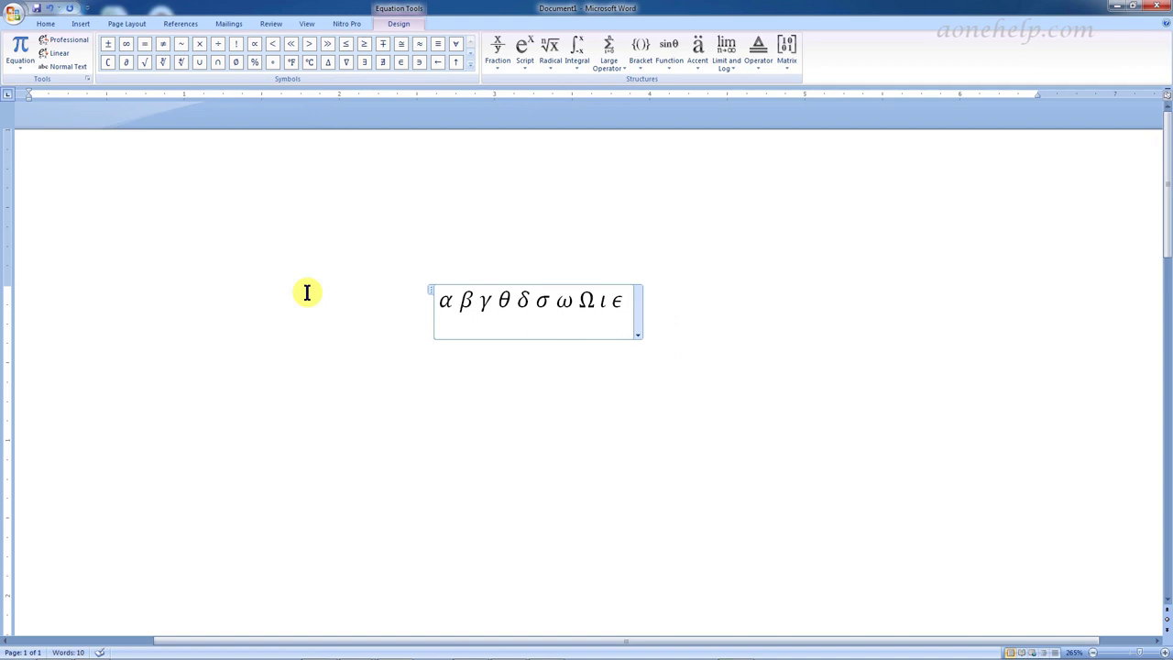
type("\\phi ")
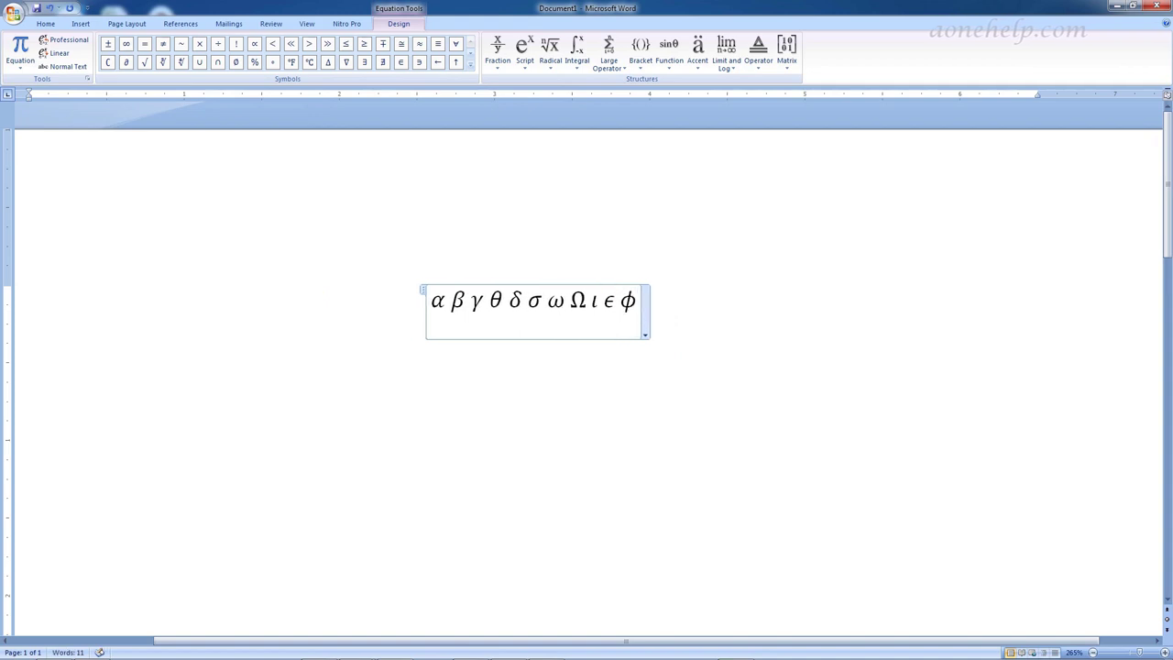
type("\\")
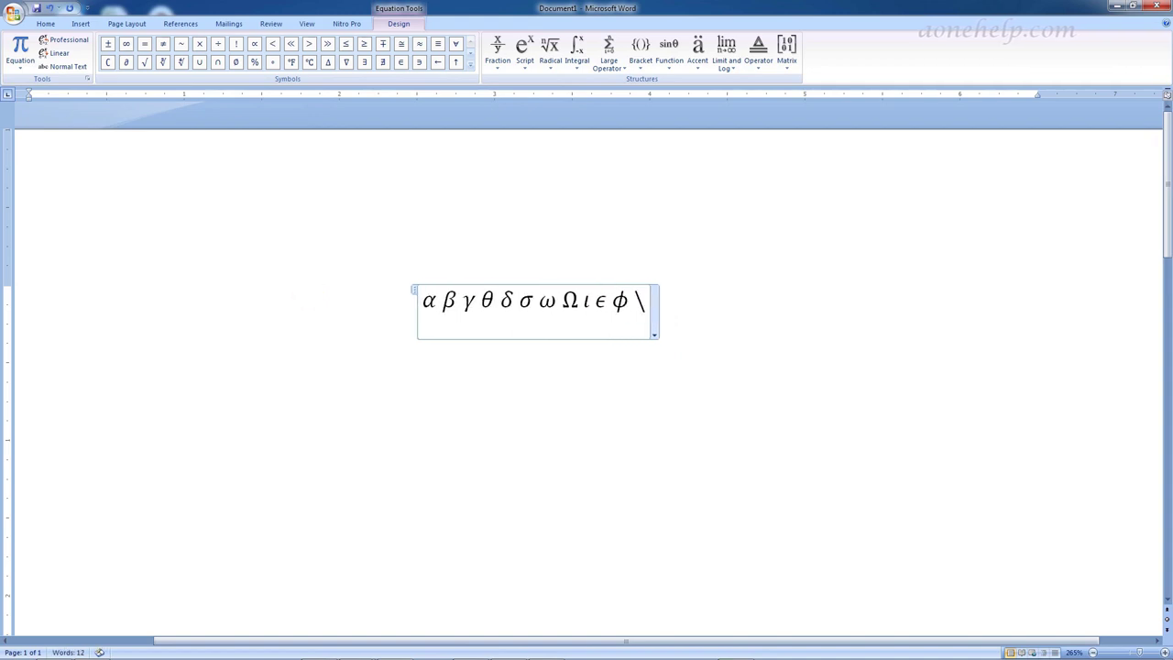
type("mu")
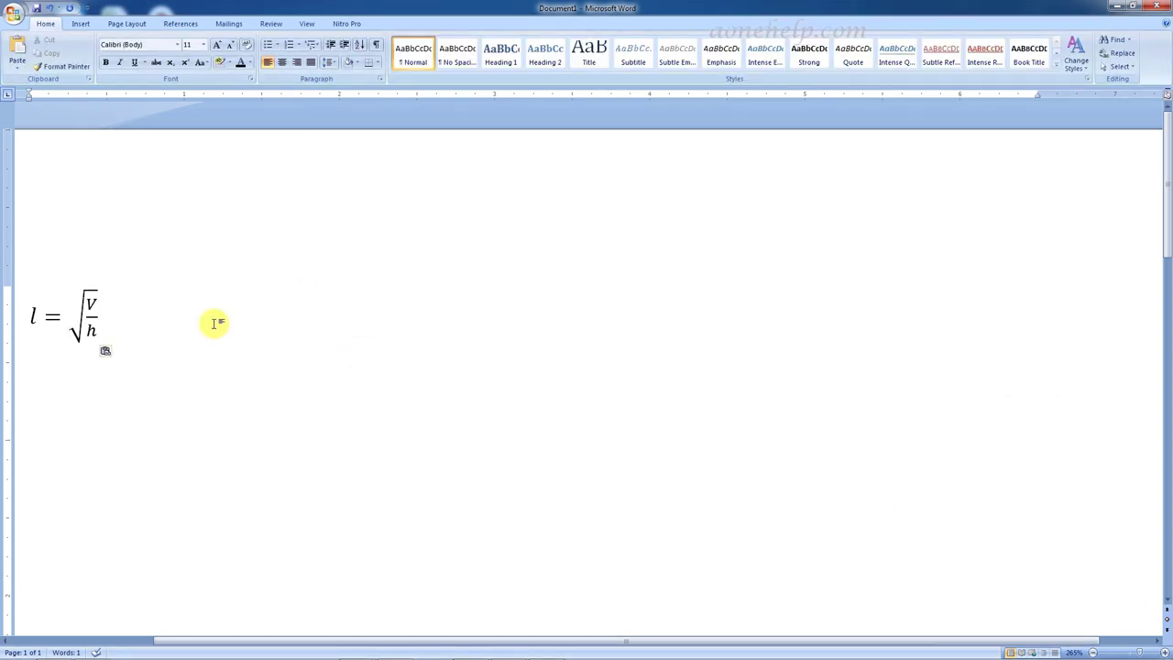
Insert a new equation below the sample square-root formula and begin it with l =
left_click(214, 323)
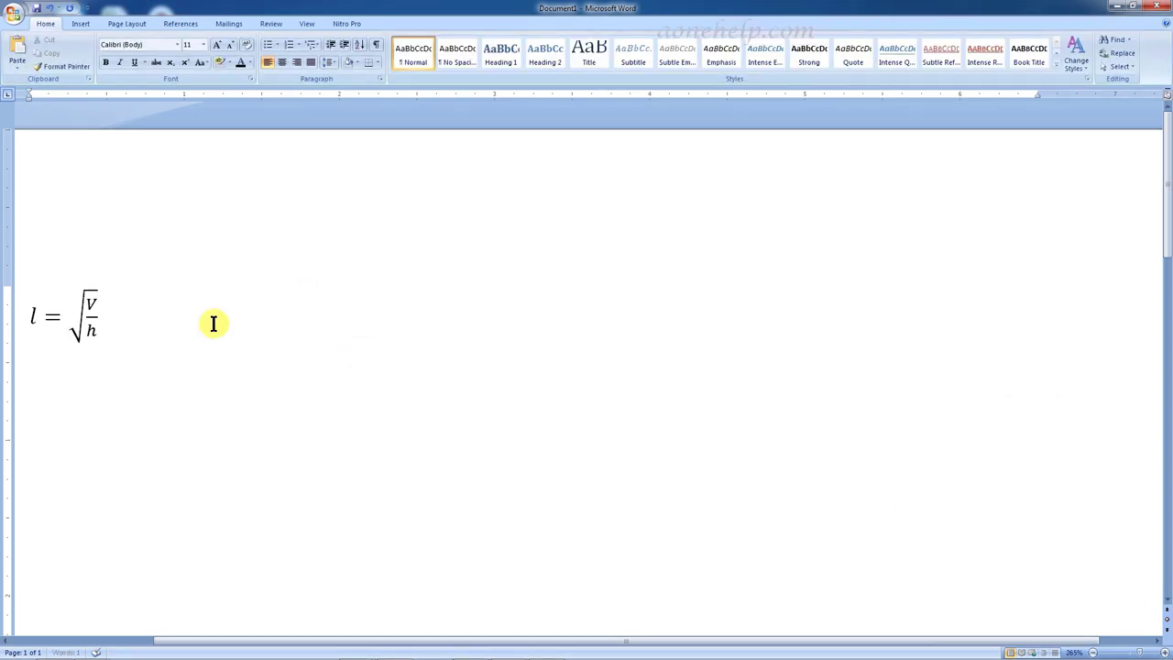
key("alt+equal")
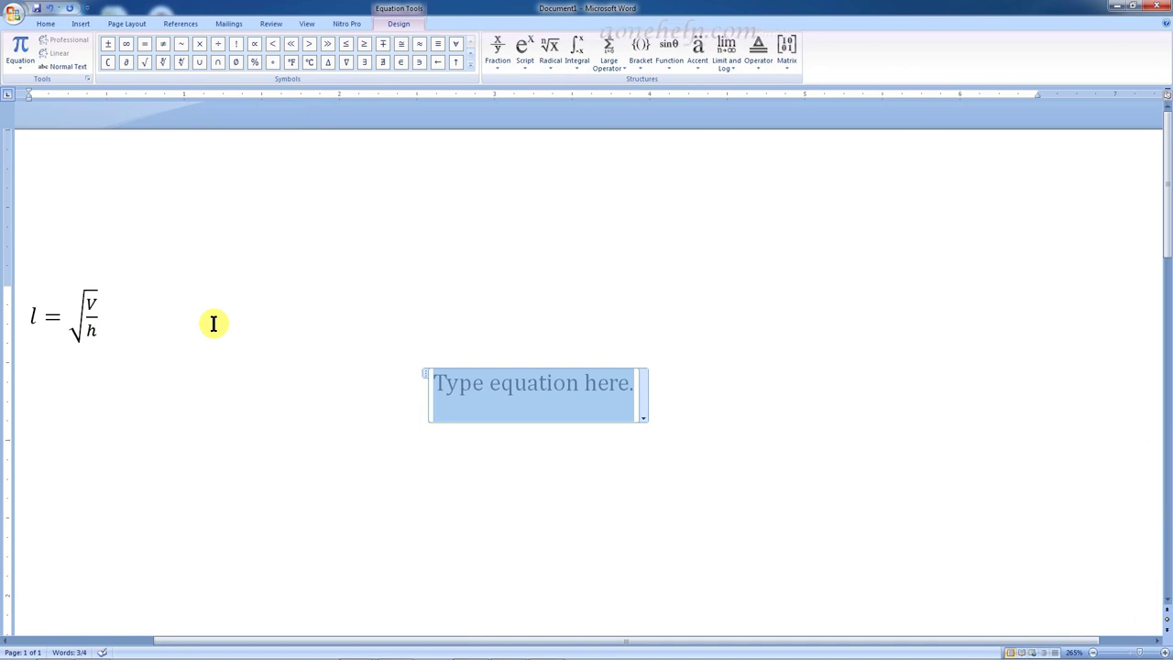
type("l=")
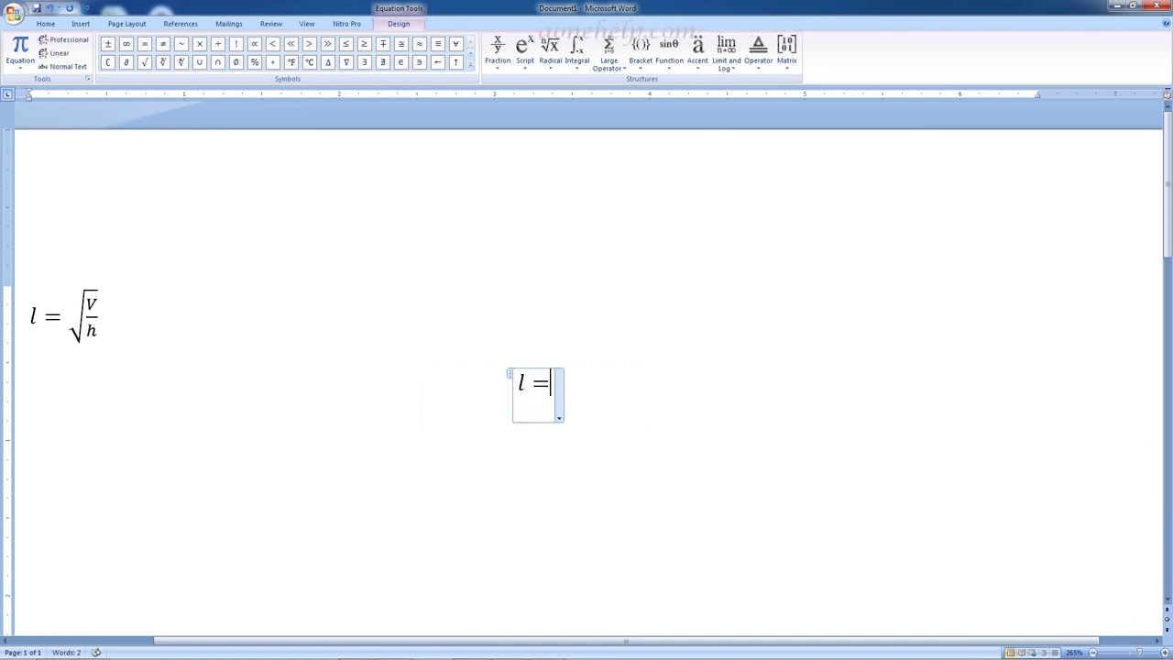
Try to build the root of V/h by entering \sqrt followed directly by V/h, and delete the resulting fraction
type("\\sqrt ")
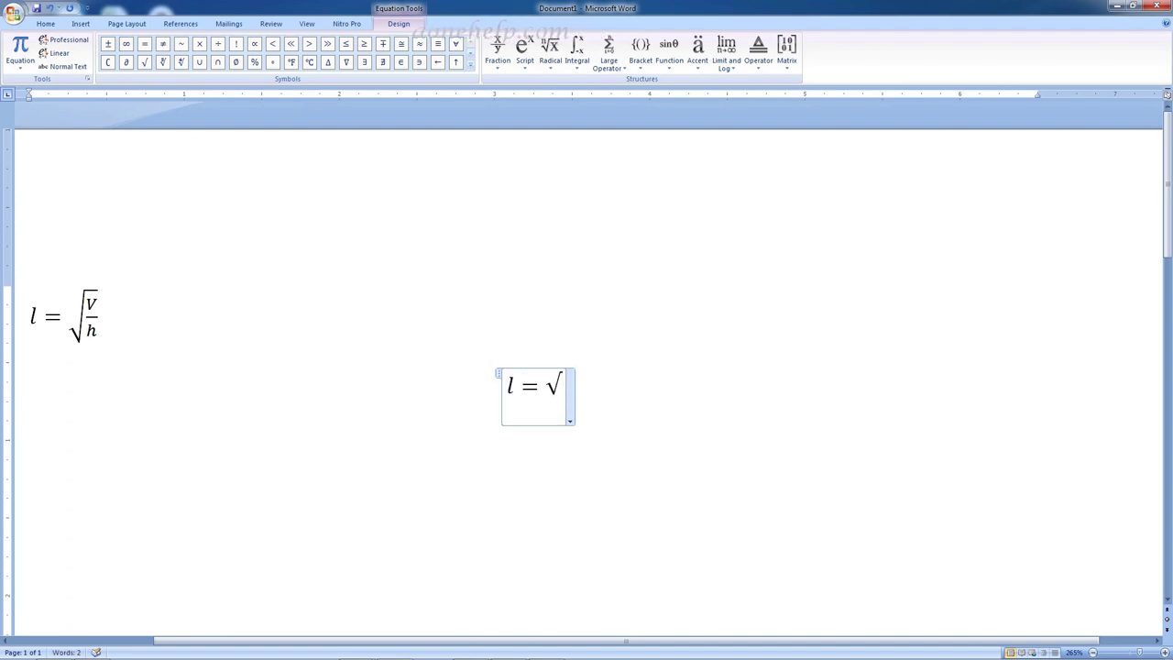
type("V")
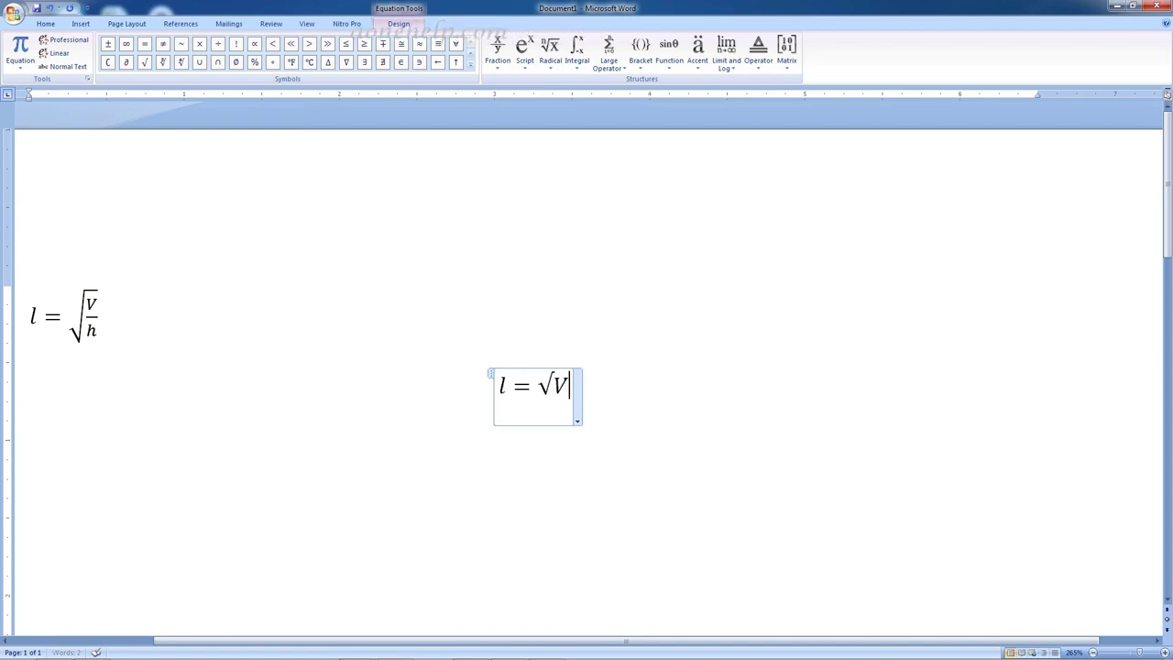
type("/h")
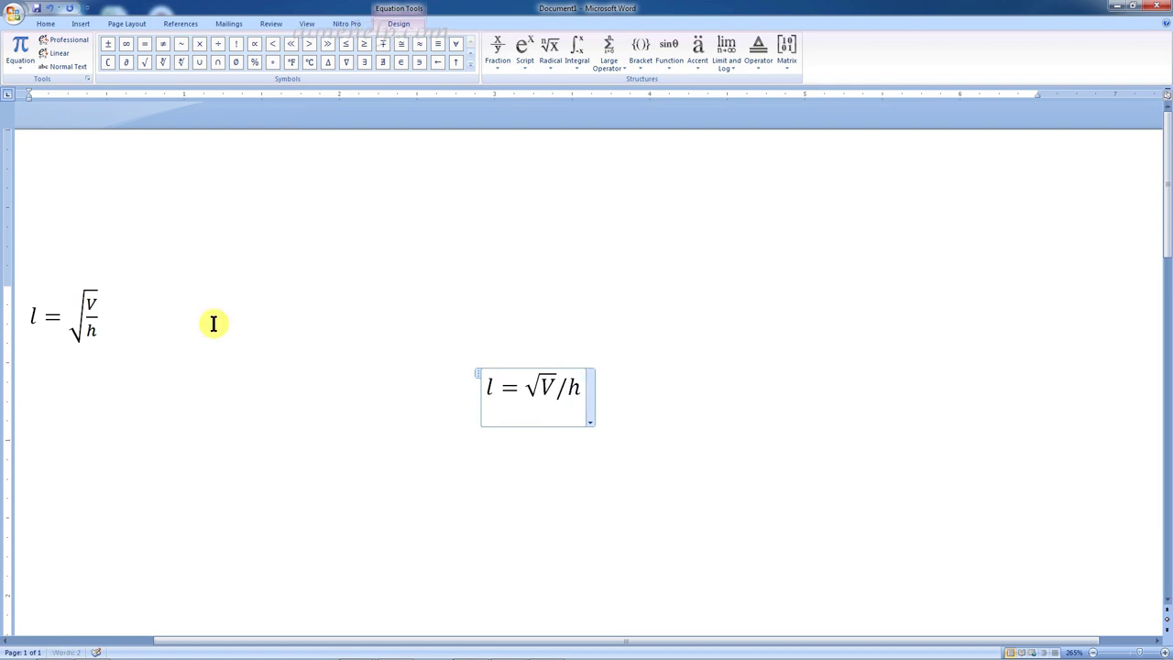
key("space")
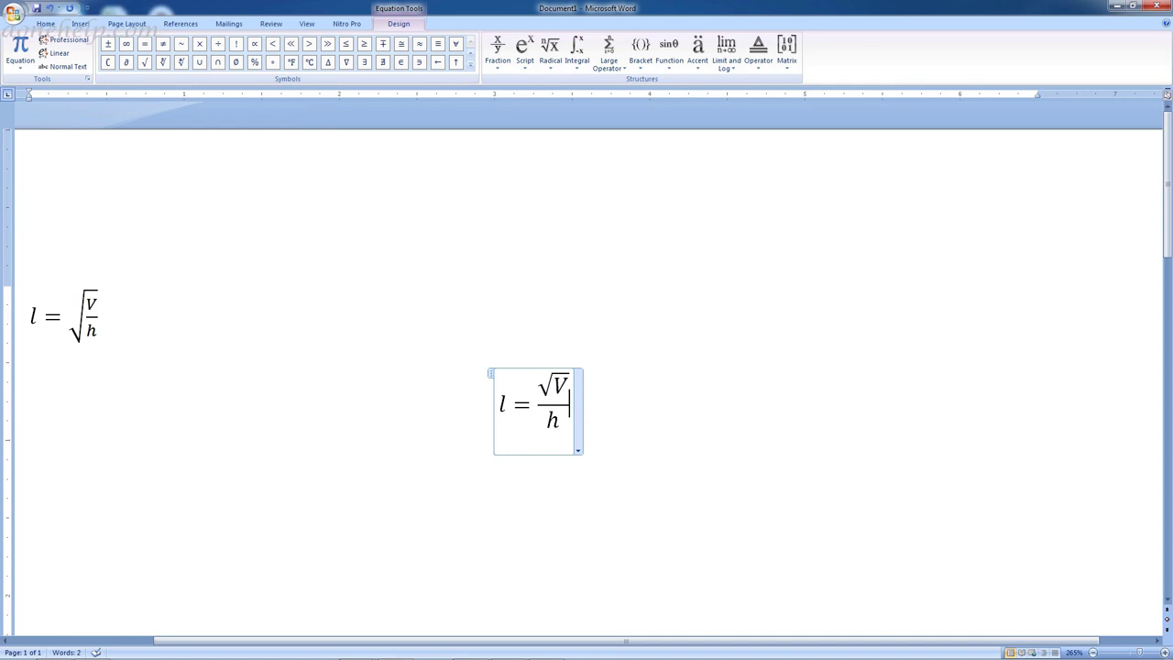
key("shift+Left")
key("BackSpace")
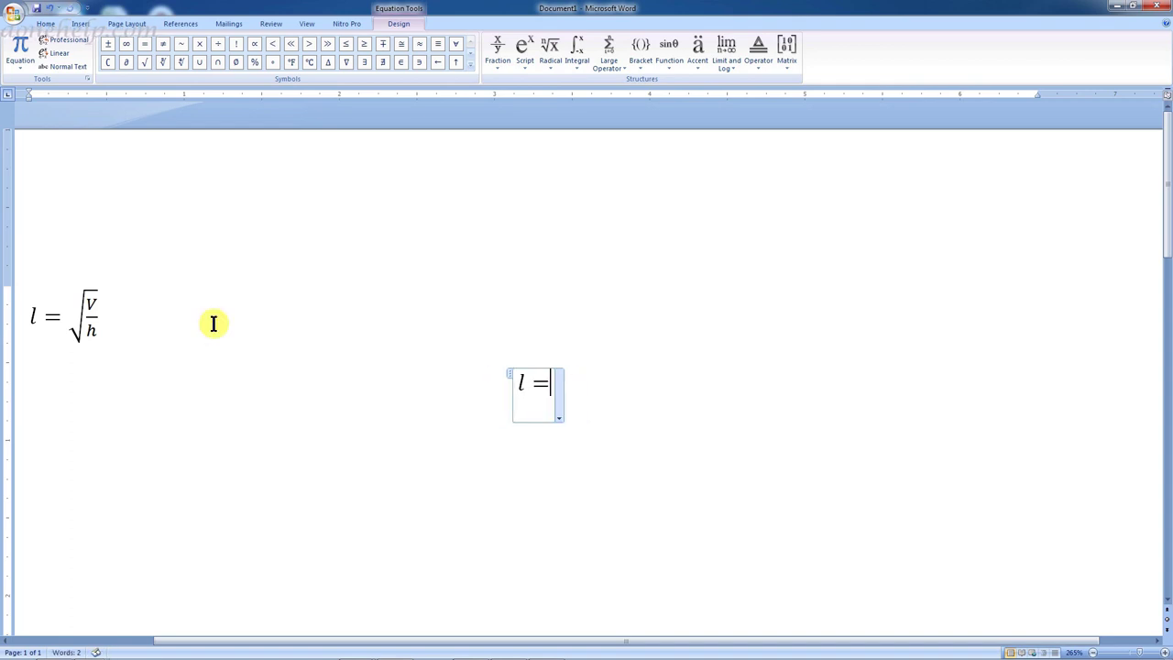
Add an empty square root after l = with the code \sqrt and fill its placeholder with V/h
type("\\sqrt")
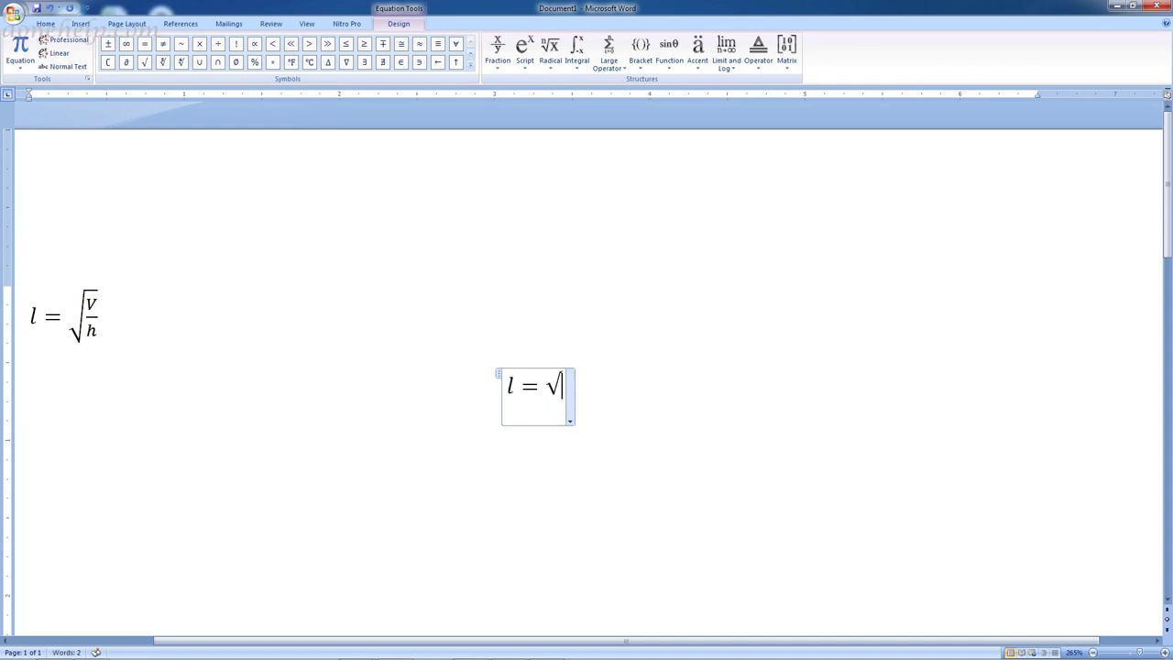
key("space")
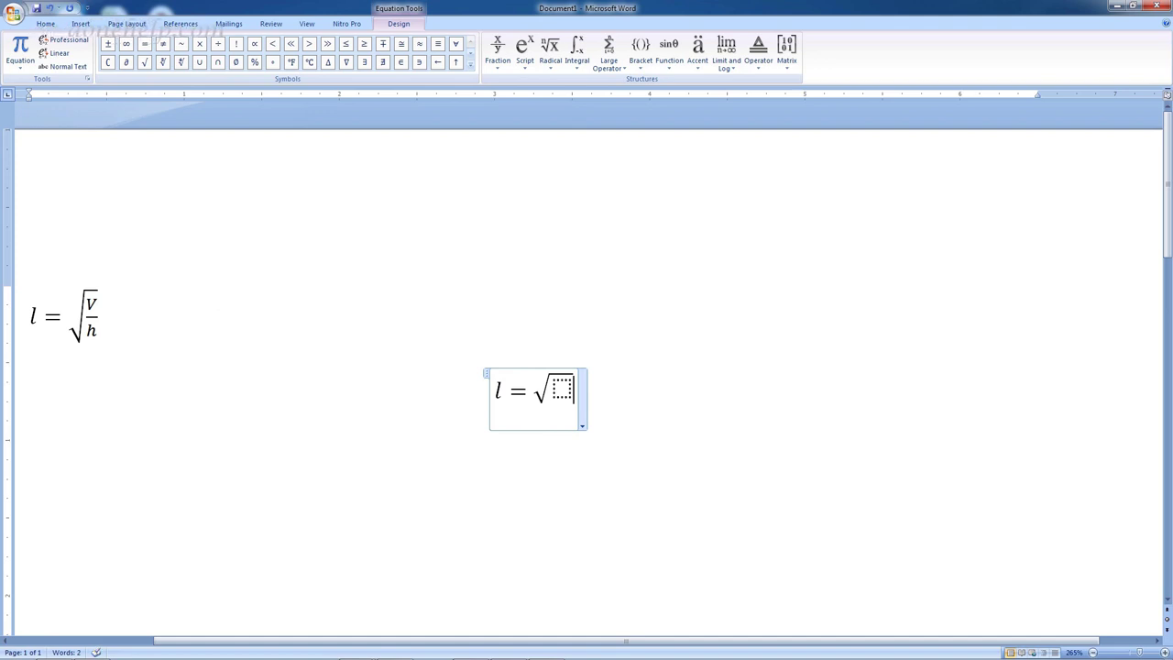
key("Left")
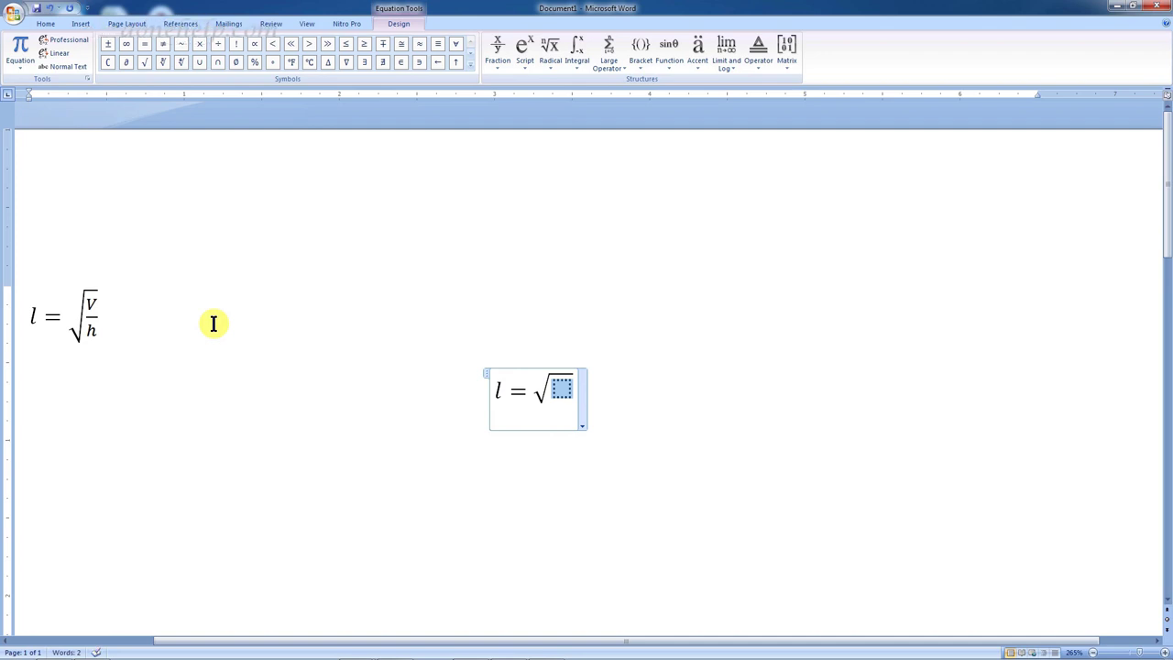
type("V/h")
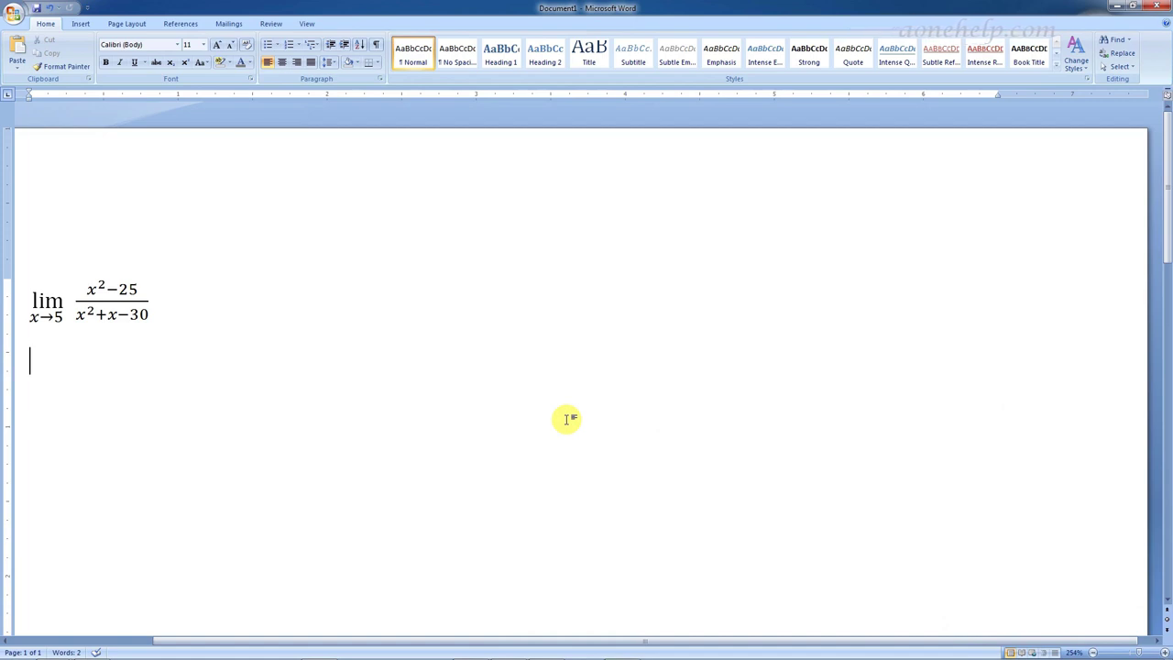
Insert a new equation below the sample limit formula and enter lim with x as its lower limit
key("alt+equal")
type("li")
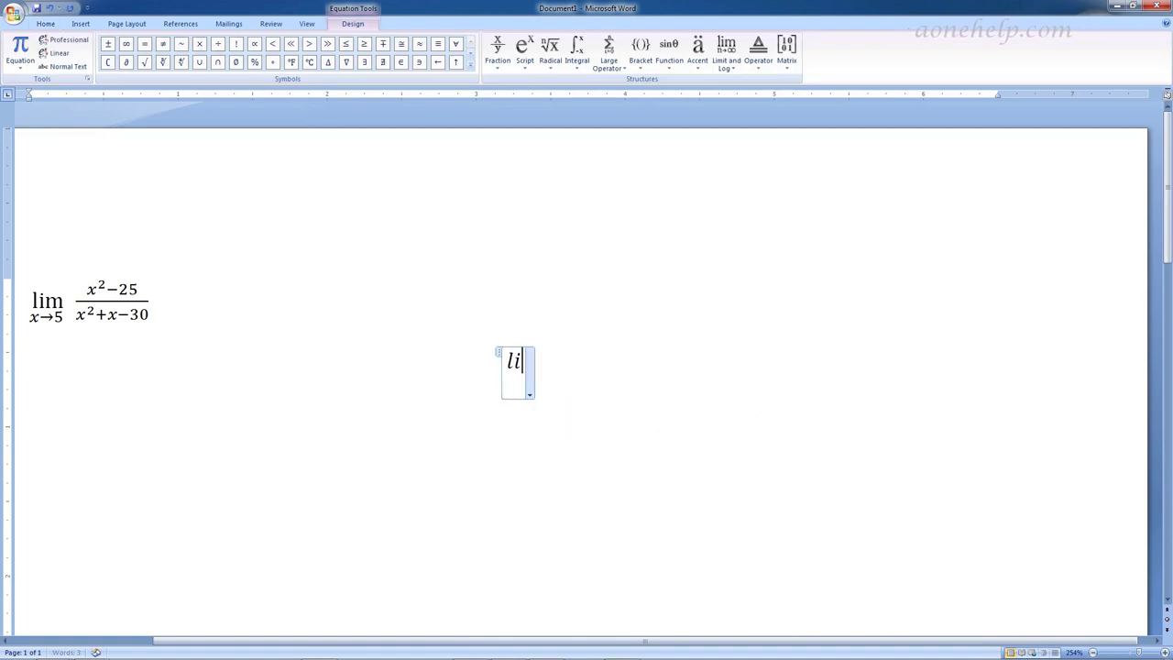
type("m _x")
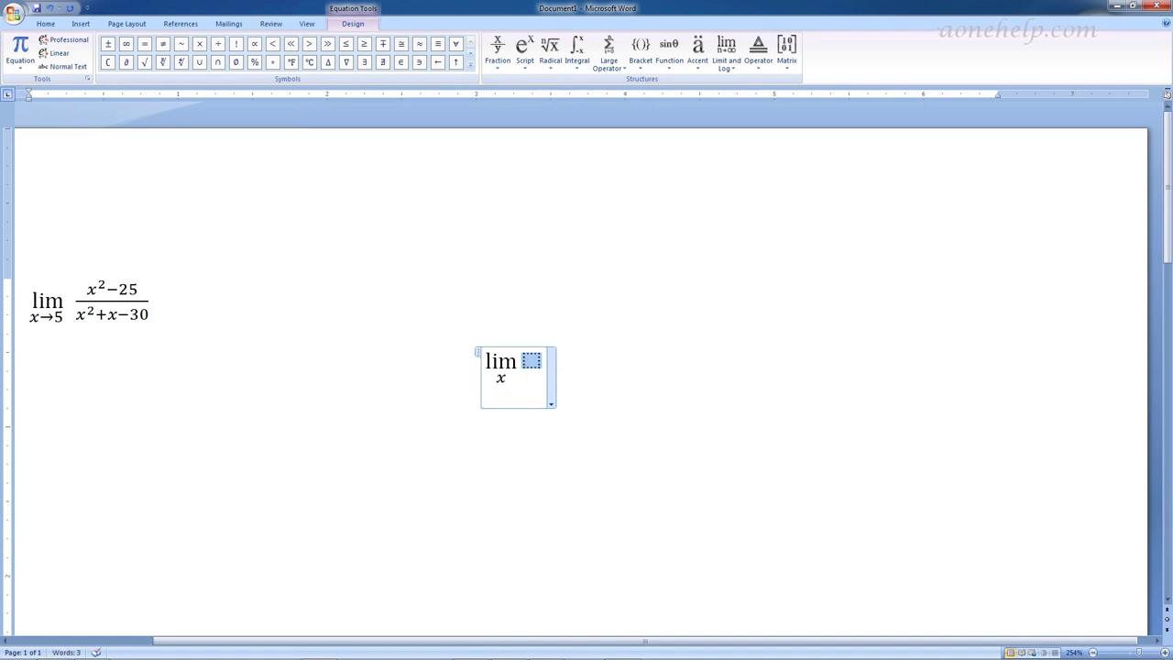
Extend the lower limit under lim from x to x→5, forming the arrow with ->
key("Left")
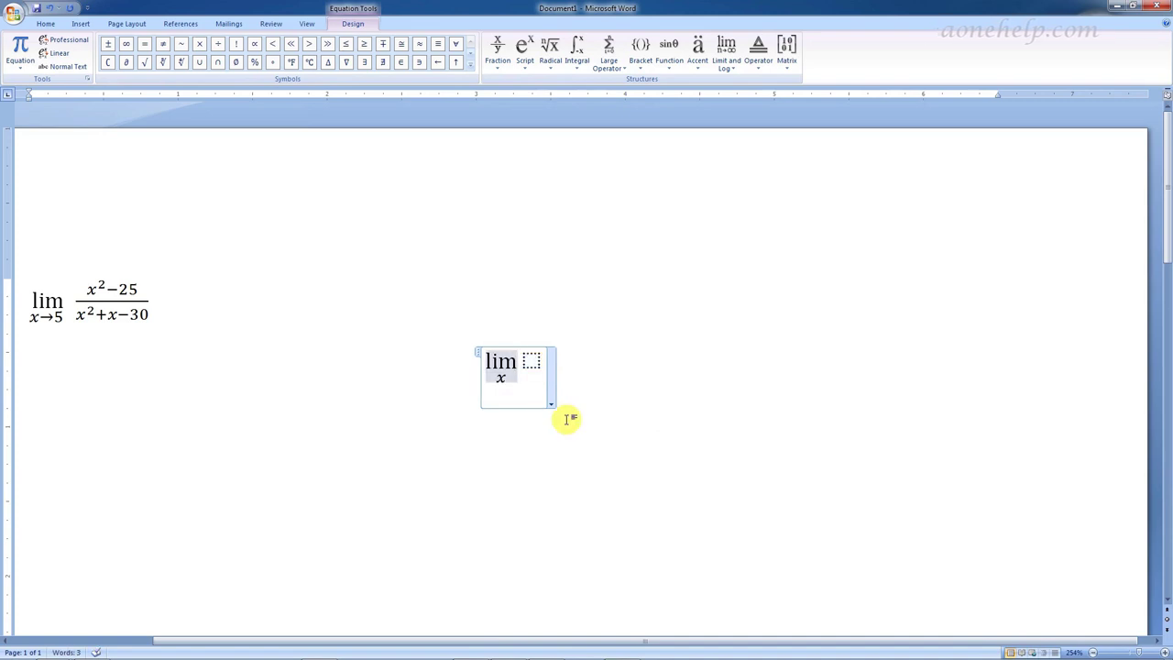
key("Left")
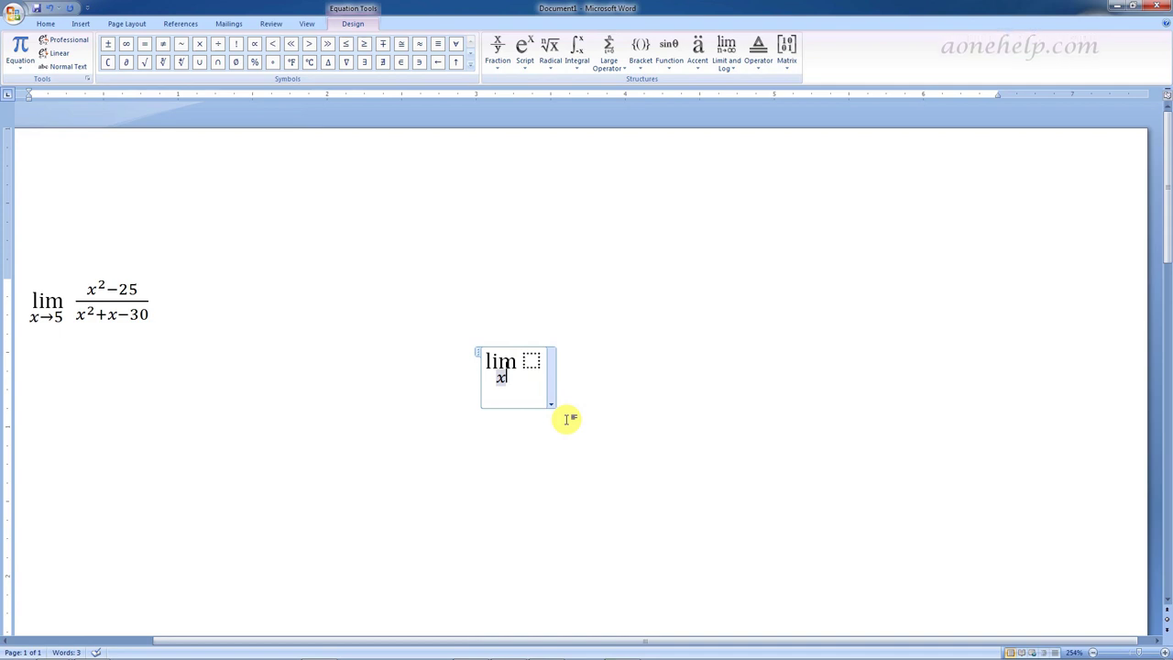
type("-")
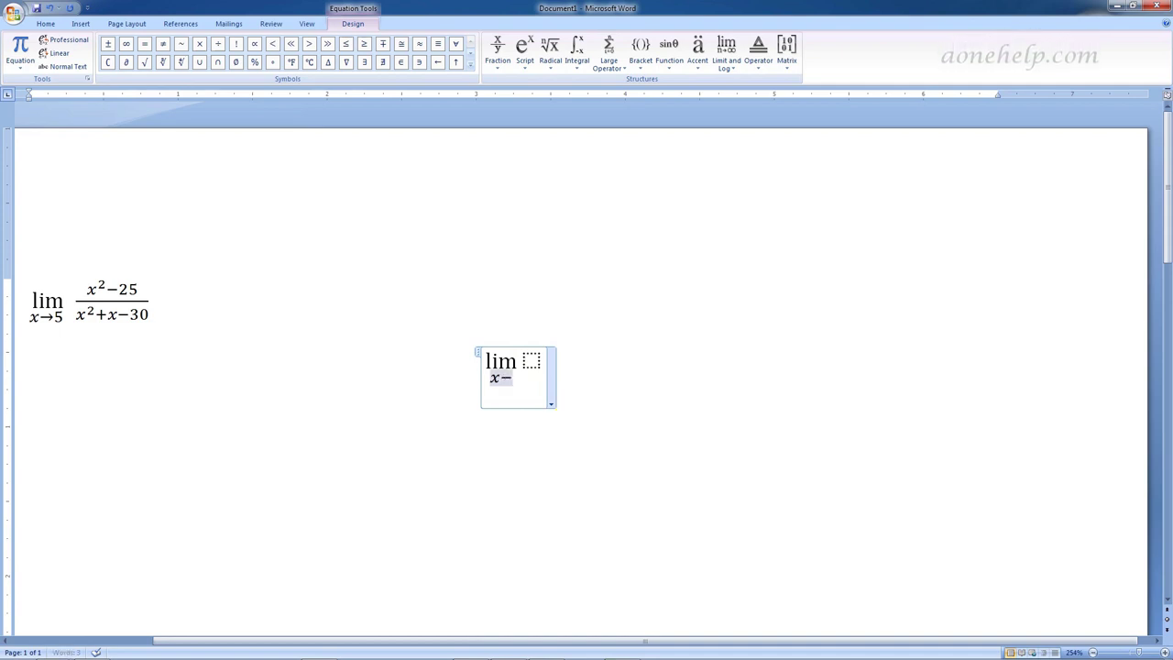
type(">")
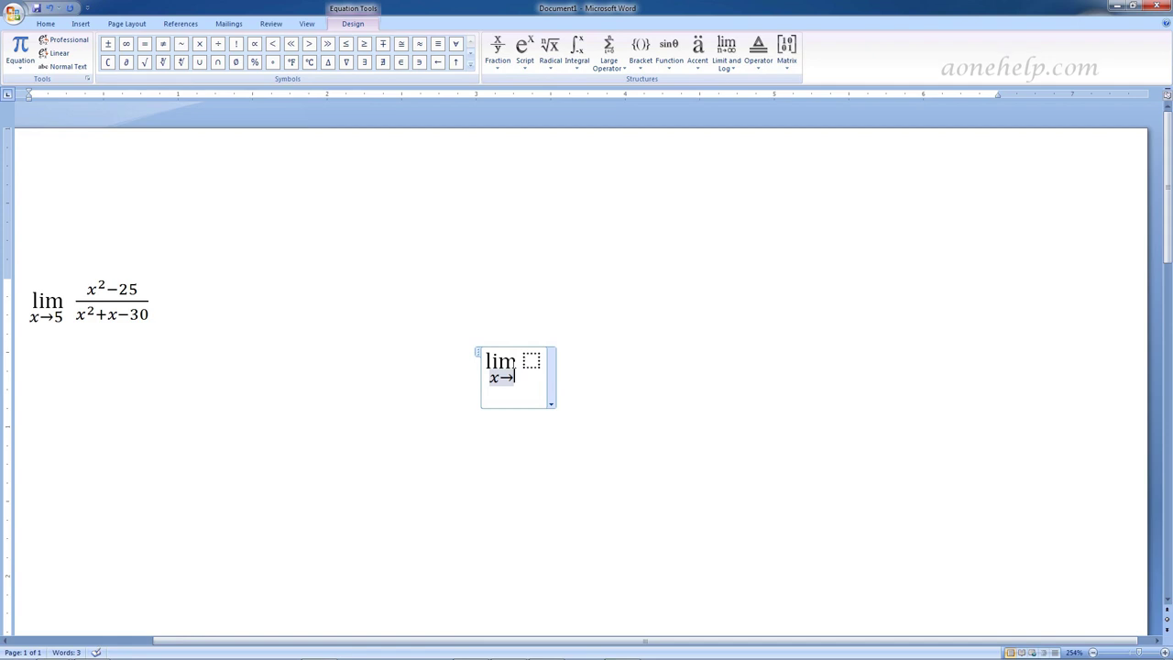
type("5")
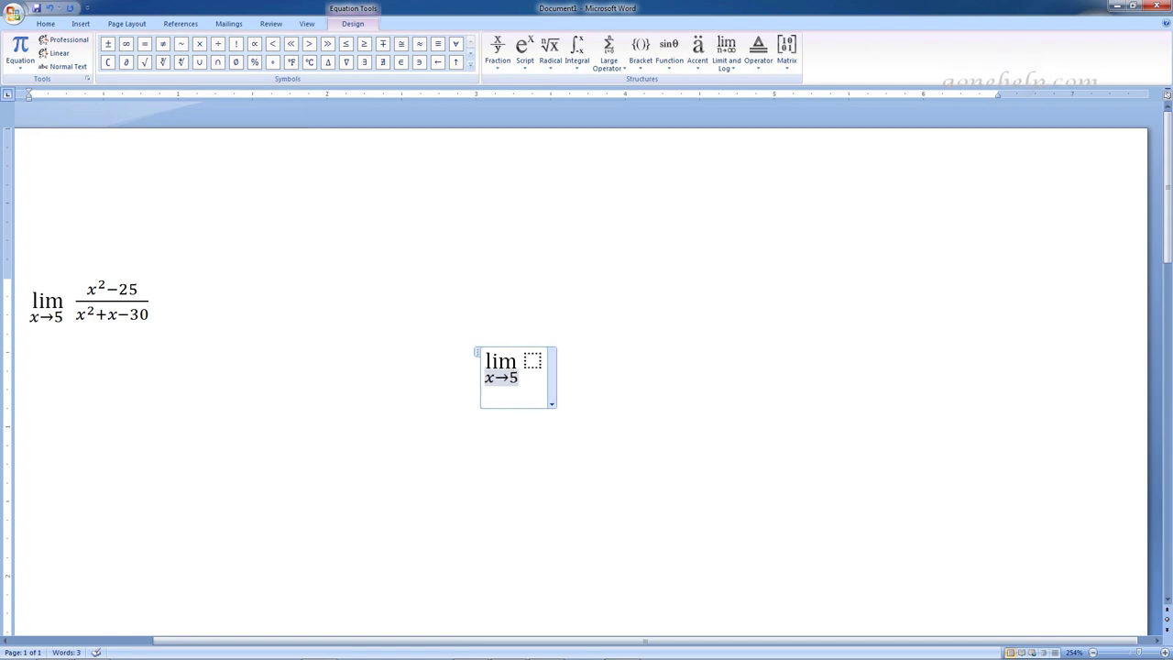
Build an empty stacked fraction with / in the placeholder following the x→5 limit
key("Right")
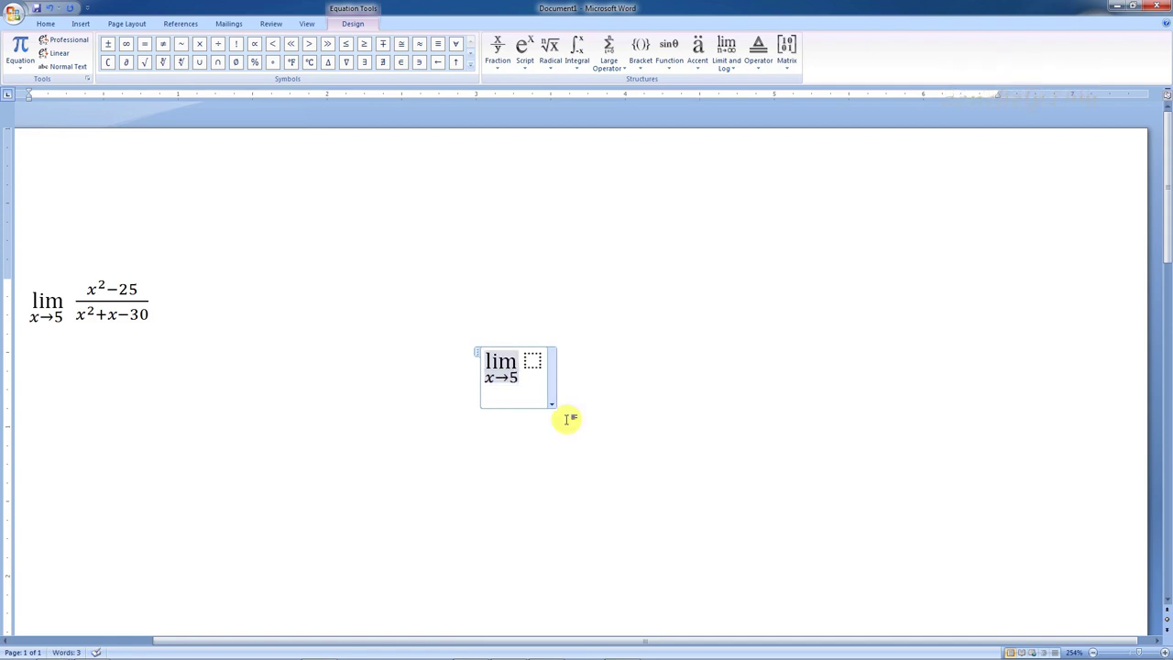
key("Right")
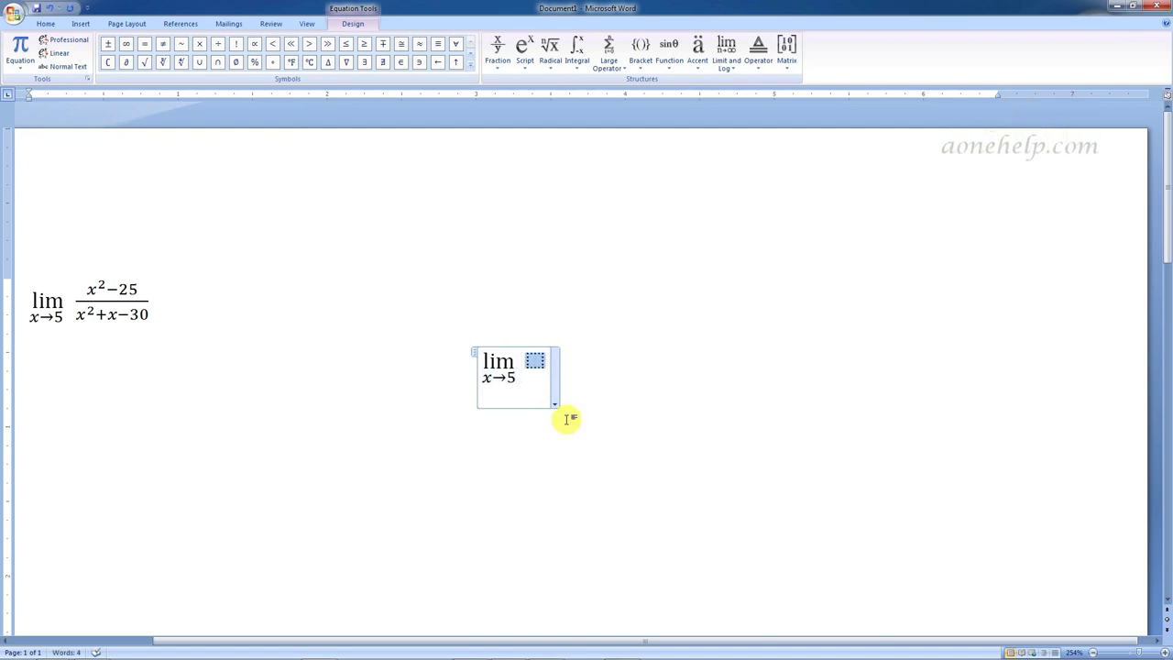
type("/")
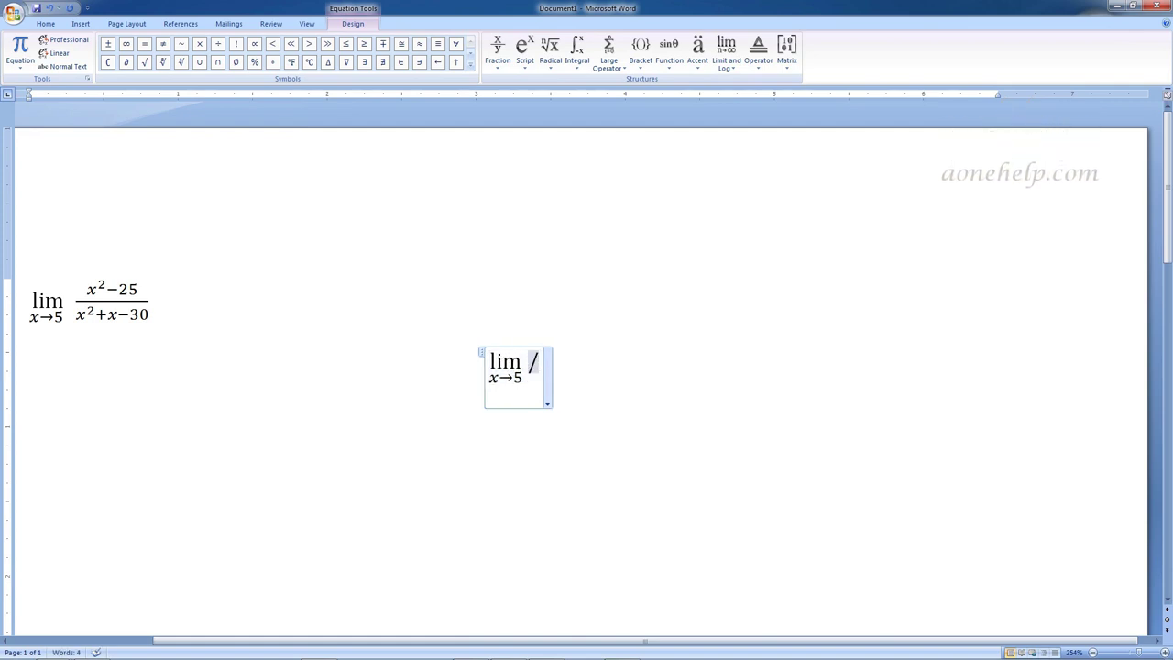
key("space")
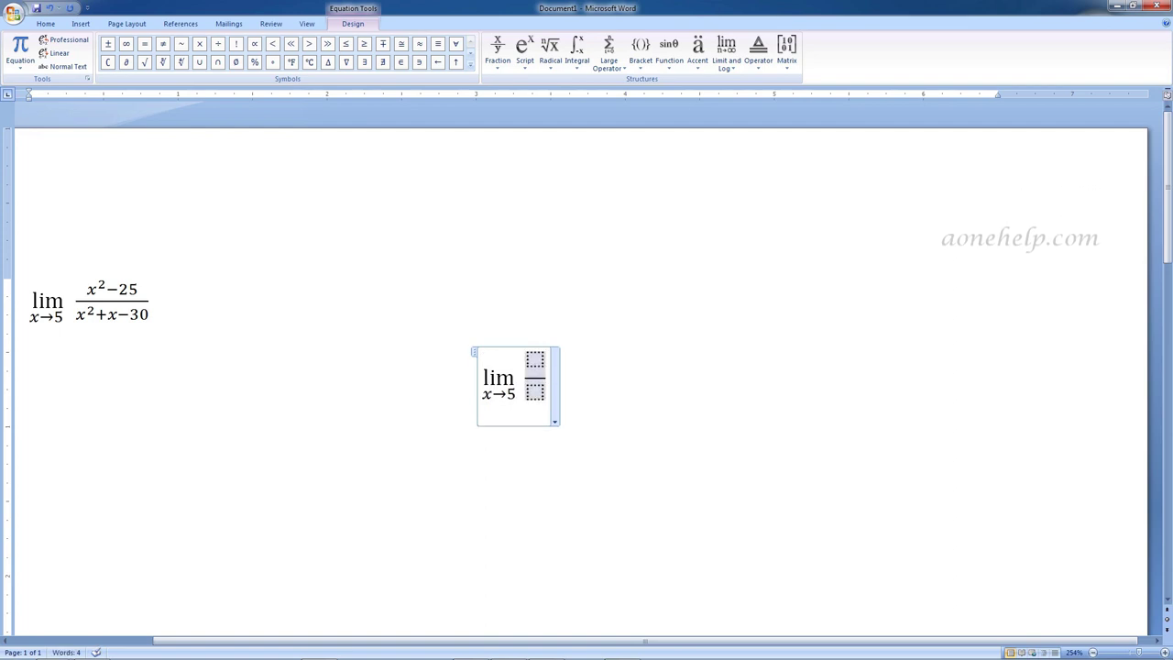
Fill the numerator of the limit's fraction with x^2 - 25, building the exponent as a superscript
key("Left")
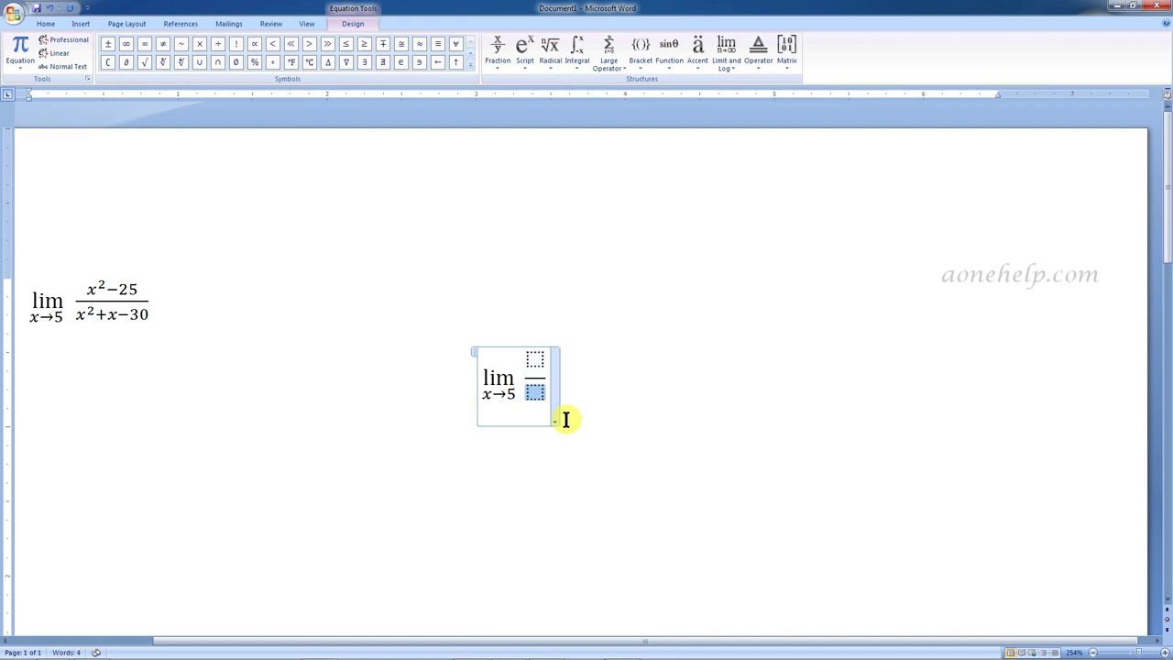
key("Up")
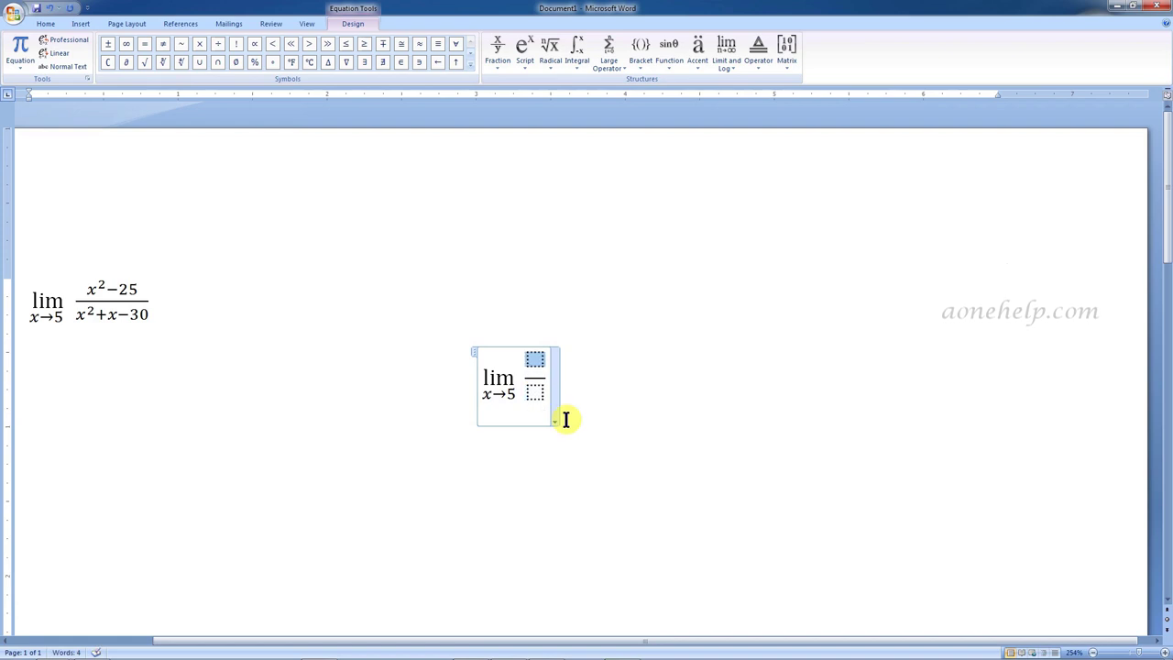
type("x")
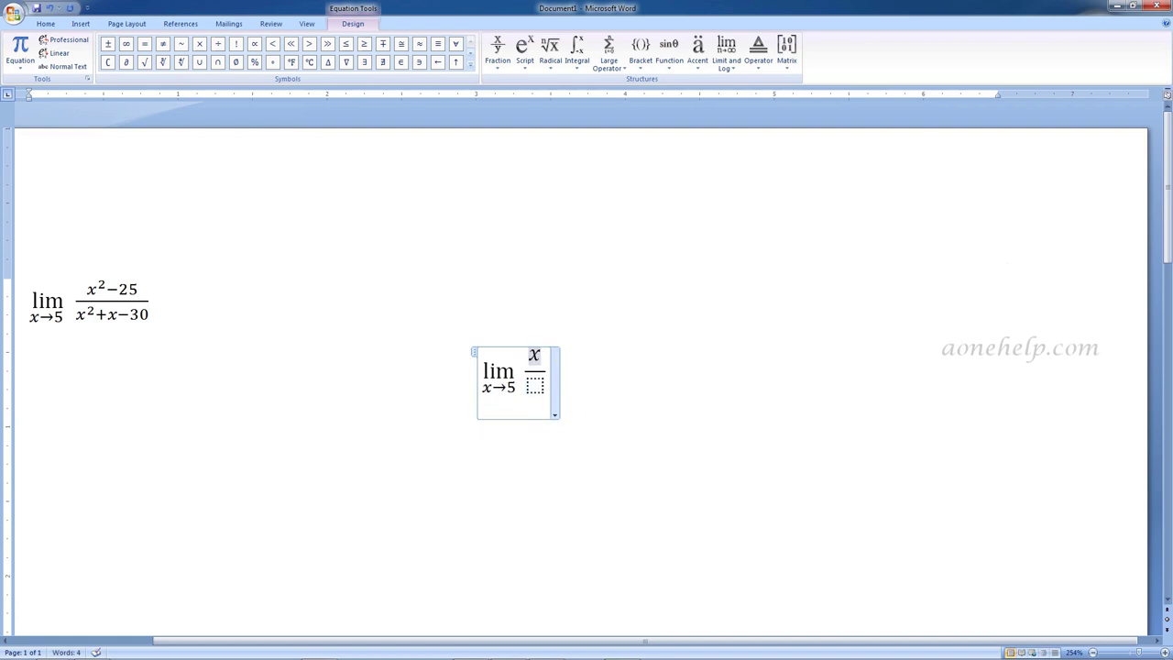
type("^2")
key("space")
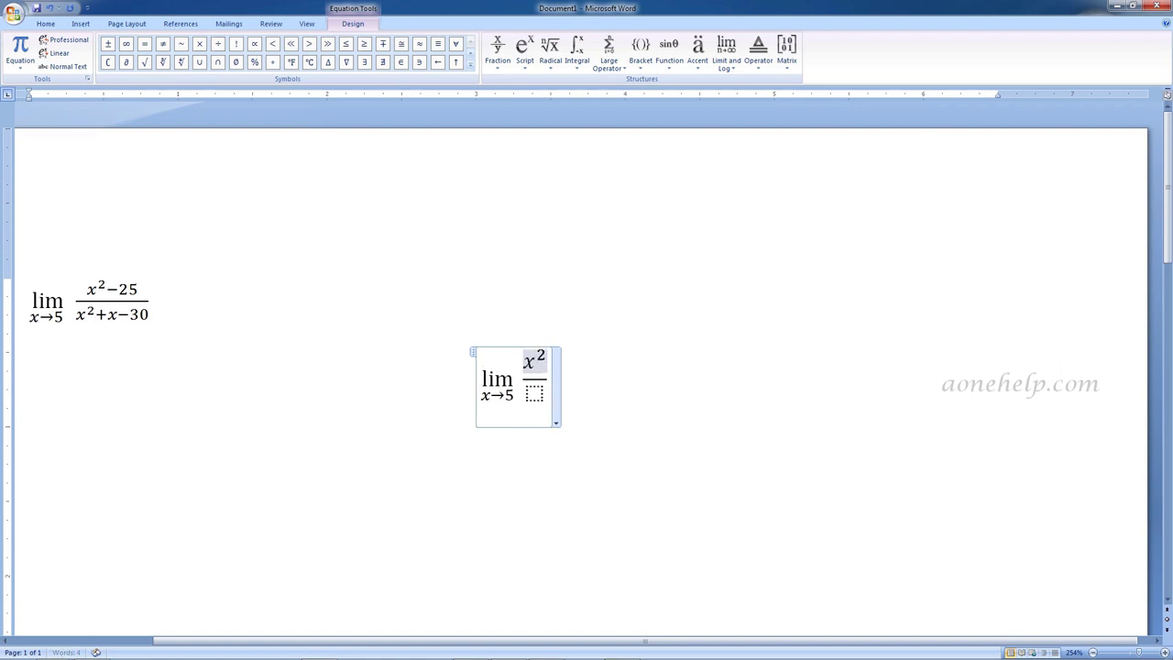
type("-25")
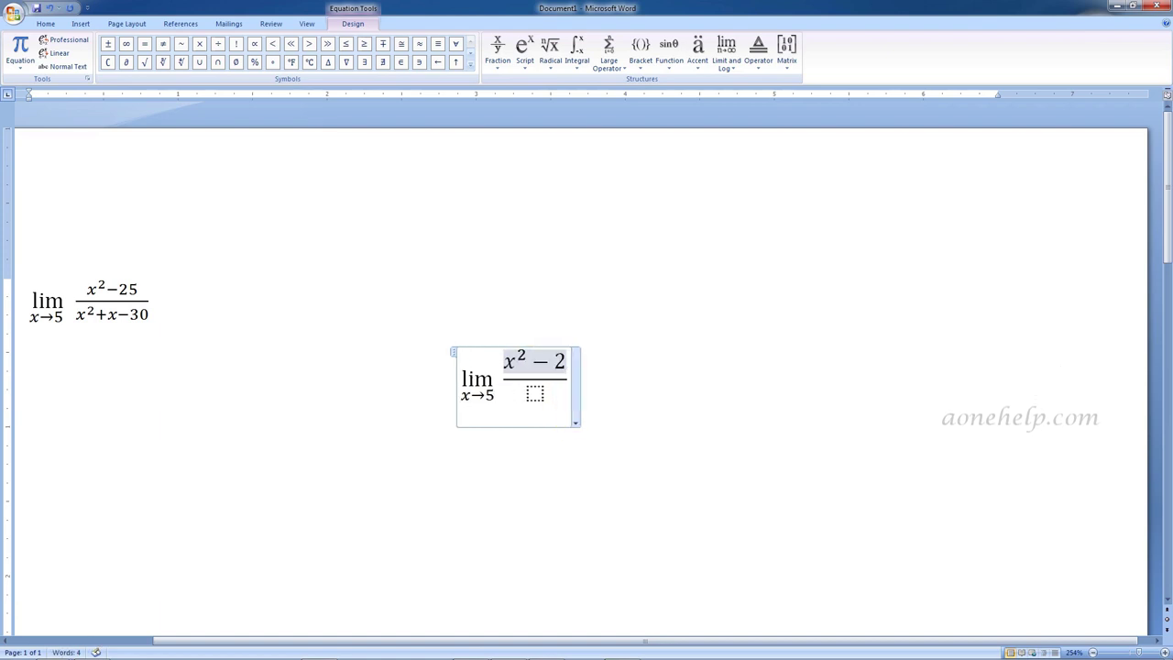
Fill the denominator of the limit's fraction with x^2 + x - 30, building the exponent as a superscript
key("Down")
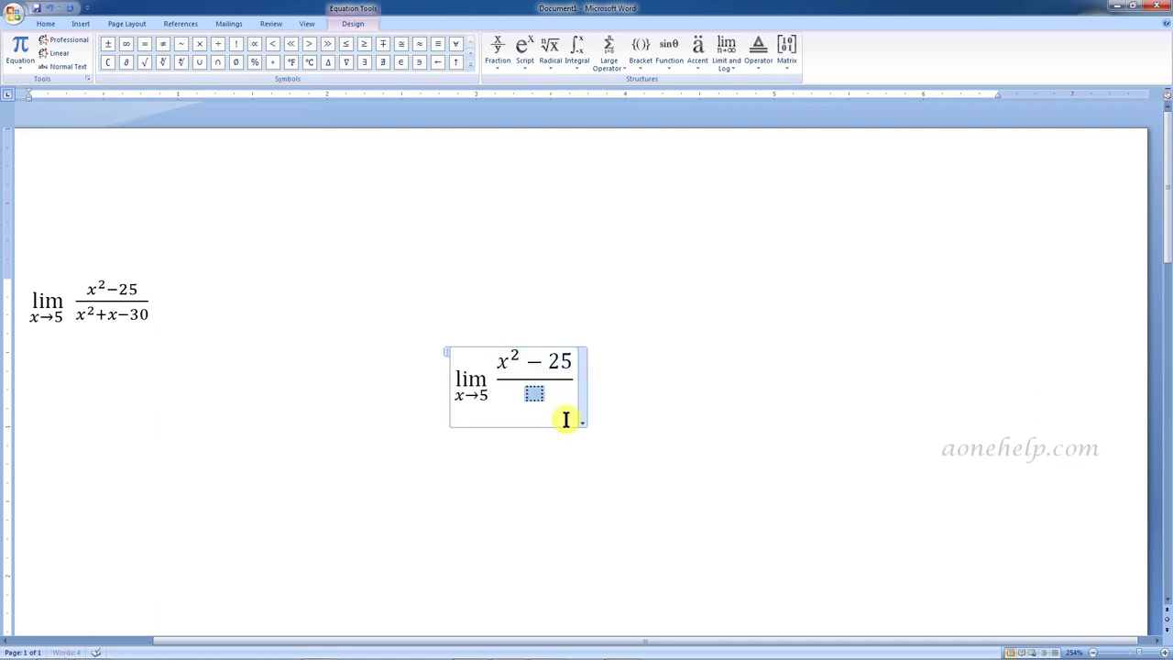
type("x")
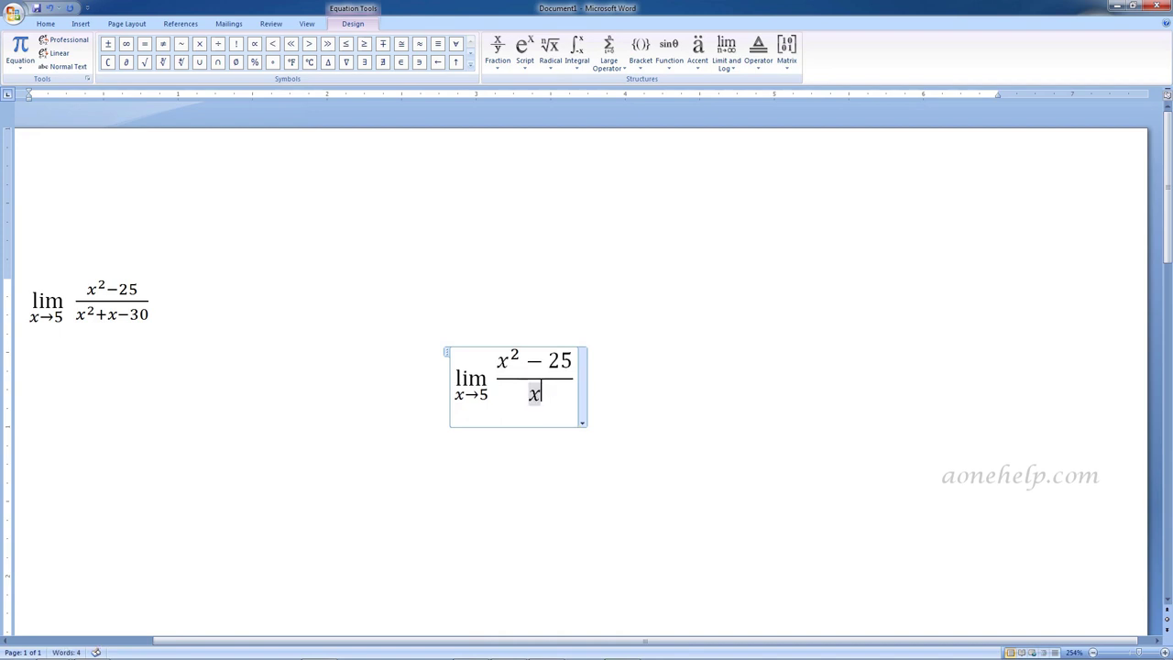
type("^2 ")
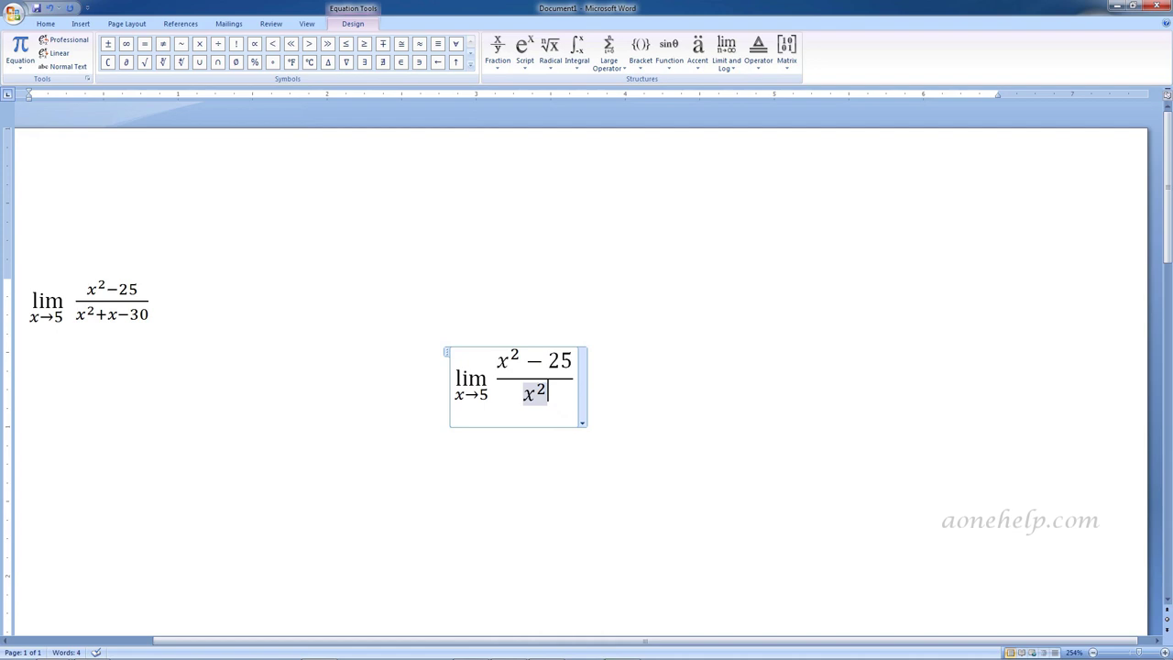
type("+x")
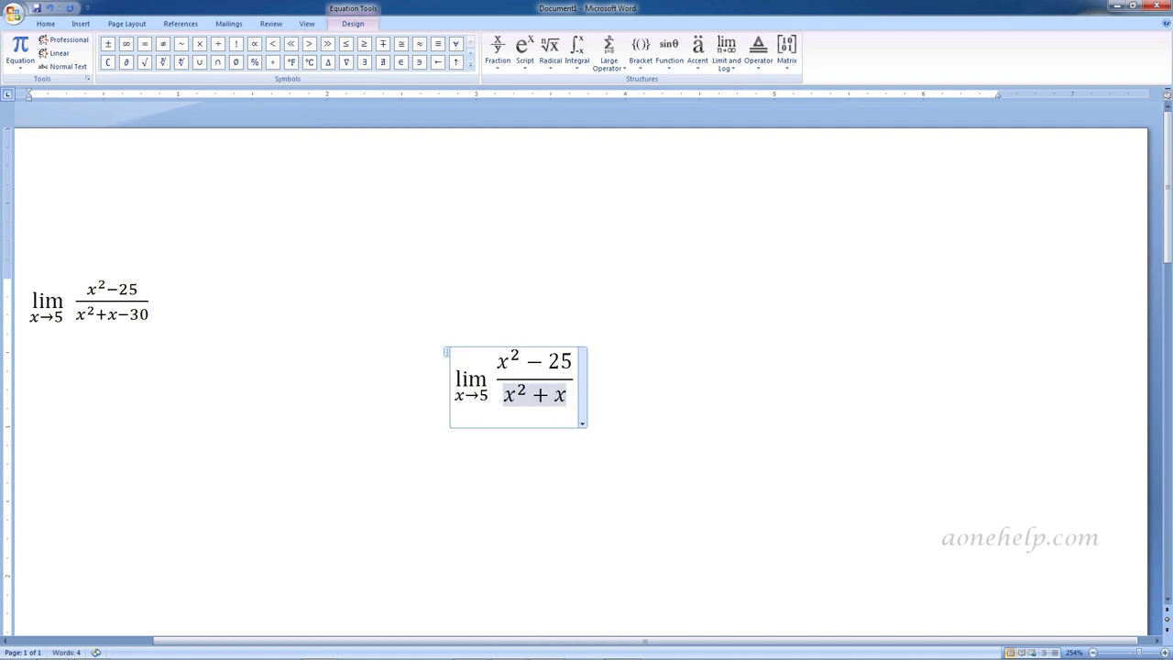
type("-3")
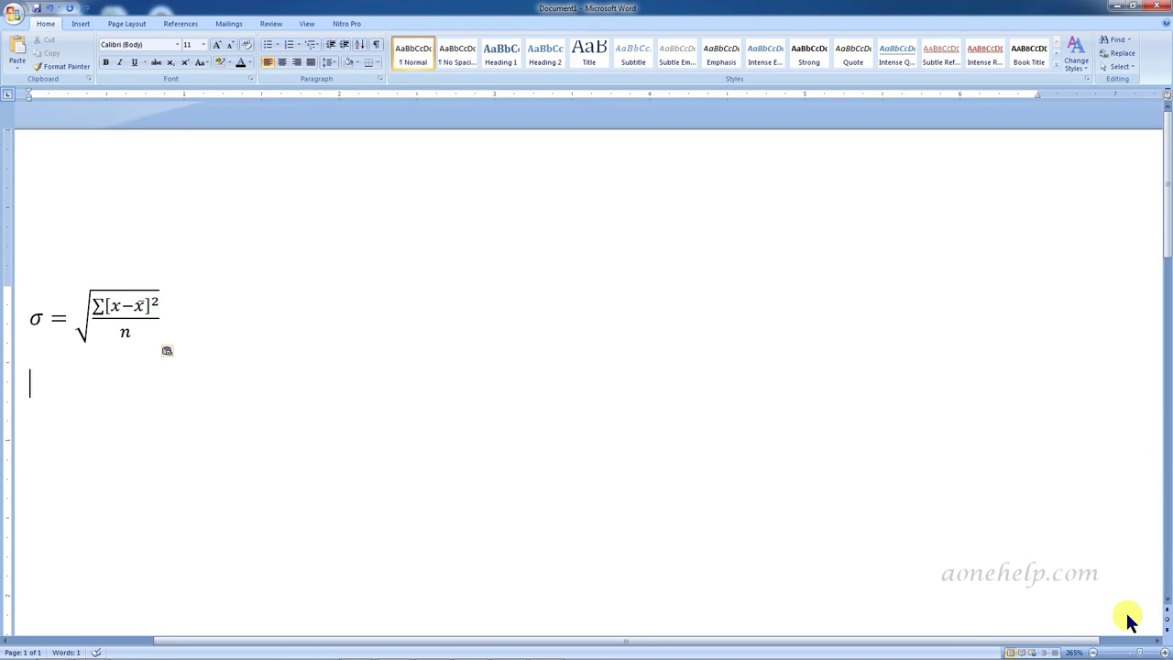
Insert a new equation below the sample standard deviation formula and begin it with σ = using the code \sigma
key("alt+equal")
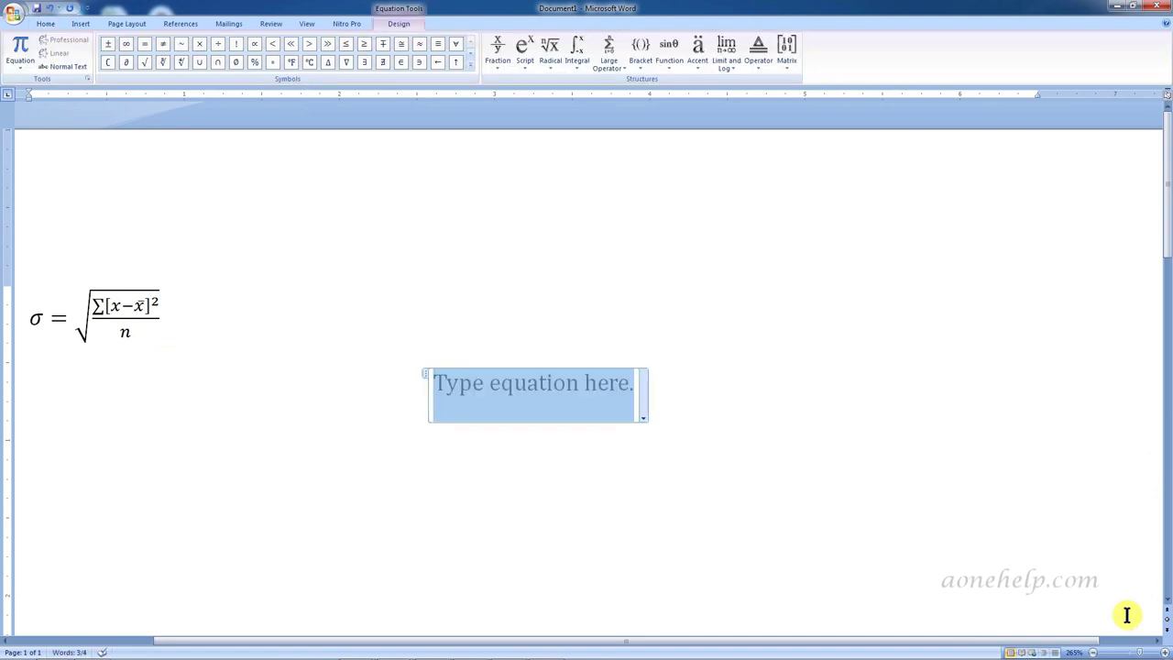
type("\\sigma ")
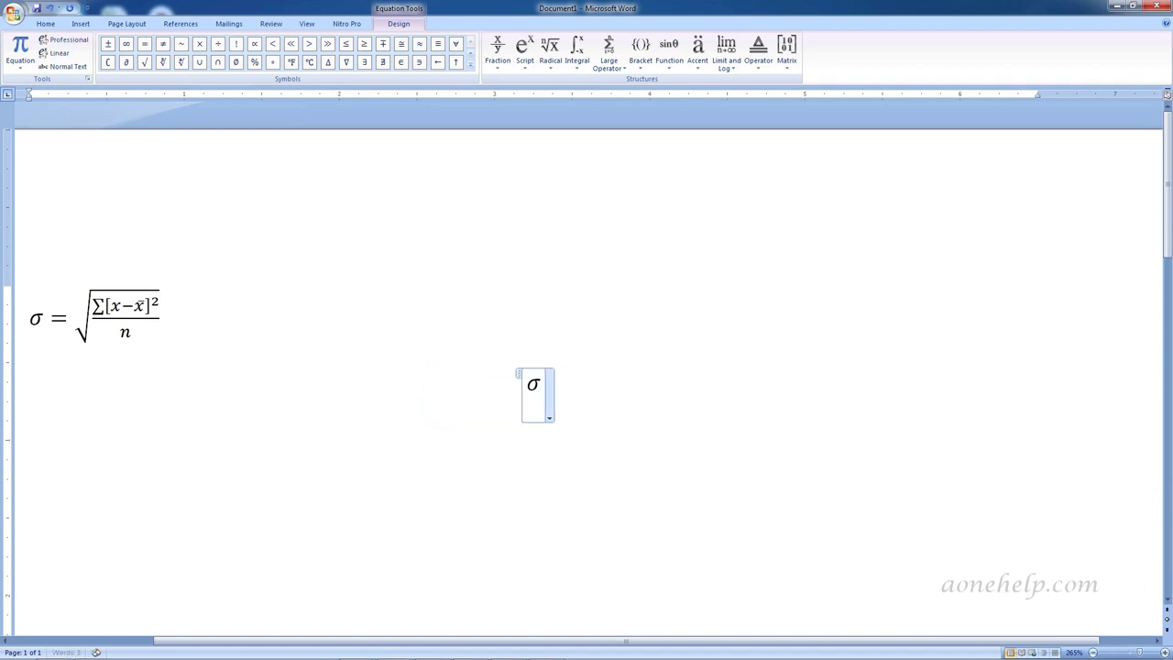
type("=")
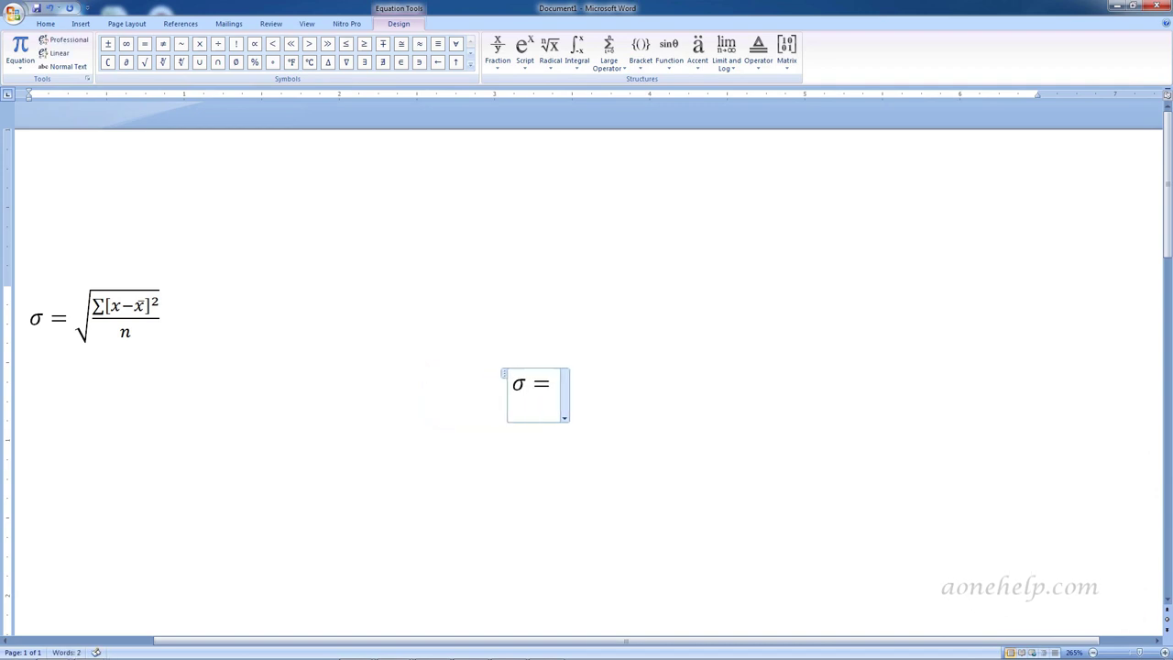
Add a square root after σ = with the code \sqrt and build an empty stacked fraction inside it with /
type("\\sqrt")
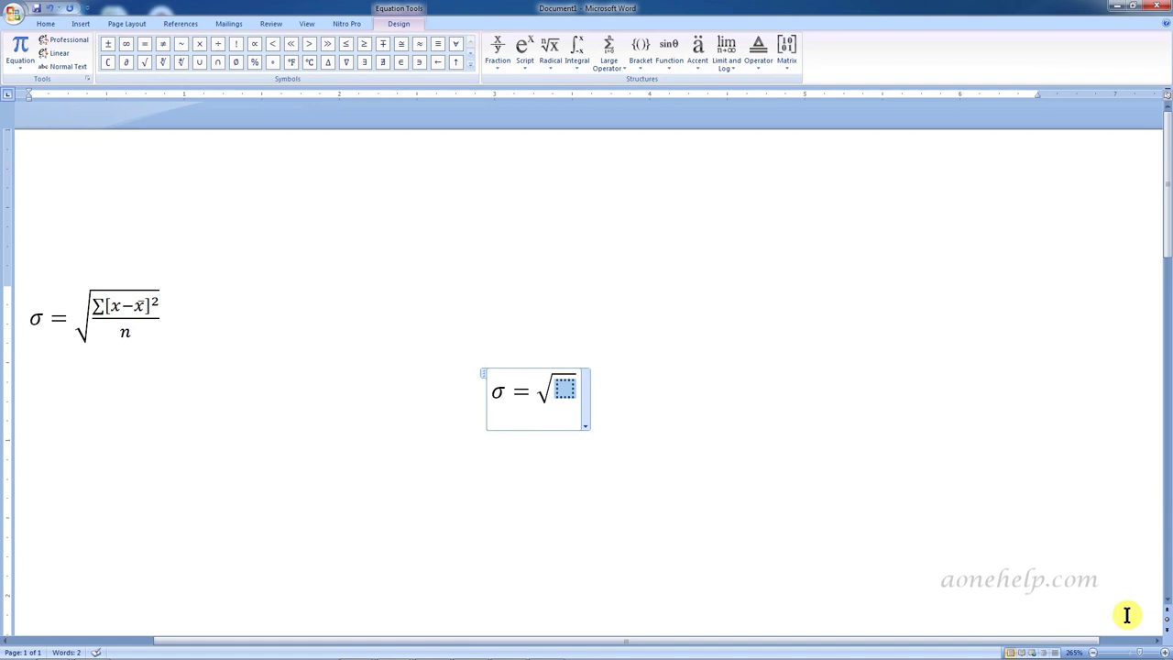
type(" /")
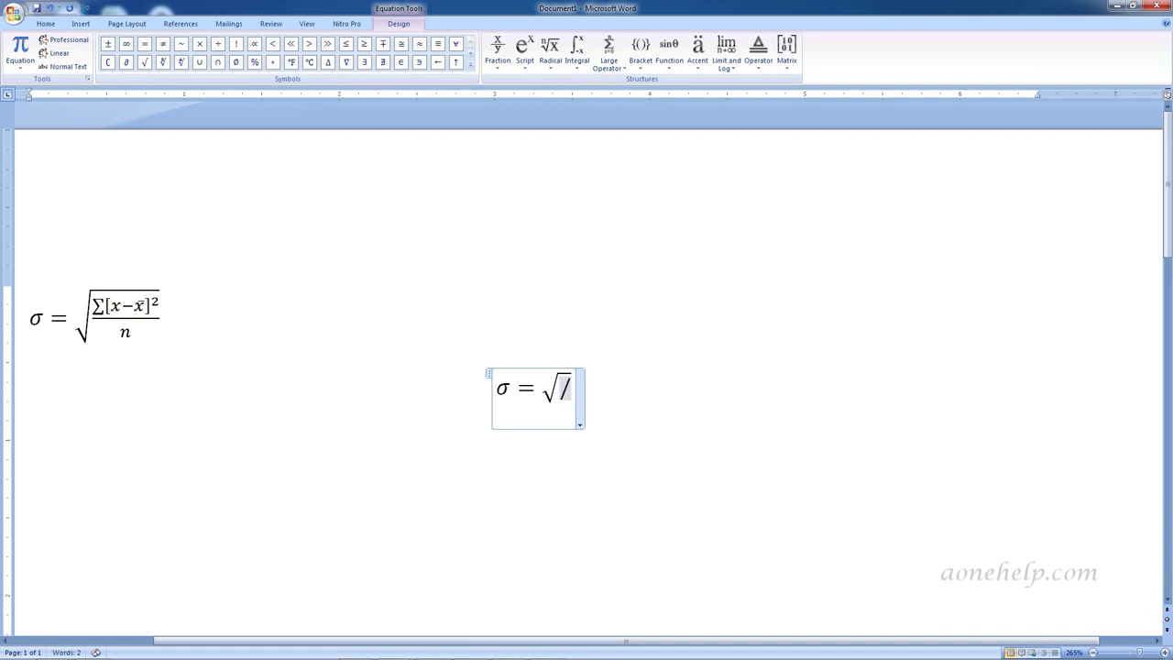
key("space")
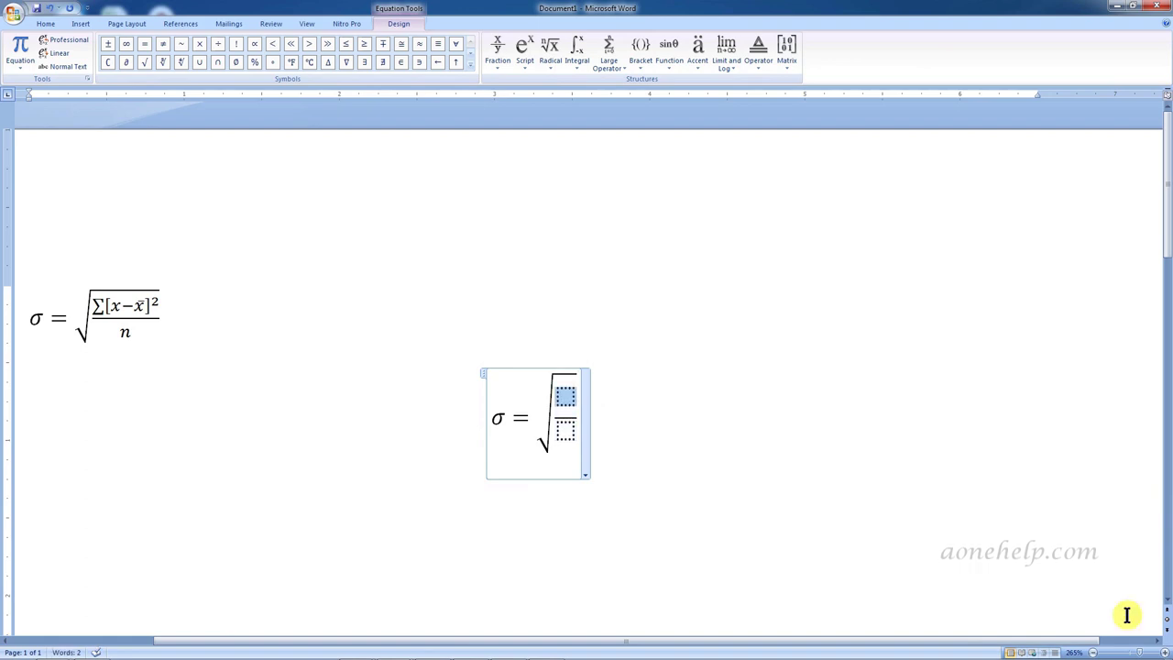
Fill the numerator under the root with Σ[x - x̄]^2, using the codes \sum and \bar
type("\\sum")
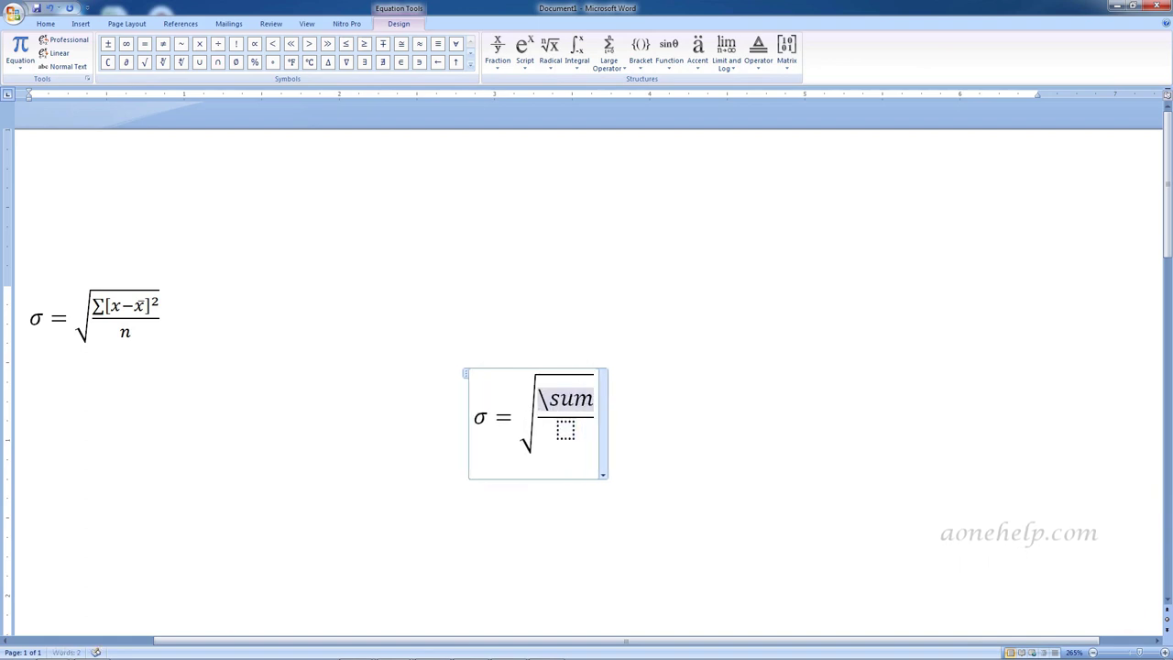
key("space")
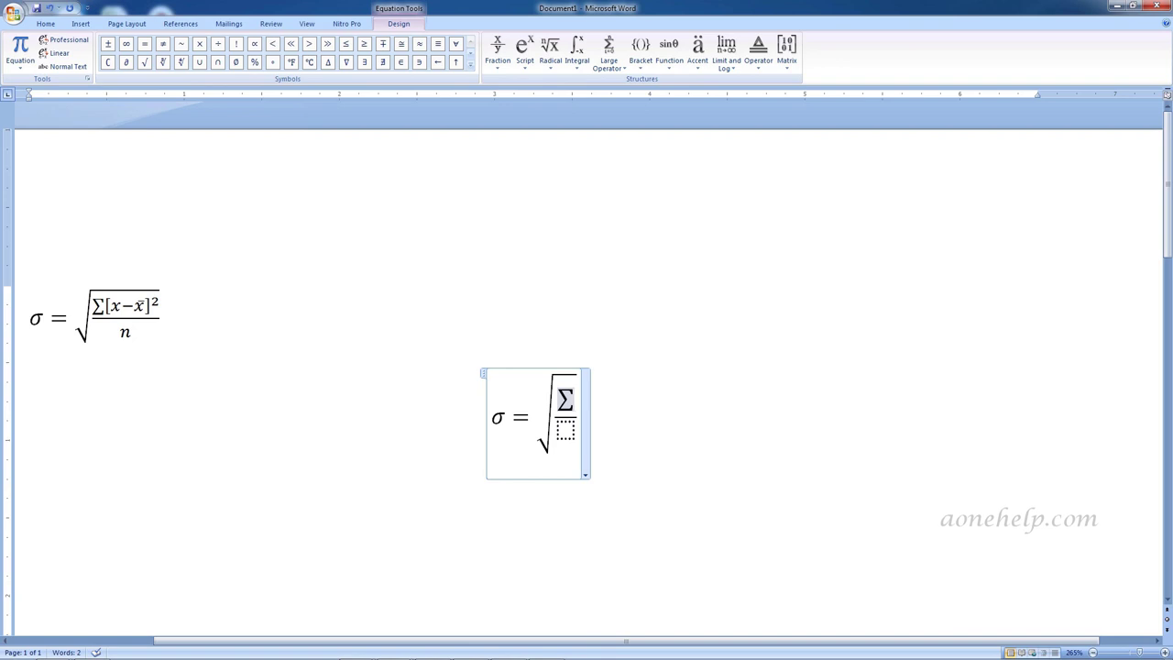
type("[x-")
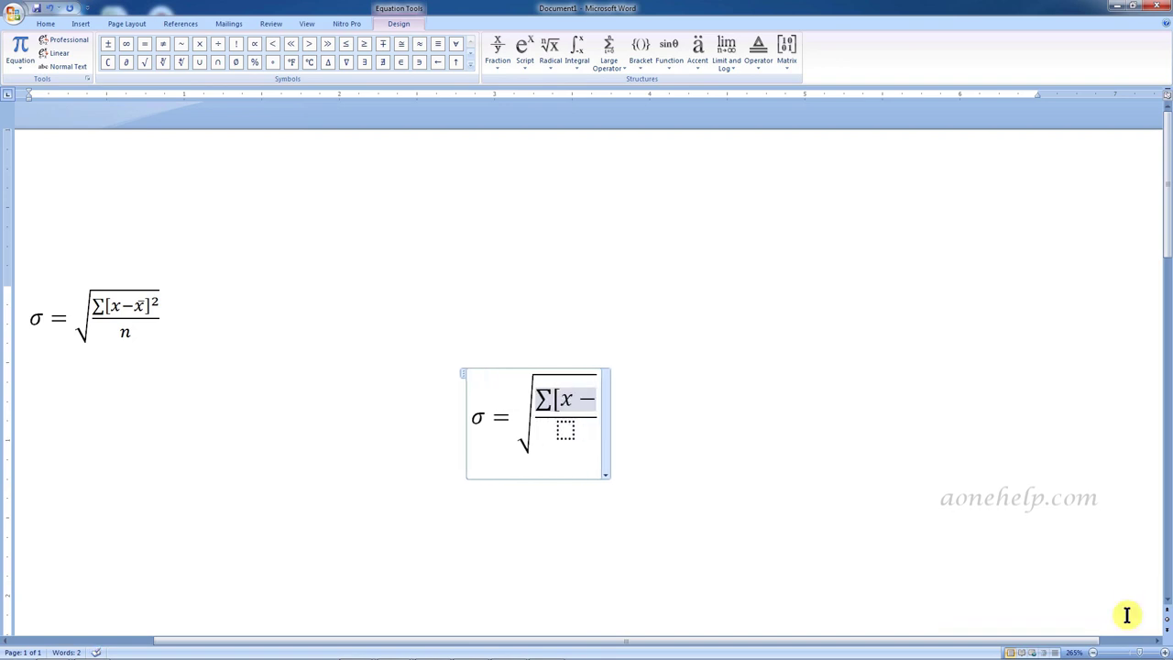
type("x")
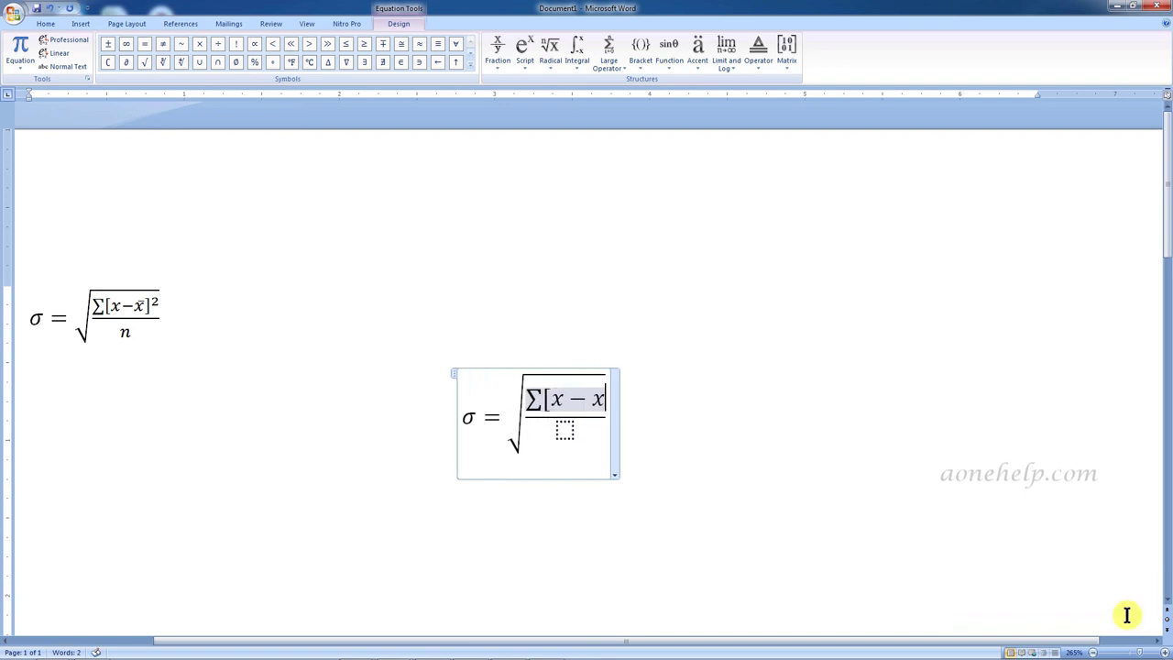
type("\\bar")
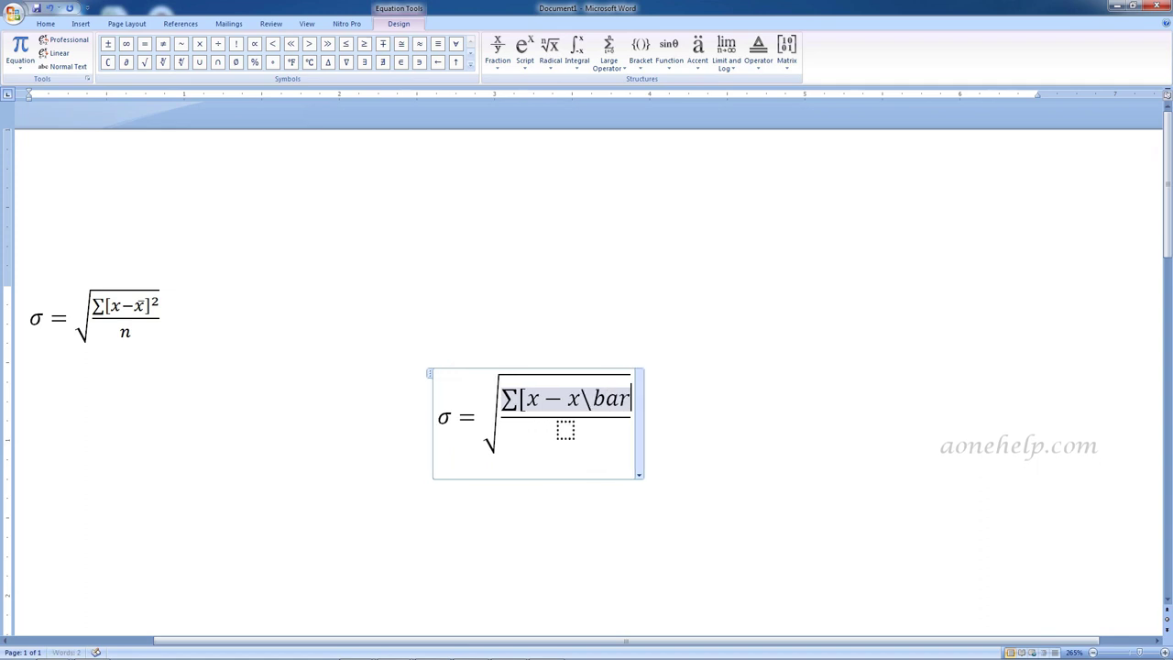
key("space")
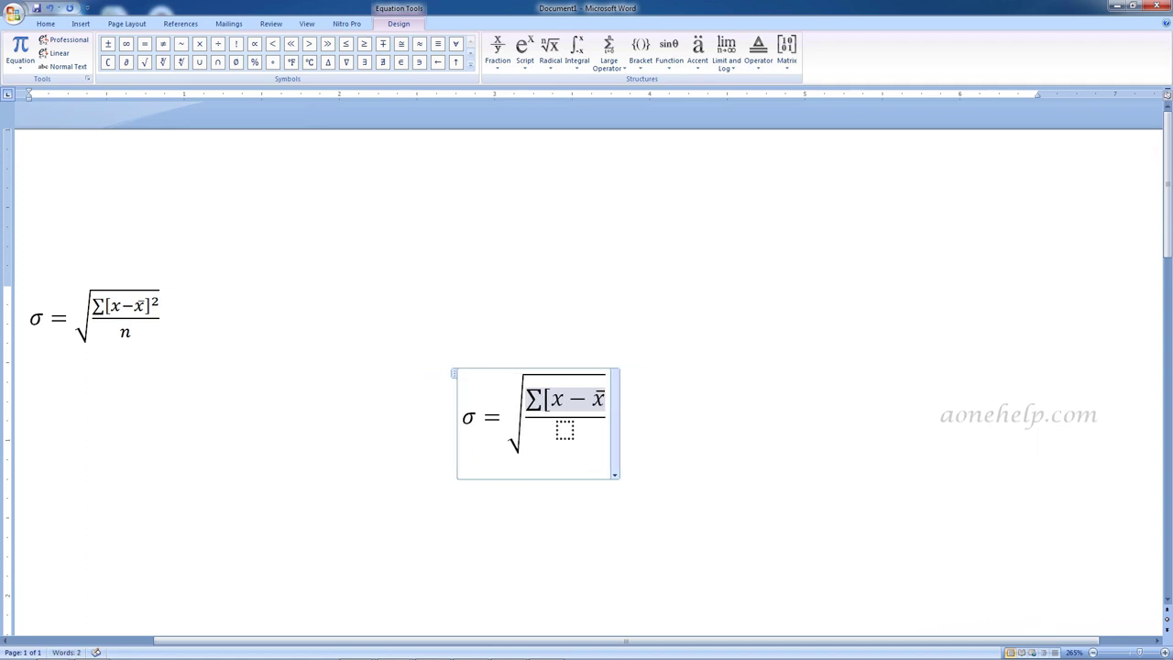
type("]")
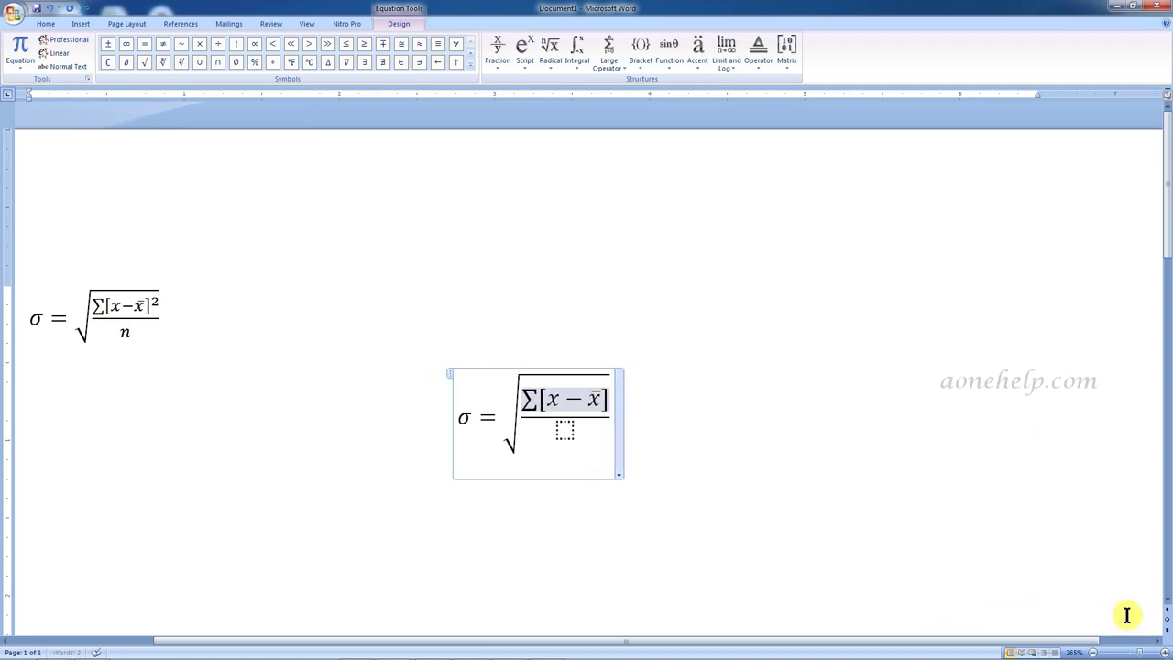
type("^2")
key("space")
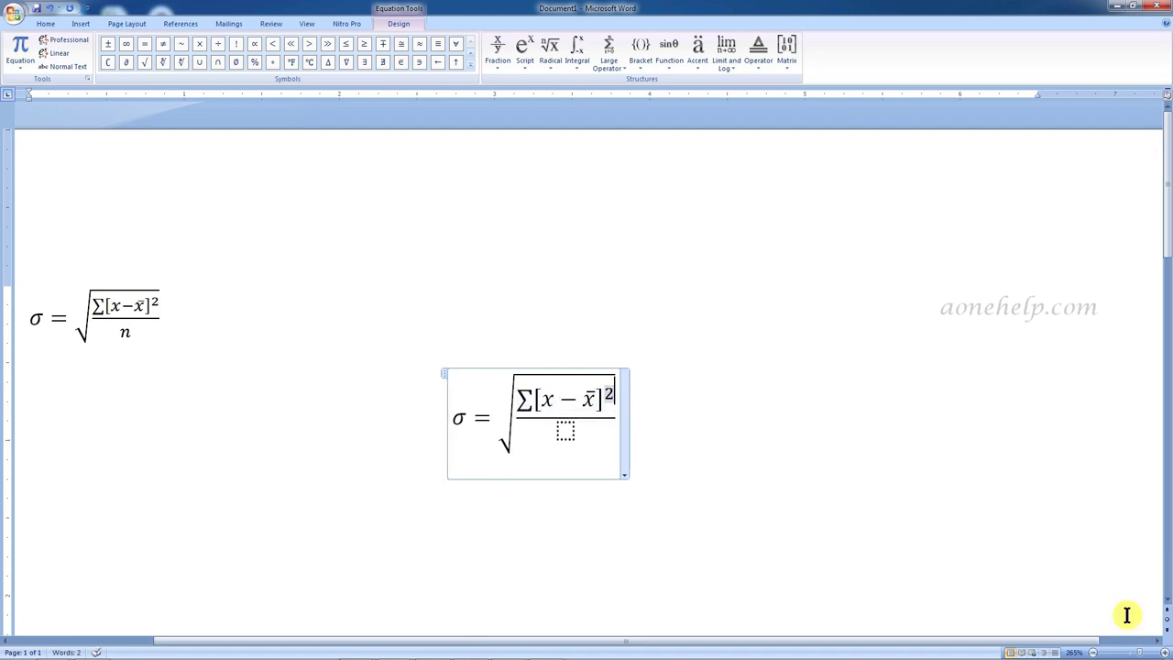
Fill the denominator of the fraction under the root with n
key("Right")
key("Right")
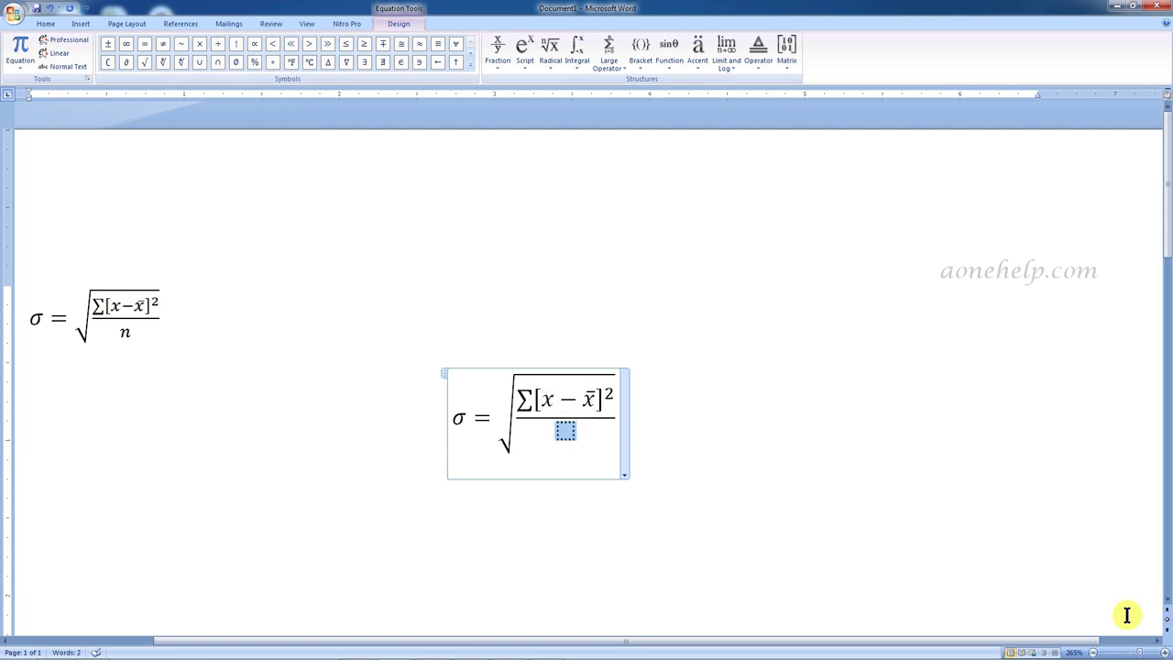
type("n")
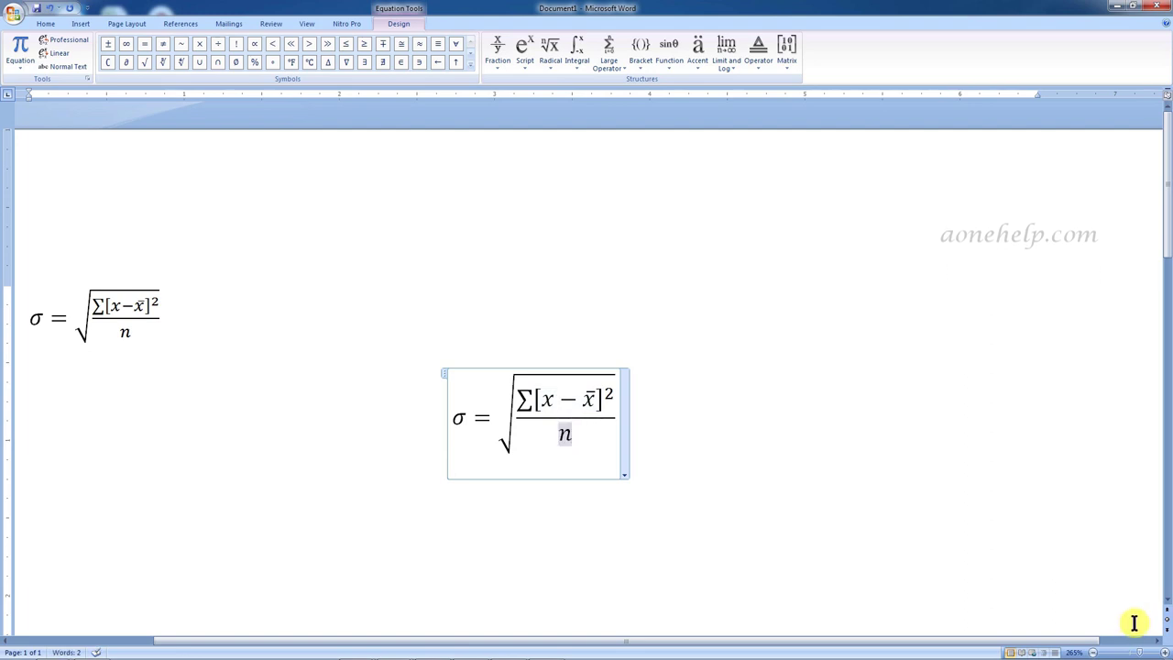